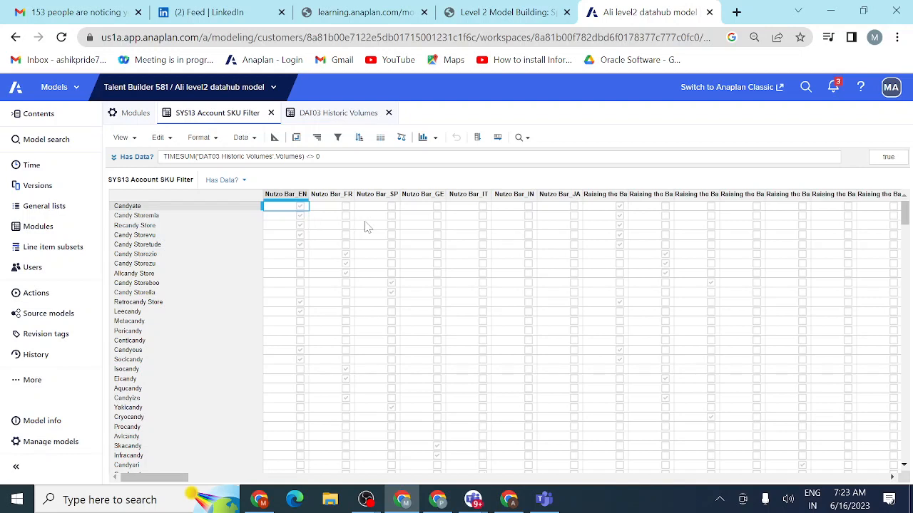
Save the DAT03 Historic Volumes module view as a new saved view named Export
mouse_move(308, 204)
click(521, 14)
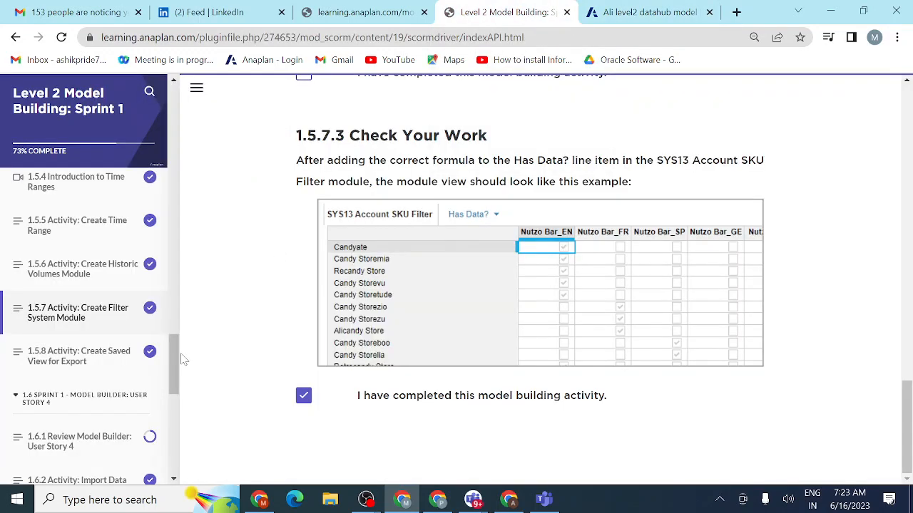
click(99, 364)
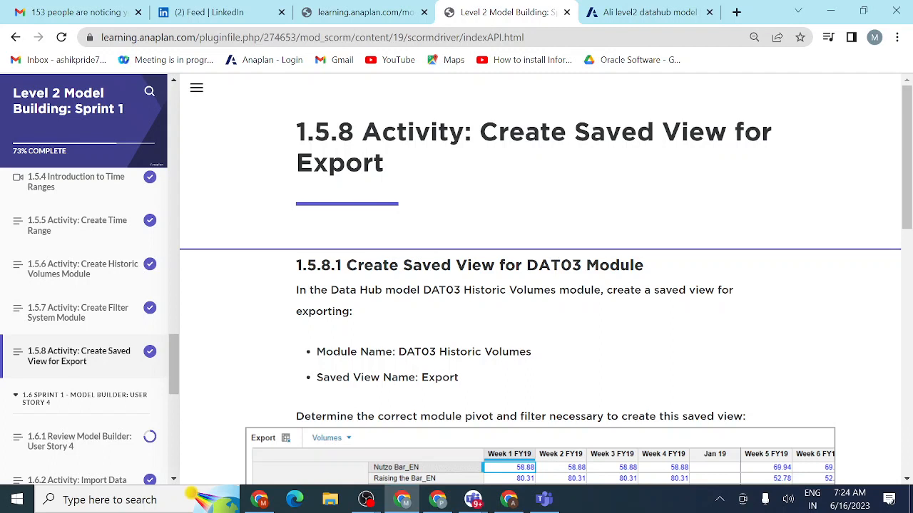
drag(418, 377, 482, 382)
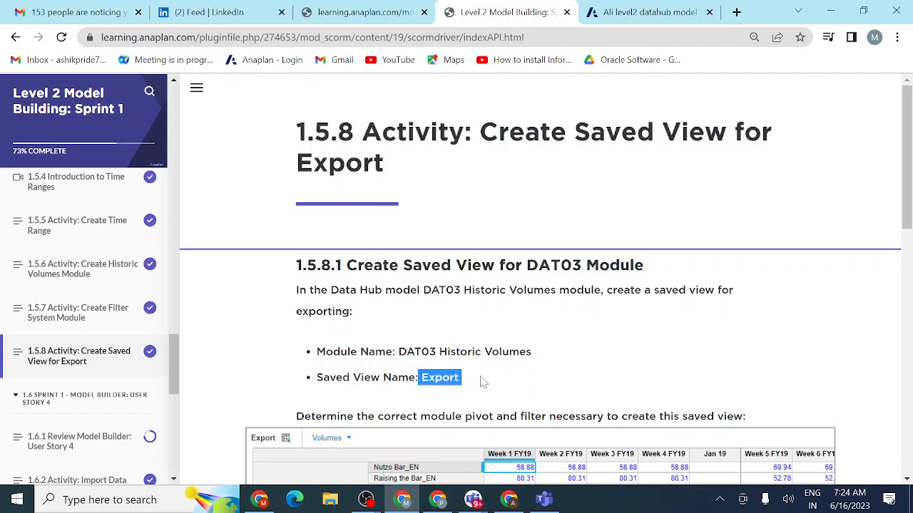
scroll(542, 387, down, 2)
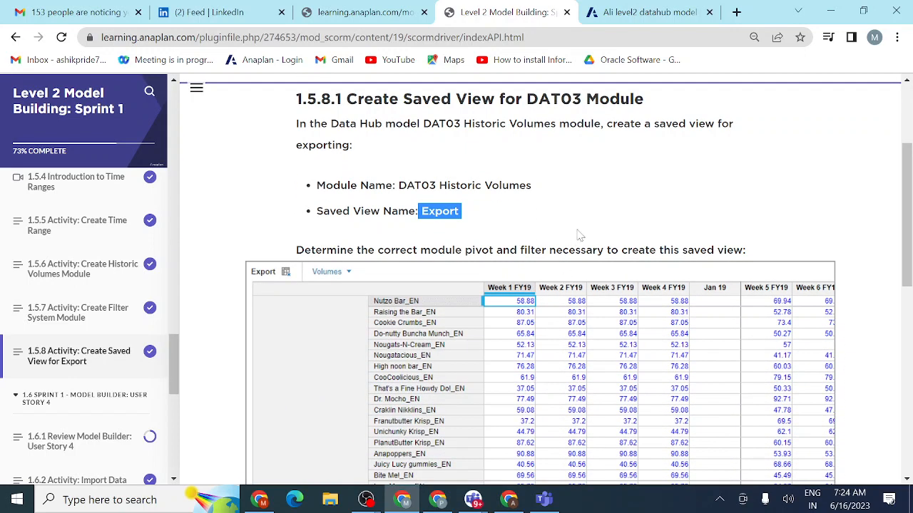
click(637, 14)
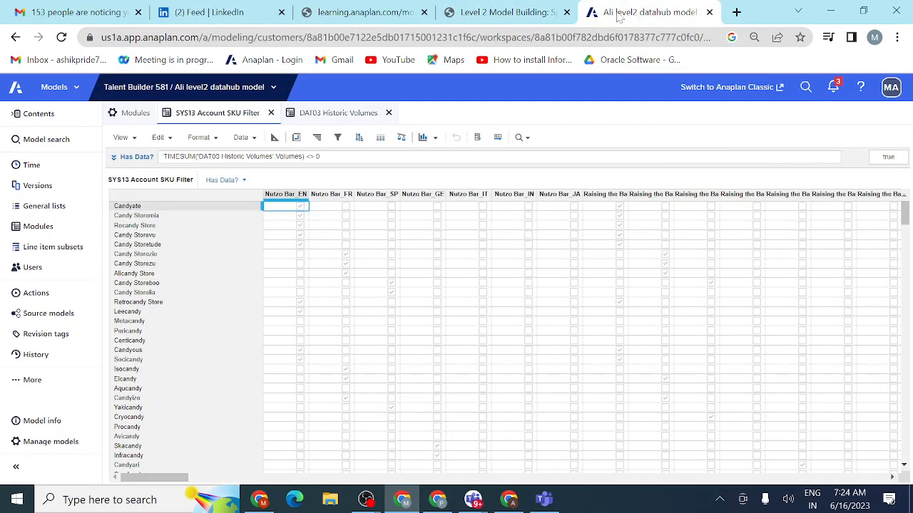
click(332, 114)
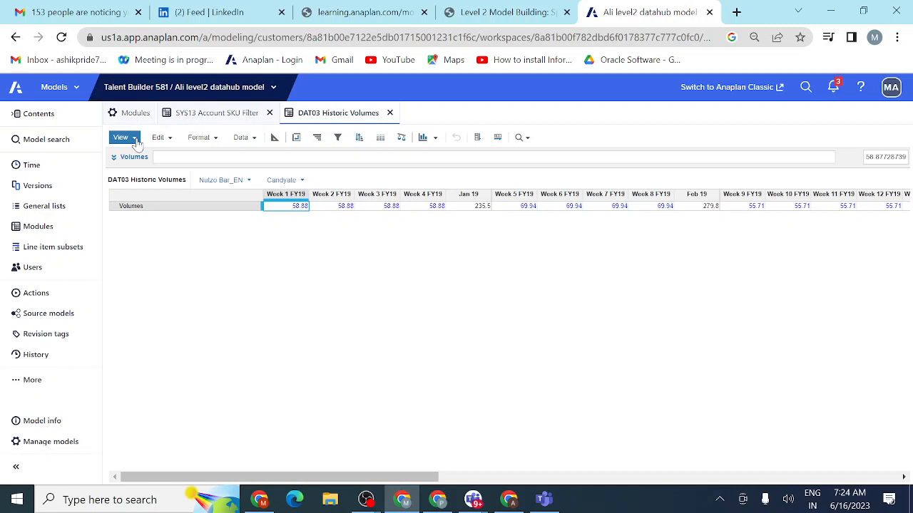
click(135, 140)
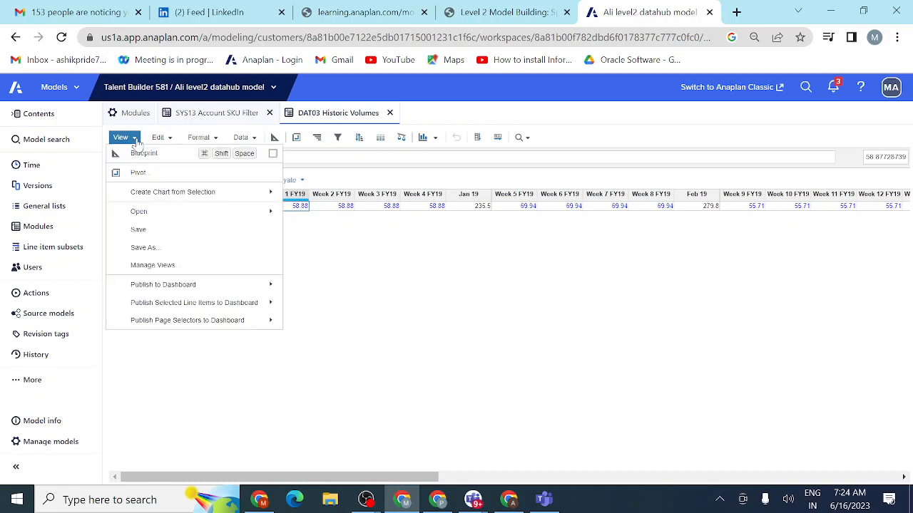
click(160, 248)
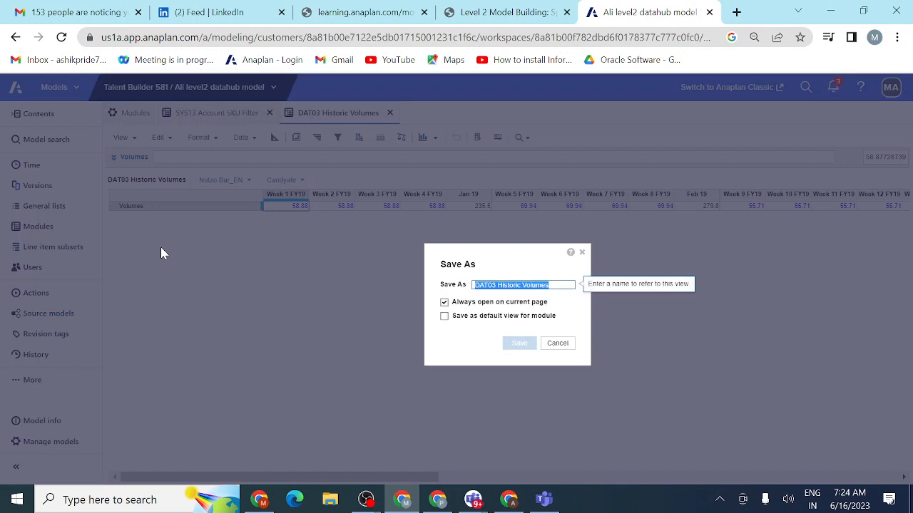
click(549, 284)
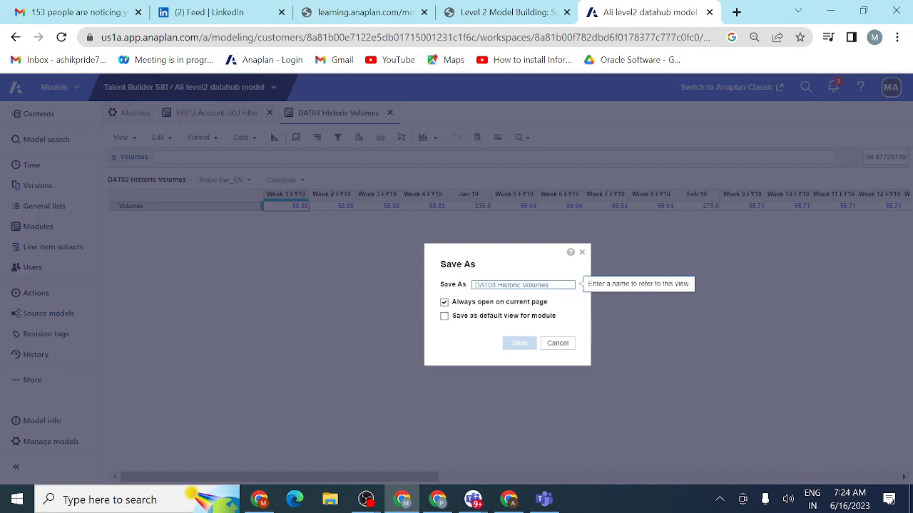
key(BackSpace)
key(BackSpace)
key(BackSpace)
key(BackSpace)
key(BackSpace)
key(BackSpace)
key(BackSpace)
key(BackSpace)
key(BackSpace)
key(BackSpace)
key(BackSpace)
key(BackSpace)
key(BackSpace)
key(BackSpace)
key(BackSpace)
key(BackSpace)
key(BackSpace)
key(BackSpace)
key(BackSpace)
key(BackSpace)
text(Export)
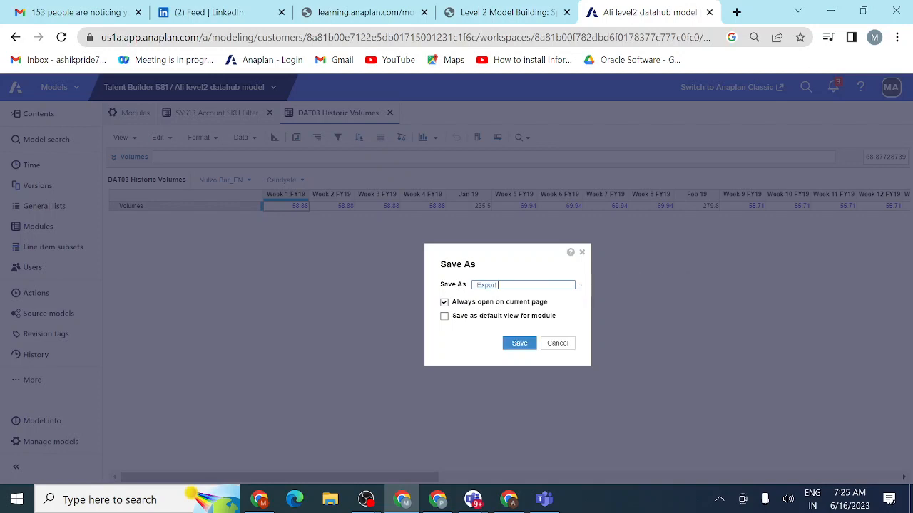
click(519, 345)
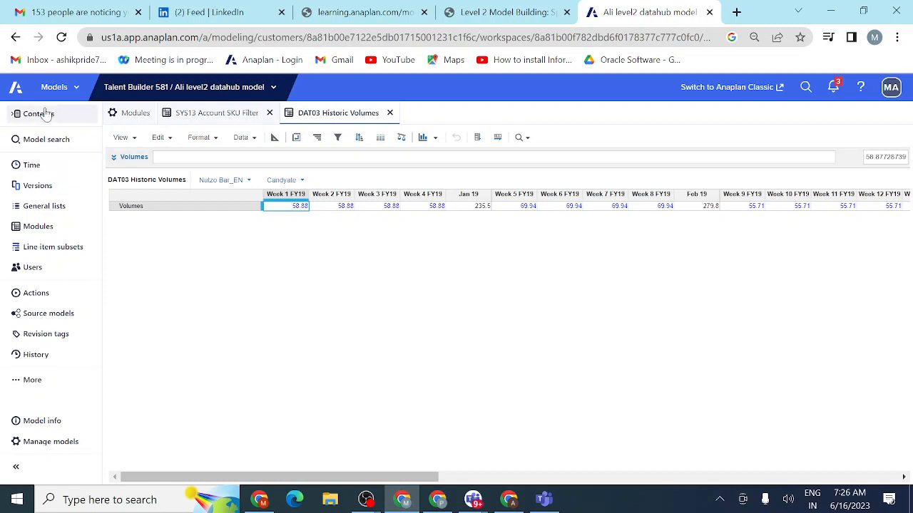
Open the Export saved view under DAT03 Historic Volumes from the model contents
click(12, 116)
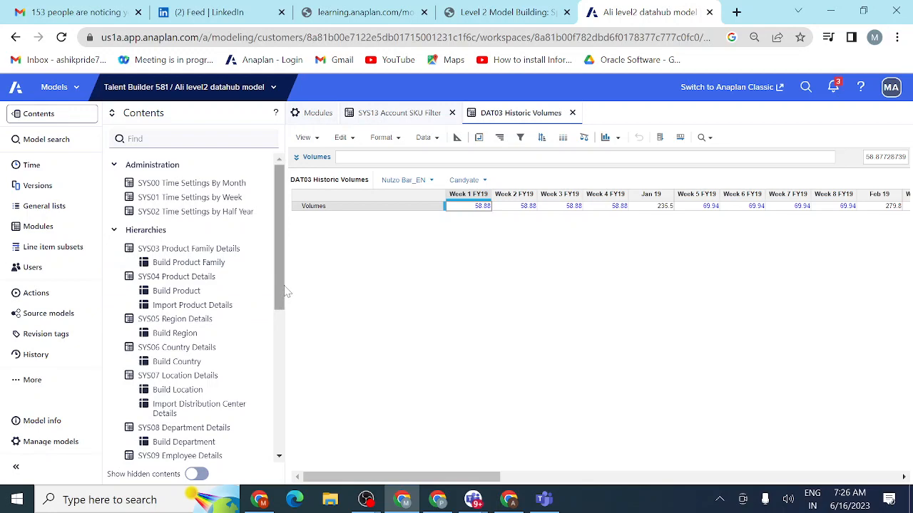
drag(285, 292, 286, 433)
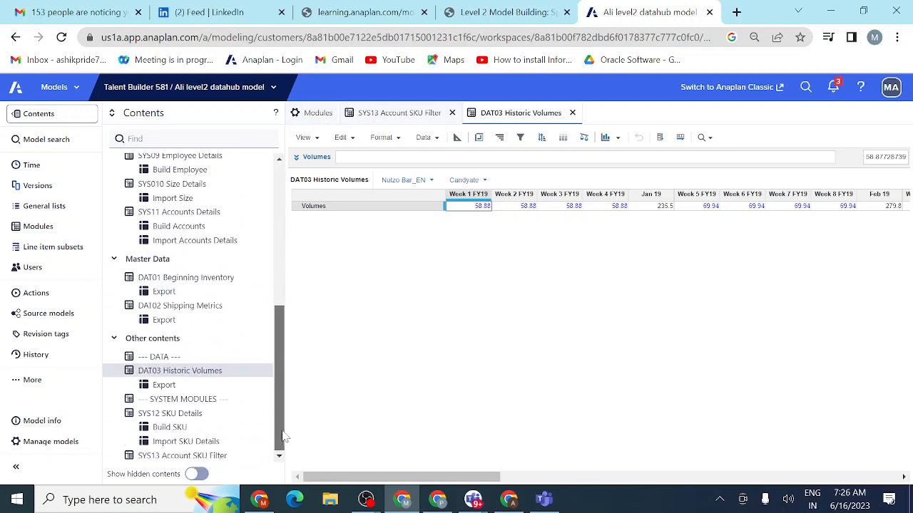
click(171, 385)
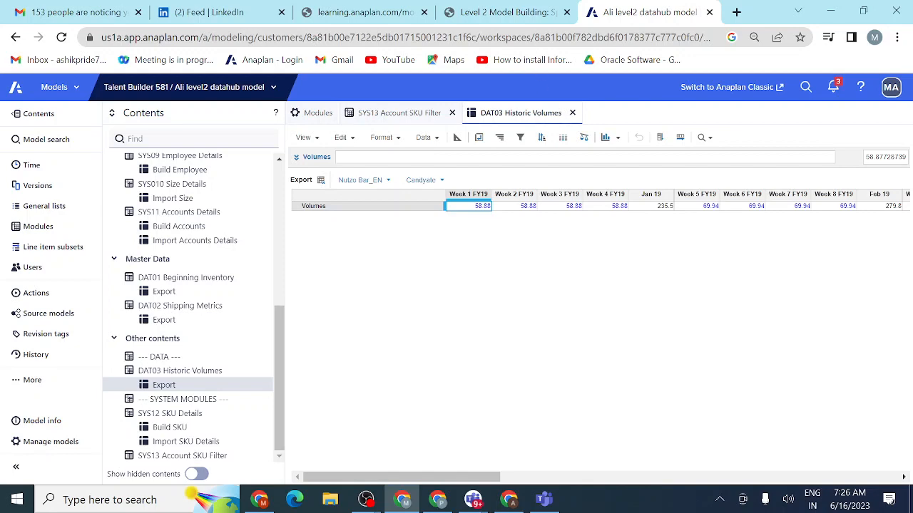
Pivot the Export view with Line Items on pages and Accounts Flat then SKU Flat on rows
click(520, 16)
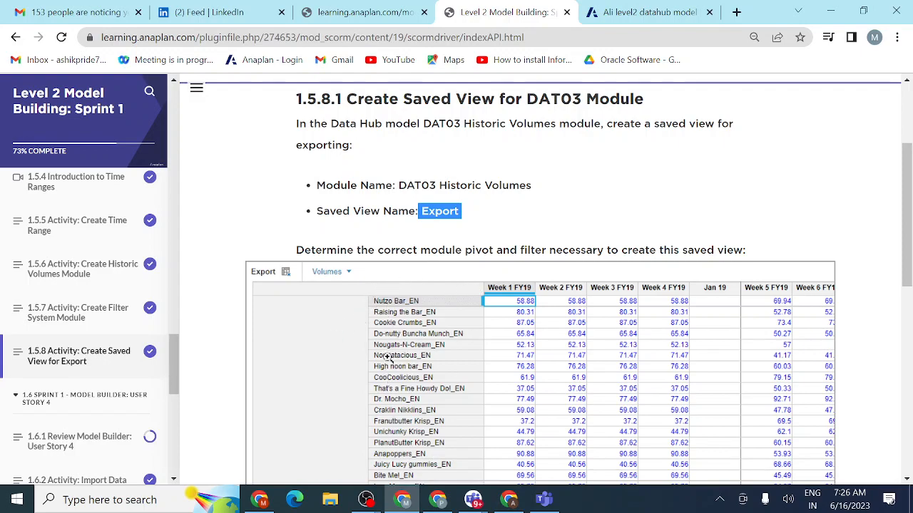
scroll(388, 363, down, 4)
scroll(392, 374, up, 2)
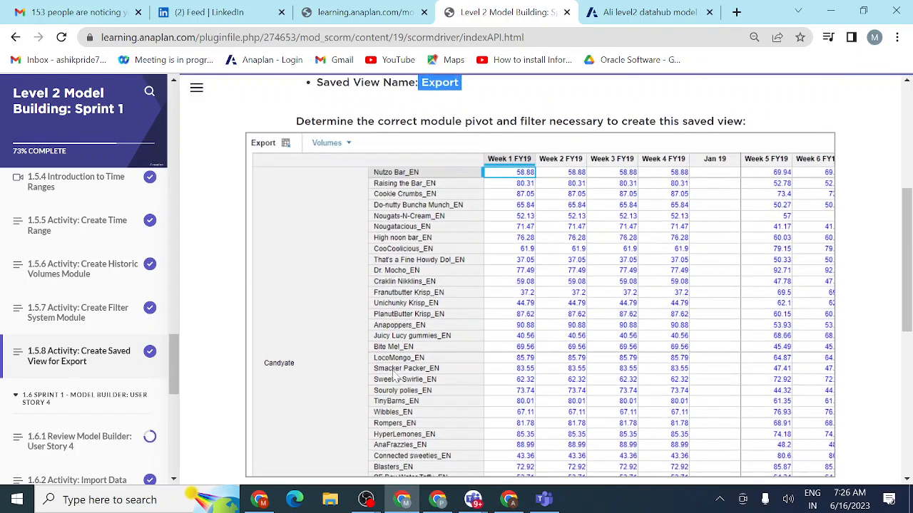
scroll(393, 378, up, 1)
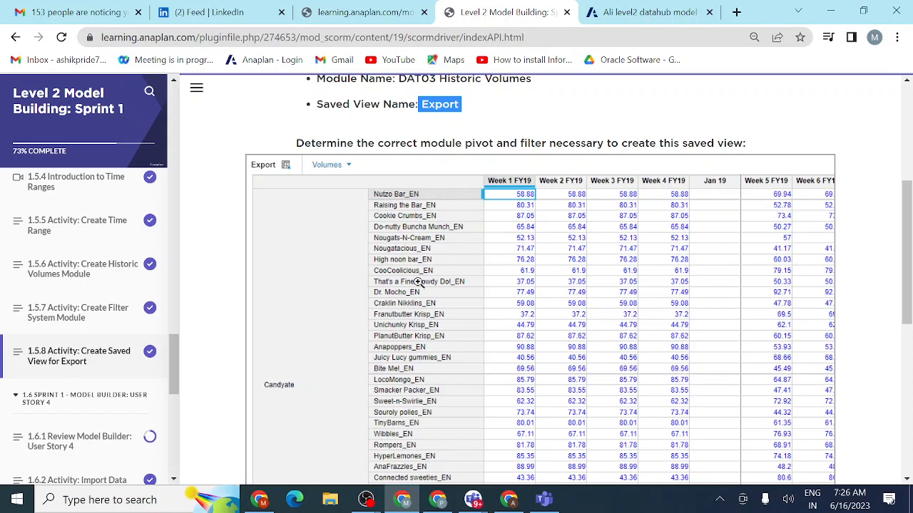
click(630, 13)
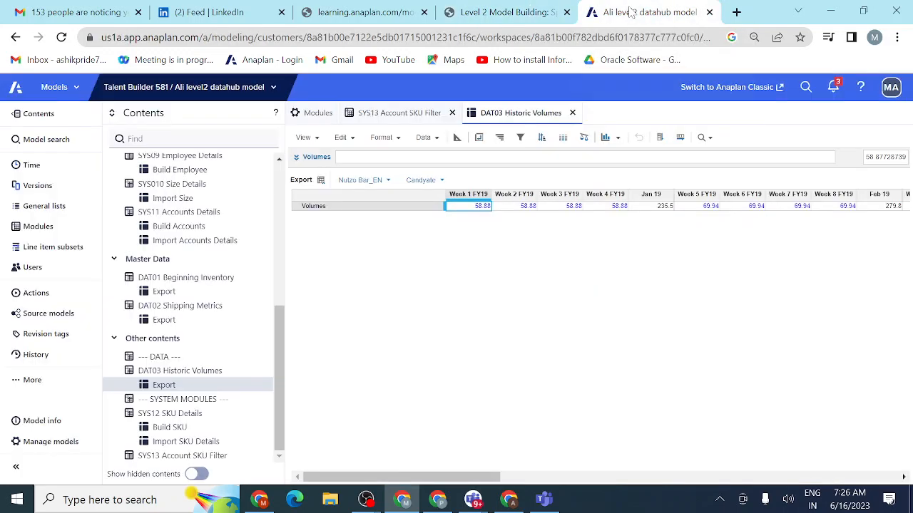
click(479, 138)
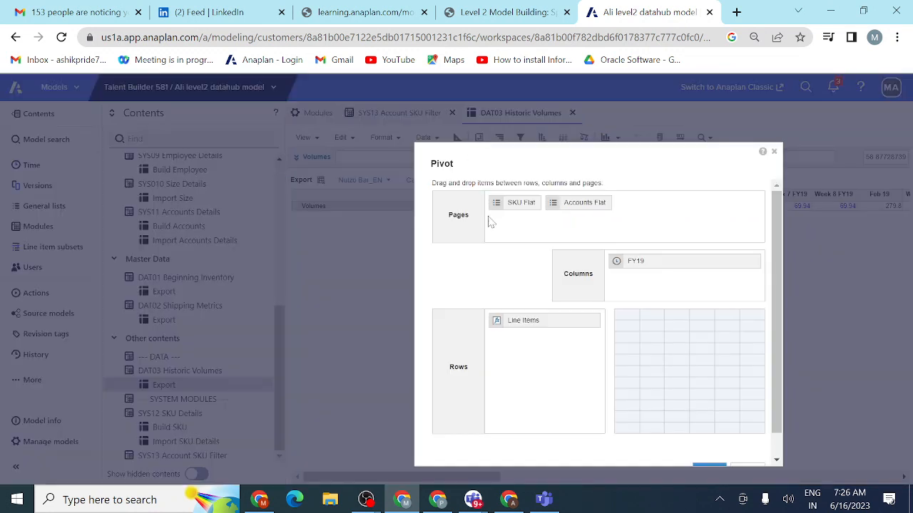
click(529, 324)
drag(529, 325, 550, 229)
drag(637, 204, 515, 328)
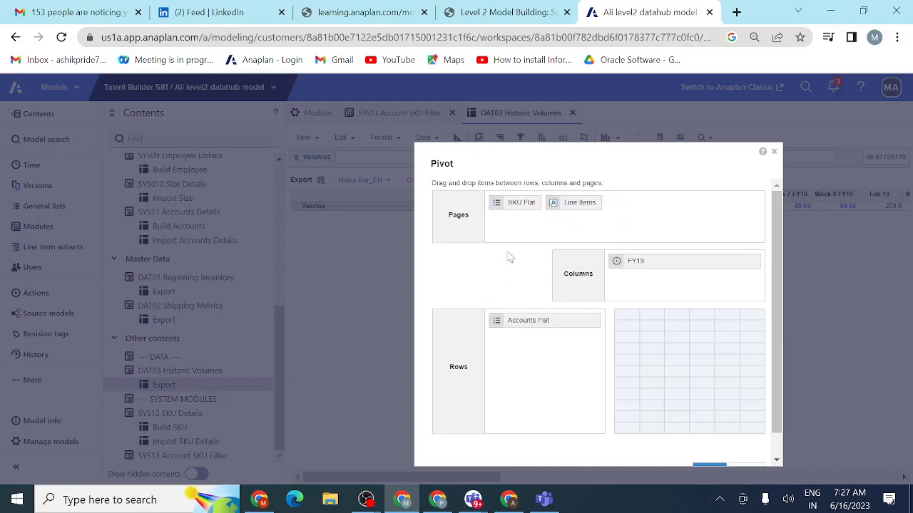
drag(513, 210, 529, 359)
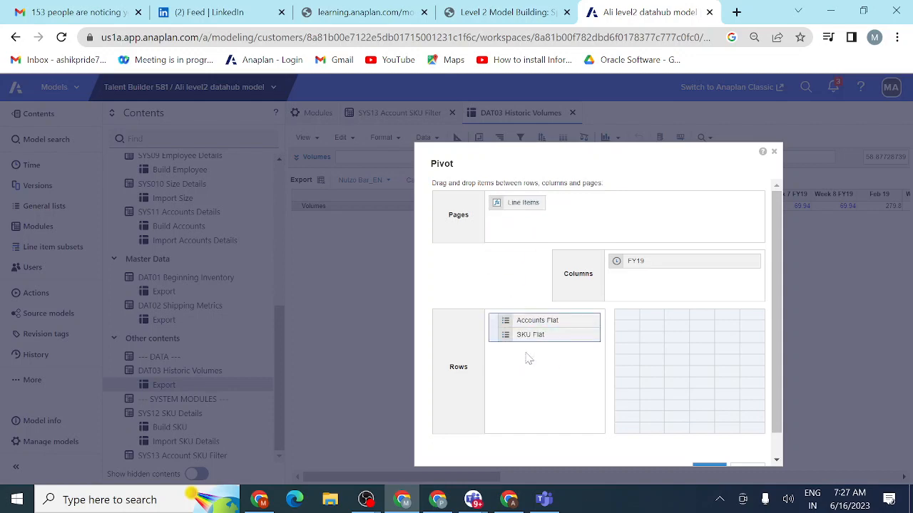
click(519, 13)
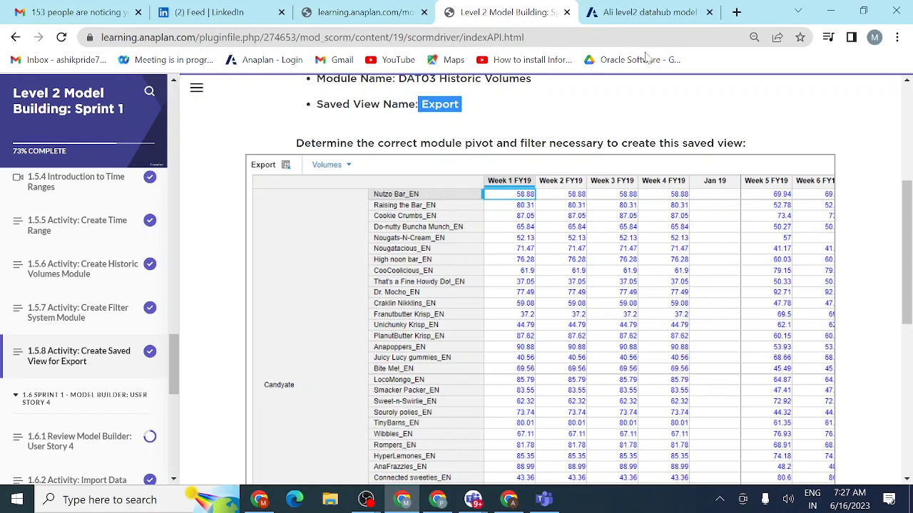
click(648, 12)
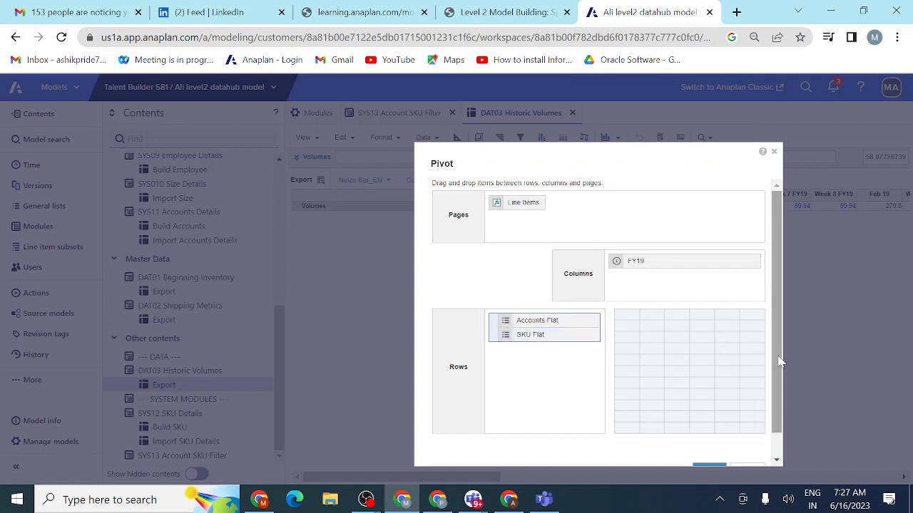
drag(779, 362, 779, 385)
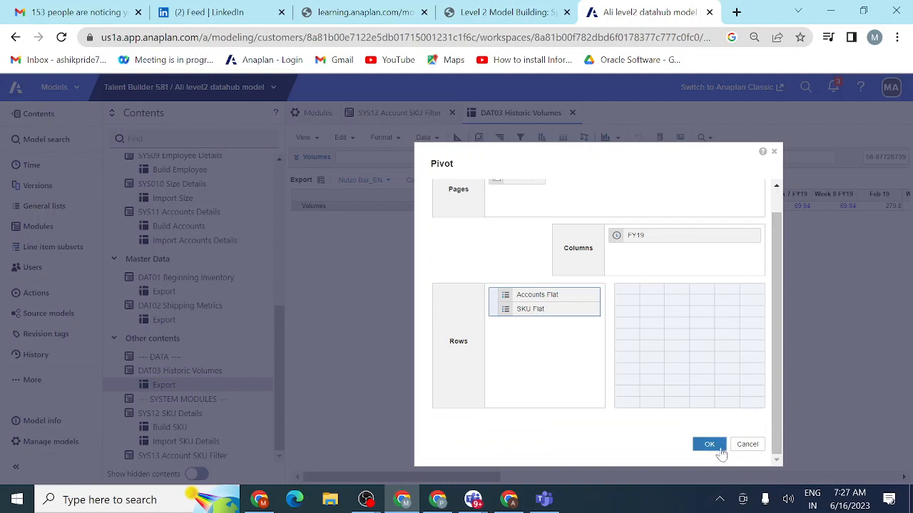
click(711, 445)
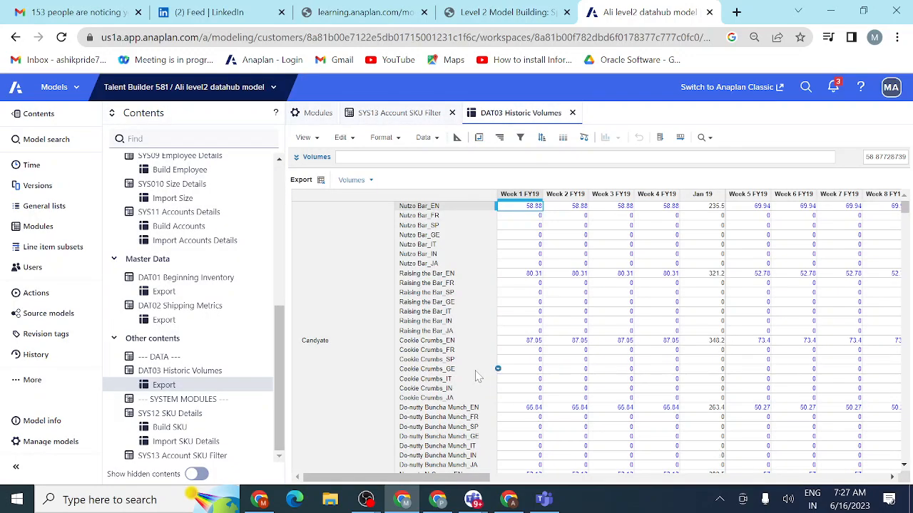
Save the pivoted Export view, overwriting the existing saved view
click(316, 140)
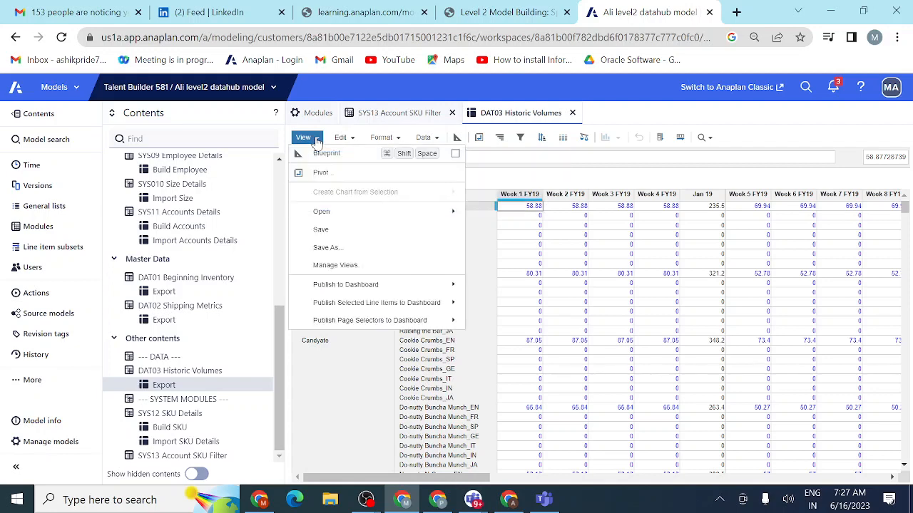
click(321, 230)
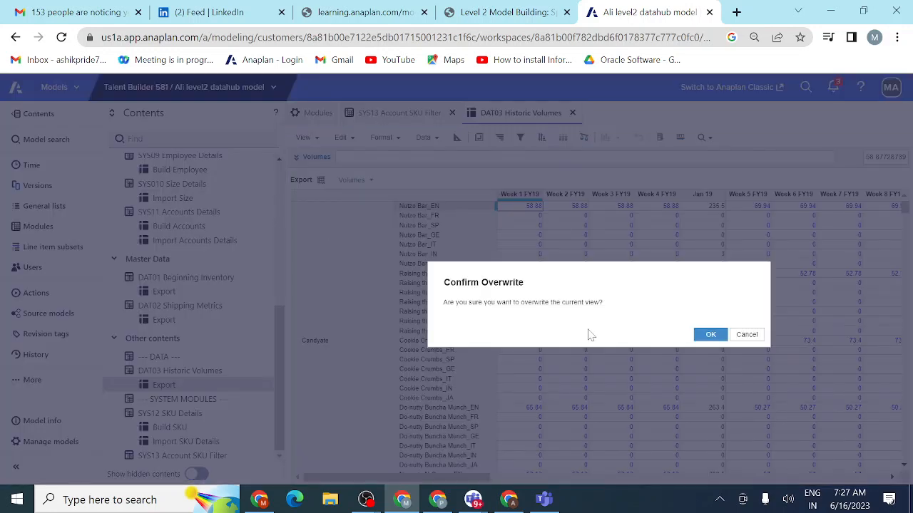
click(710, 335)
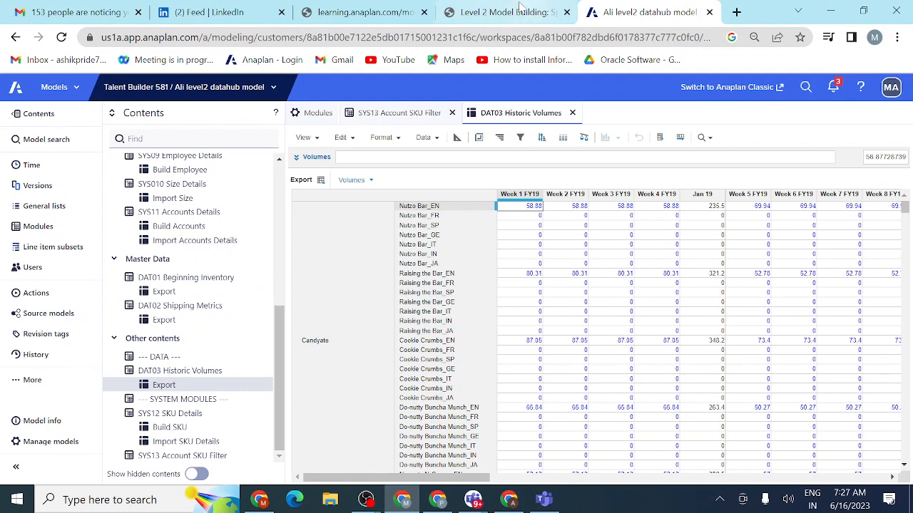
Review the target Export view layout described in the Level 2 course activity page
click(514, 7)
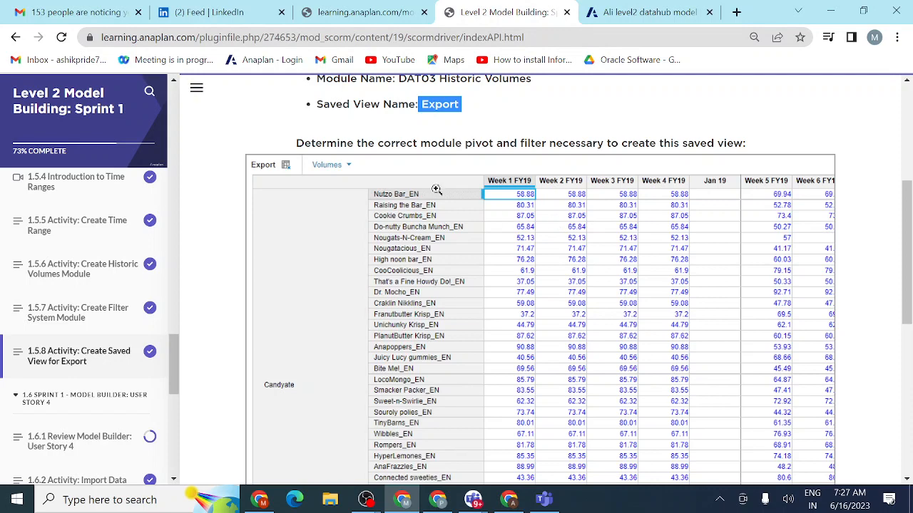
scroll(501, 152, up, 3)
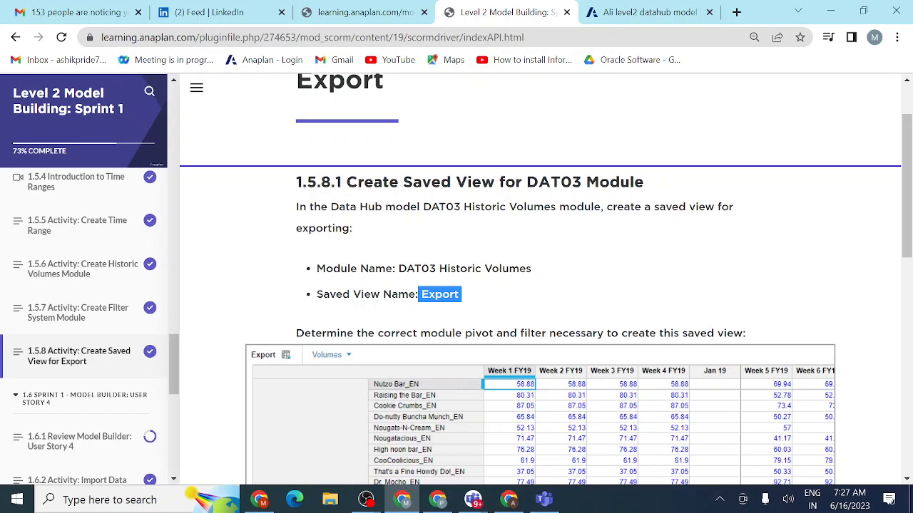
scroll(534, 338, down, 3)
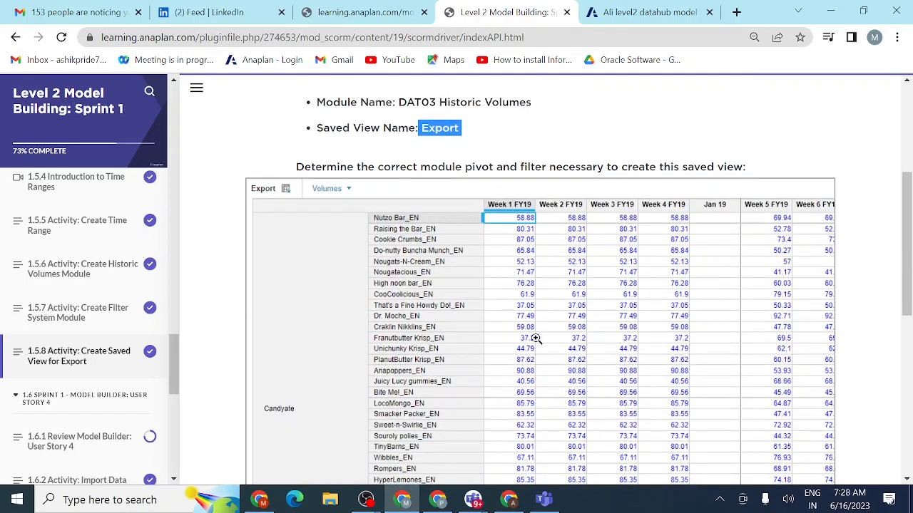
click(636, 13)
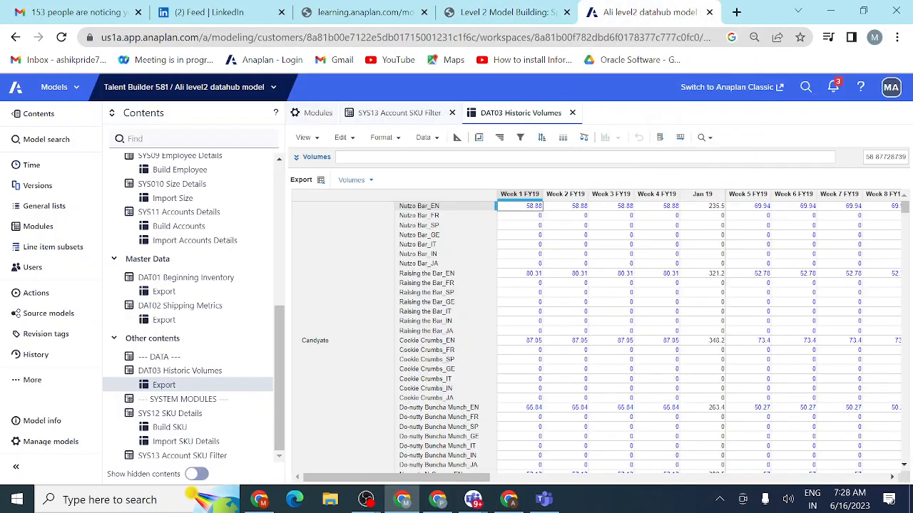
Try to add a Time filter rule based on the SYS01 Time Settings by Week module
click(520, 139)
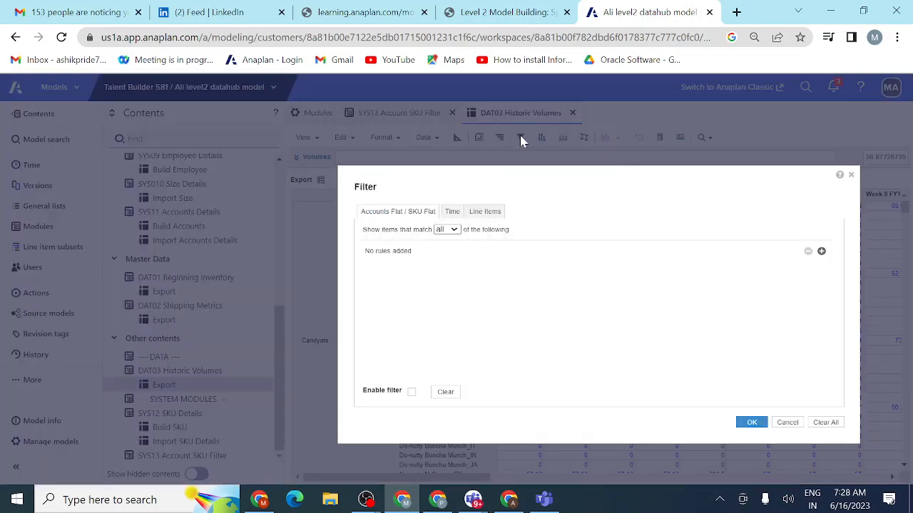
click(452, 215)
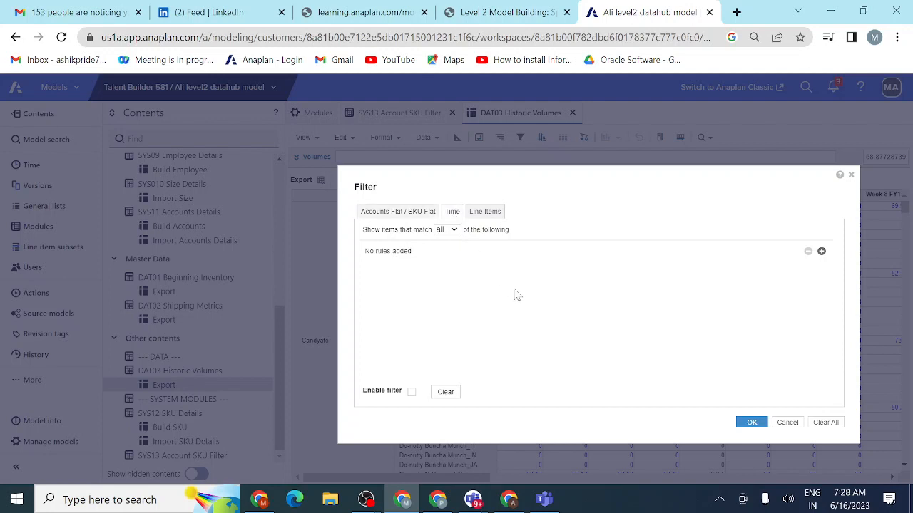
click(820, 252)
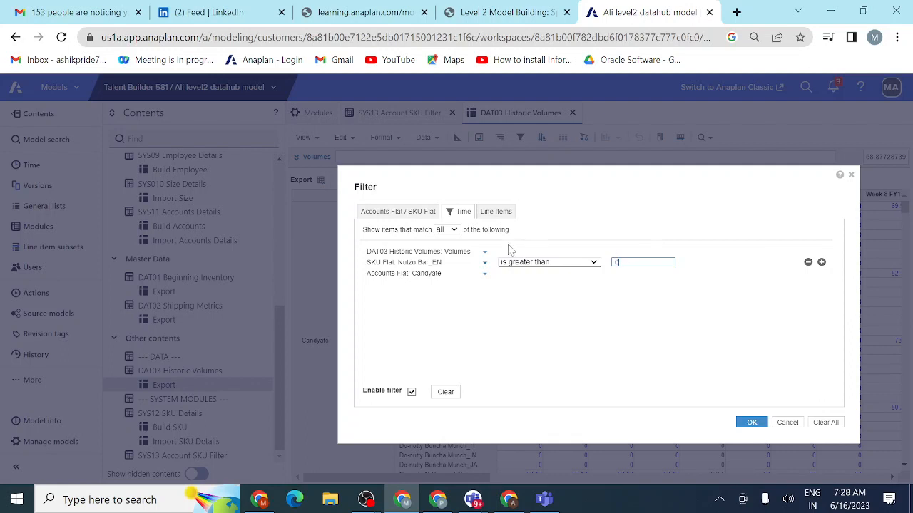
click(485, 256)
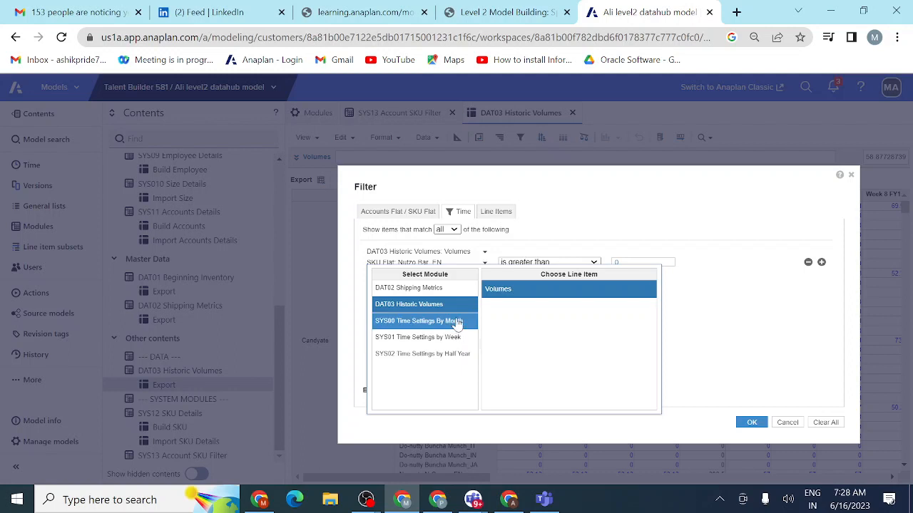
click(457, 323)
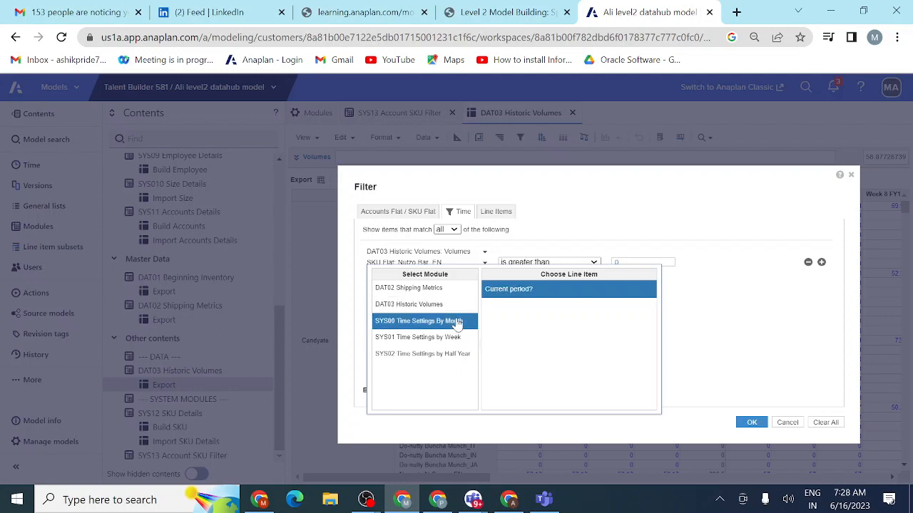
click(430, 341)
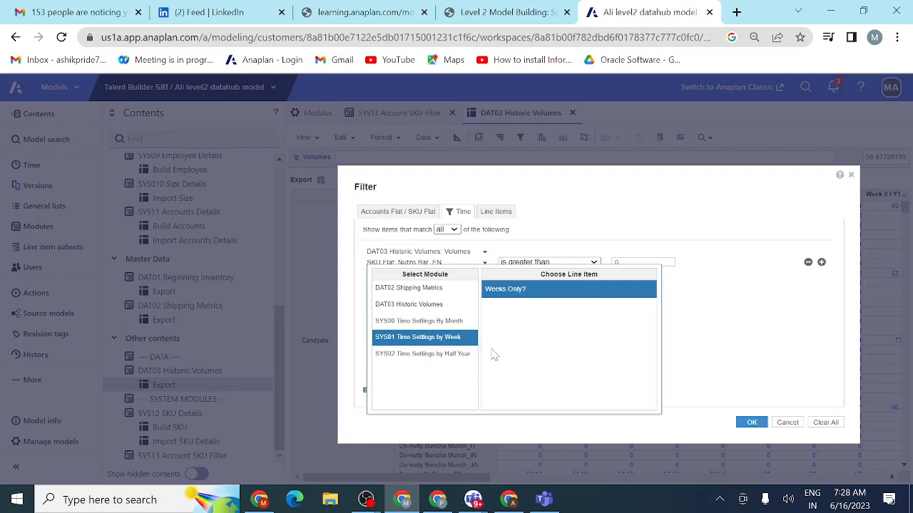
click(751, 422)
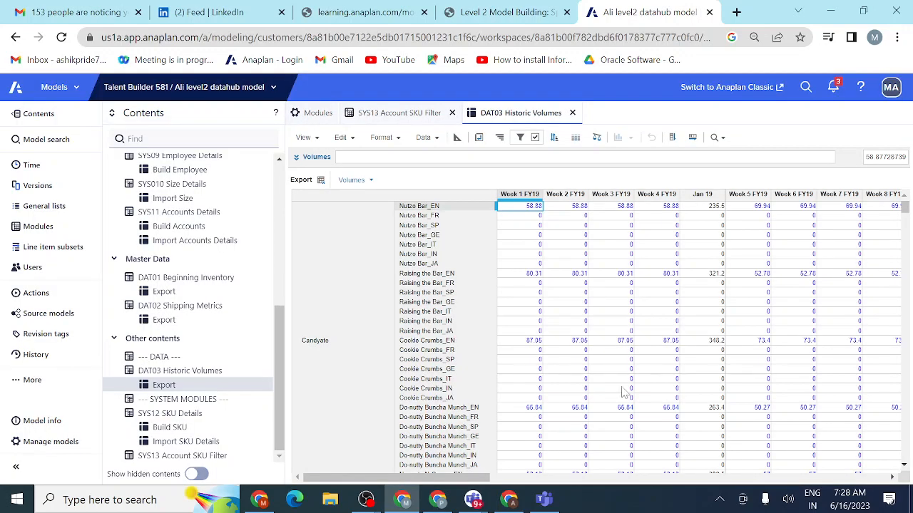
Remove the existing Time filter rules from the Export view's filter
click(536, 139)
click(519, 139)
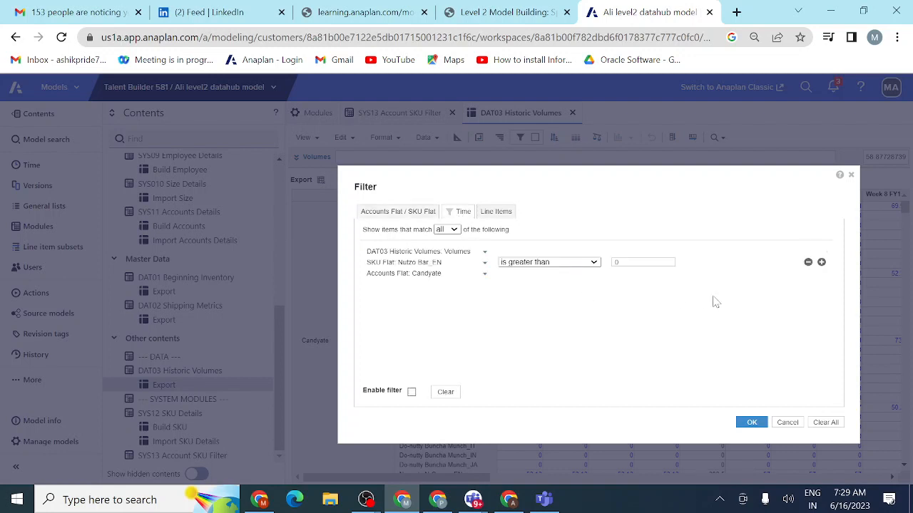
click(821, 263)
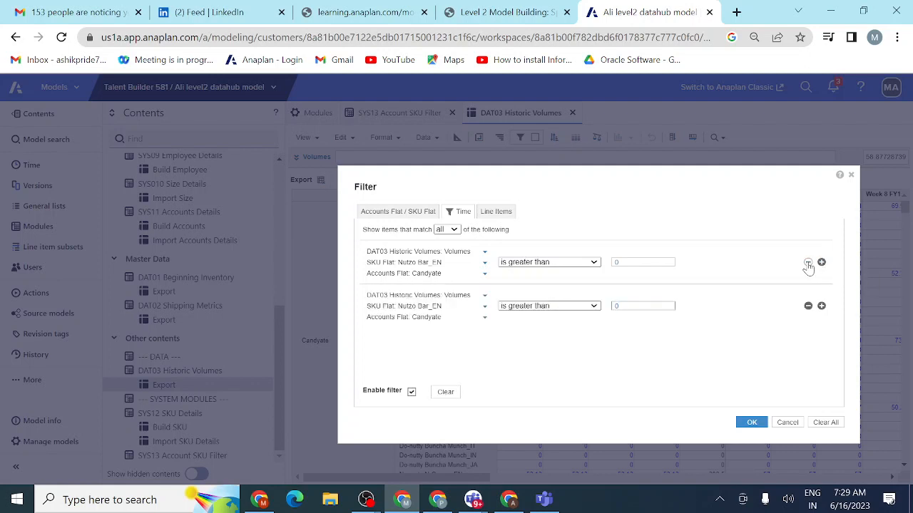
click(808, 264)
click(807, 263)
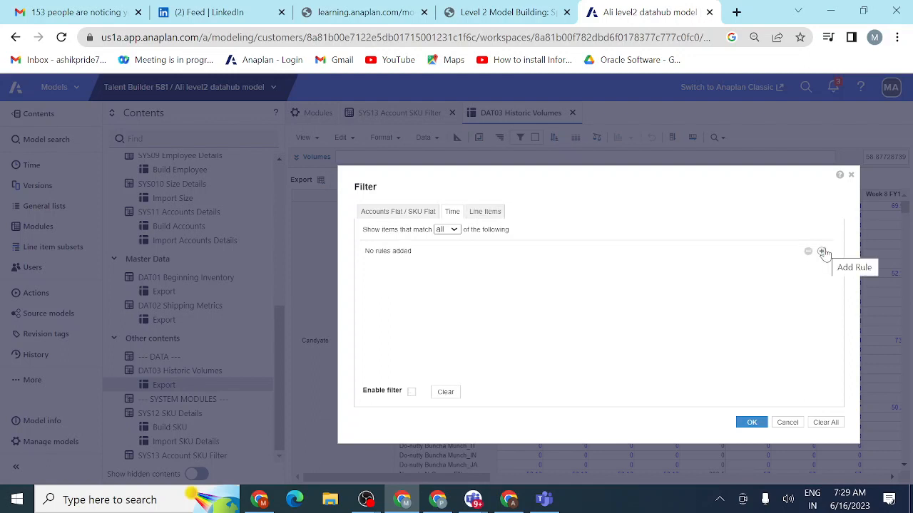
Add a Time filter rule where SYS01 Time Settings by Week: Weeks Only? is not equal to checked
click(822, 252)
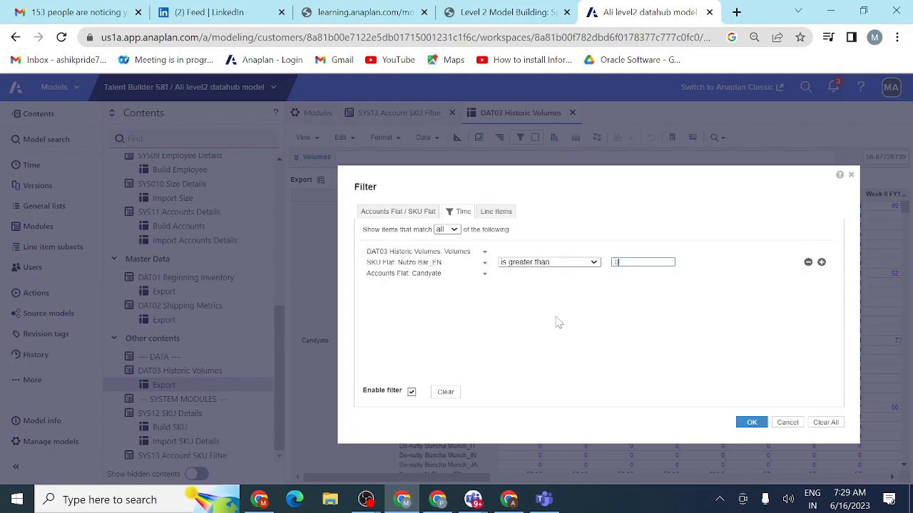
click(485, 255)
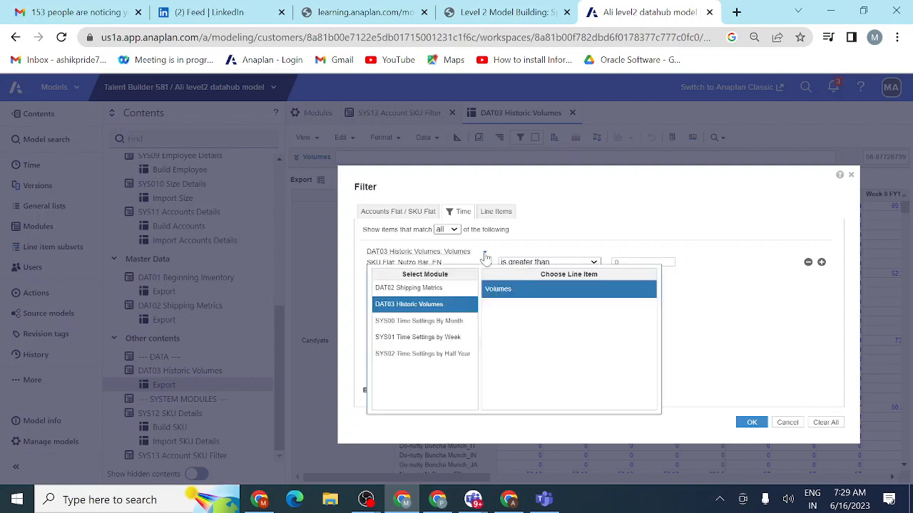
click(433, 344)
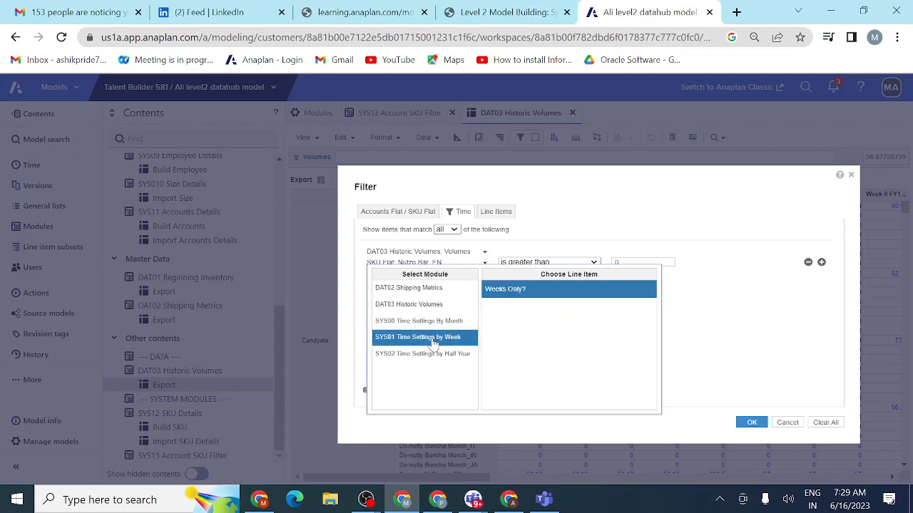
click(517, 292)
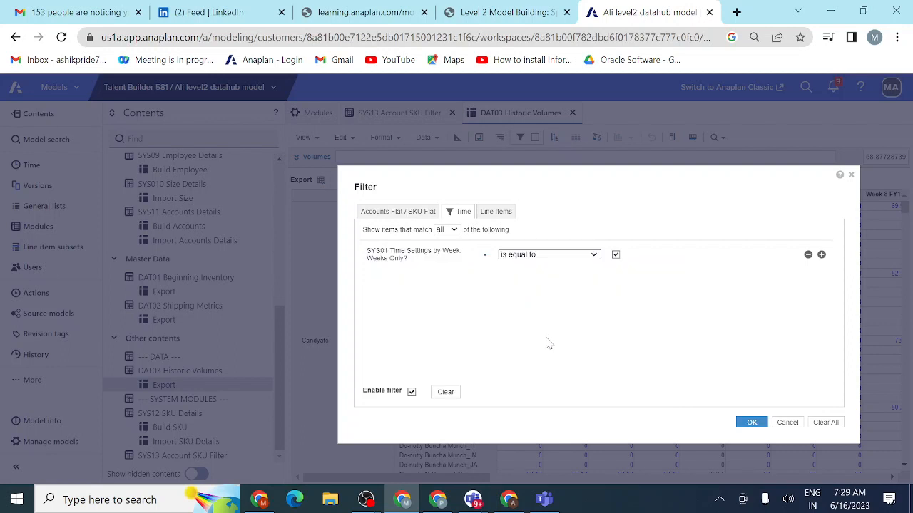
click(595, 256)
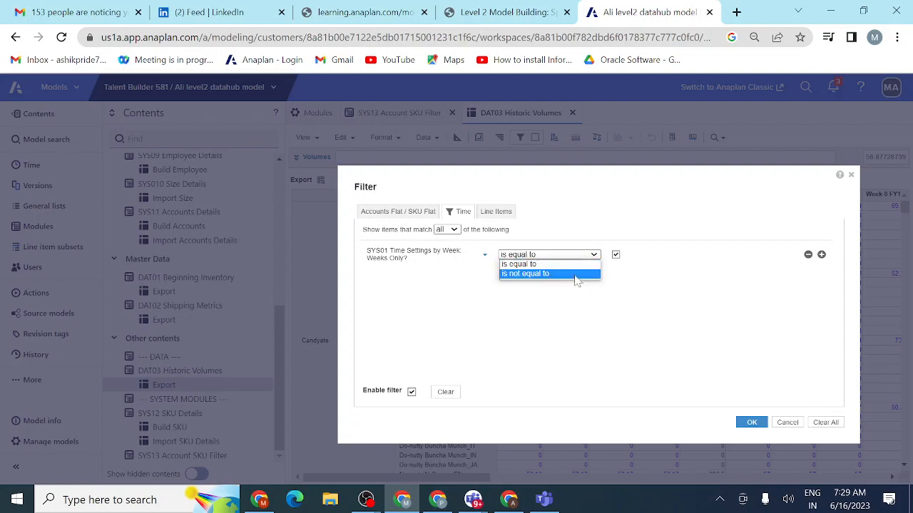
click(570, 301)
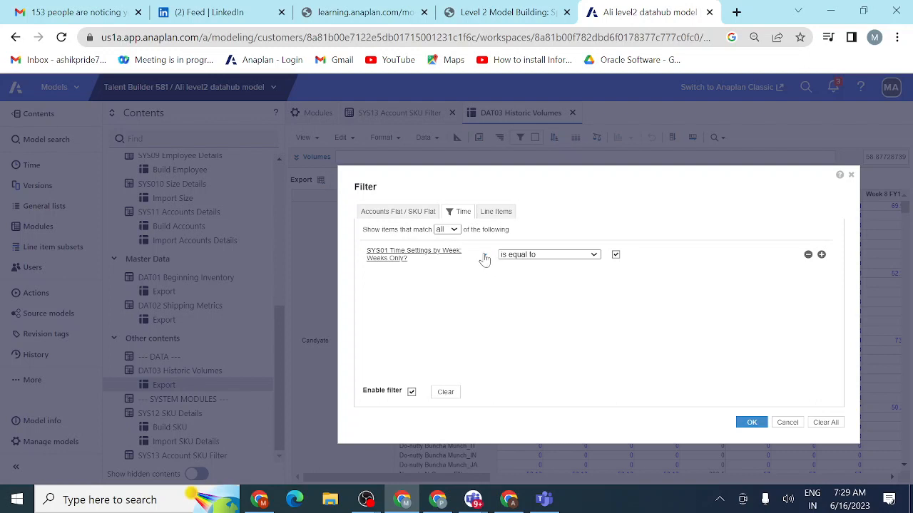
click(599, 255)
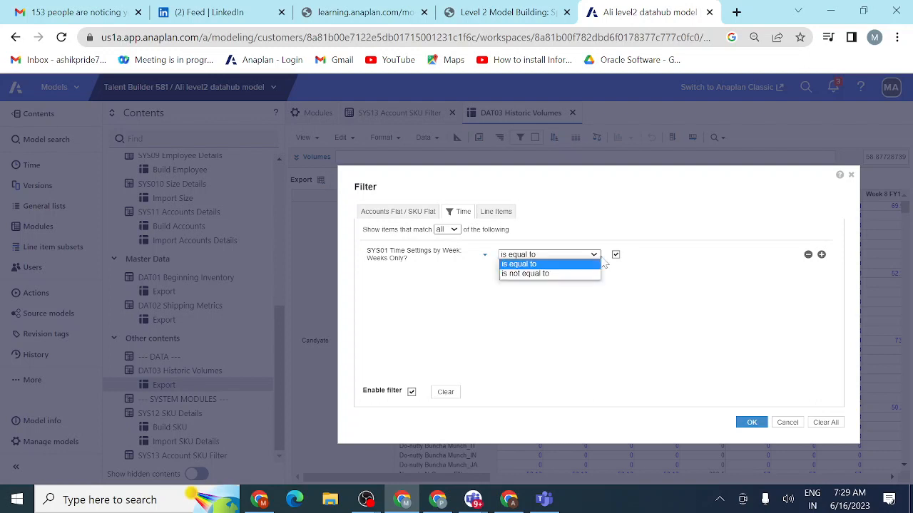
click(565, 275)
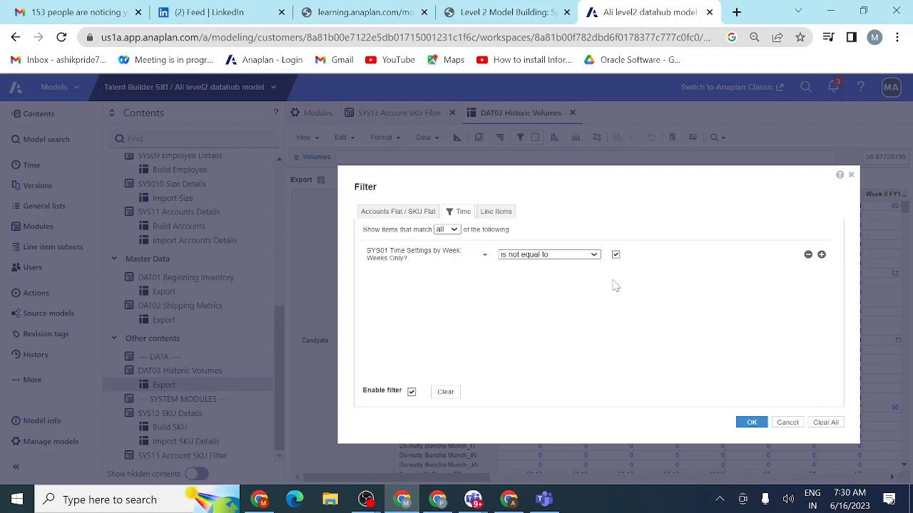
click(485, 255)
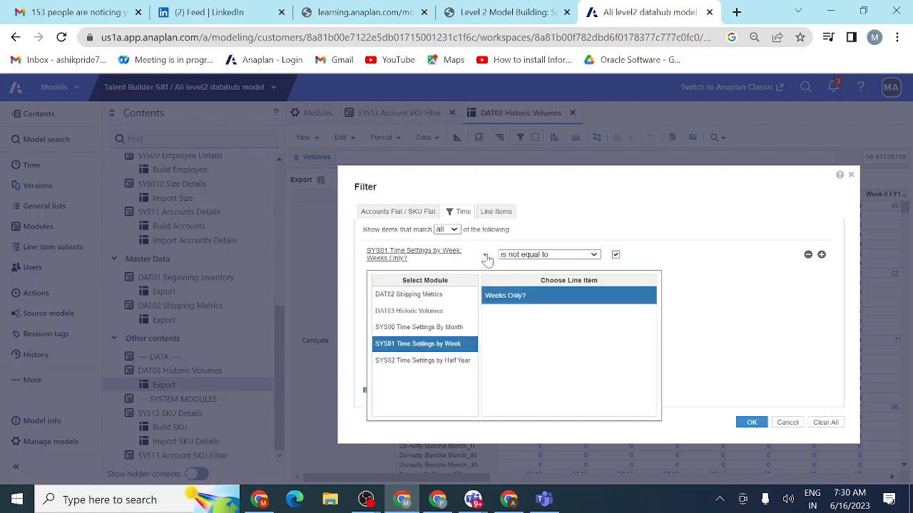
click(784, 356)
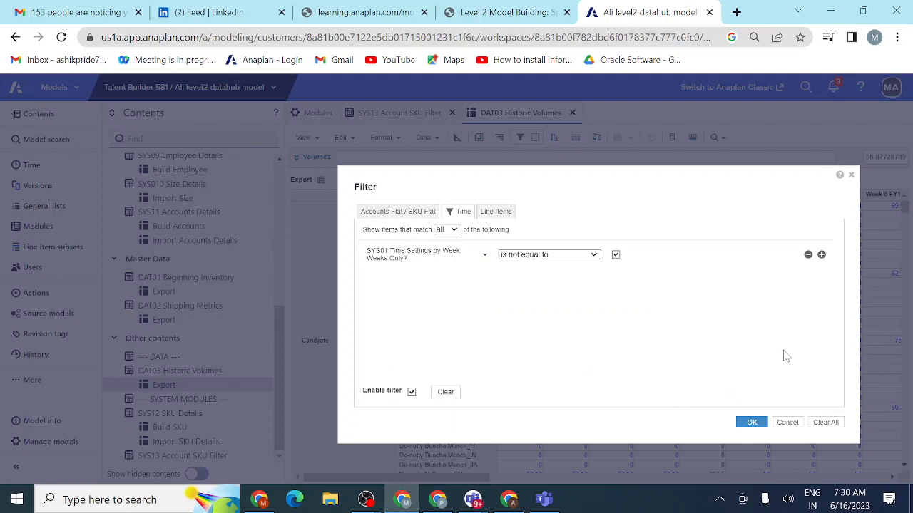
click(753, 423)
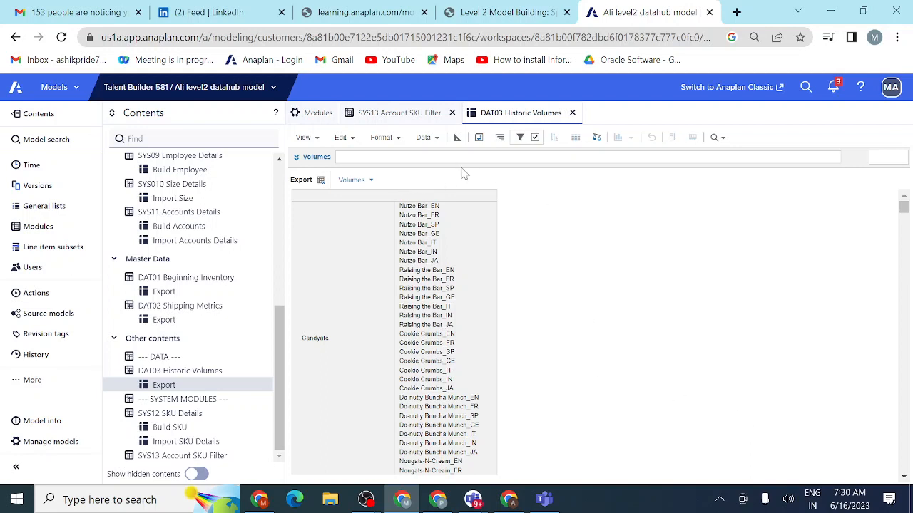
Filter Accounts Flat / SKU Flat to items whose DAT03 Historic Volumes Volumes in Week 1 FY19 is greater than 0
click(535, 139)
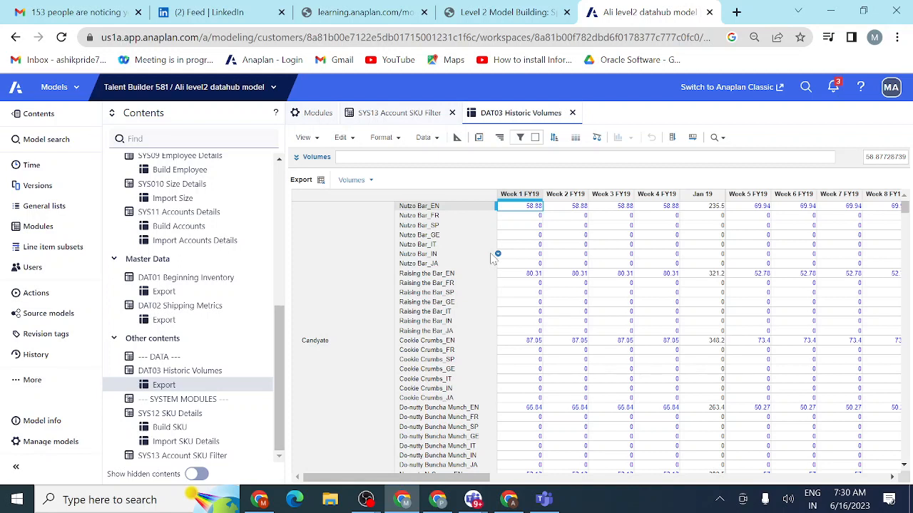
click(522, 138)
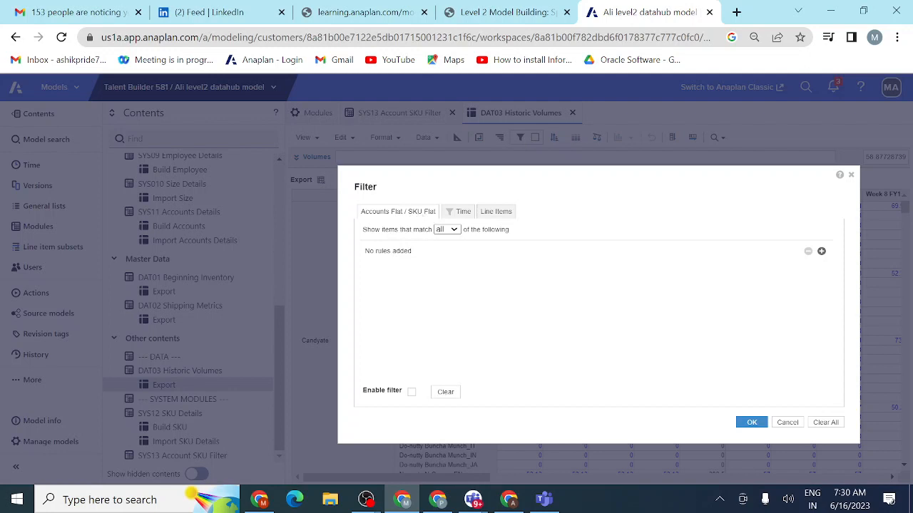
click(823, 256)
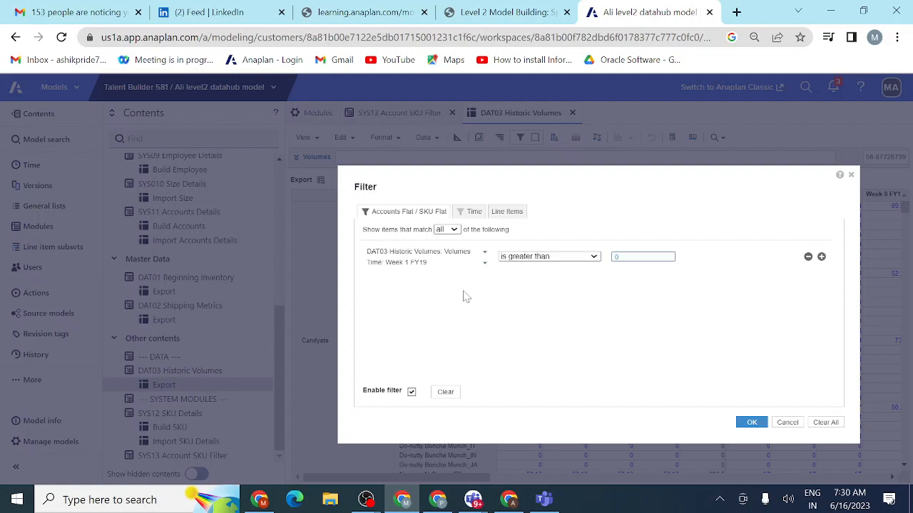
click(485, 256)
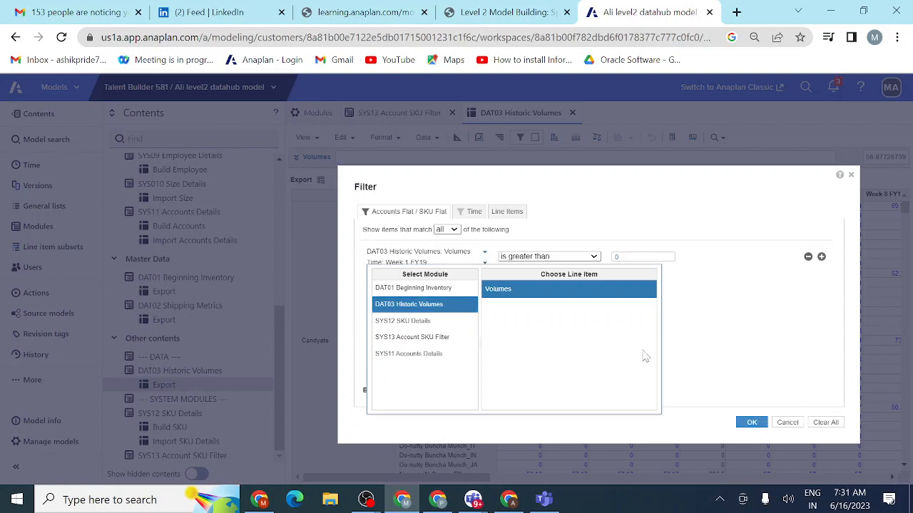
click(699, 320)
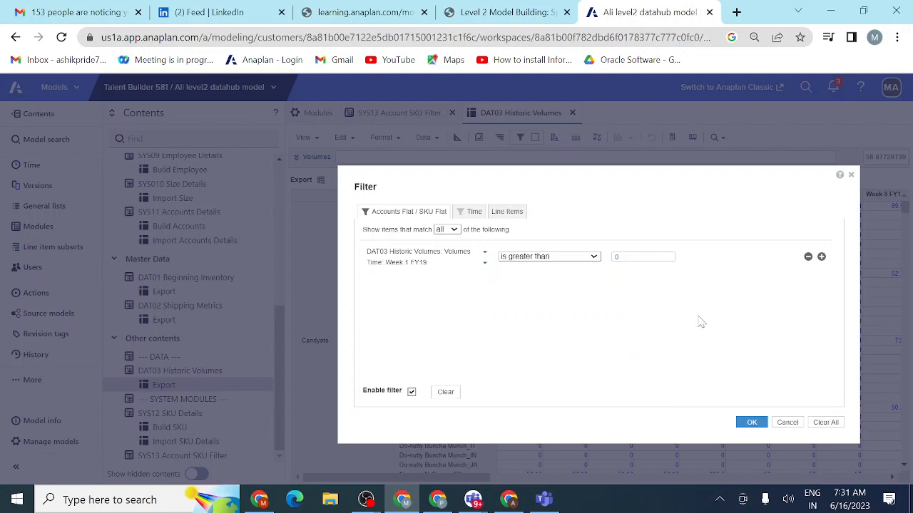
click(753, 422)
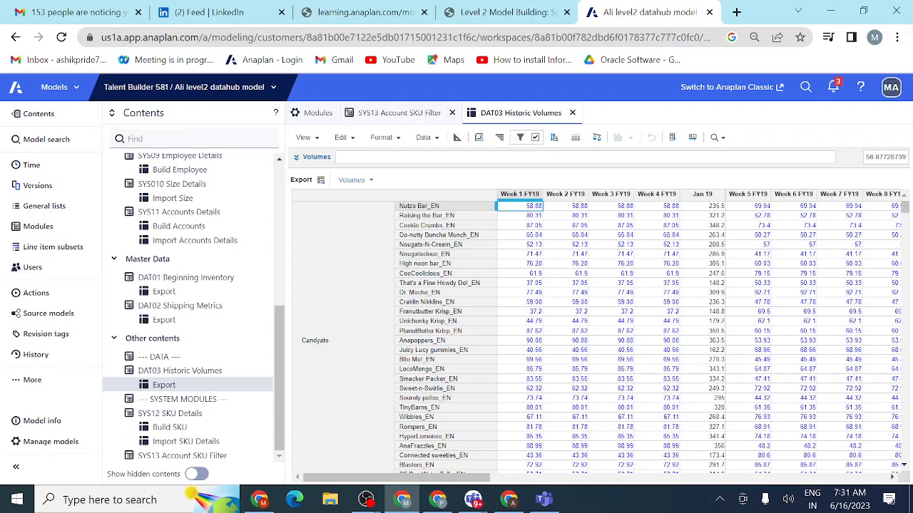
Save the filtered Export view, overwriting the saved view, and return to the course page
click(310, 139)
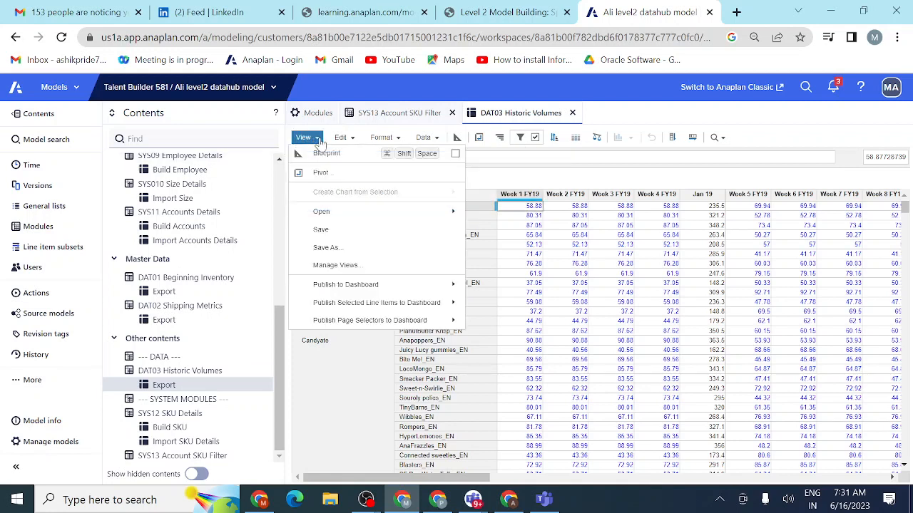
click(335, 231)
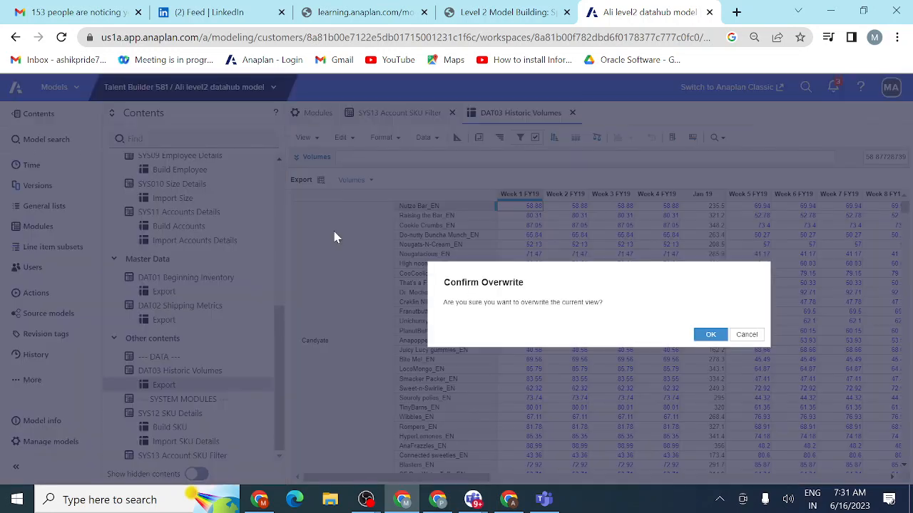
click(710, 336)
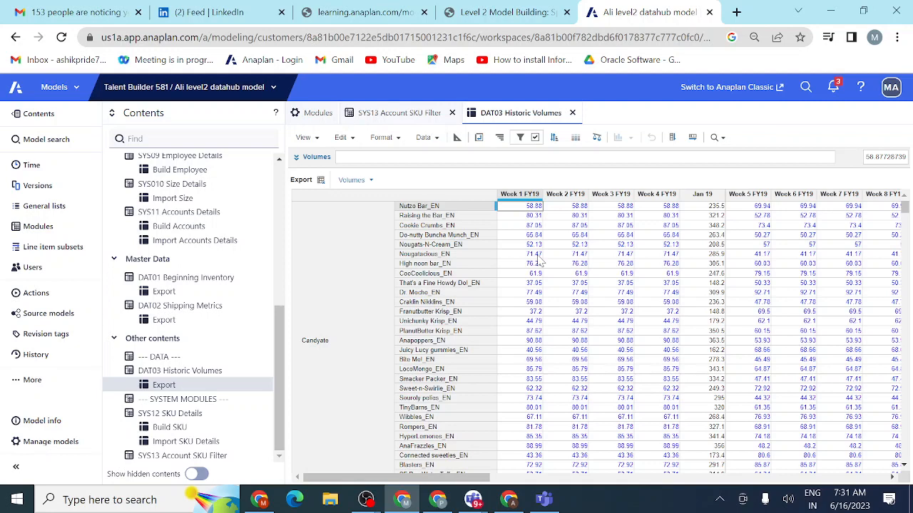
click(512, 12)
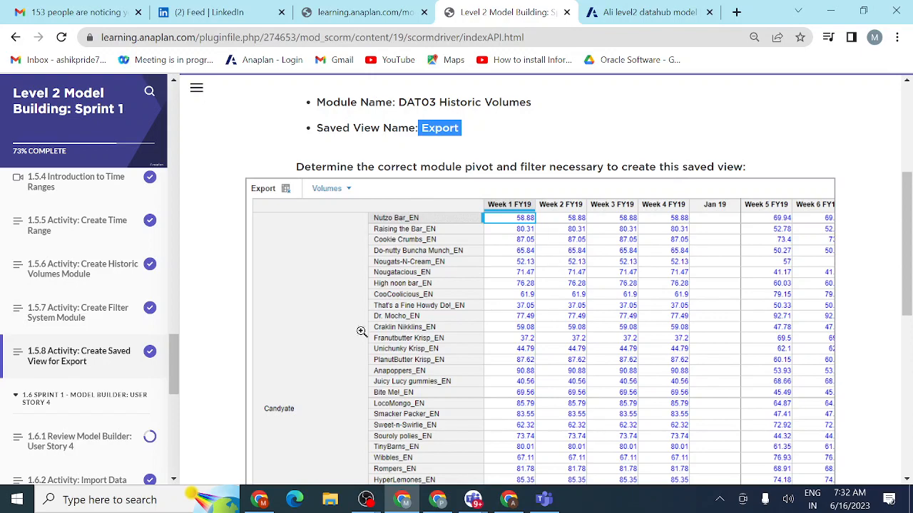
Compare the course's example Export view with the DAT03 Historic Volumes Export view in the model
scroll(369, 391, down, 4)
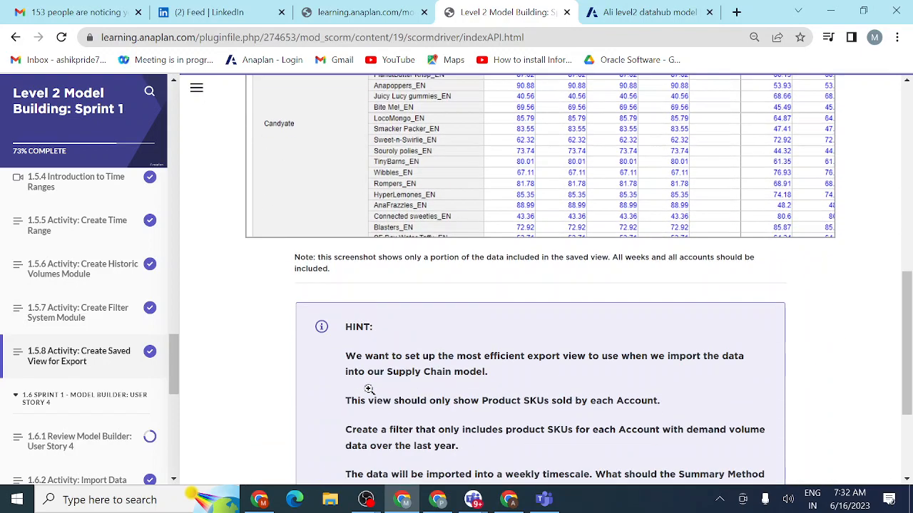
scroll(369, 391, up, 4)
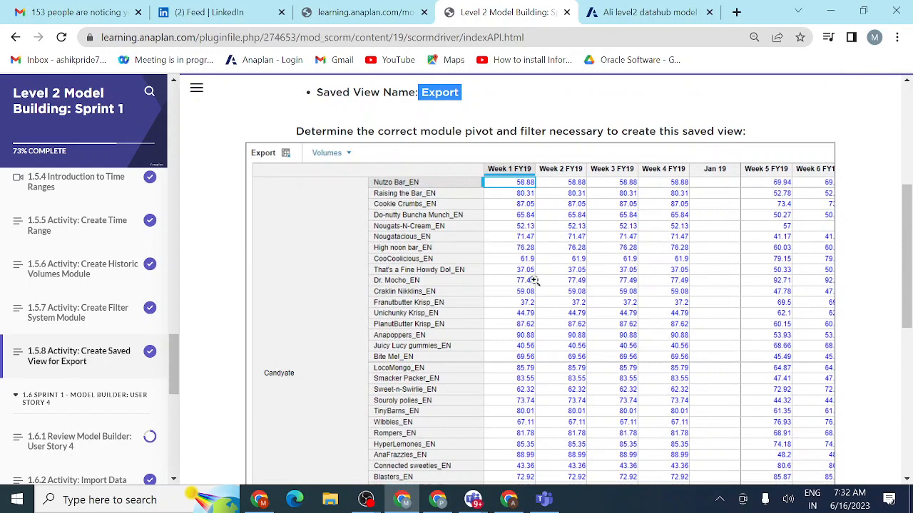
click(670, 8)
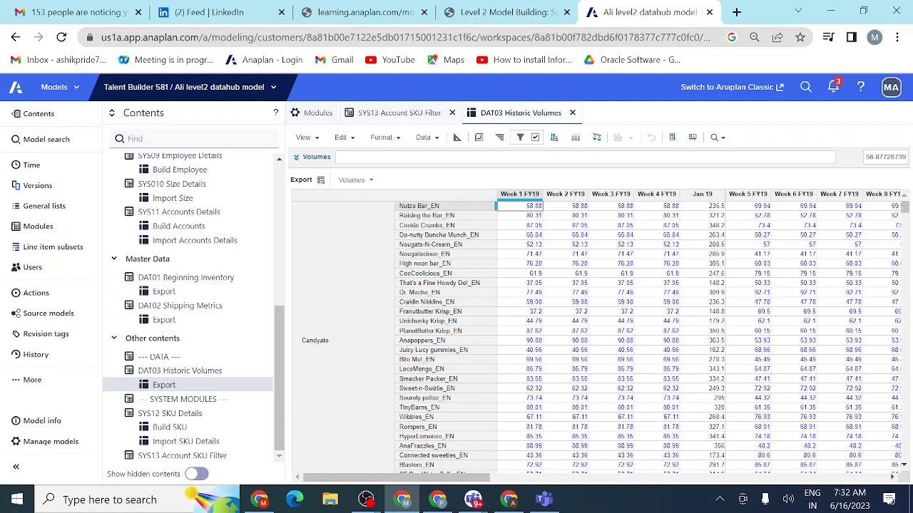
click(522, 12)
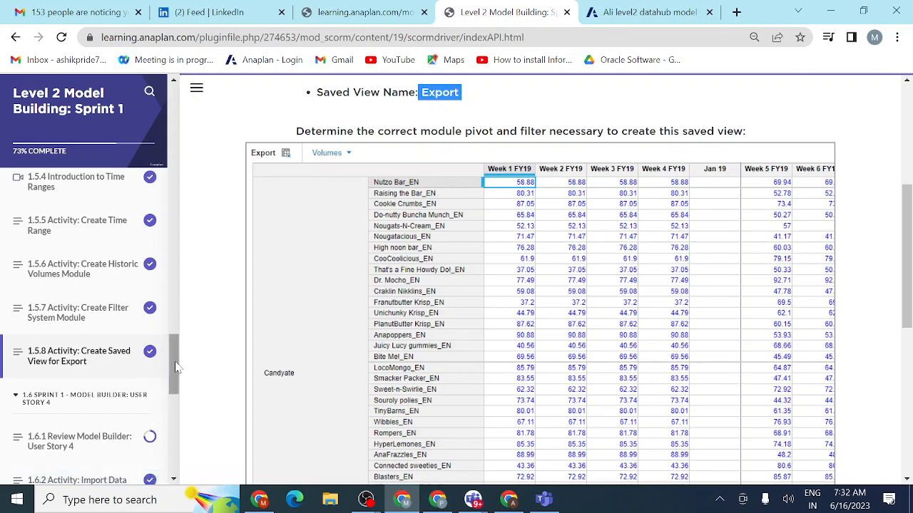
Browse the course outline and open the 1.5.1 Review Model Builder: User Story 3 lesson
scroll(128, 350, down, 3)
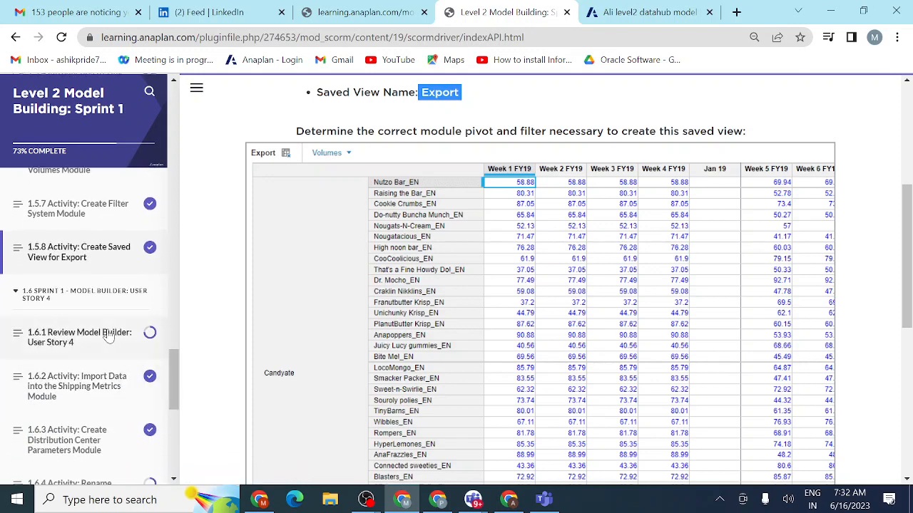
click(107, 337)
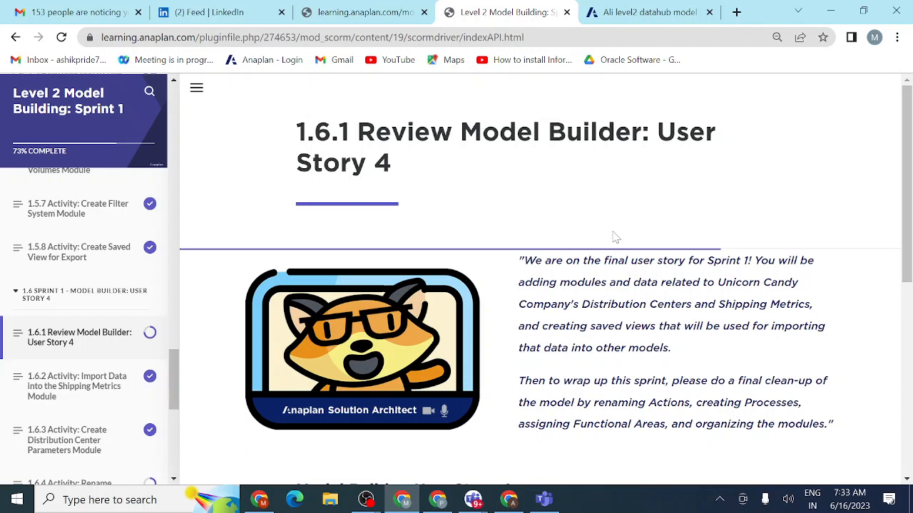
scroll(87, 292, up, 3)
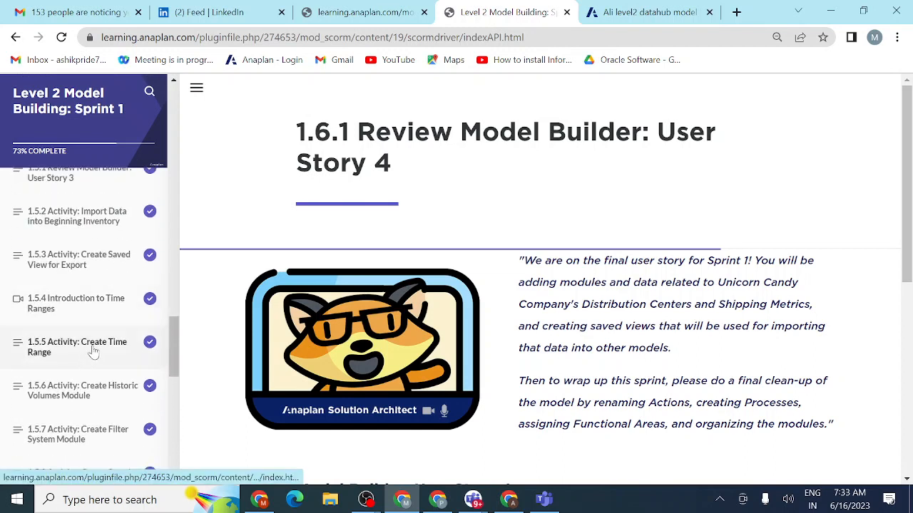
scroll(93, 349, up, 2)
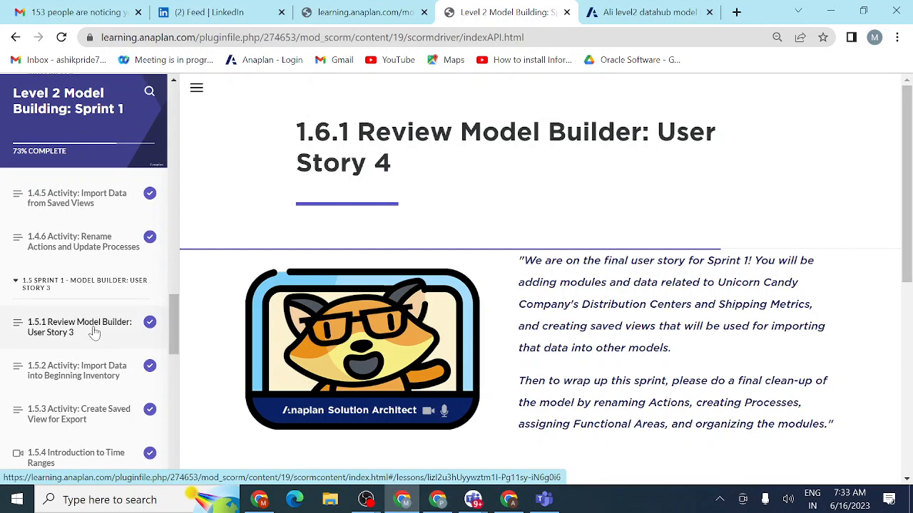
click(94, 332)
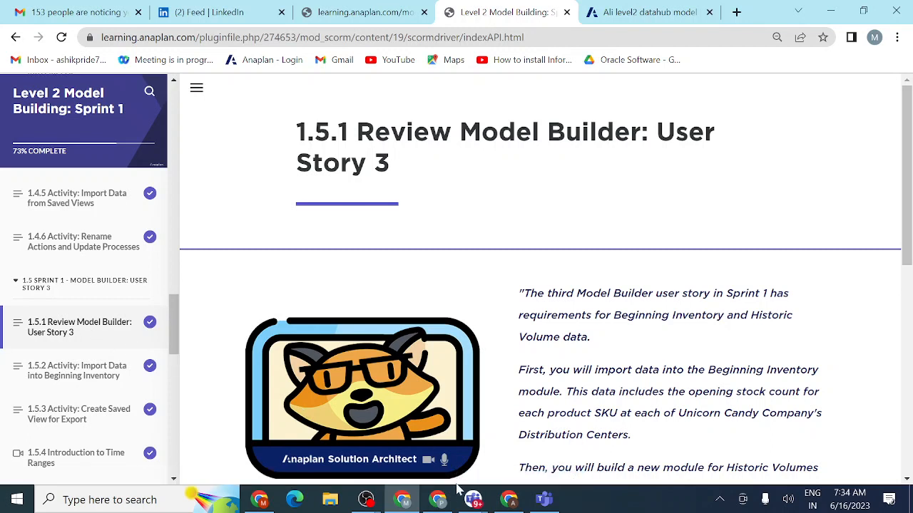
mouse_move(473, 500)
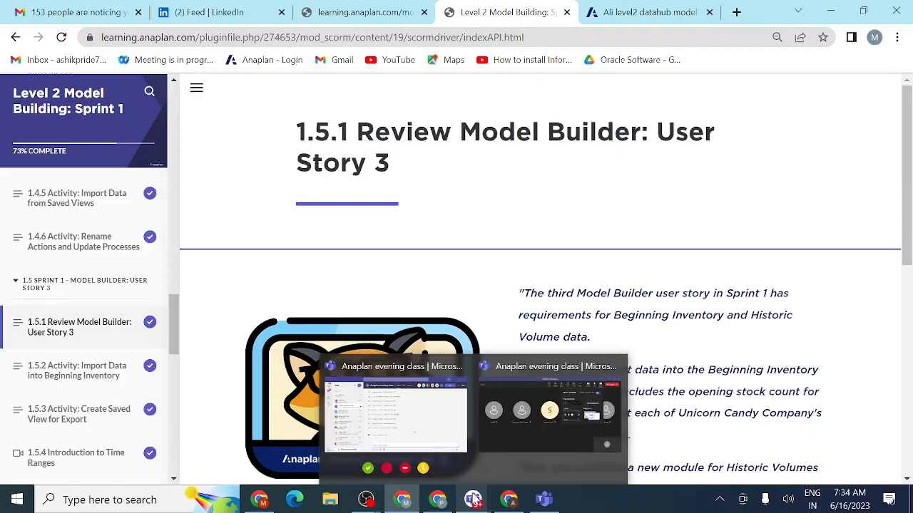
click(501, 449)
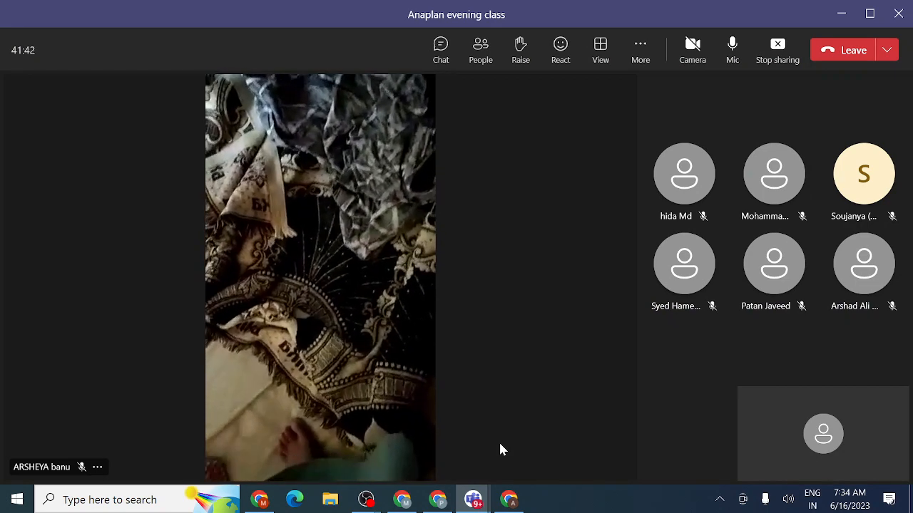
mouse_move(404, 502)
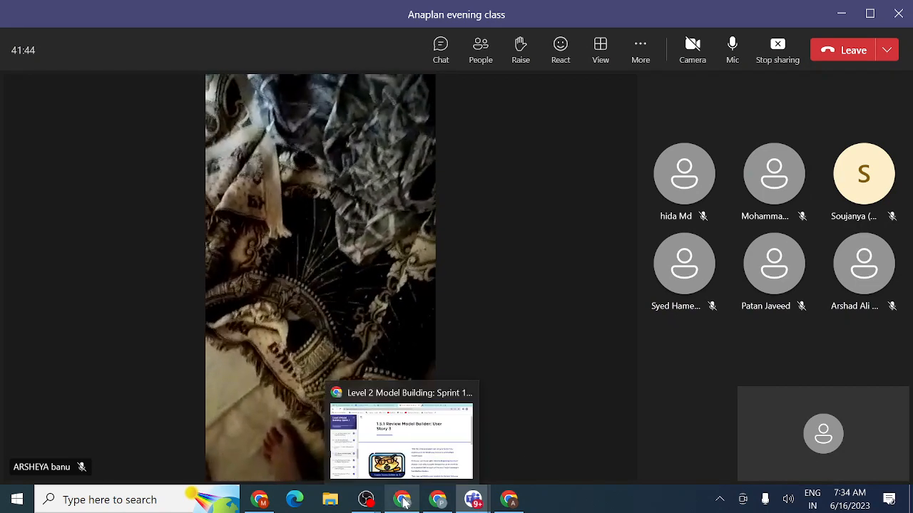
click(426, 456)
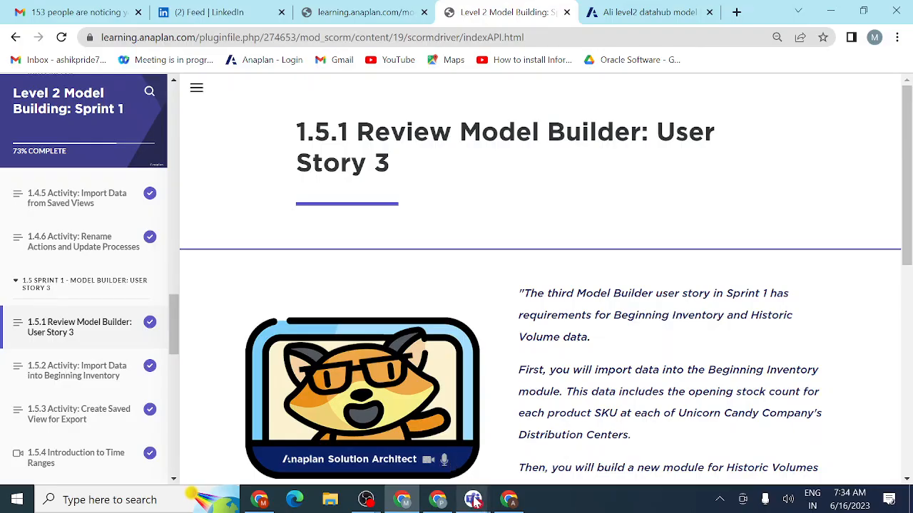
mouse_move(475, 501)
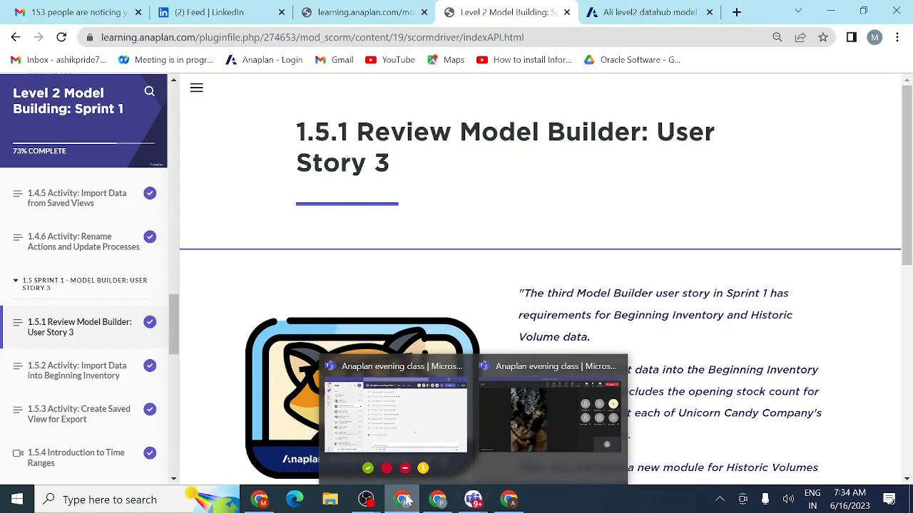
mouse_move(404, 501)
click(421, 460)
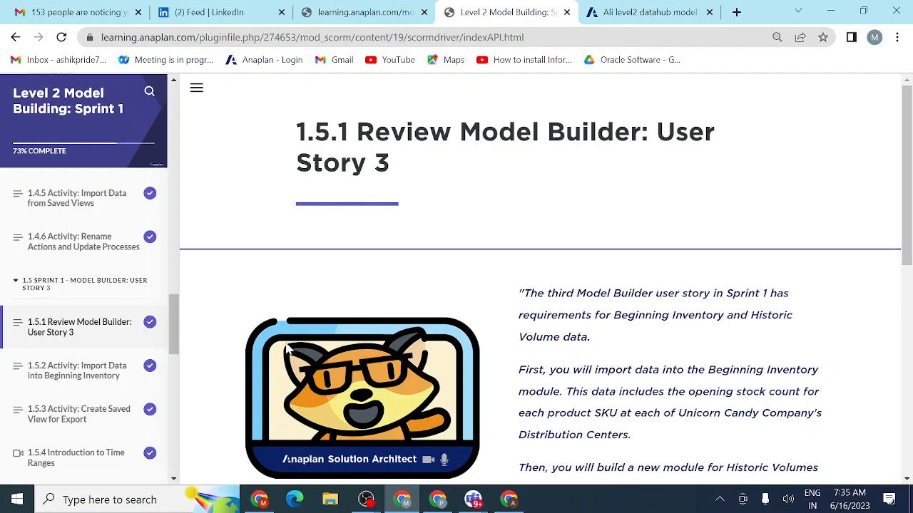
Open the 1.6.1 Review Model Builder: User Story 4 lesson, read it and continue to the next activity
drag(171, 349, 173, 419)
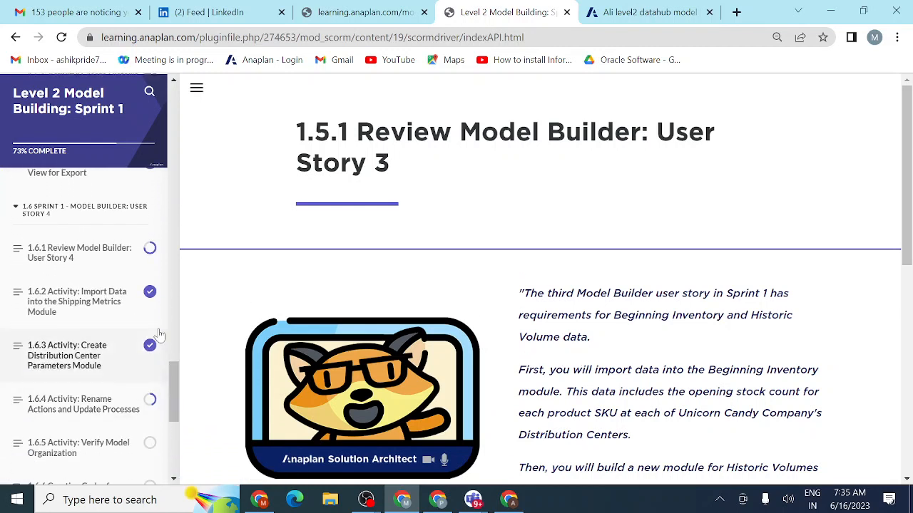
click(116, 258)
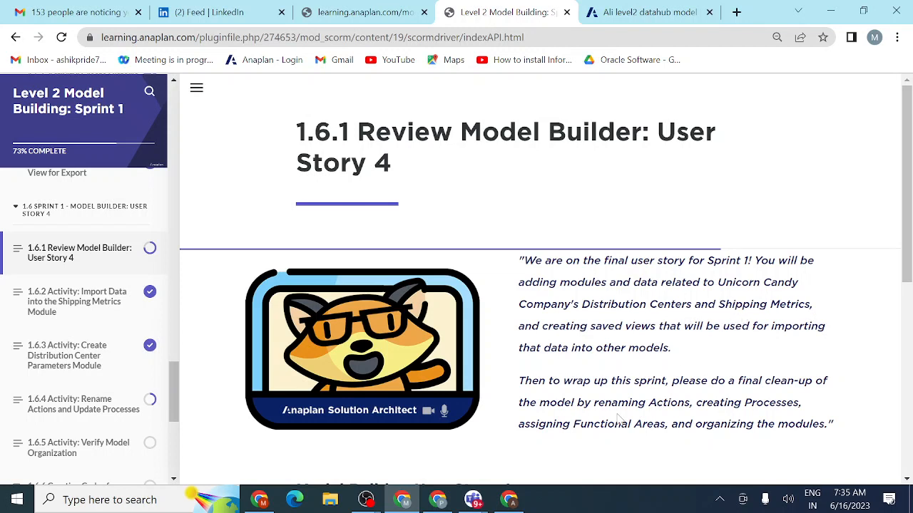
scroll(619, 420, down, 2)
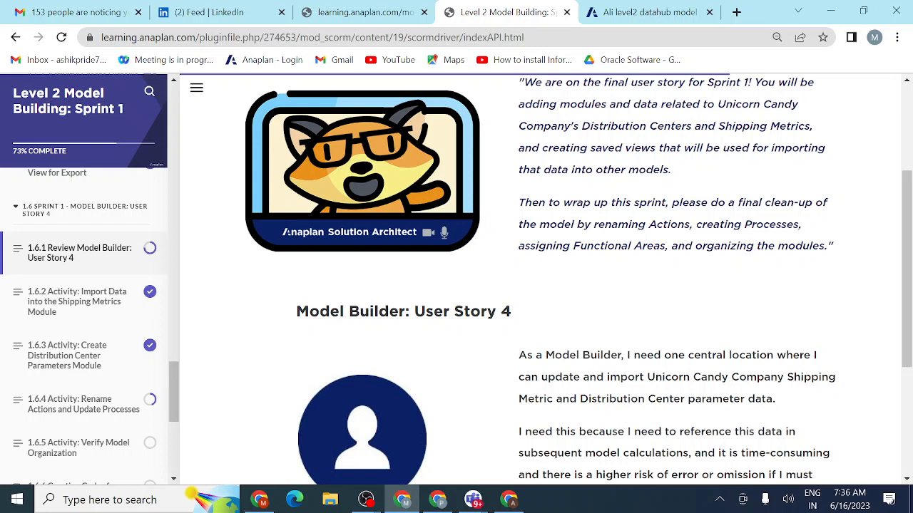
scroll(781, 412, down, 2)
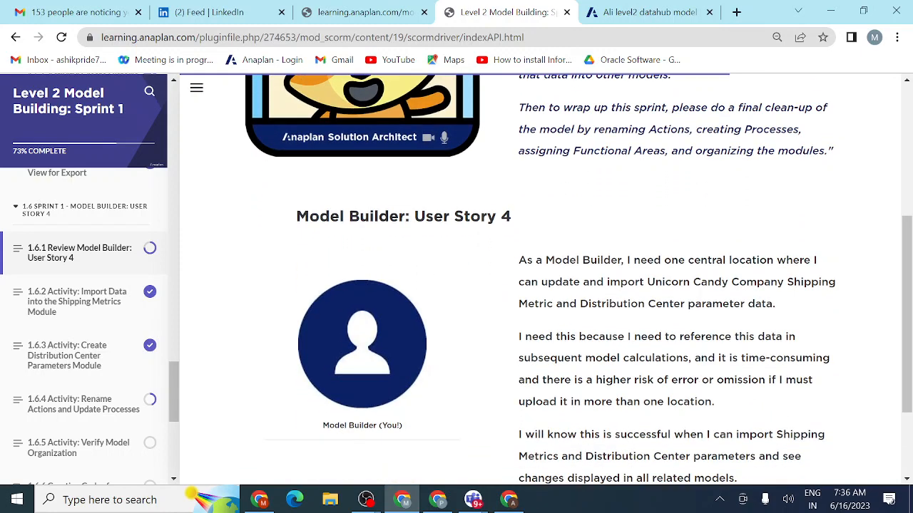
scroll(540, 280, down, 1)
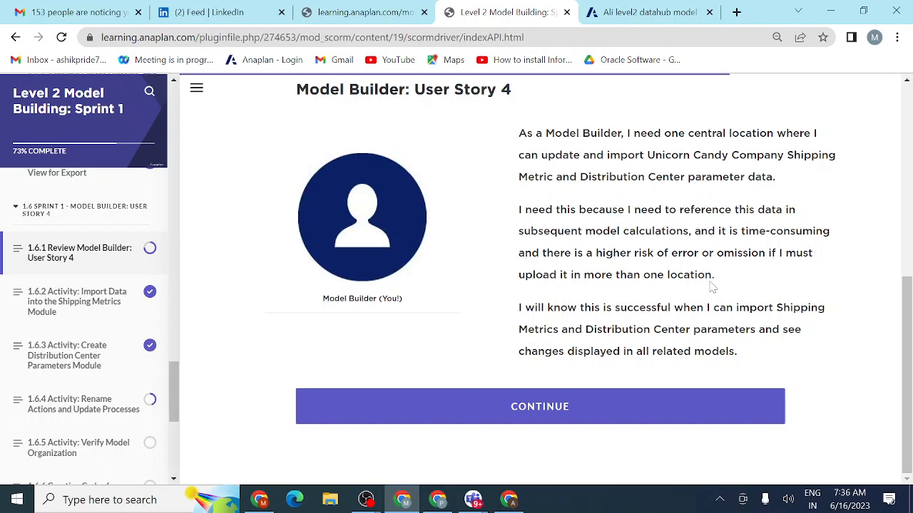
click(449, 420)
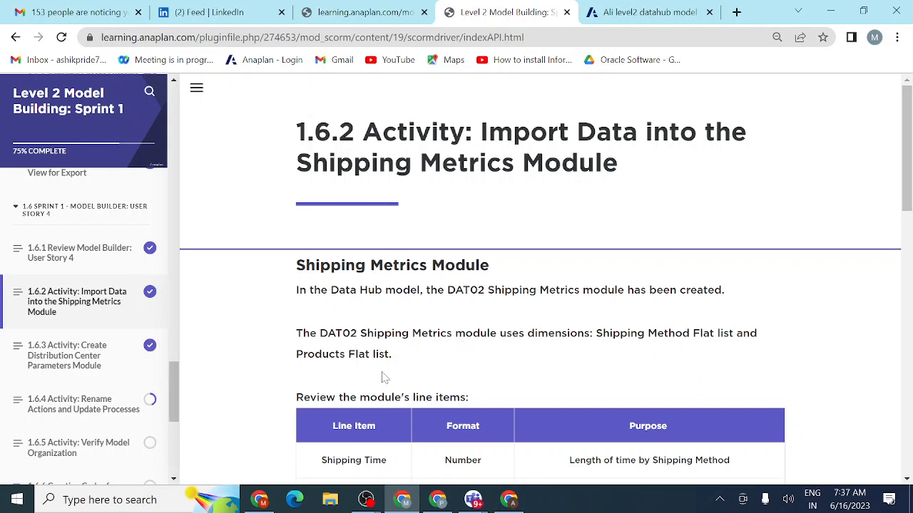
Review the 1.6.2 activity instructions alongside the DAT02 Shipping Metrics entry in the model's modules list
scroll(434, 381, down, 2)
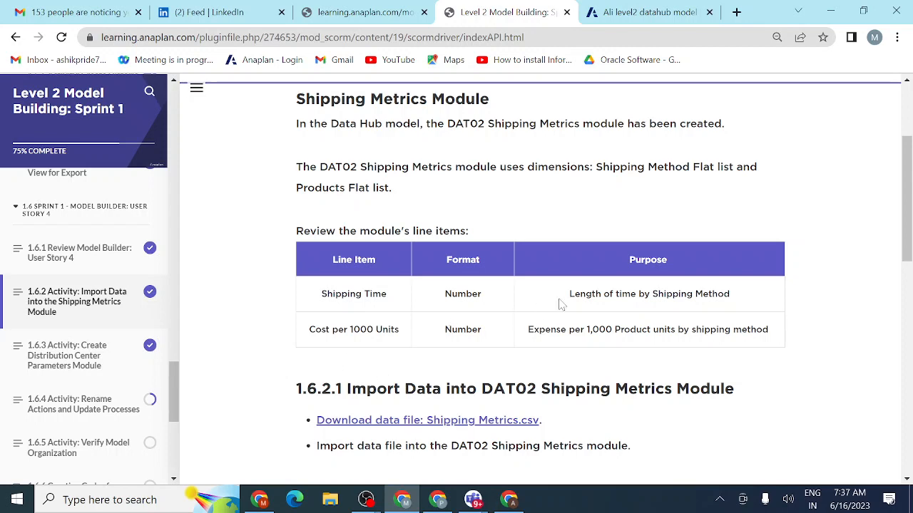
click(662, 14)
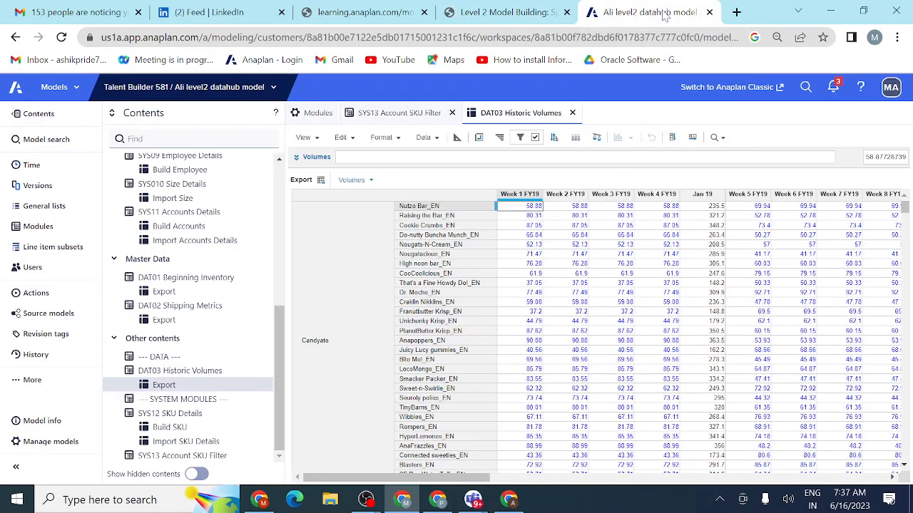
click(47, 229)
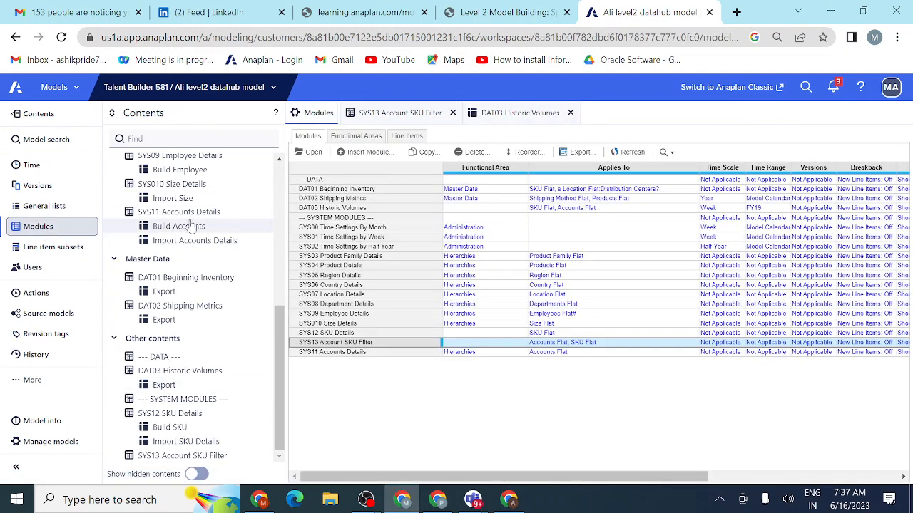
click(322, 201)
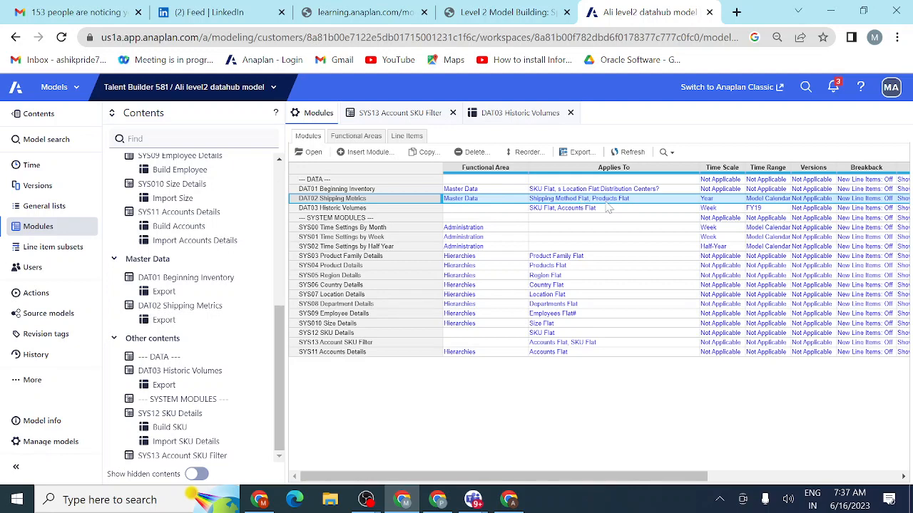
click(517, 15)
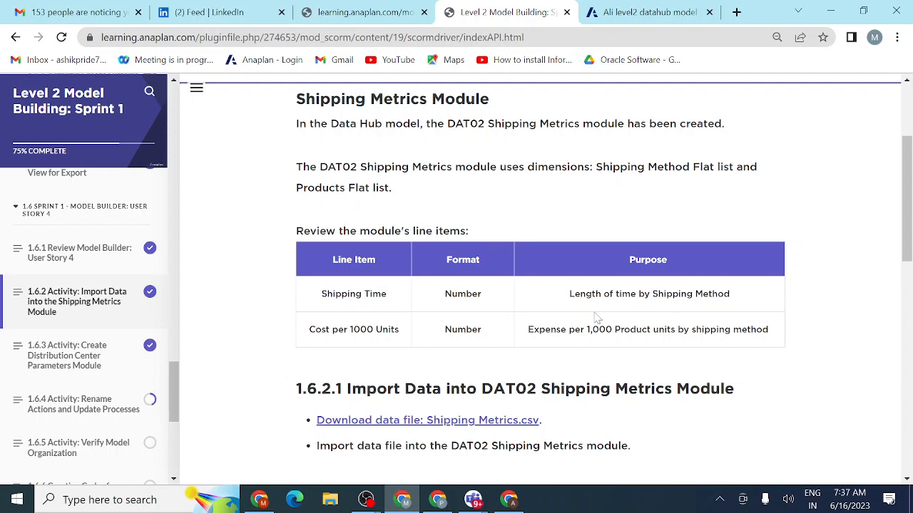
scroll(539, 223, up, 2)
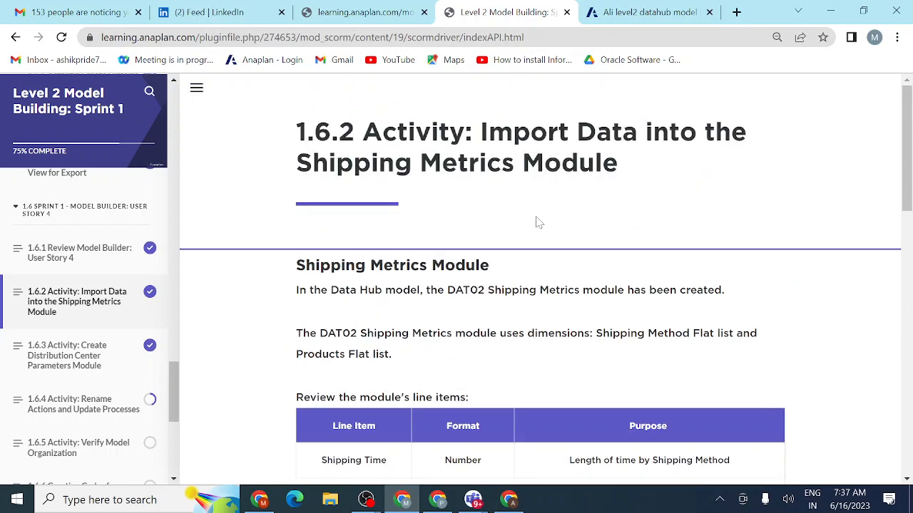
scroll(539, 222, down, 1)
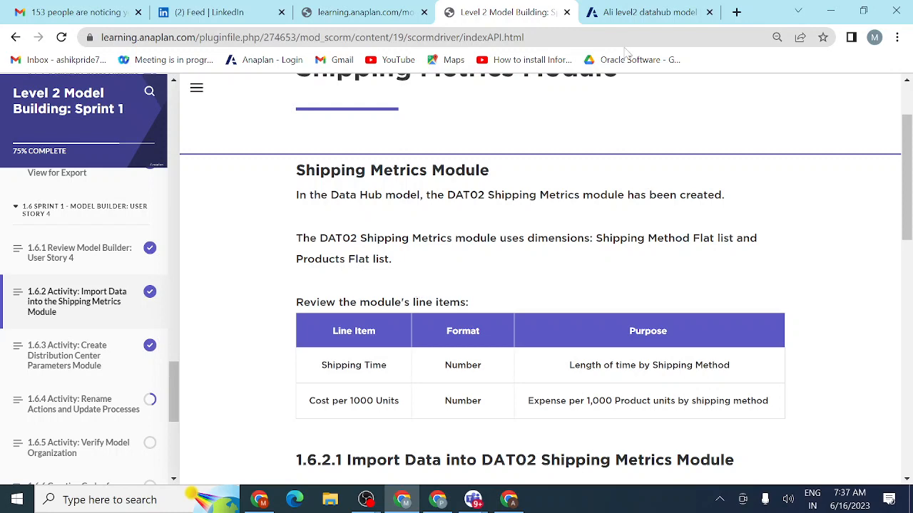
click(631, 13)
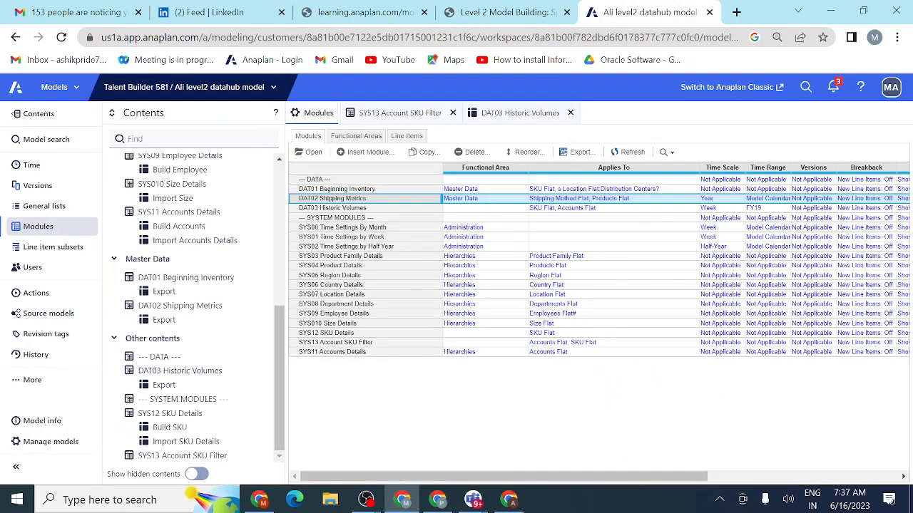
Open the DAT02 Shipping Metrics module, inspect its pivot without changes, and read the course's import instructions
click(313, 153)
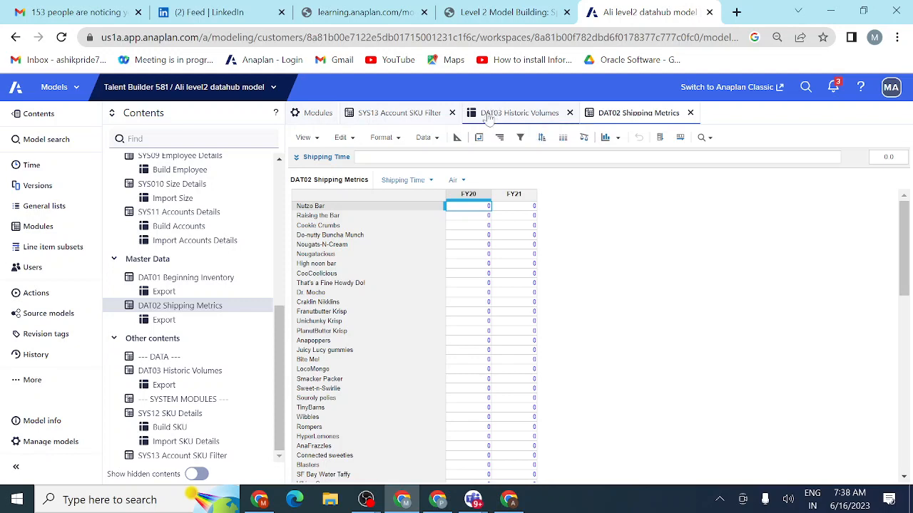
click(479, 138)
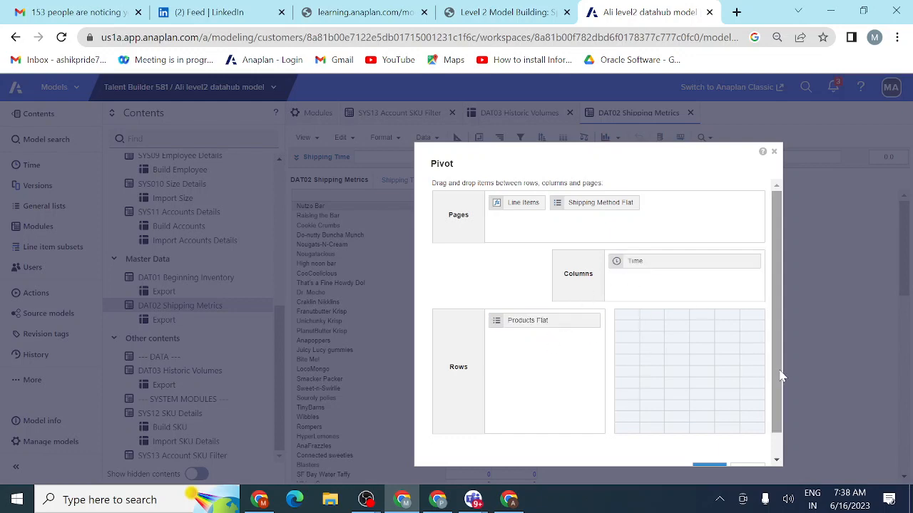
drag(781, 375, 780, 472)
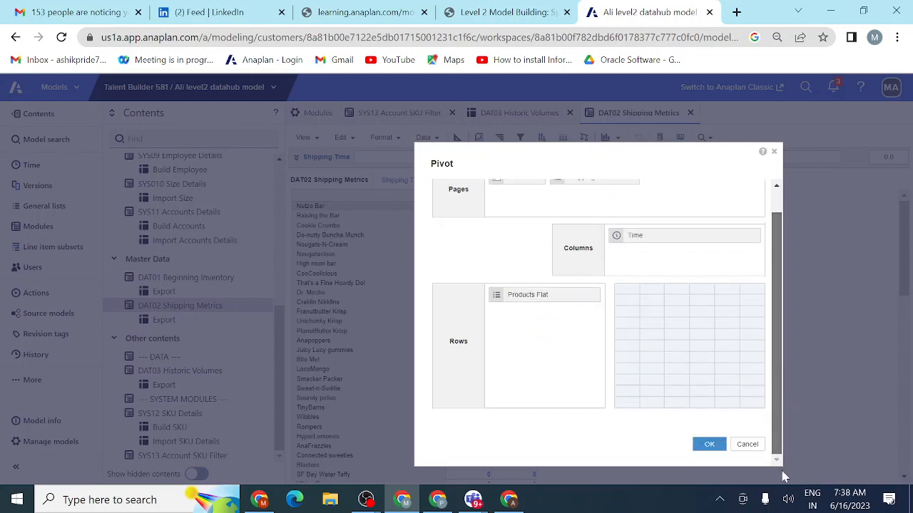
click(748, 448)
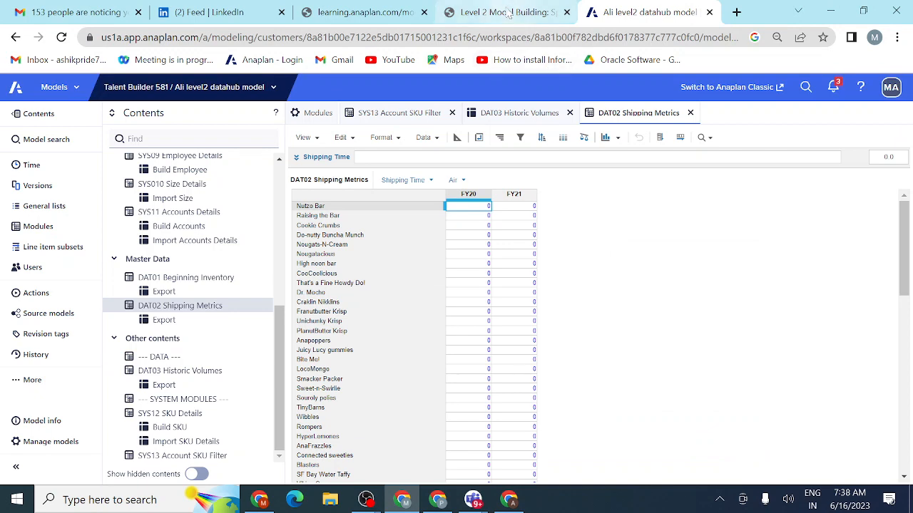
click(519, 13)
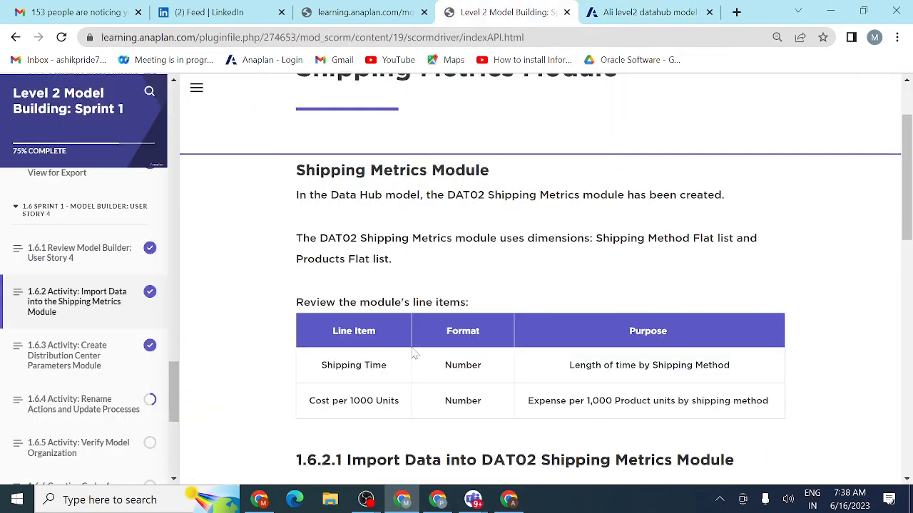
scroll(414, 353, down, 3)
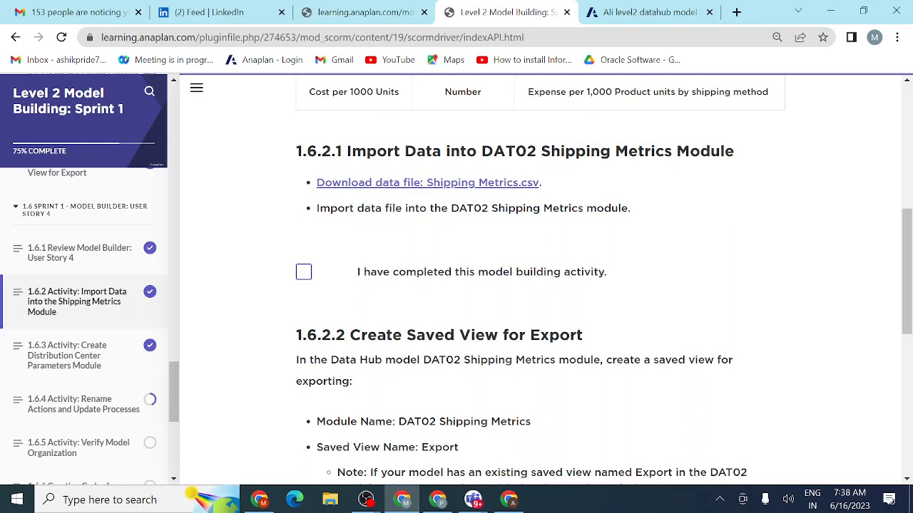
Download the Shipping Metrics.csv data file from the lesson and switch to the Anaplan model tab
click(388, 187)
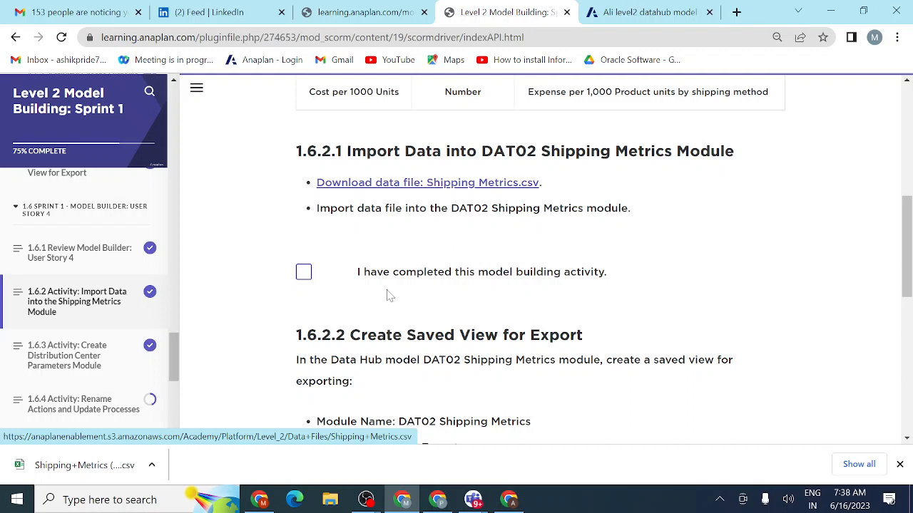
scroll(398, 378, down, 1)
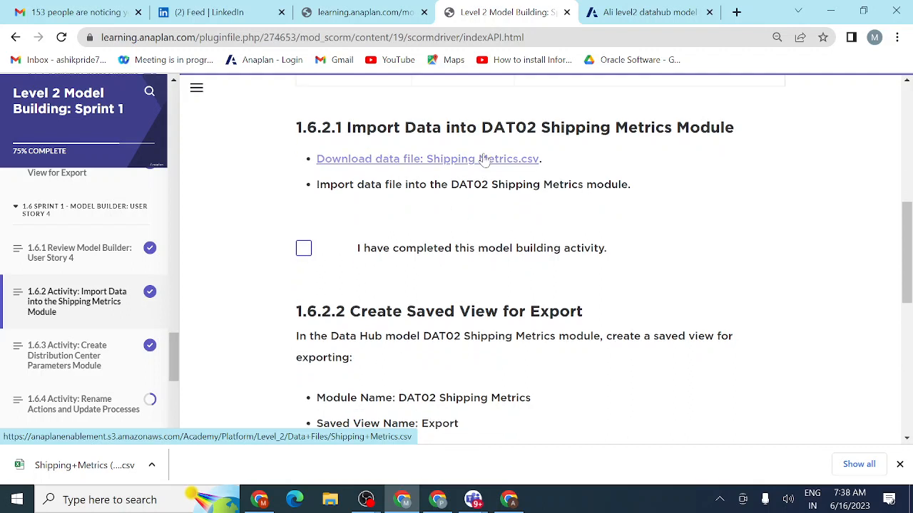
click(644, 14)
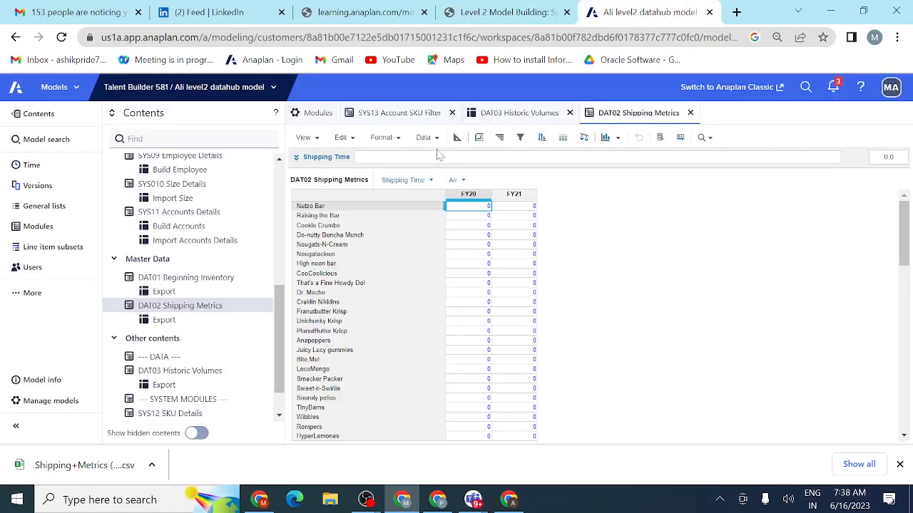
Start an import into DAT02 Shipping Metrics by uploading the downloaded Shipping+Metrics (2) file from Downloads
click(438, 140)
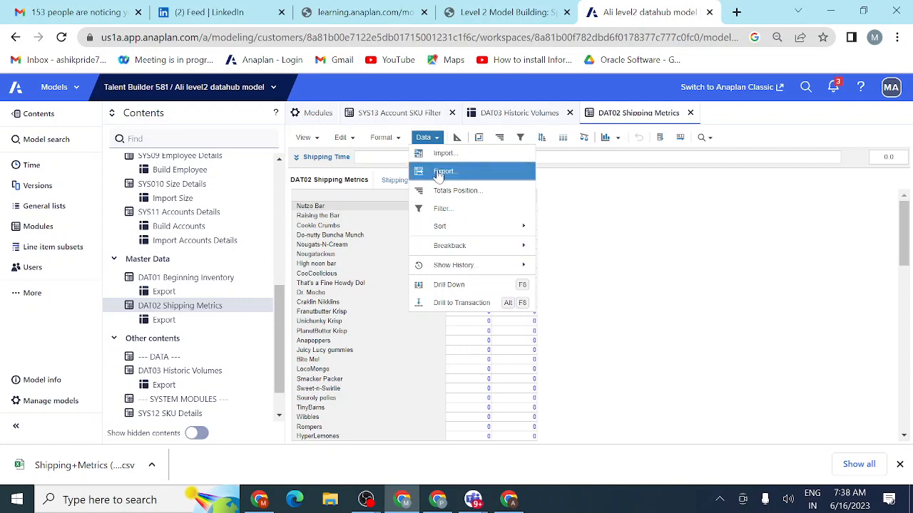
click(444, 153)
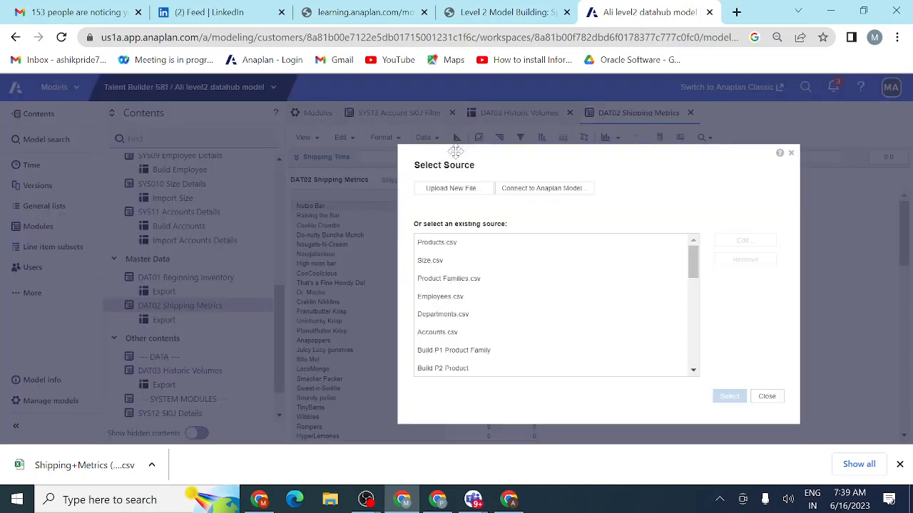
click(456, 190)
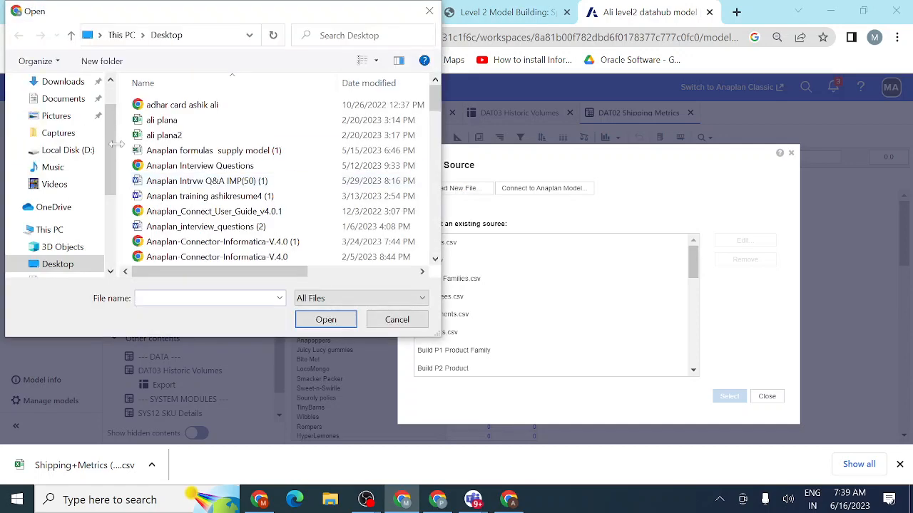
click(75, 84)
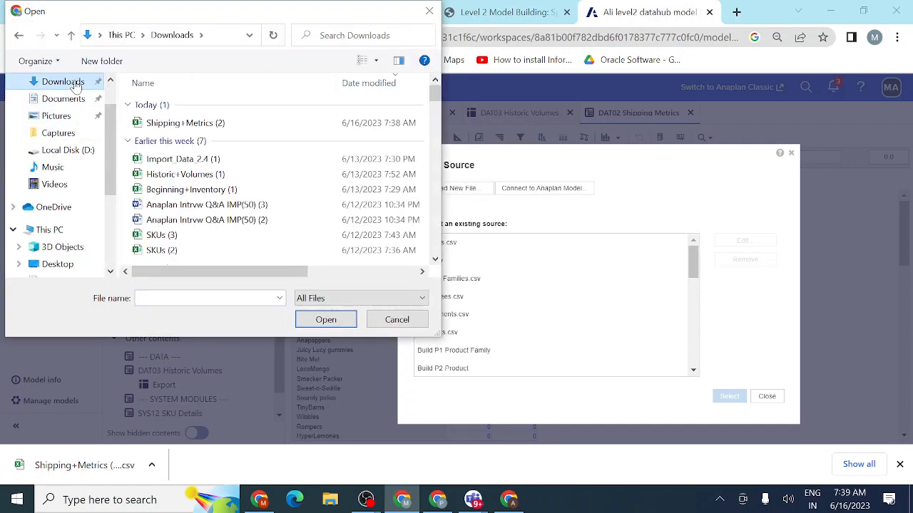
click(185, 124)
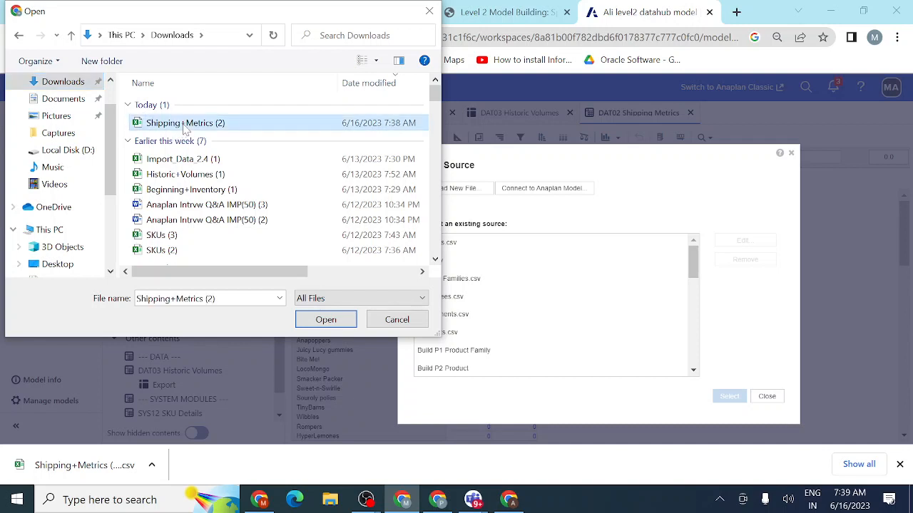
click(326, 320)
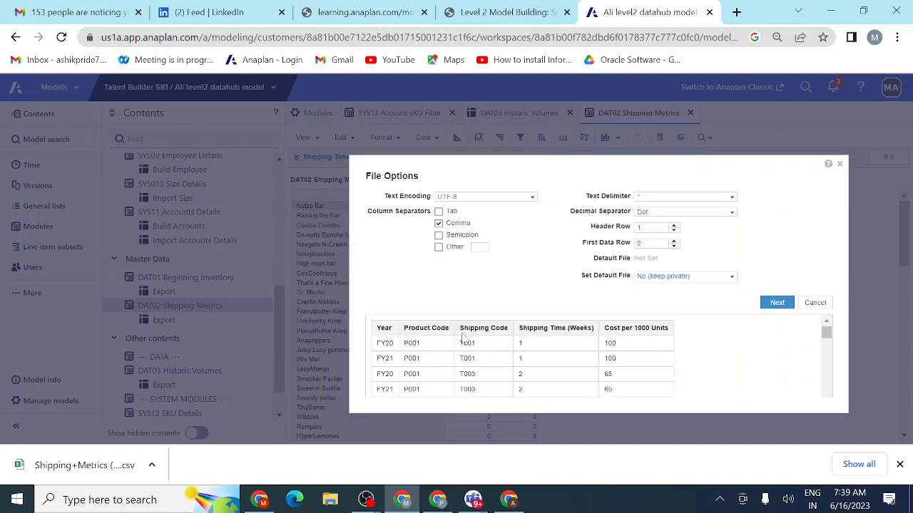
Set the import's default file to Everyone and confirm the file options
click(730, 278)
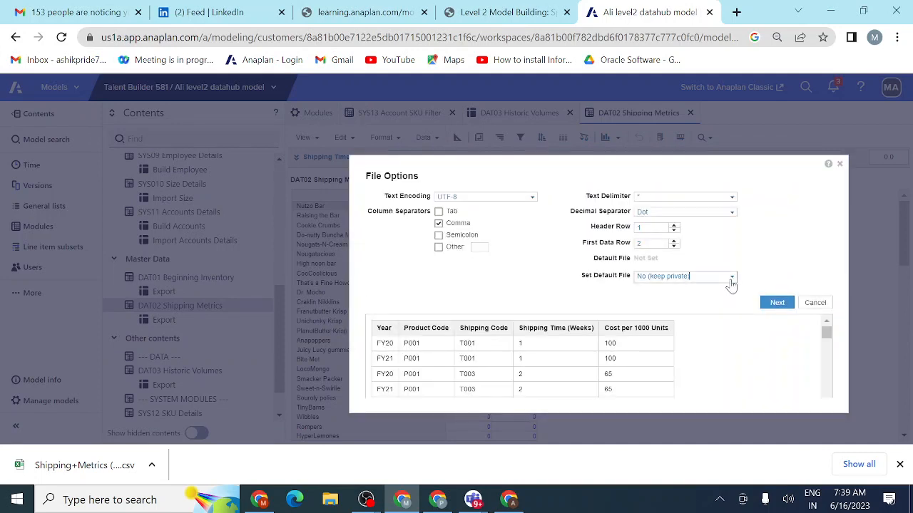
click(690, 332)
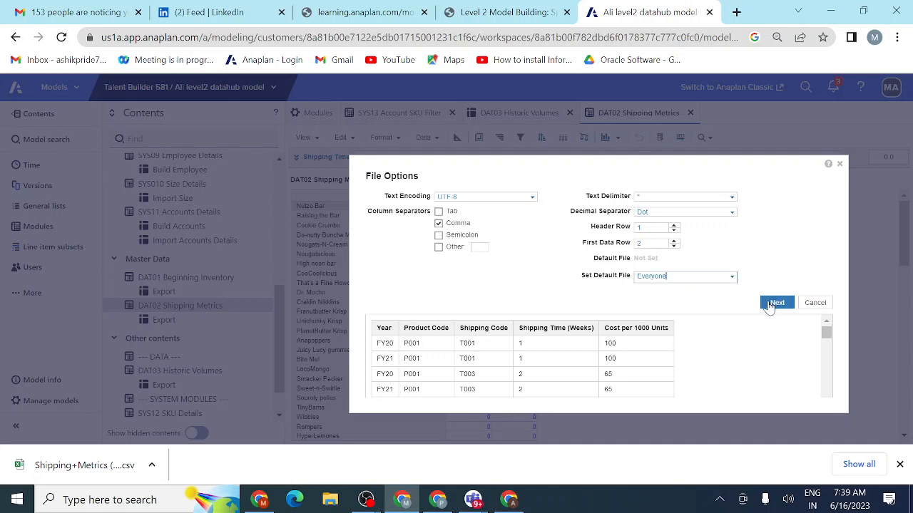
click(778, 303)
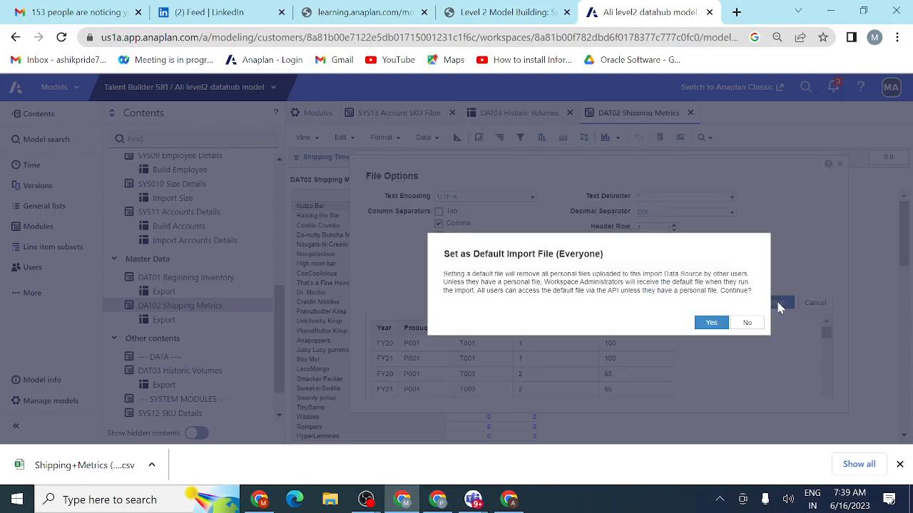
click(711, 324)
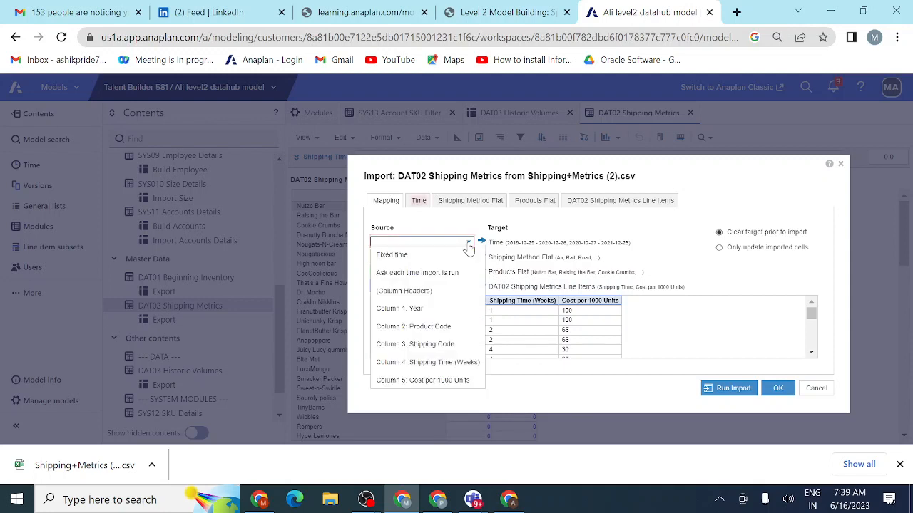
Map Column 1: Year to Time, Column 2: Product Code to Products Flat, and Column 3: Shipping Code to Shipping Method Flat
click(435, 309)
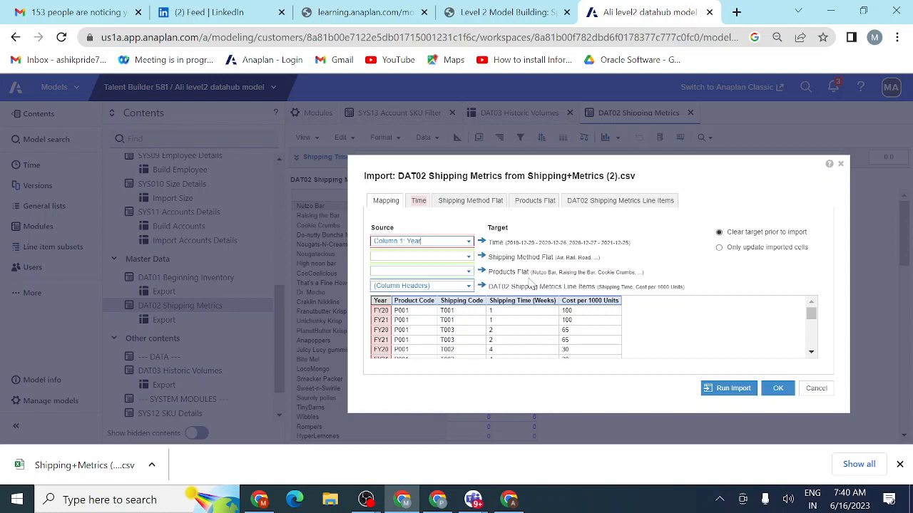
click(467, 274)
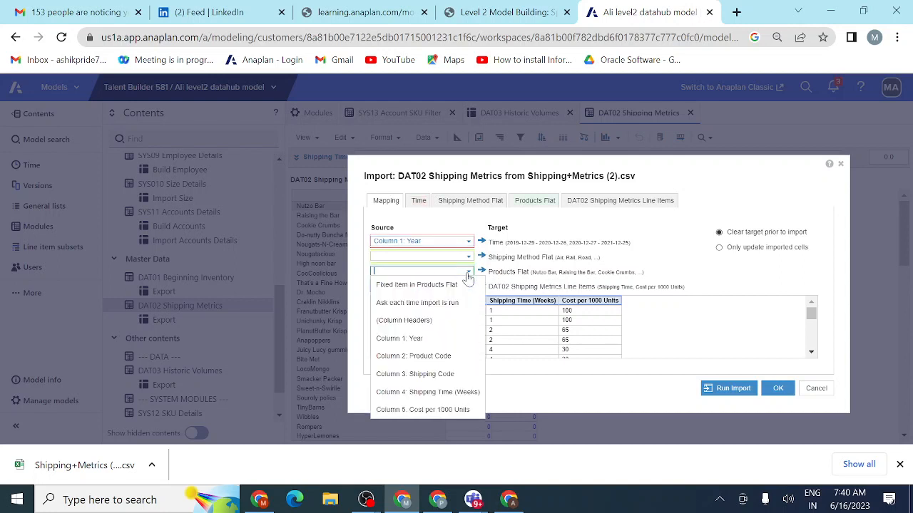
click(448, 356)
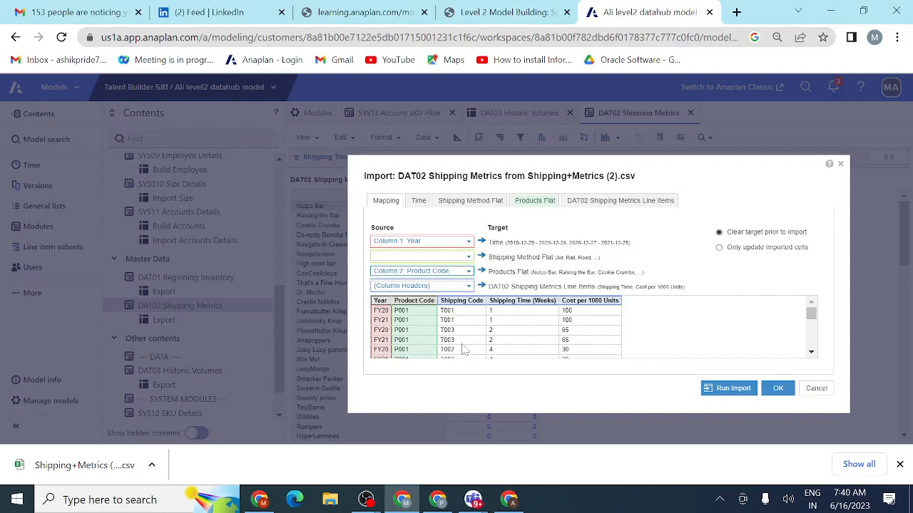
click(468, 258)
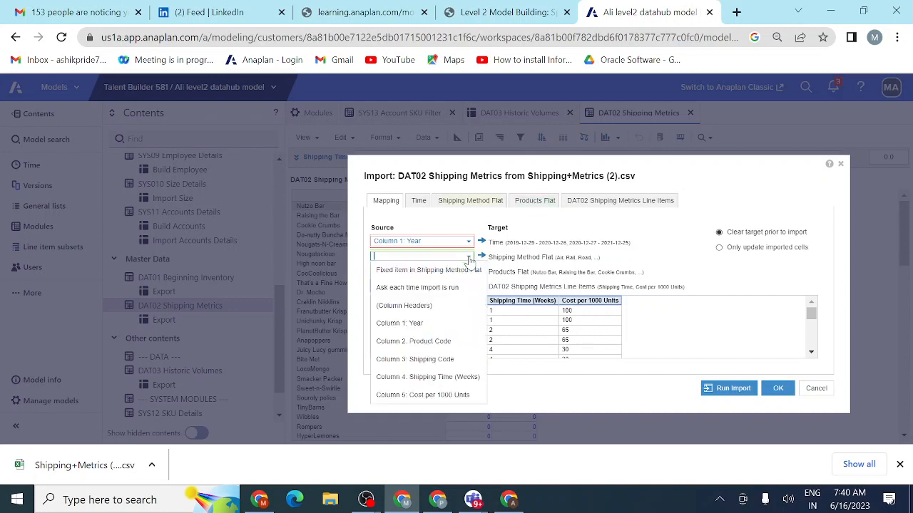
click(447, 360)
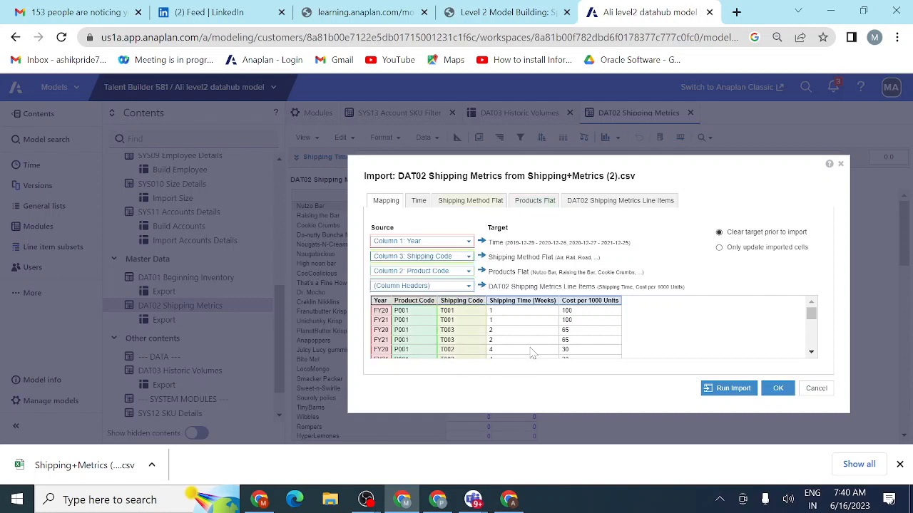
Review the source preview and the Time, Shipping Method Flat and Products Flat mapping tabs
scroll(604, 343, down, 3)
scroll(605, 342, up, 5)
click(420, 203)
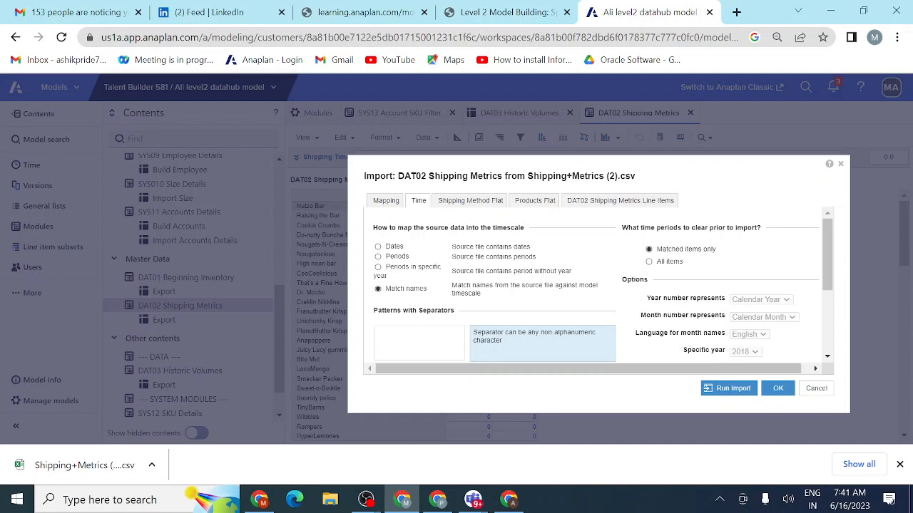
click(470, 204)
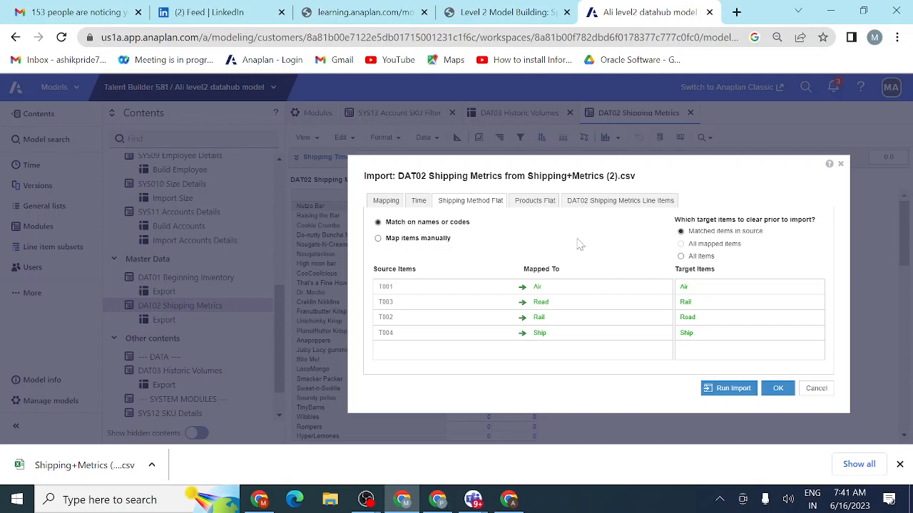
click(536, 206)
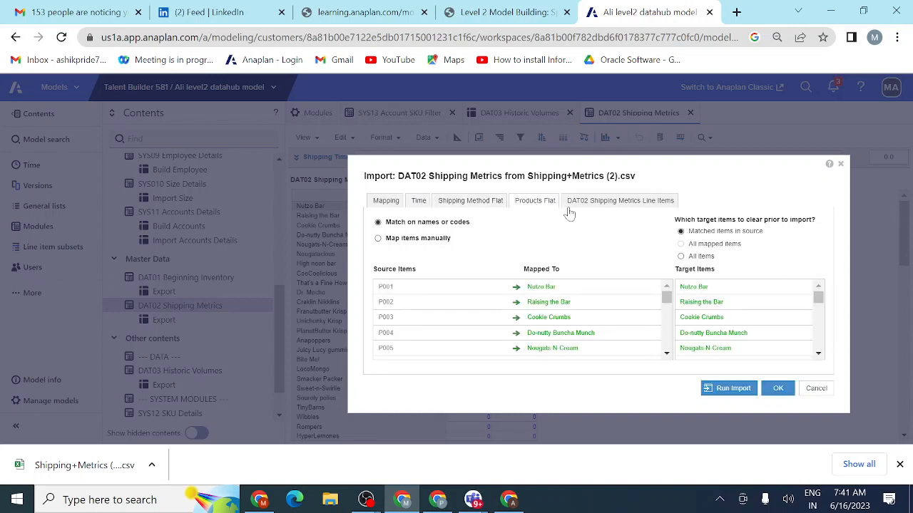
On the line items mapping, switch to manual mapping and map Shipping Time (Weeks) to the Shipping Time line item
click(620, 203)
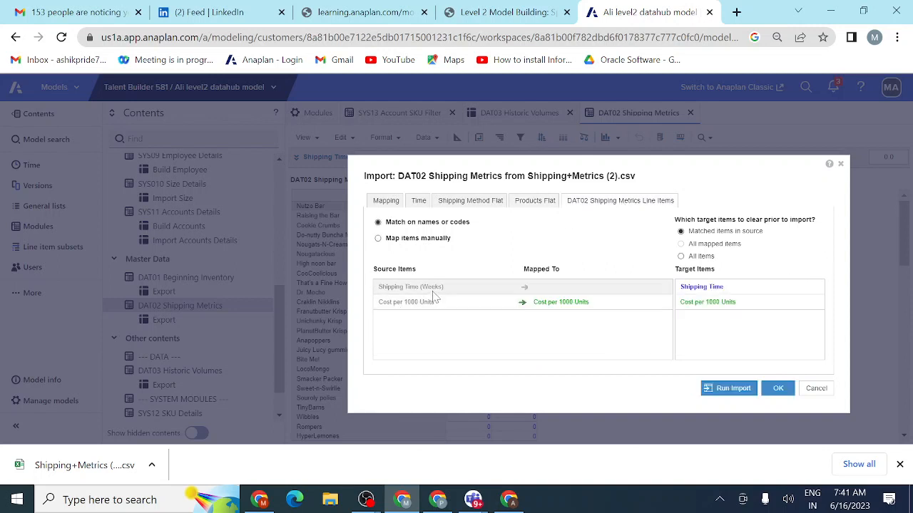
click(378, 239)
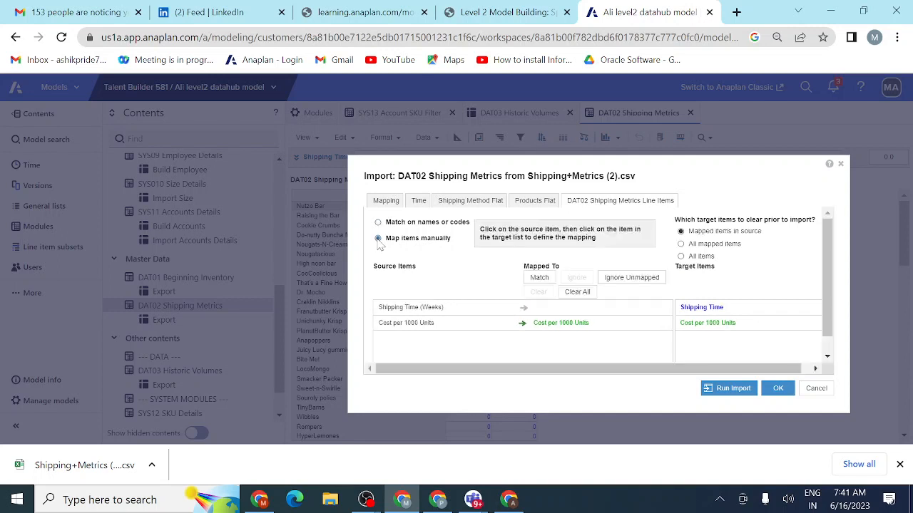
click(400, 312)
click(697, 311)
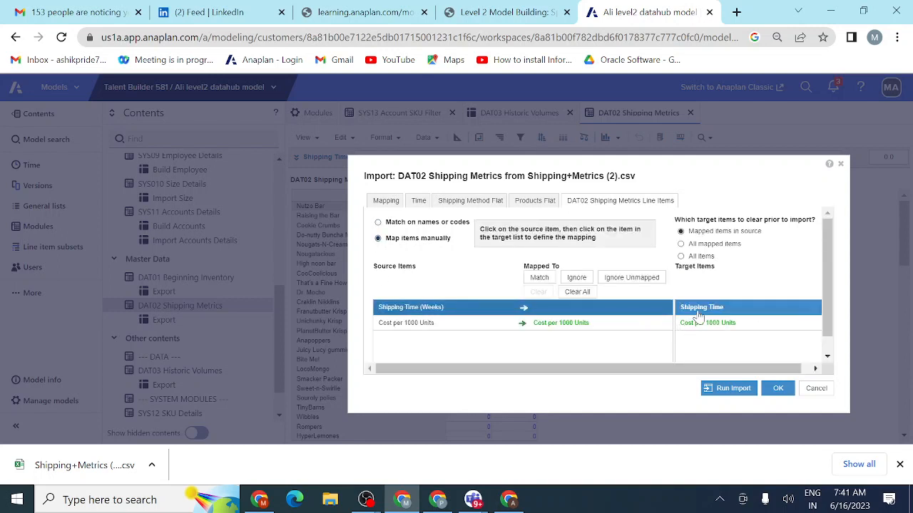
click(703, 312)
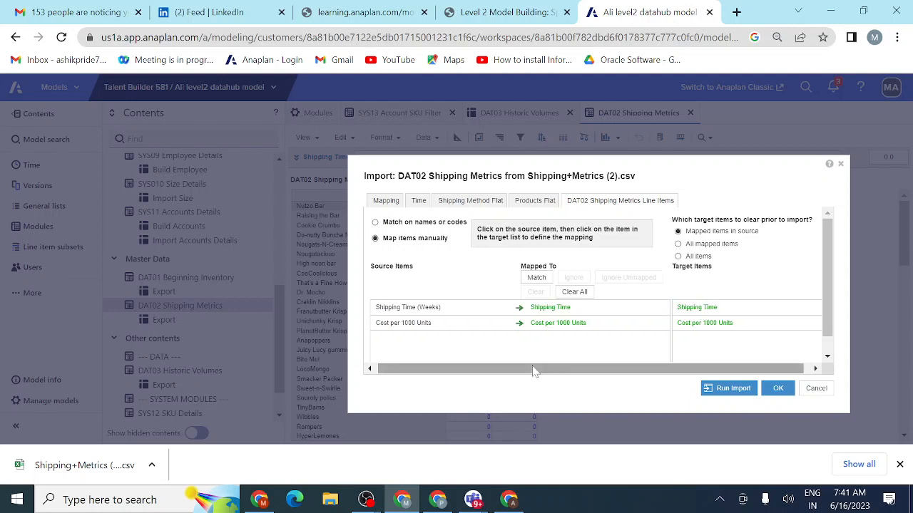
Review the Time settings and scroll through the mapping preview data before importing
click(419, 201)
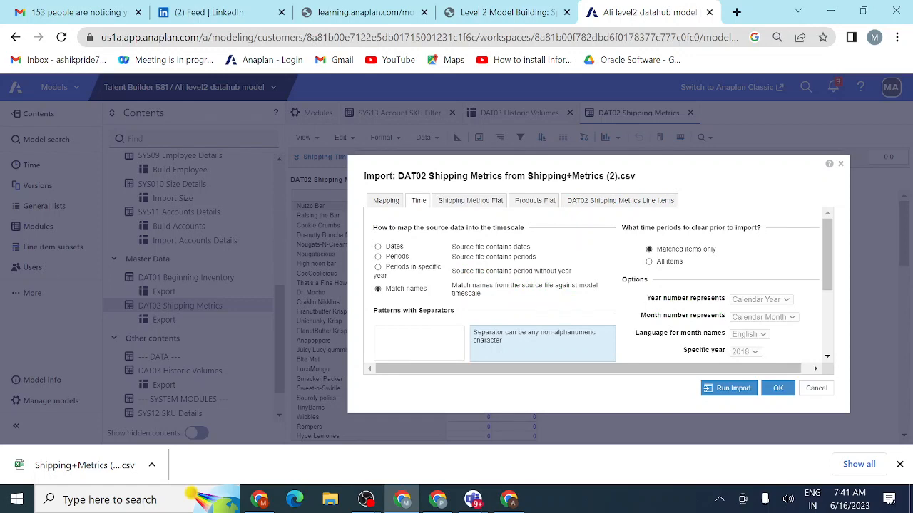
scroll(599, 289, down, 2)
scroll(387, 302, up, 2)
click(386, 201)
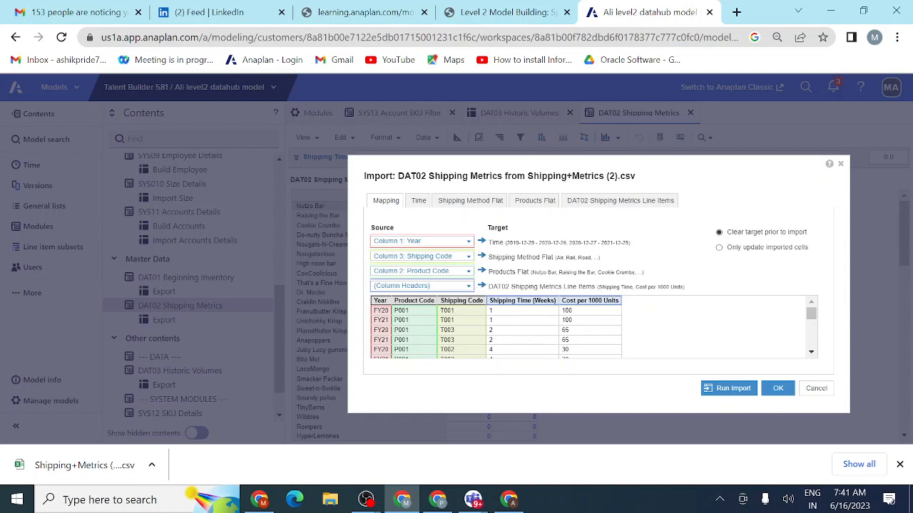
scroll(389, 331, down, 5)
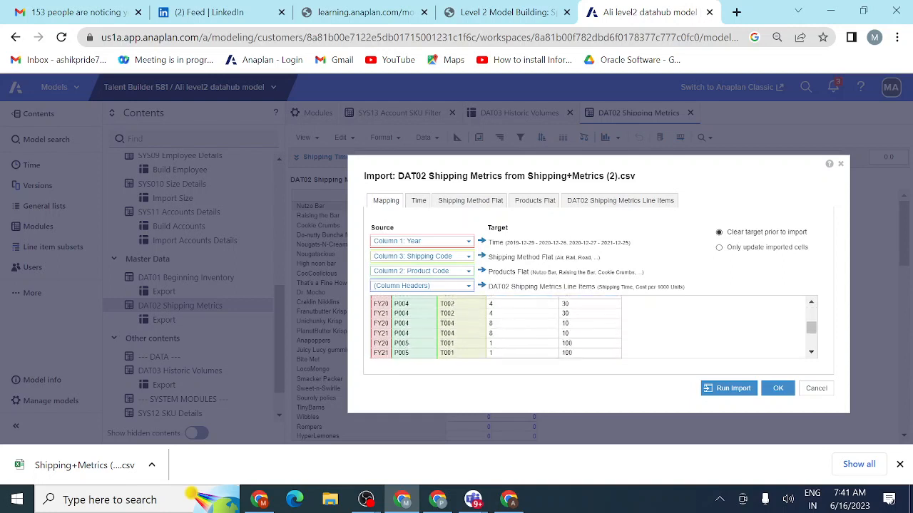
scroll(496, 328, down, 4)
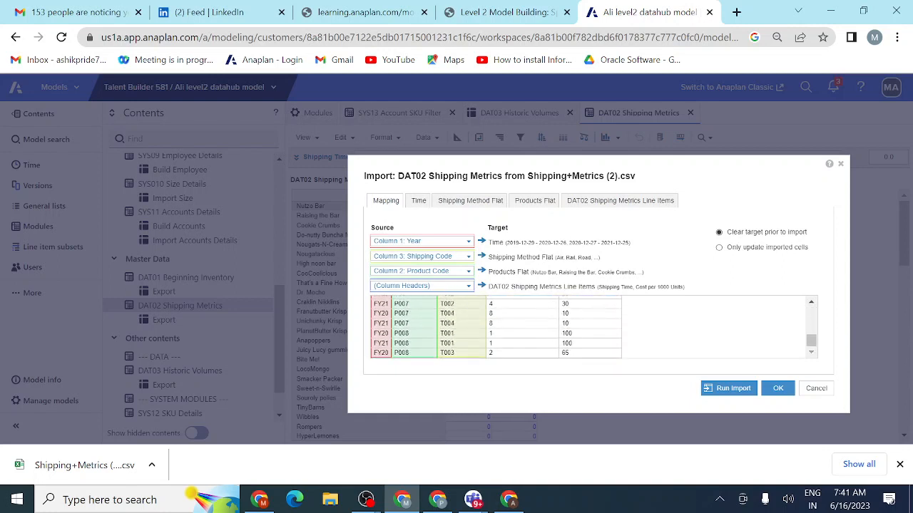
scroll(496, 328, up, 10)
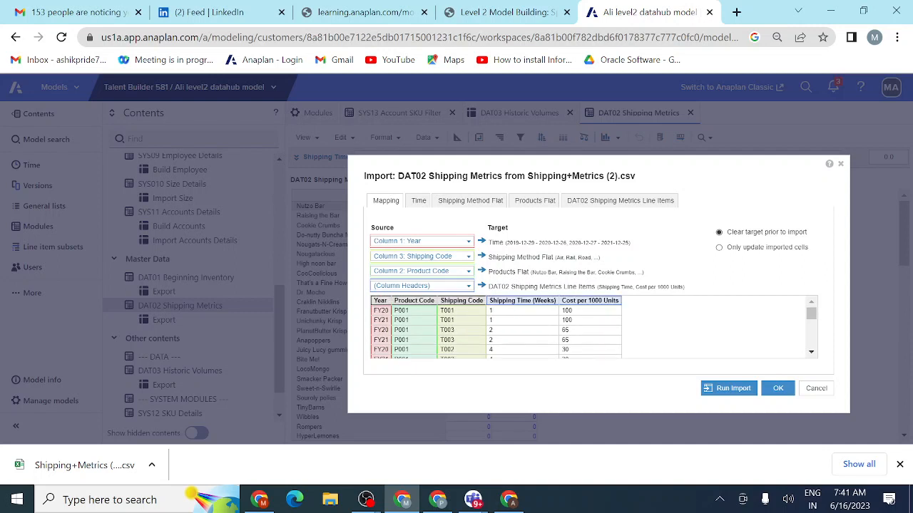
click(418, 201)
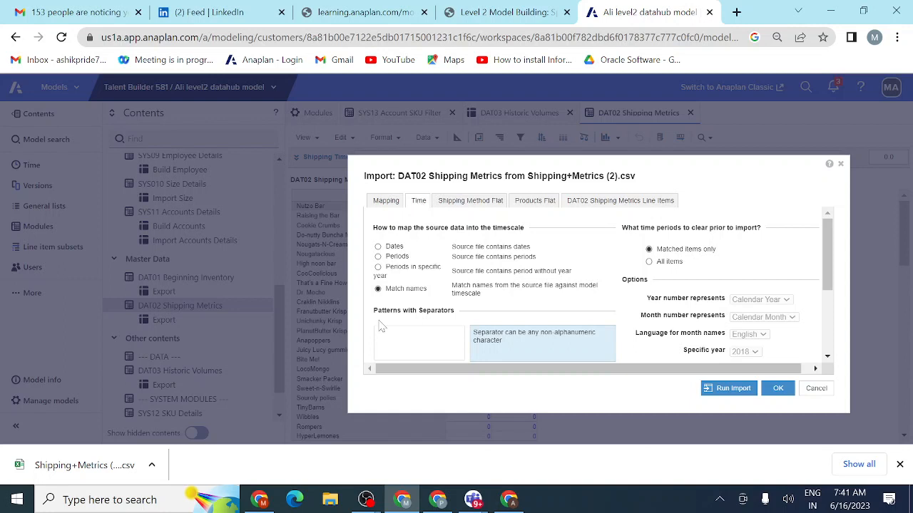
click(388, 203)
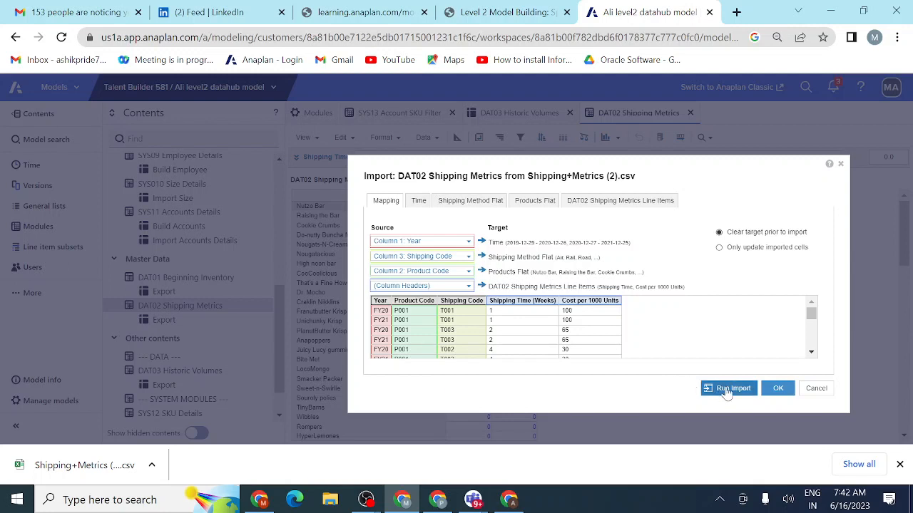
Run the import, close the completion summary and return to the course lesson tab
click(727, 389)
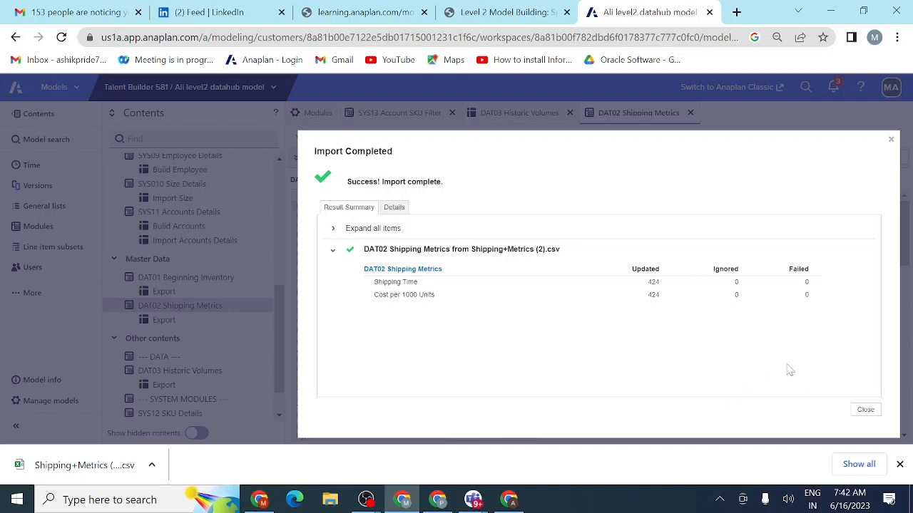
click(865, 411)
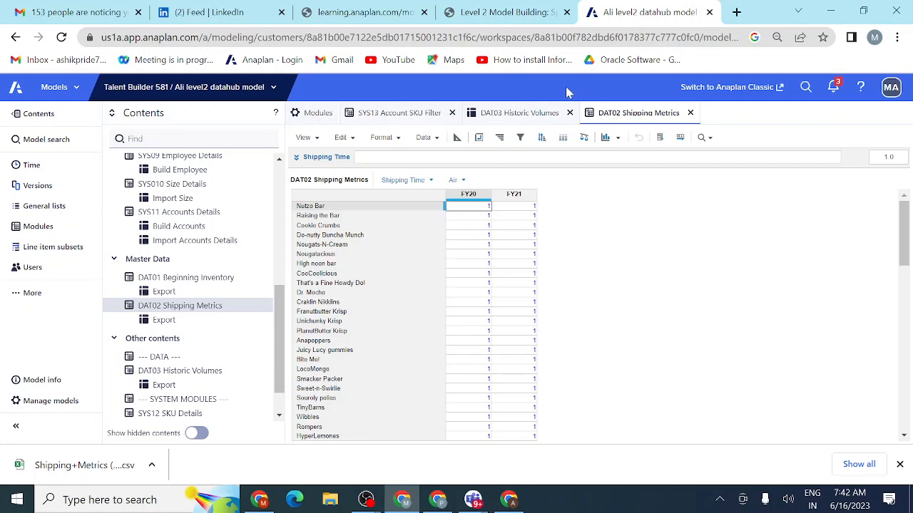
click(529, 21)
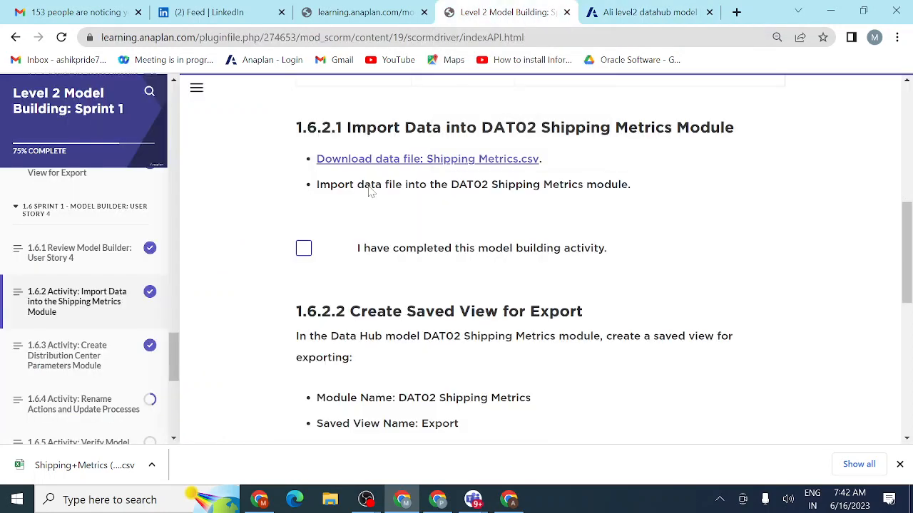
Mark the Shipping Metrics import activity as completed in the course lesson
click(304, 249)
scroll(303, 251, down, 10)
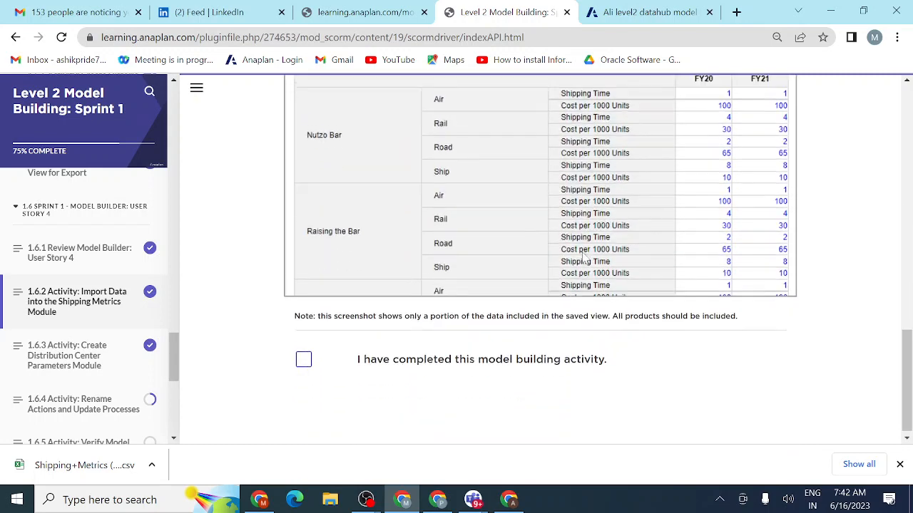
scroll(583, 256, up, 3)
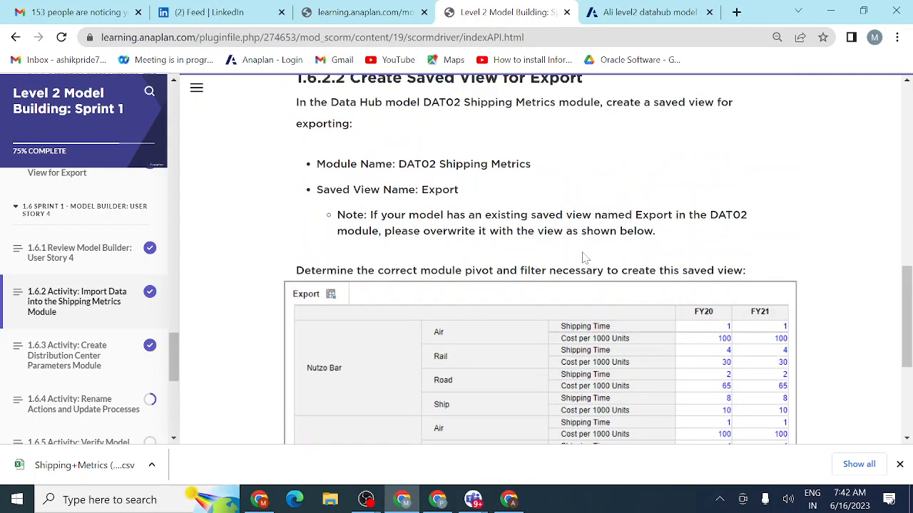
scroll(503, 223, up, 2)
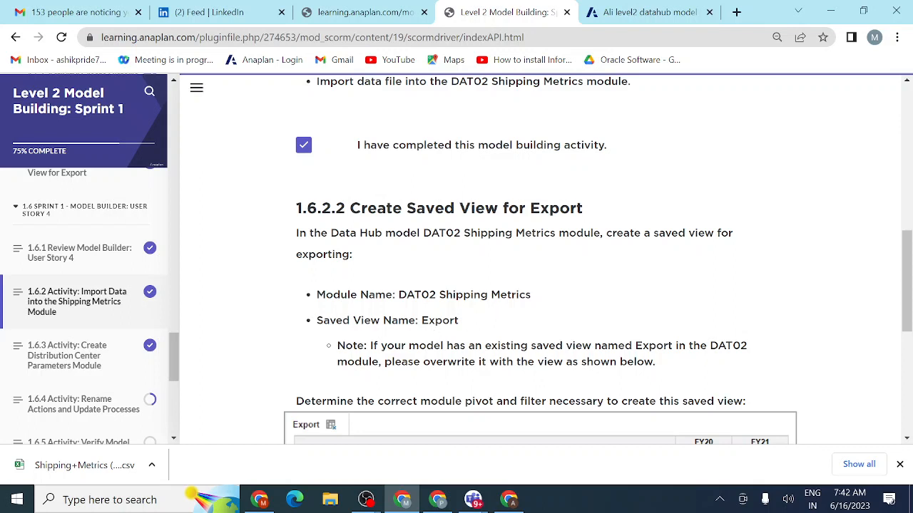
Read the lesson's module and saved view name requirements for the Export saved view
drag(421, 320, 316, 320)
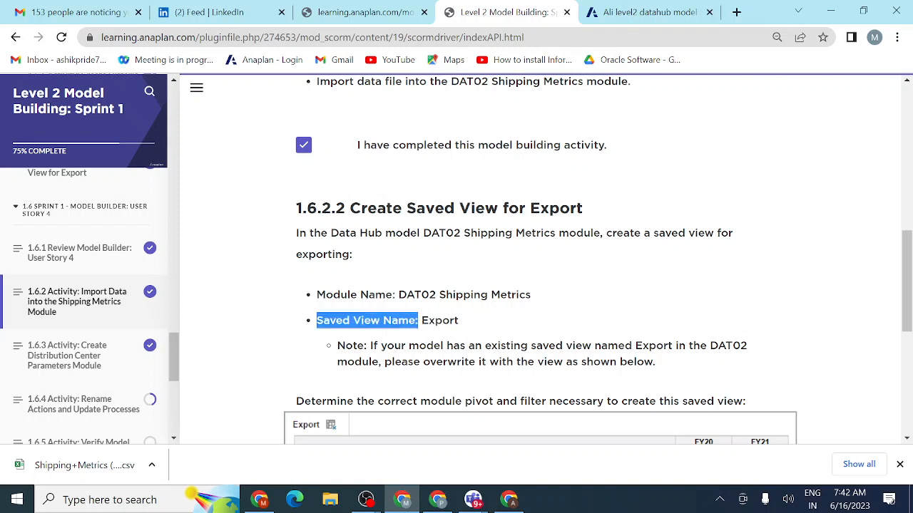
click(482, 326)
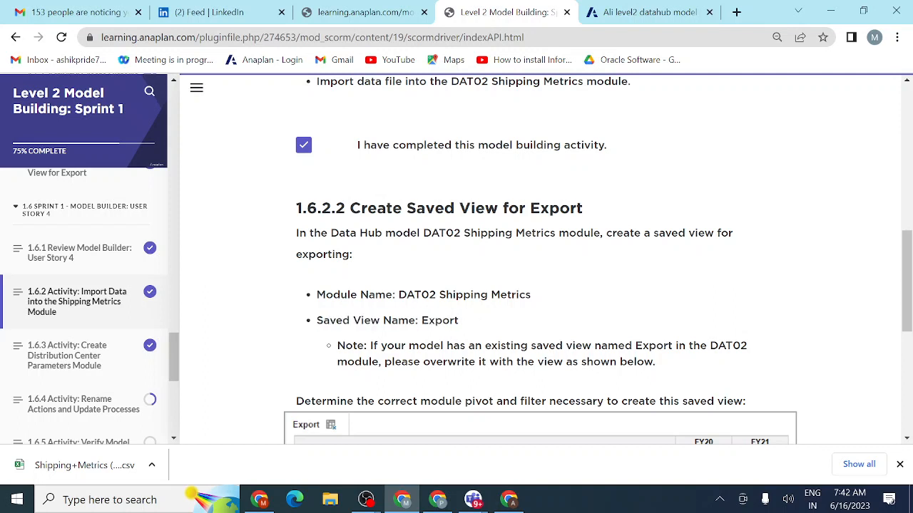
drag(317, 320, 422, 320)
click(472, 323)
drag(421, 321, 459, 320)
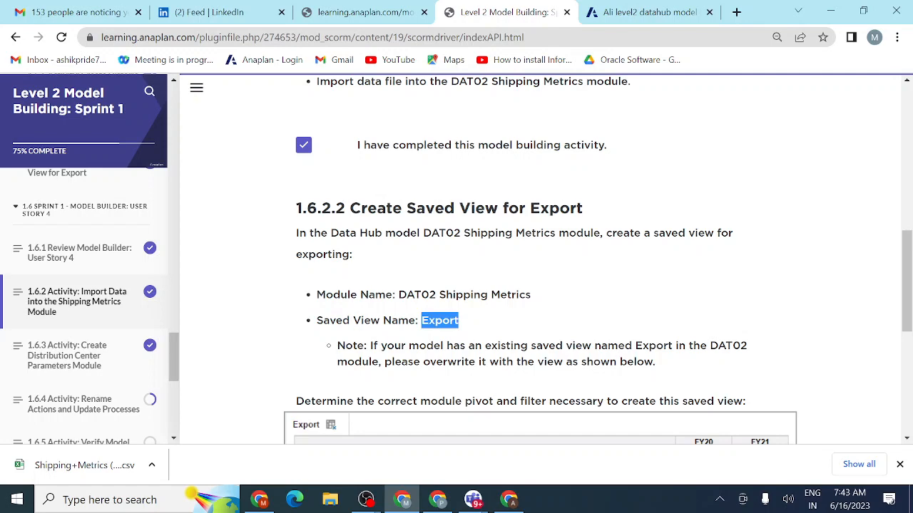
click(643, 12)
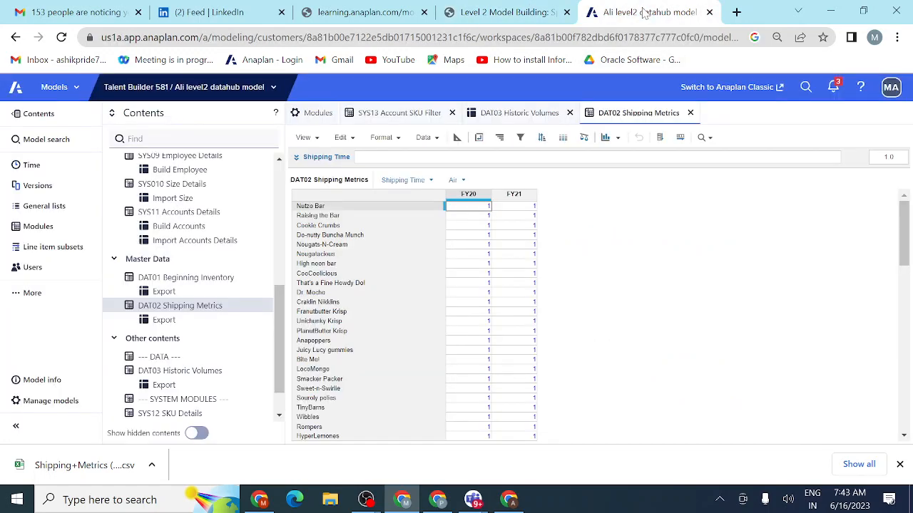
Save the DAT02 Shipping Metrics view as Export, overwriting the existing view of that name
click(306, 137)
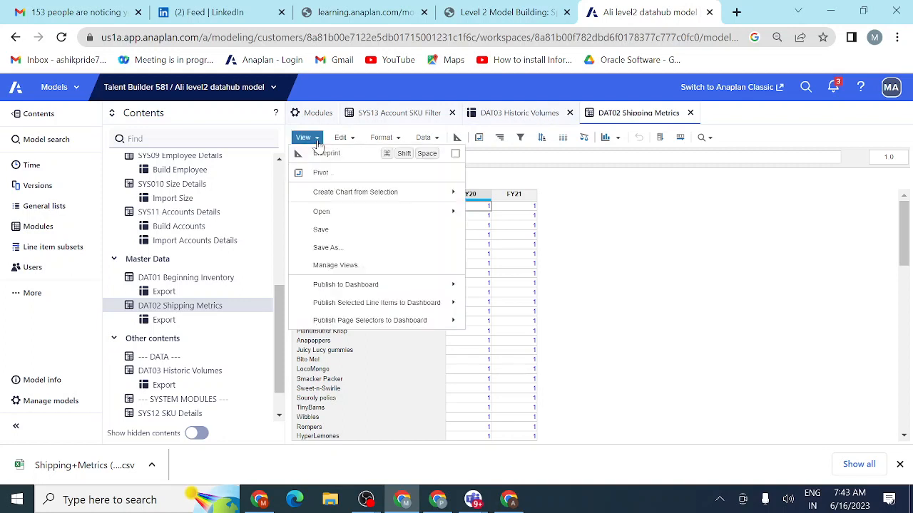
click(327, 247)
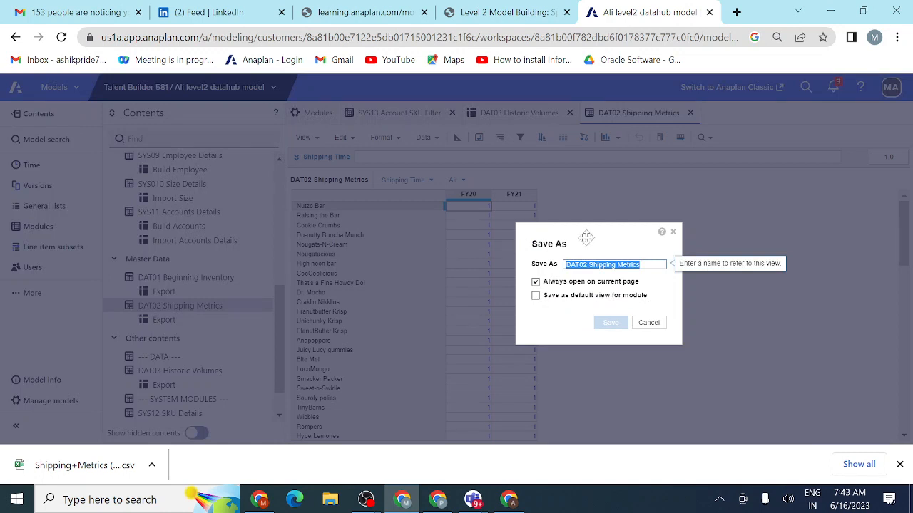
text(Export)
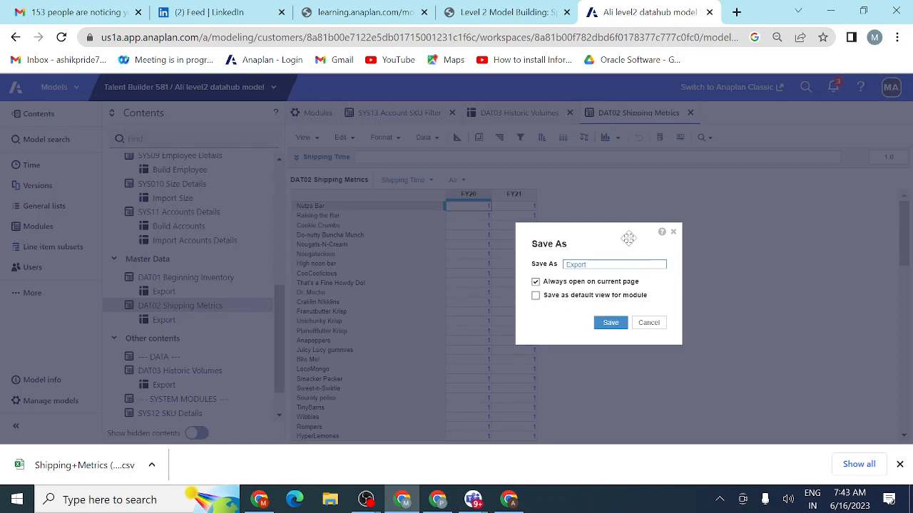
click(611, 324)
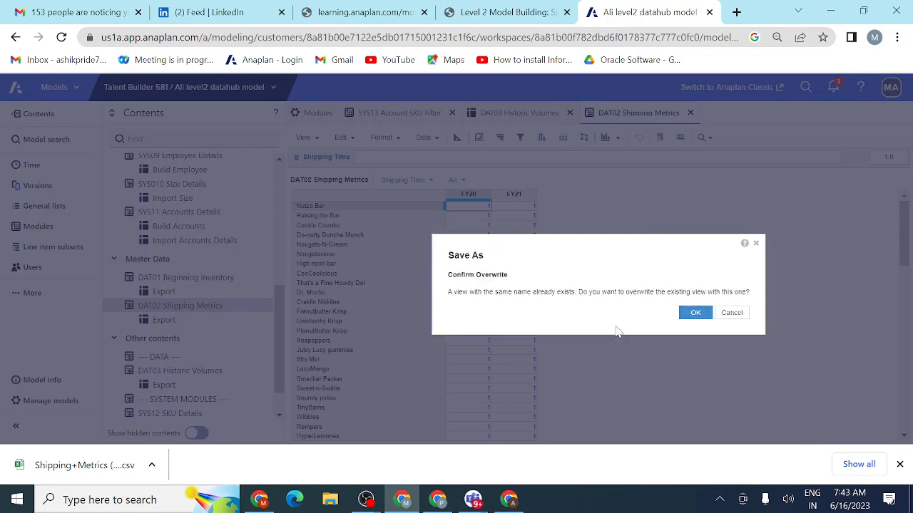
click(695, 313)
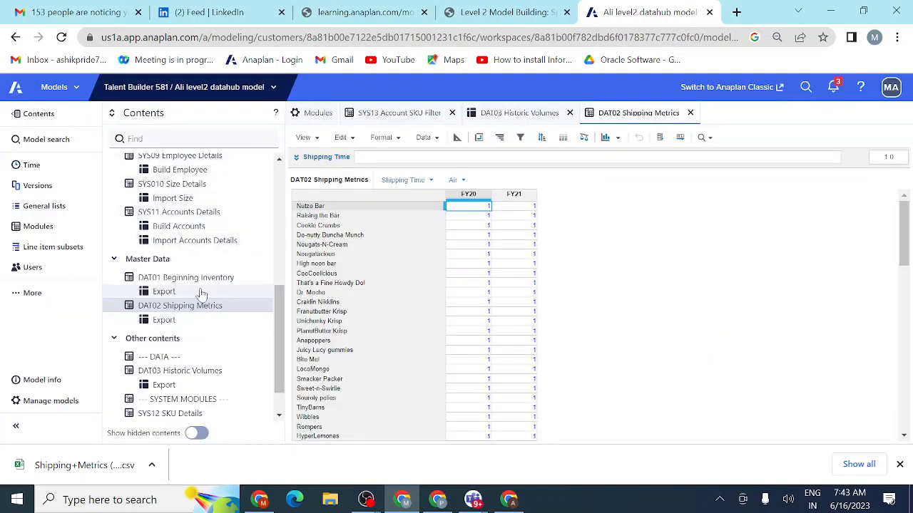
Open the DAT02 Export saved view and review the required pivot layout shown in the lesson
click(165, 325)
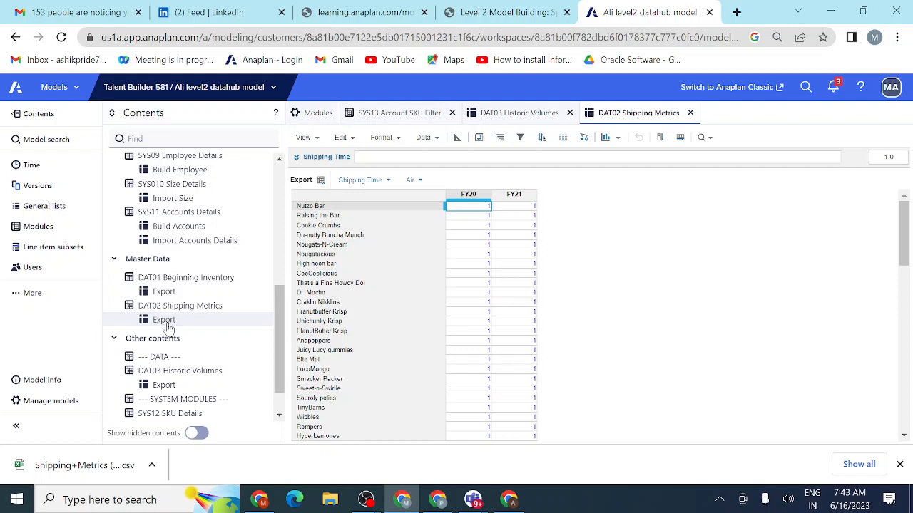
click(166, 326)
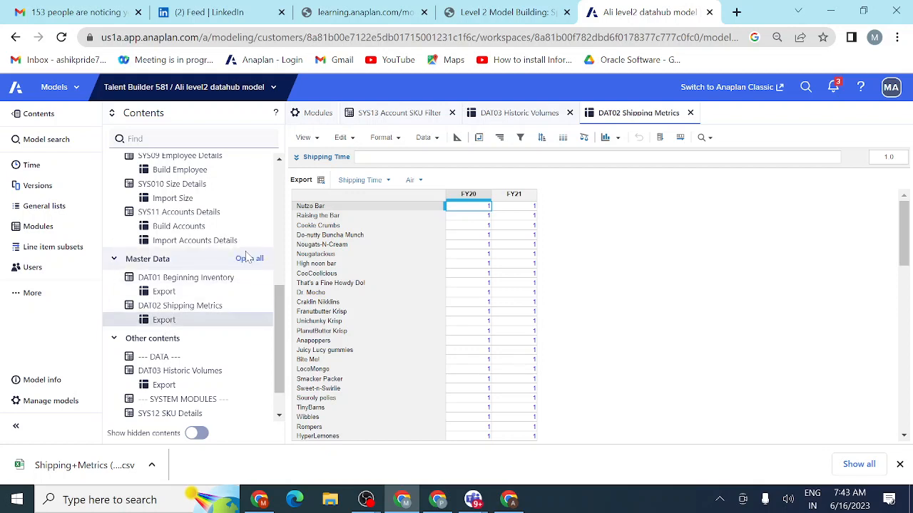
click(506, 12)
scroll(459, 280, down, 5)
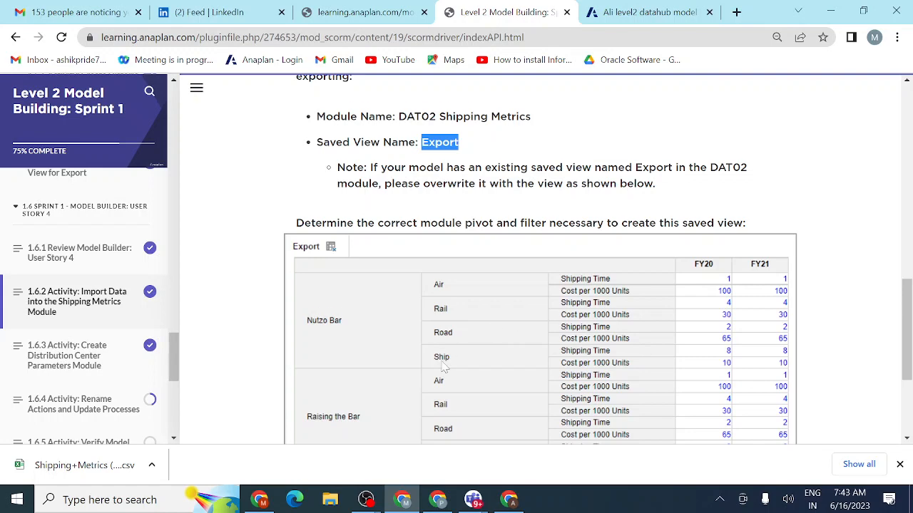
scroll(442, 366, down, 3)
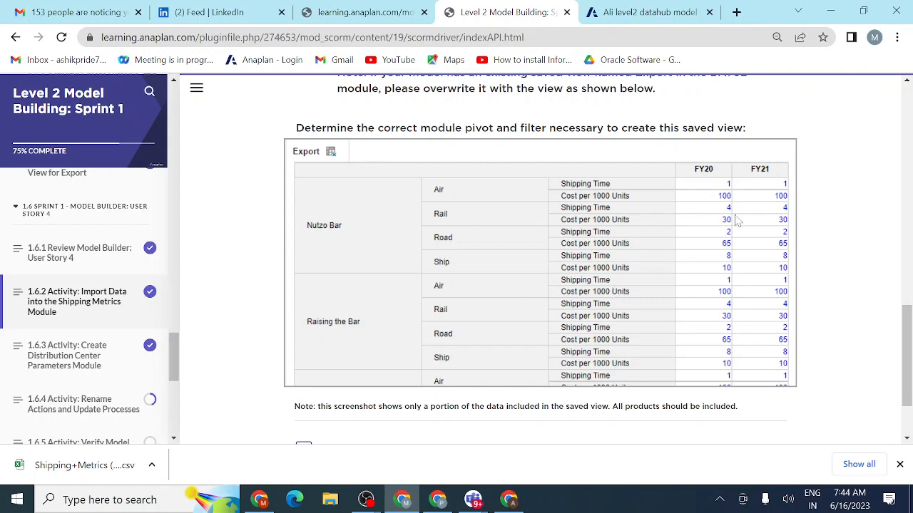
click(662, 19)
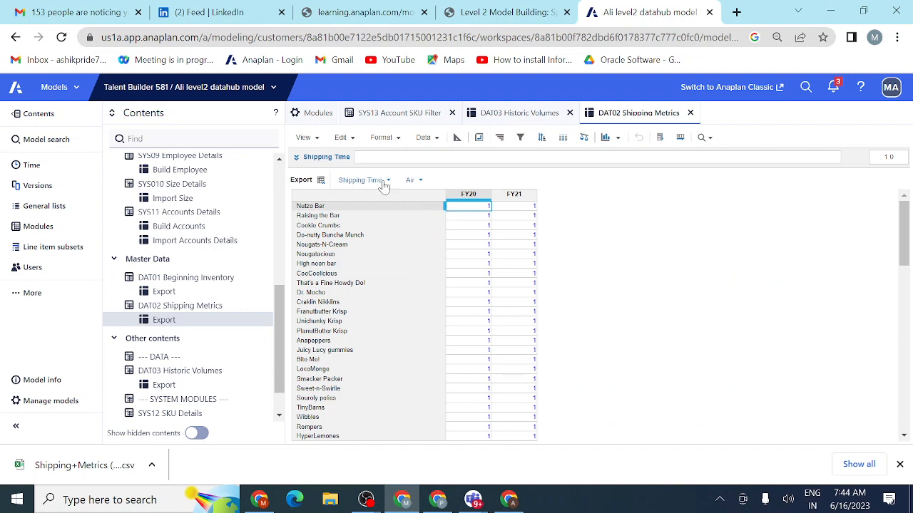
Pivot the view so Products Flat, Shipping Method Flat and Line Items are rows, with Time as columns
click(479, 138)
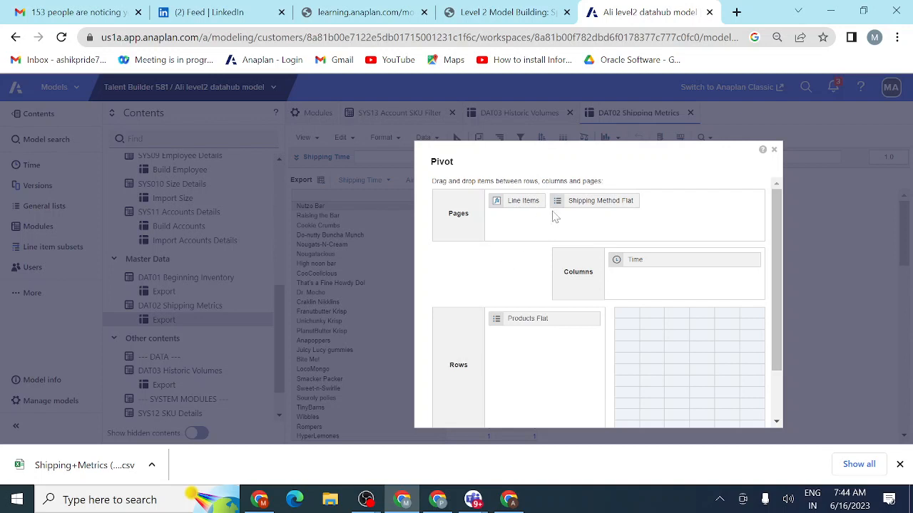
drag(531, 206, 554, 366)
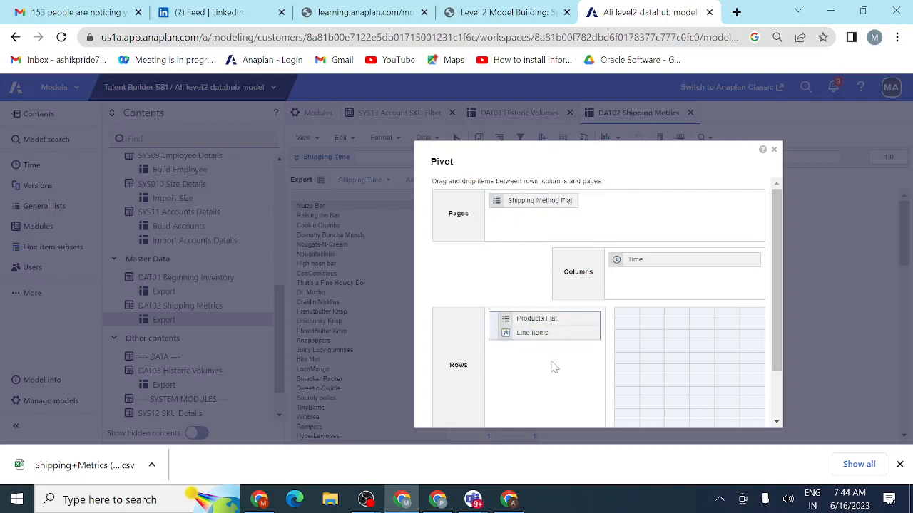
drag(547, 206, 561, 365)
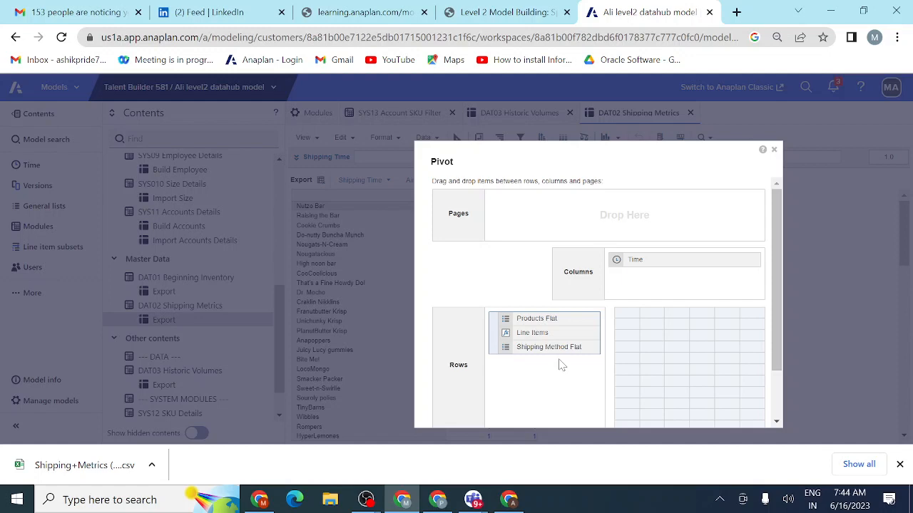
click(513, 13)
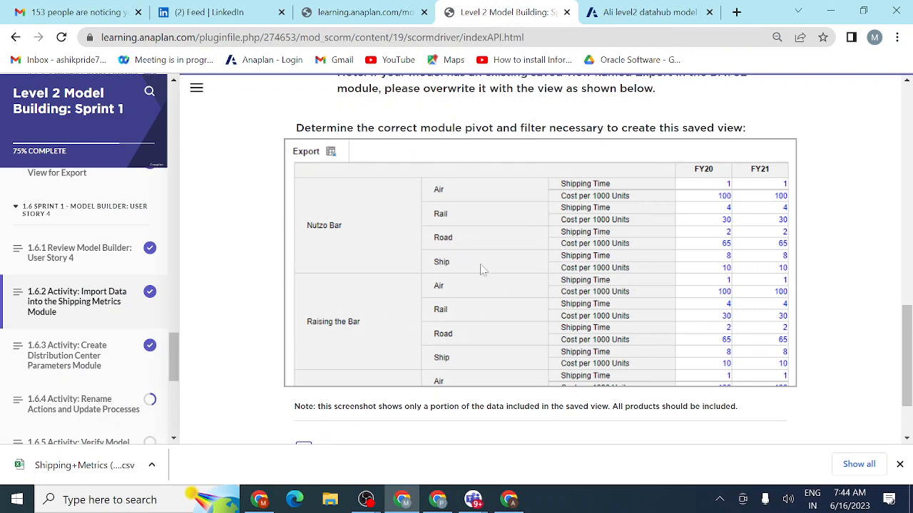
click(626, 16)
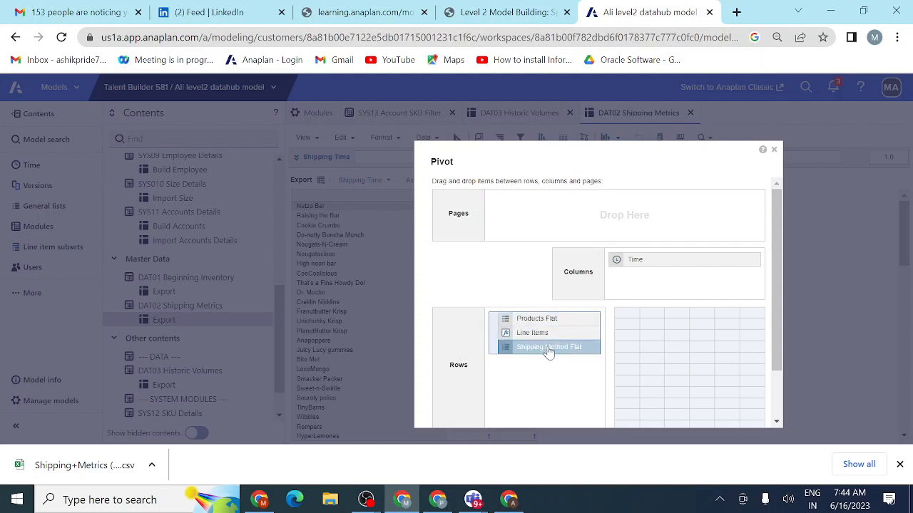
click(524, 14)
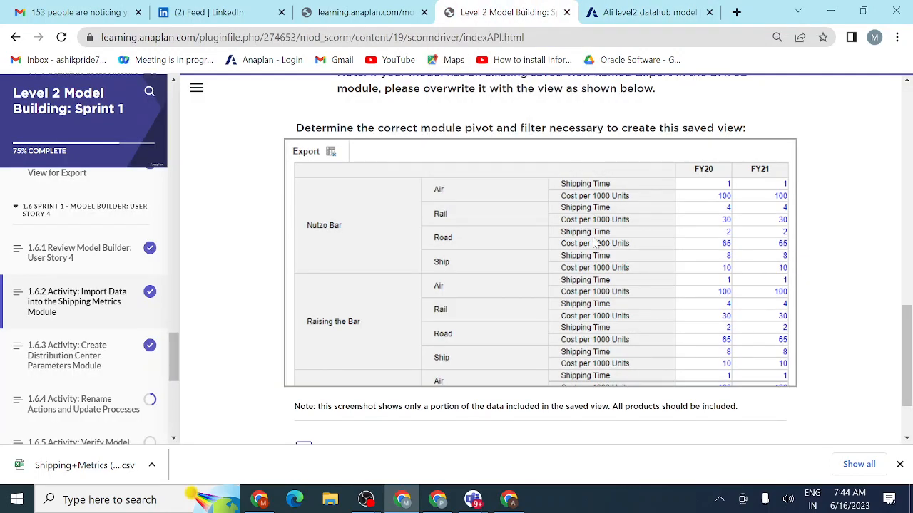
click(627, 13)
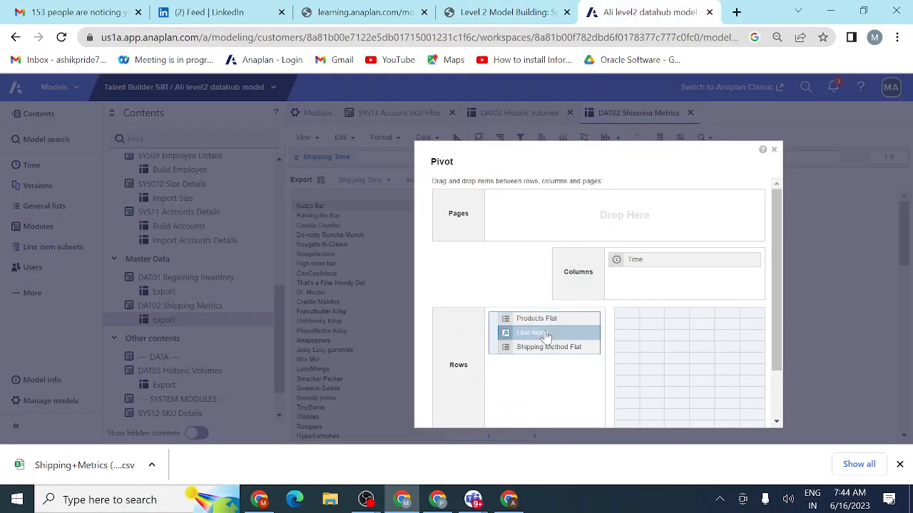
drag(543, 333, 544, 367)
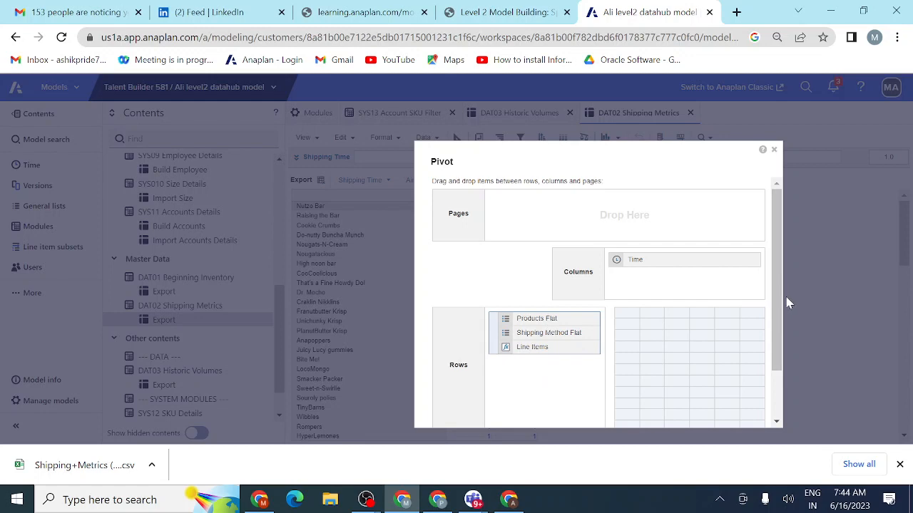
drag(782, 305, 780, 387)
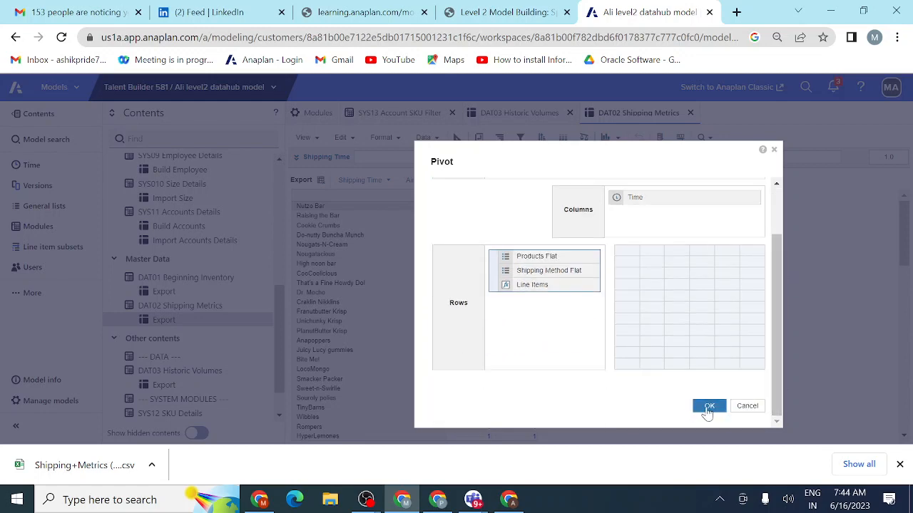
click(708, 406)
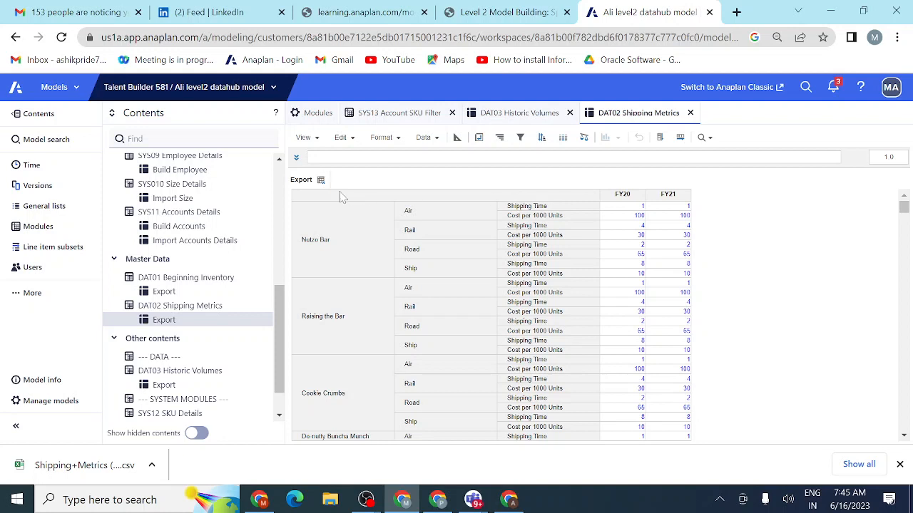
Save the pivoted Export view, overwriting the current view
click(318, 139)
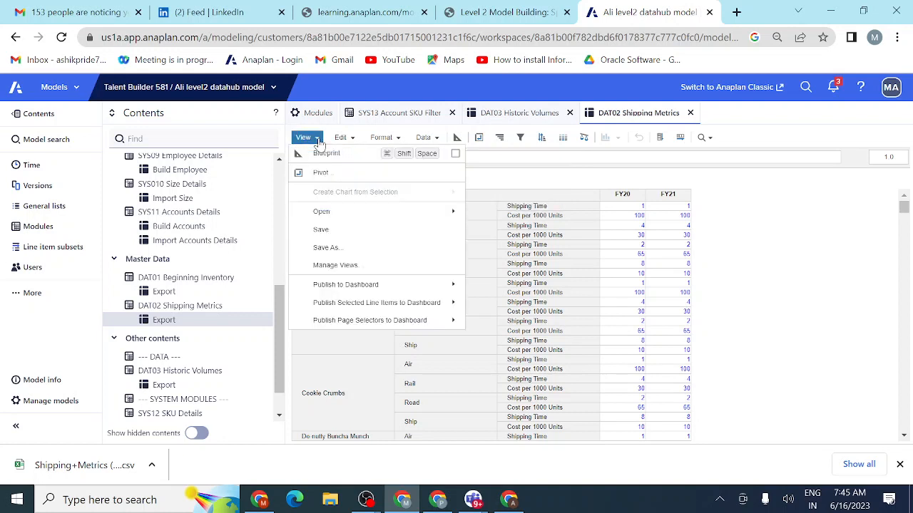
click(337, 231)
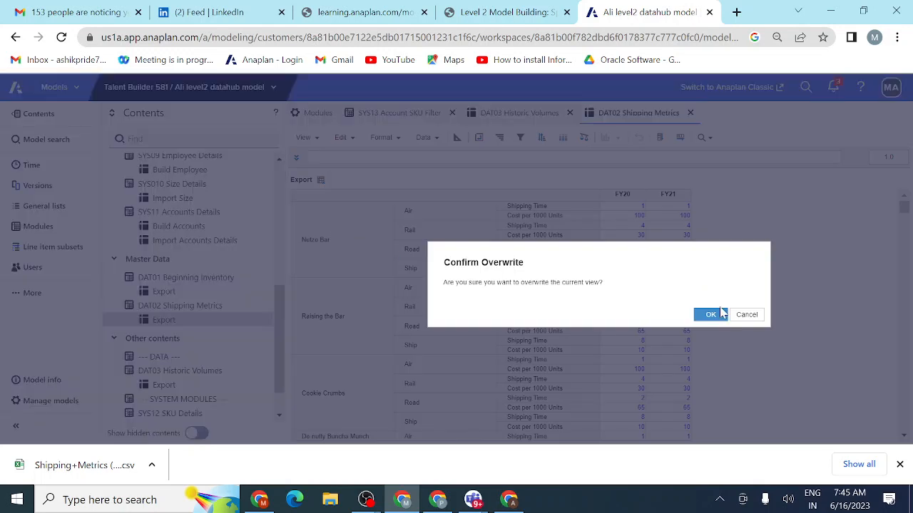
click(711, 315)
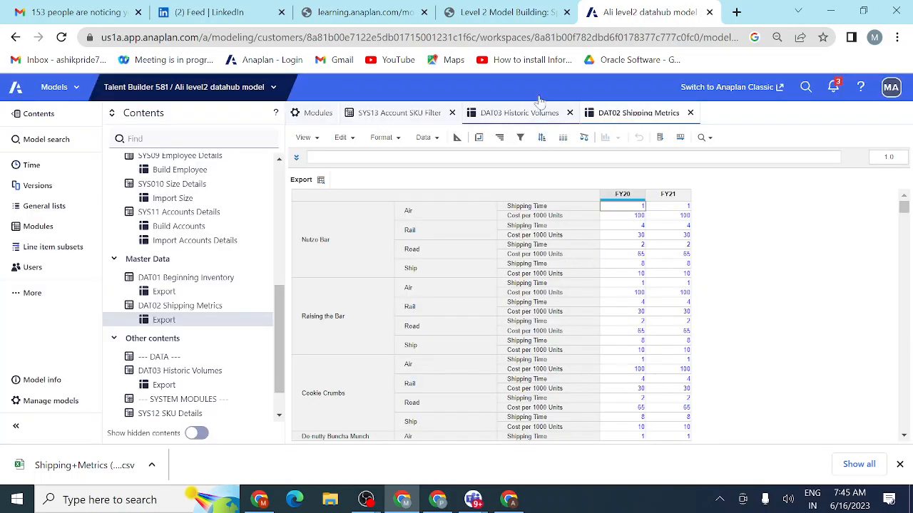
Compare the saved Export view against the lesson's target layout
click(517, 9)
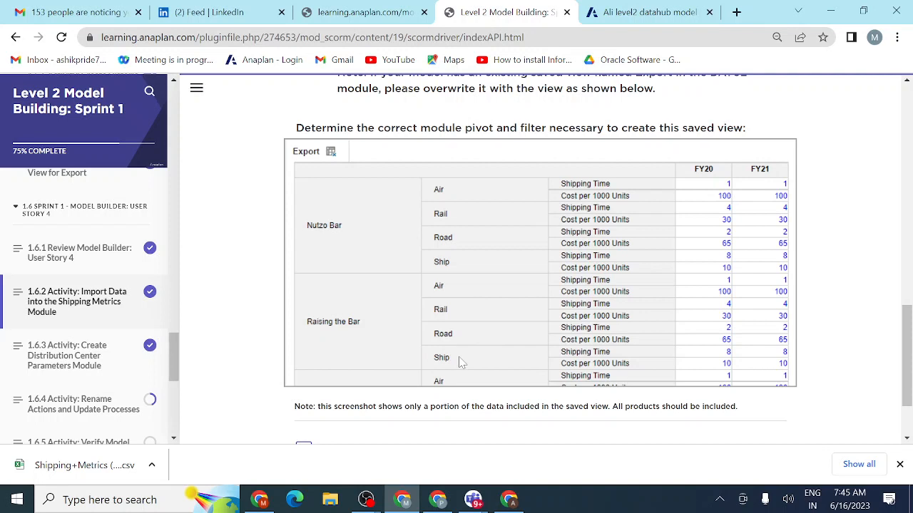
scroll(548, 247, up, 1)
scroll(547, 247, up, 1)
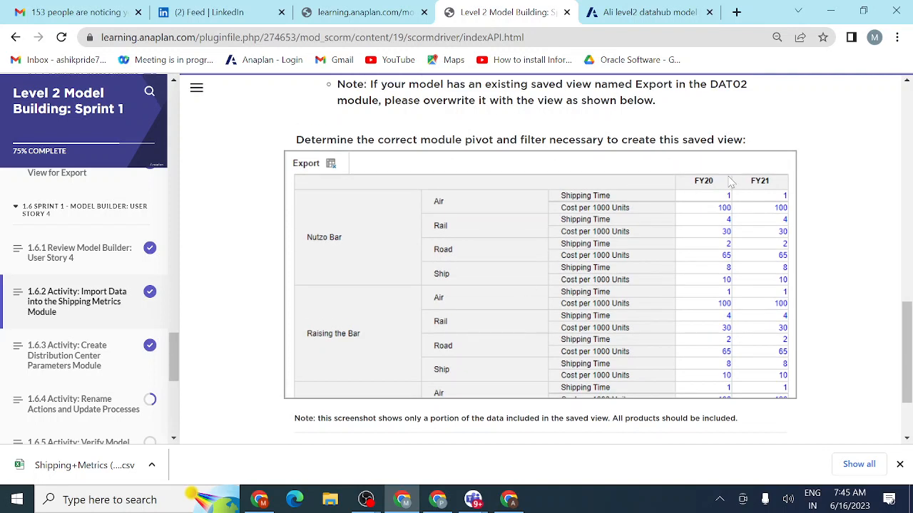
click(662, 12)
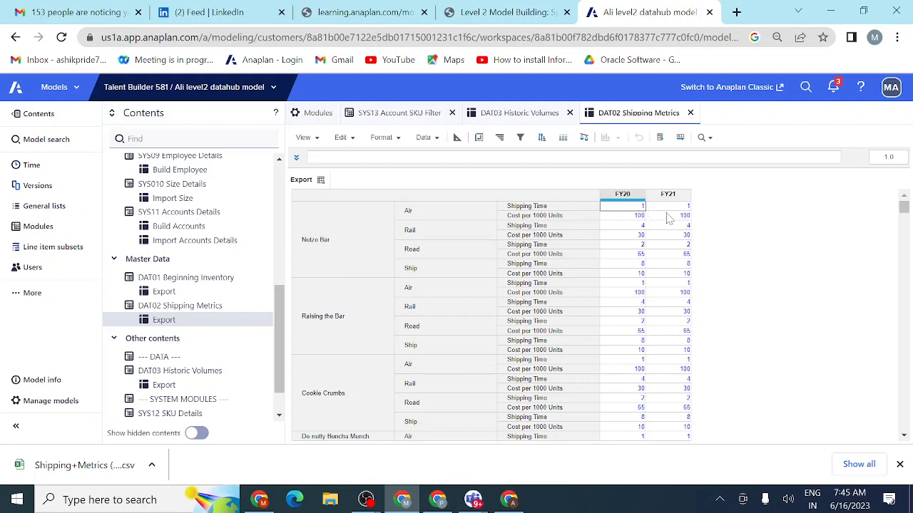
click(511, 14)
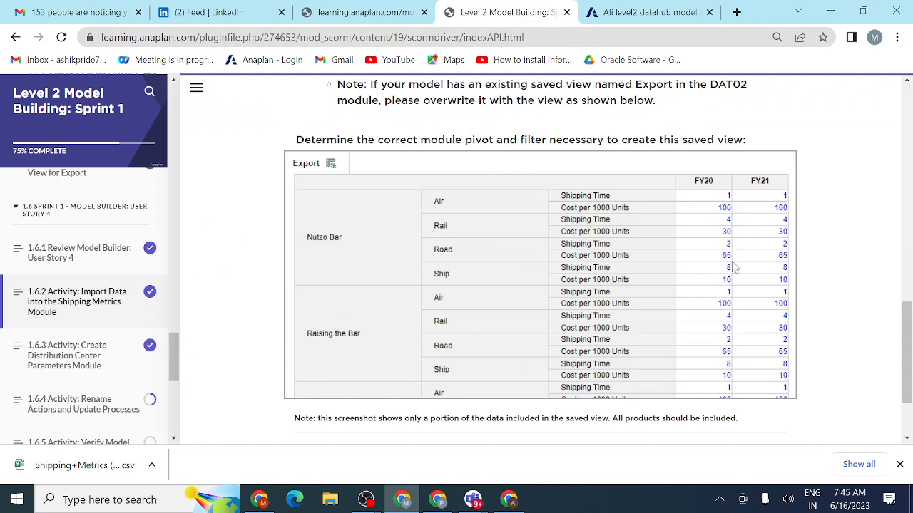
click(649, 12)
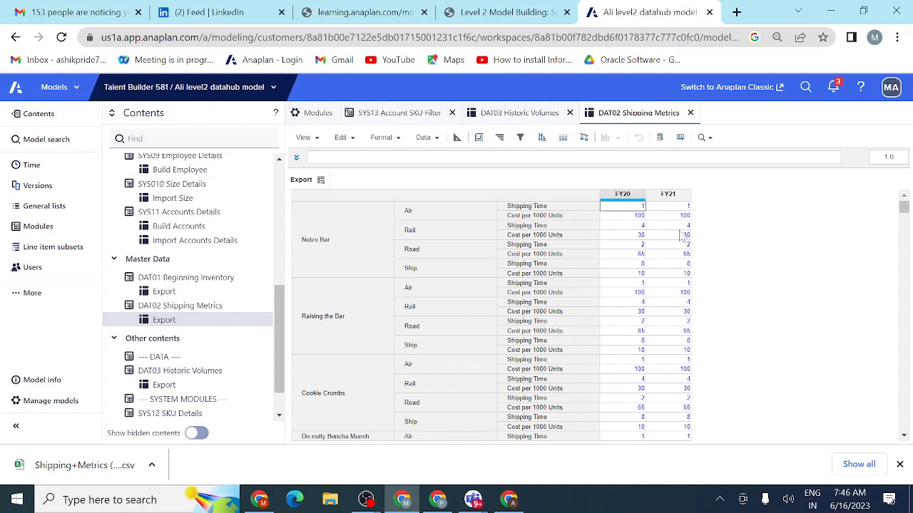
click(426, 137)
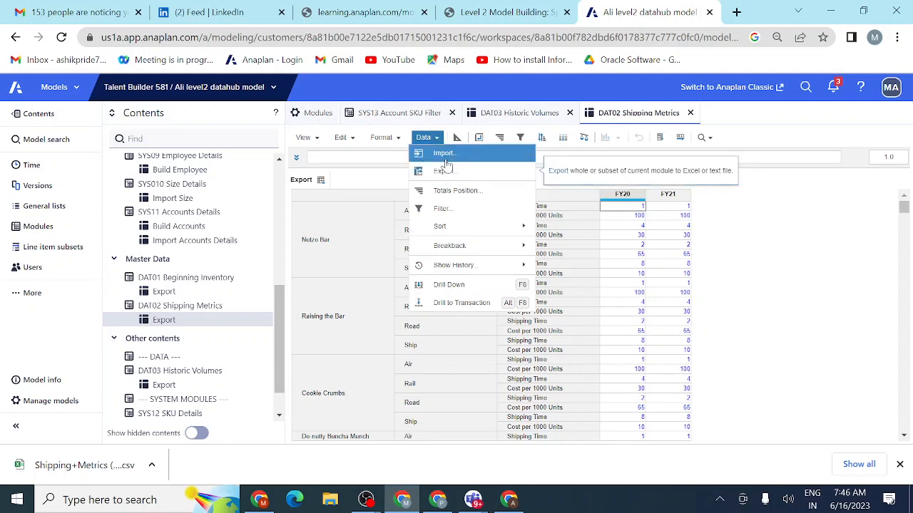
click(443, 172)
scroll(444, 174, down, 2)
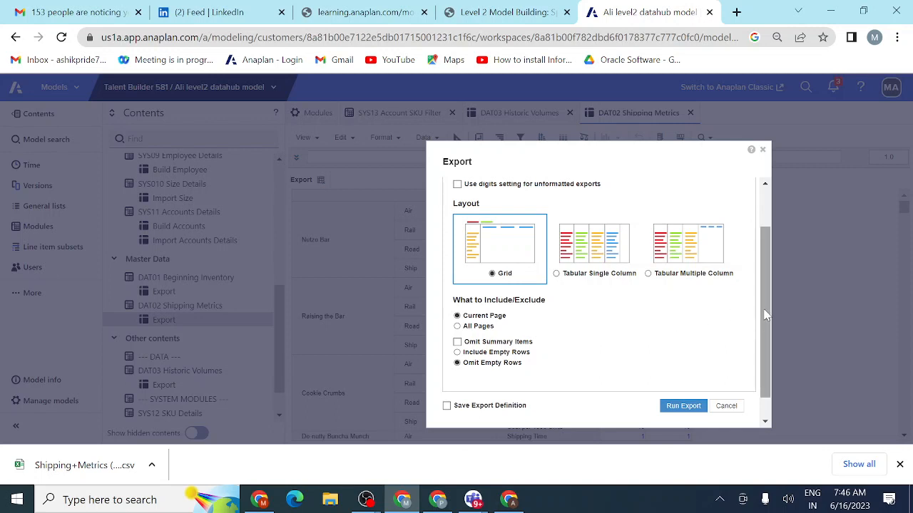
drag(764, 310, 775, 374)
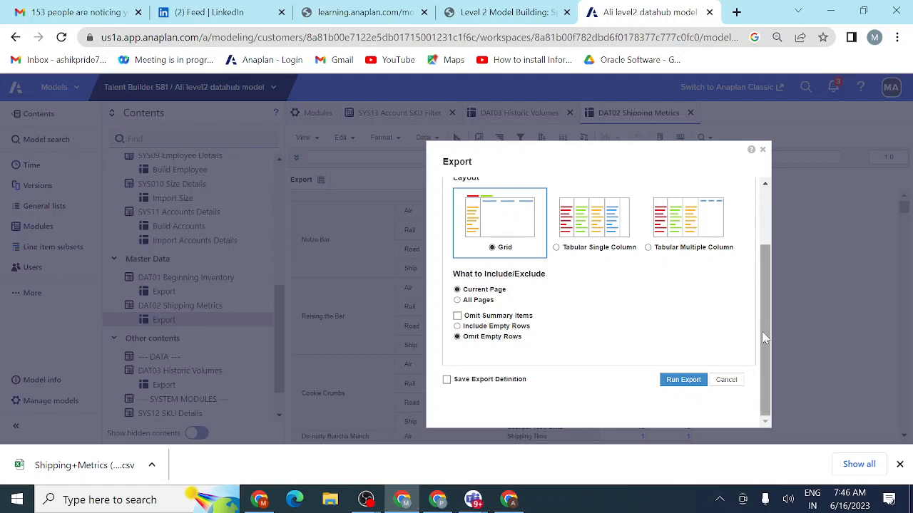
drag(763, 336, 764, 230)
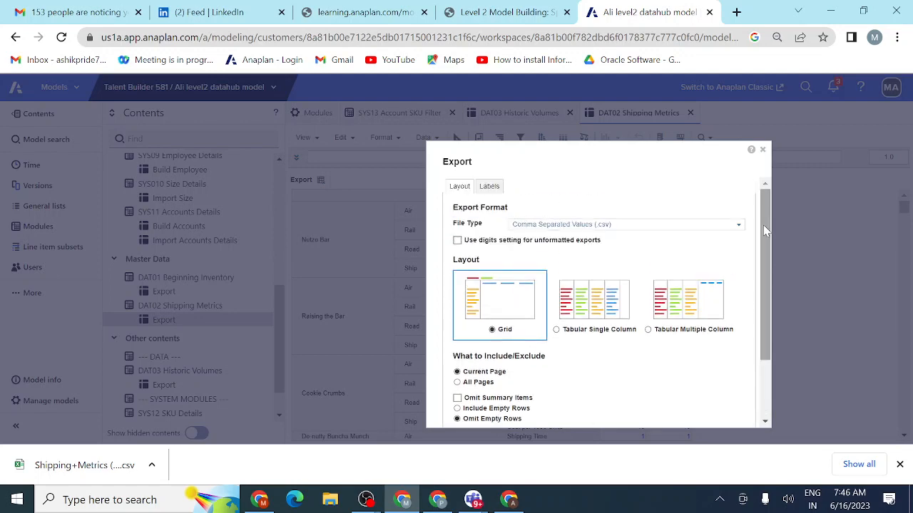
click(763, 151)
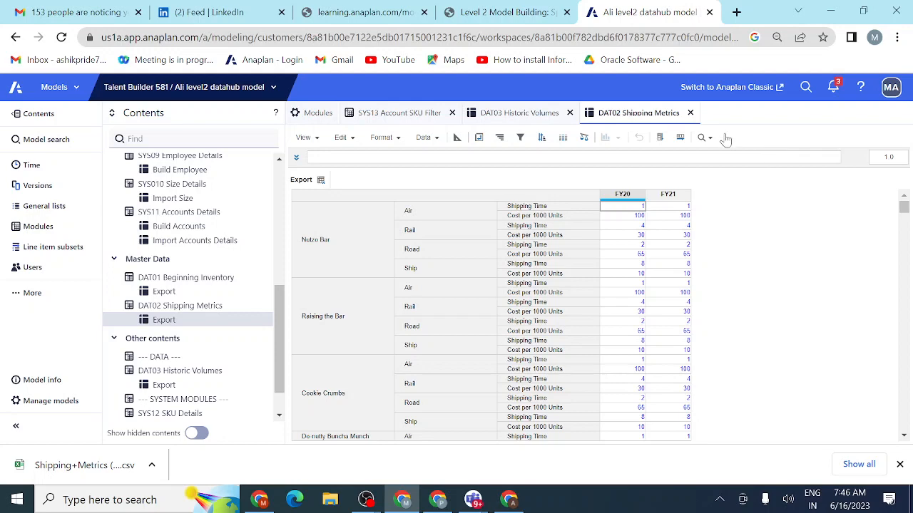
Mark the Shipping Metrics activity as completed in the lesson and open the 1.6.3 Create Distribution Center Parameters Module activity
click(531, 14)
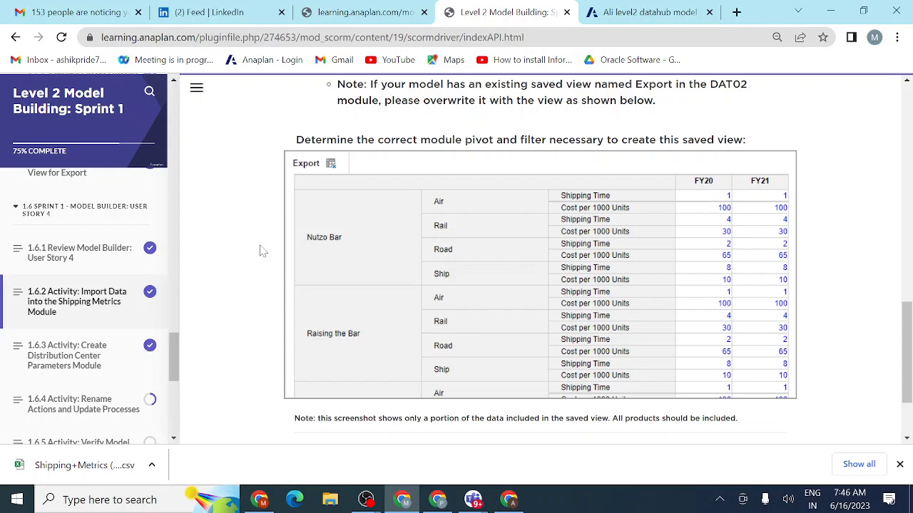
click(900, 465)
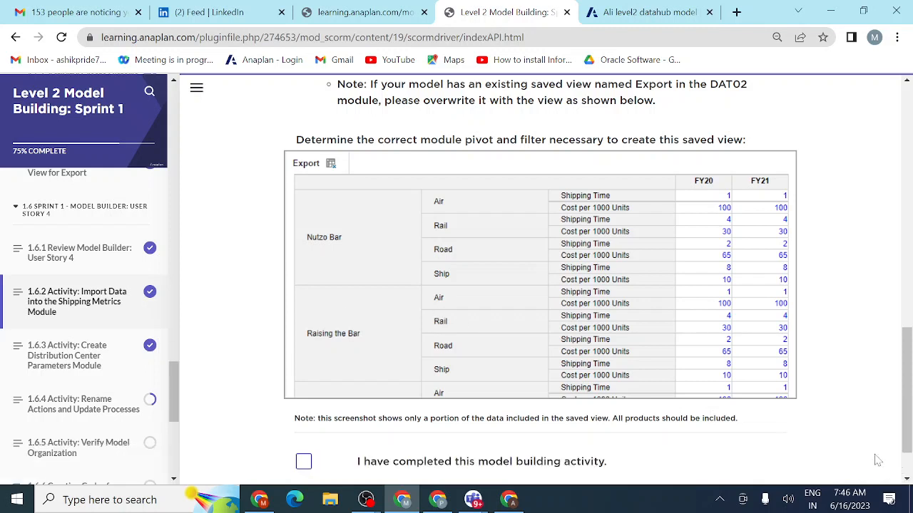
click(304, 464)
scroll(539, 271, down, 1)
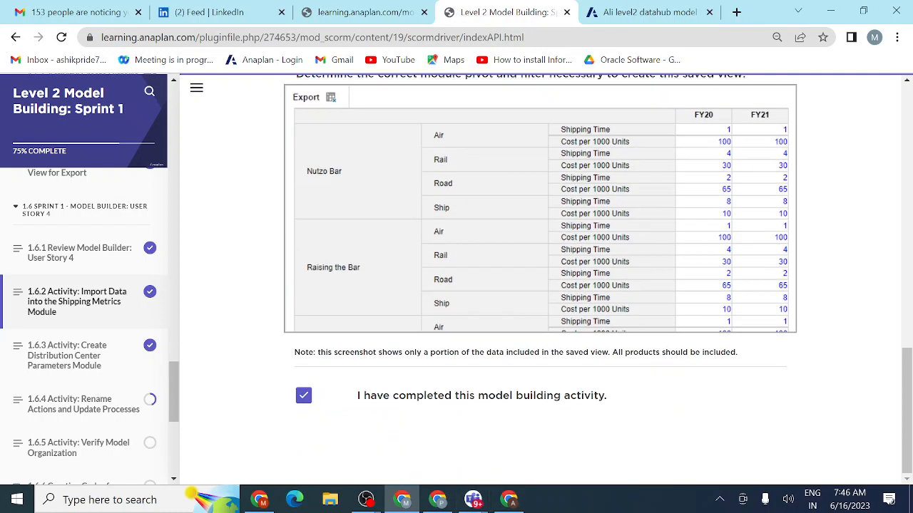
click(86, 363)
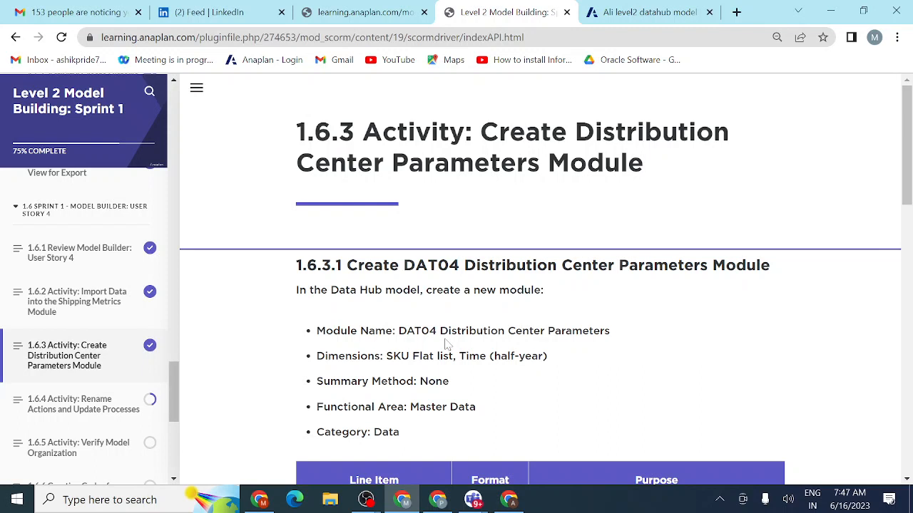
Copy the module name from the lesson and insert a new module named DAT04 Distribution Center Parameters
drag(170, 400, 172, 420)
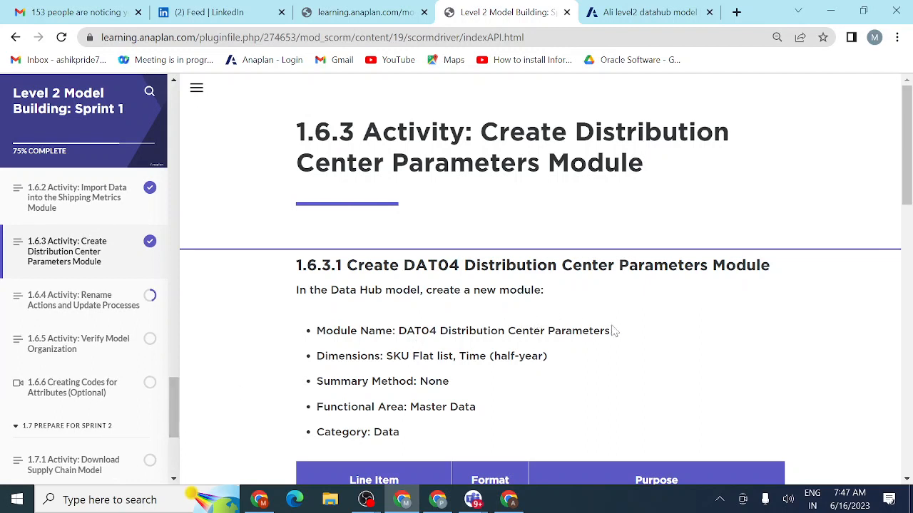
drag(614, 331, 398, 331)
key(ctrl+c)
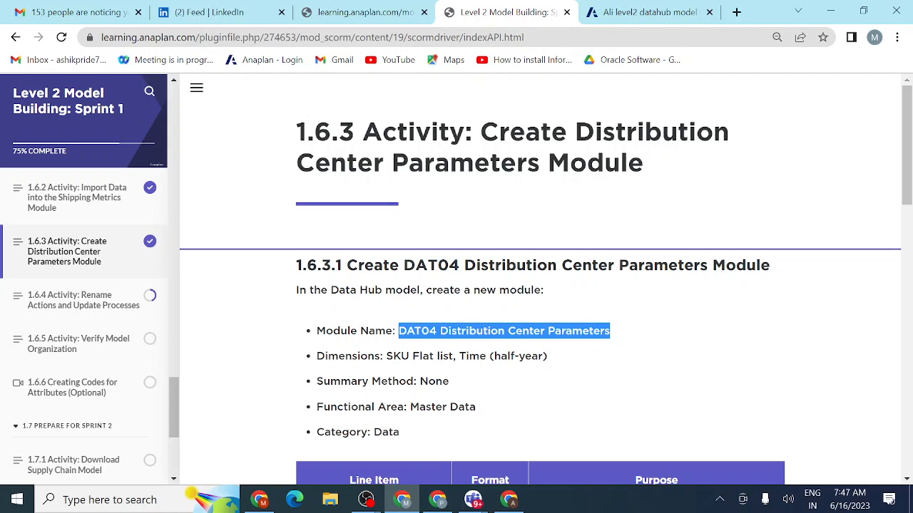
click(653, 14)
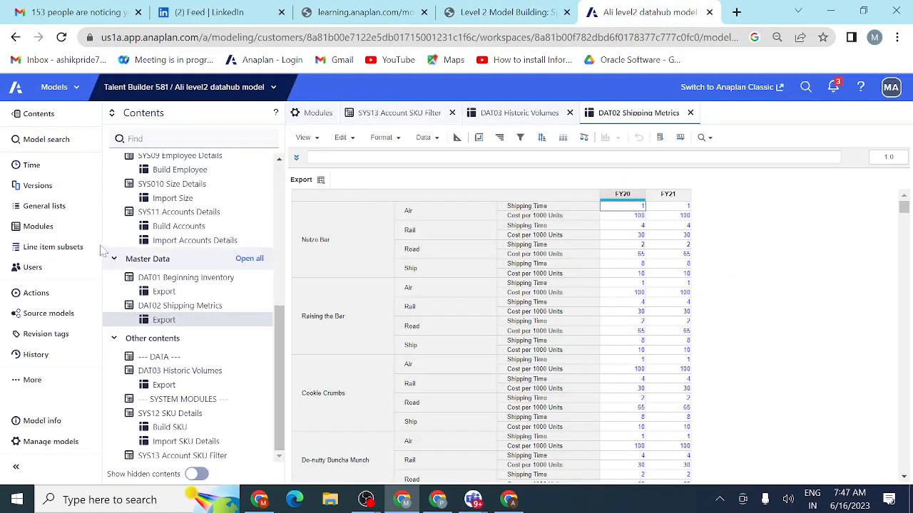
click(84, 234)
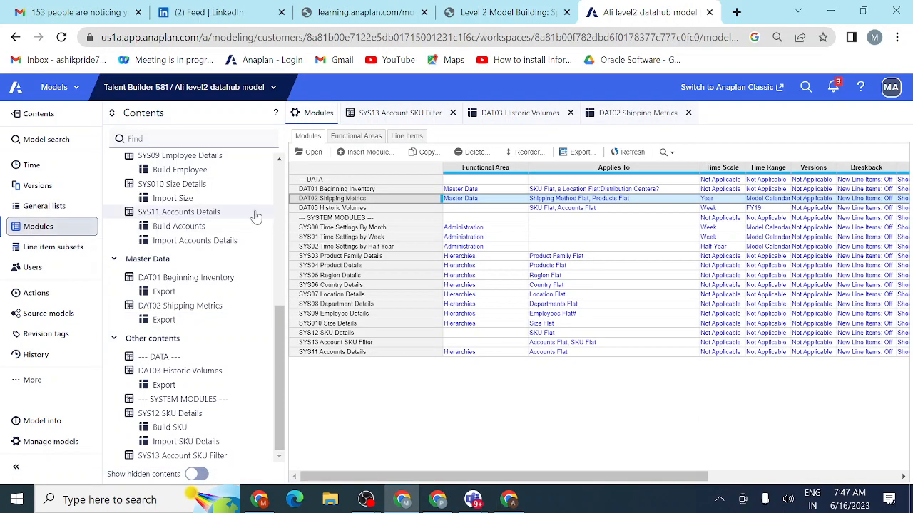
click(314, 219)
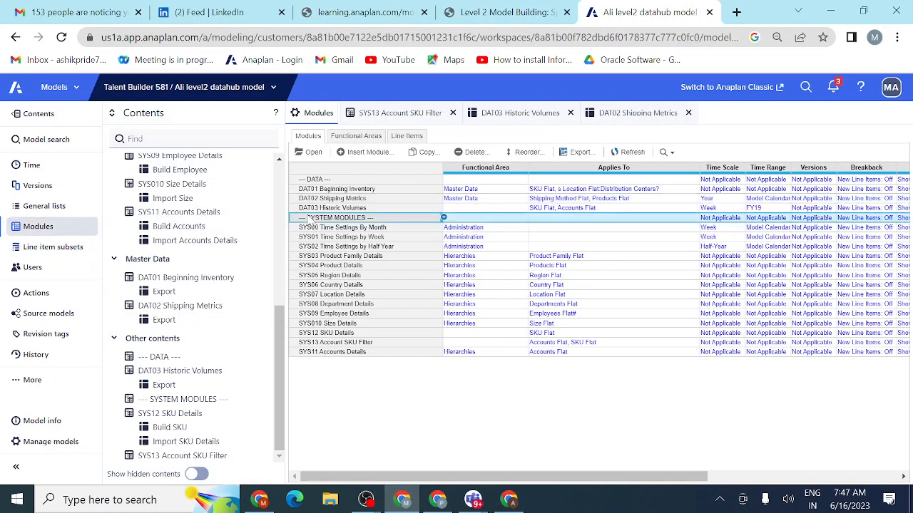
click(380, 154)
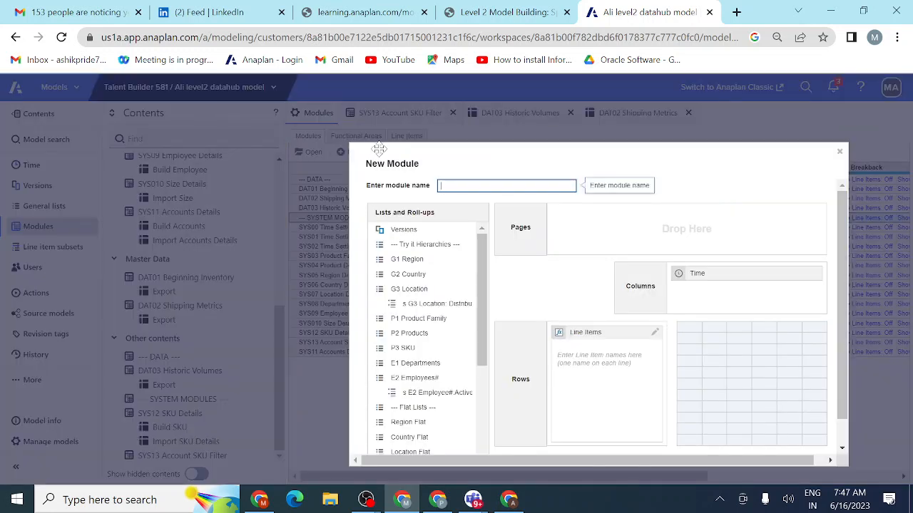
key(ctrl+v)
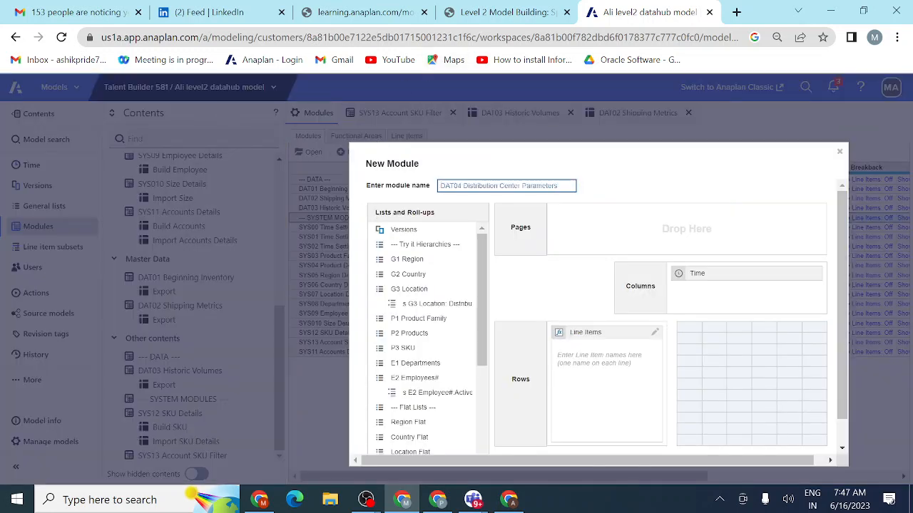
Add SKU Flat as the page dimension of the new module
click(510, 12)
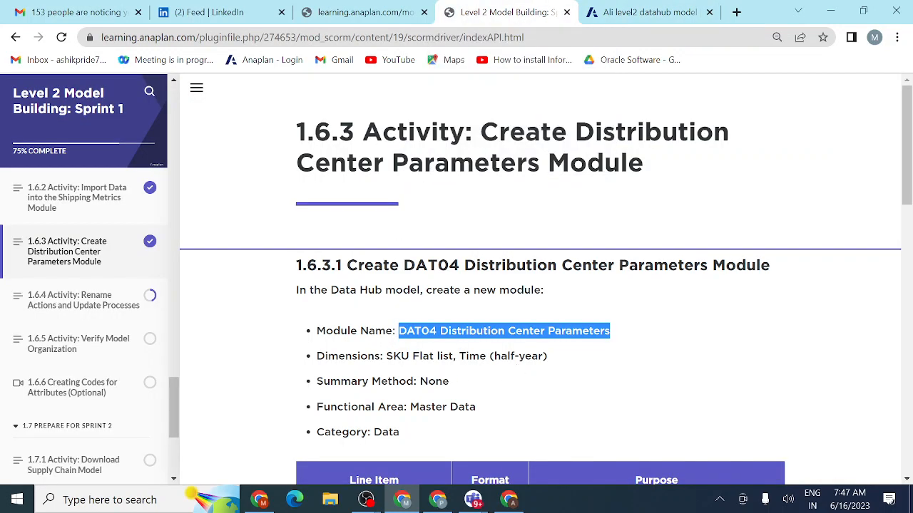
click(644, 15)
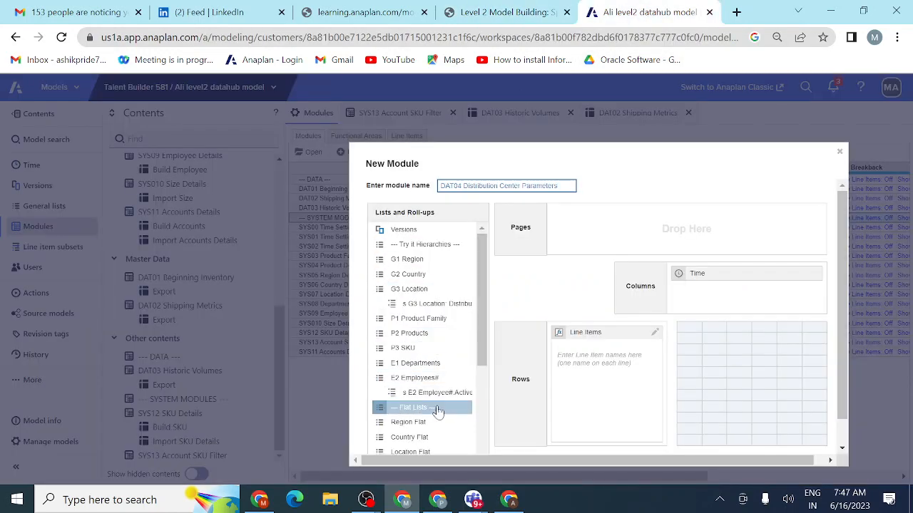
scroll(436, 411, down, 3)
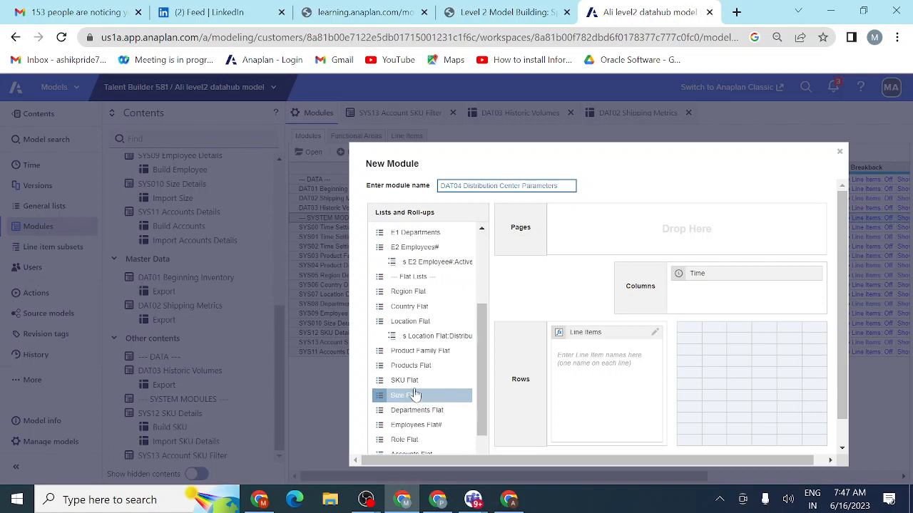
drag(412, 387, 582, 238)
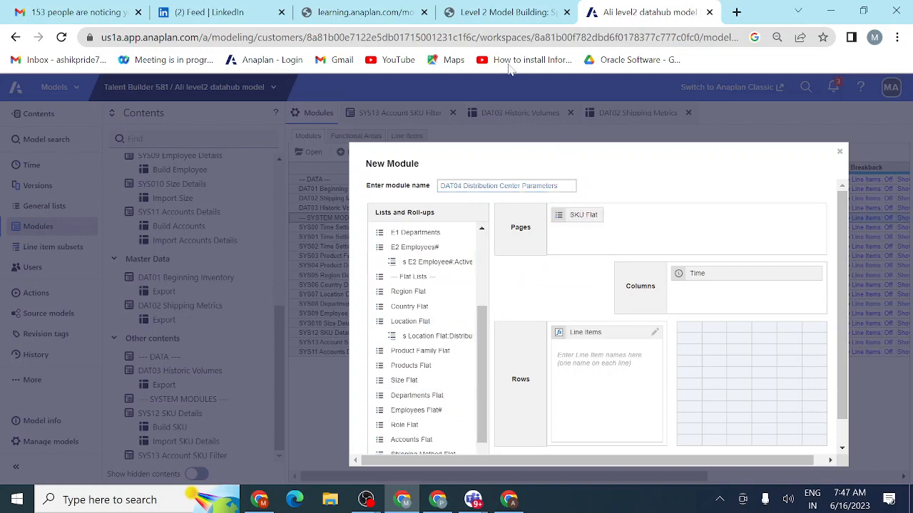
Copy Weekly Safety Stock from the lesson, enter it as the module's line item, and create the module
click(506, 12)
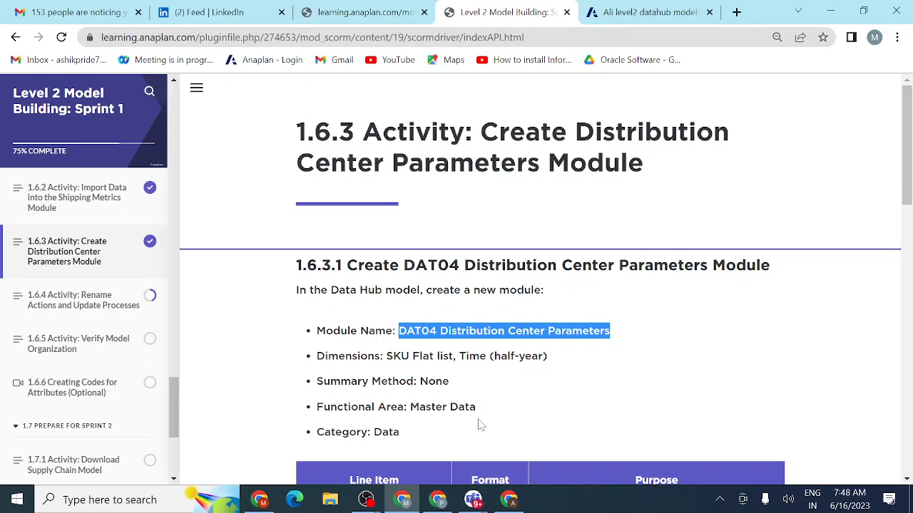
scroll(481, 425, down, 3)
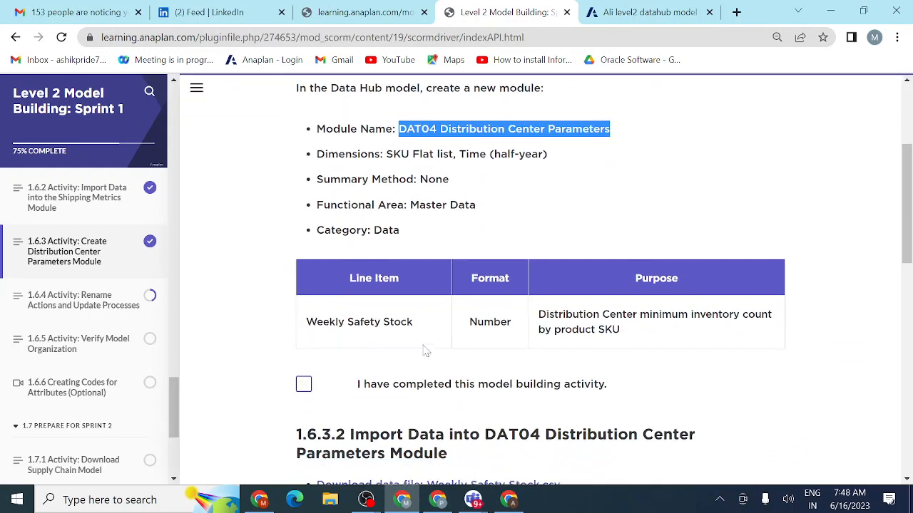
drag(419, 328, 306, 323)
key(ctrl+c)
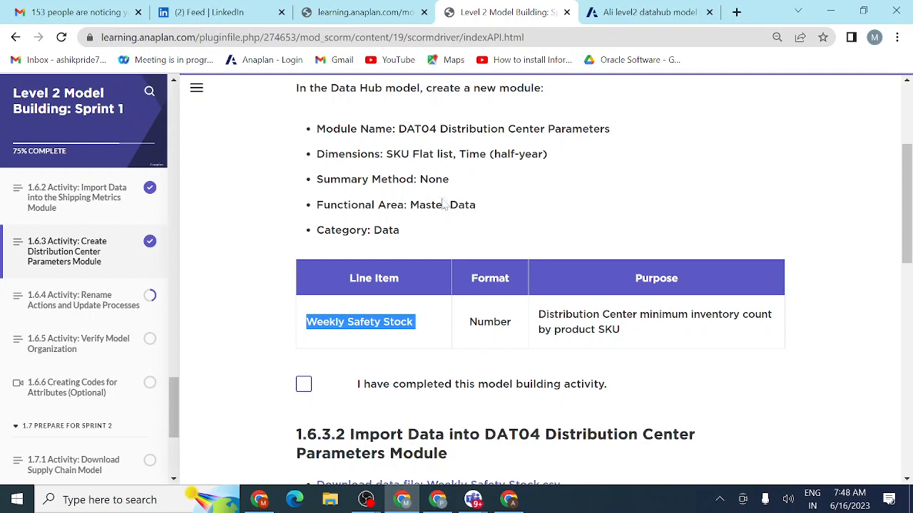
click(672, 12)
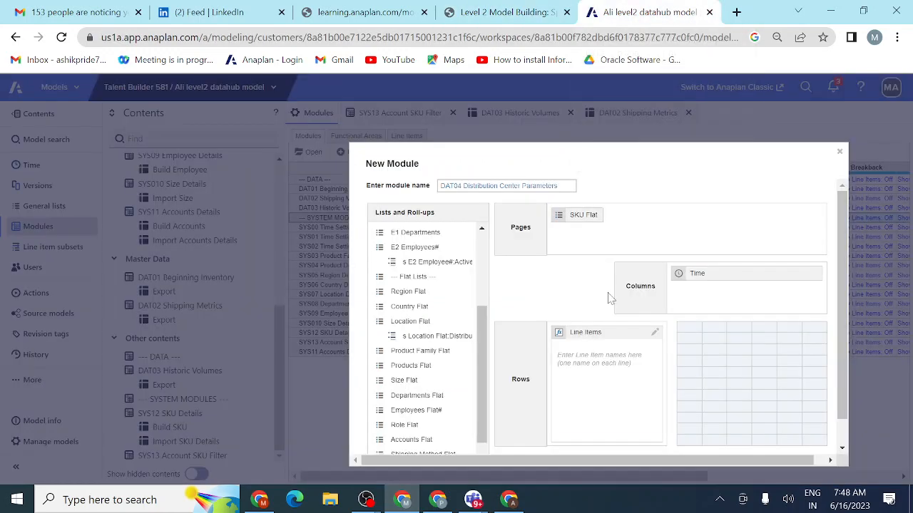
click(597, 361)
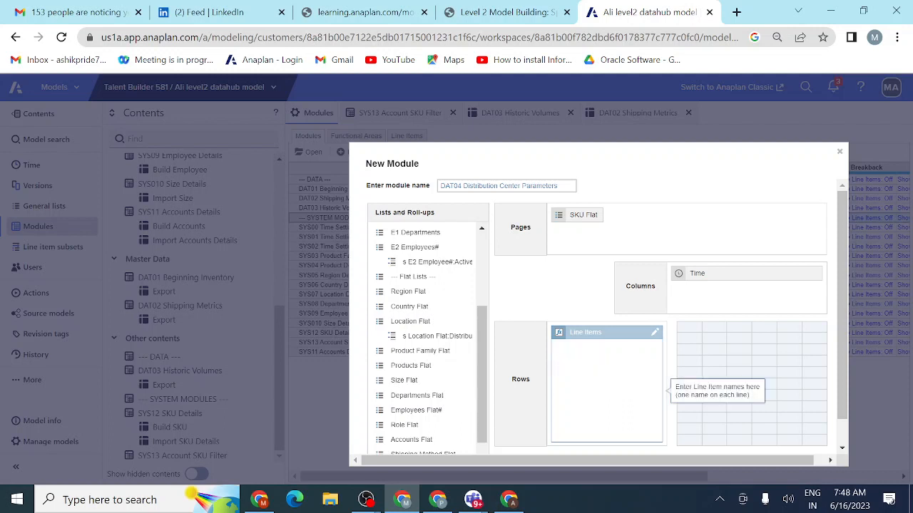
key(ctrl+v)
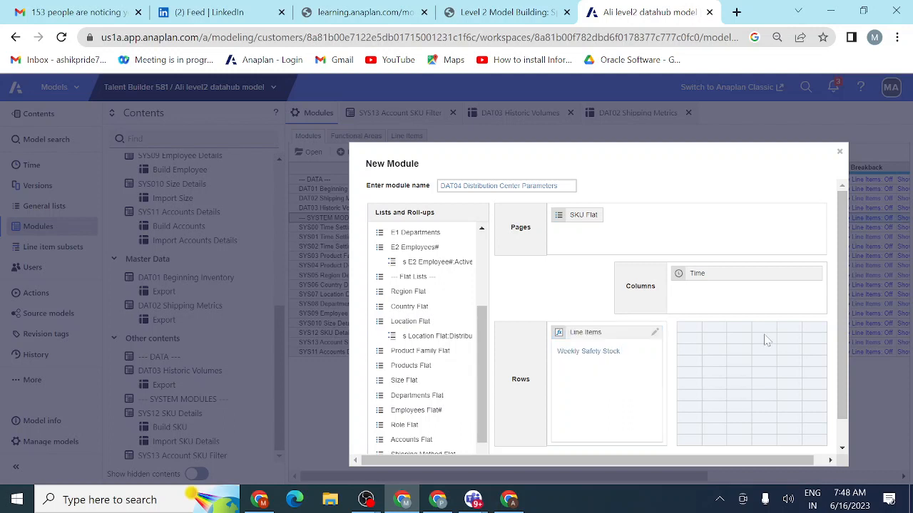
scroll(843, 329, down, 1)
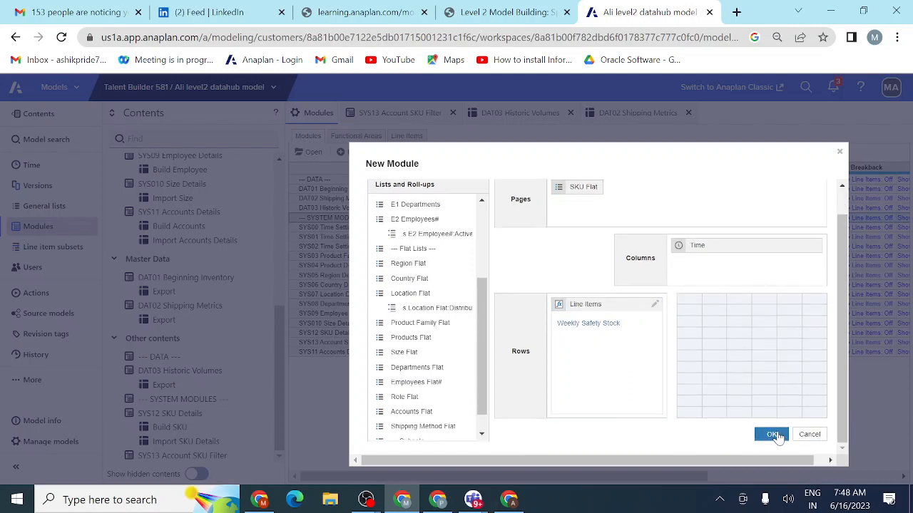
click(771, 435)
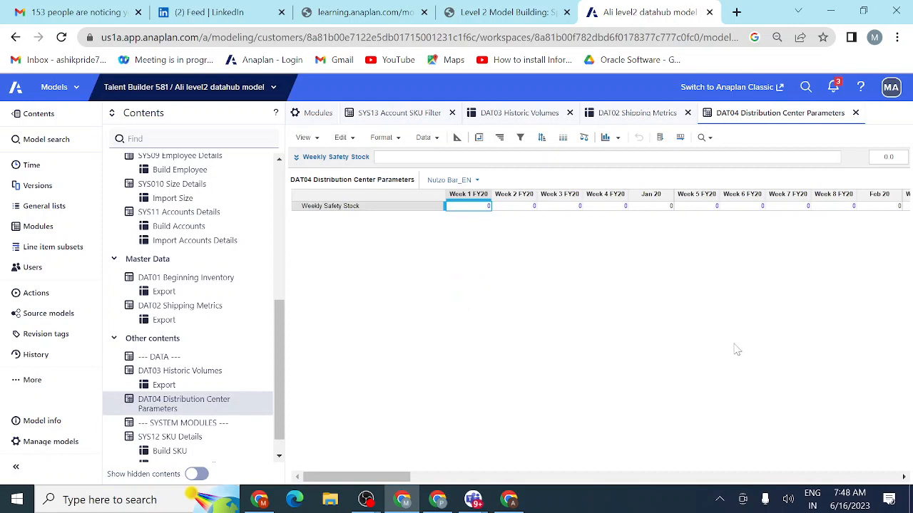
Set the DAT04 module's time scale to Half-Year in its blueprint
click(457, 138)
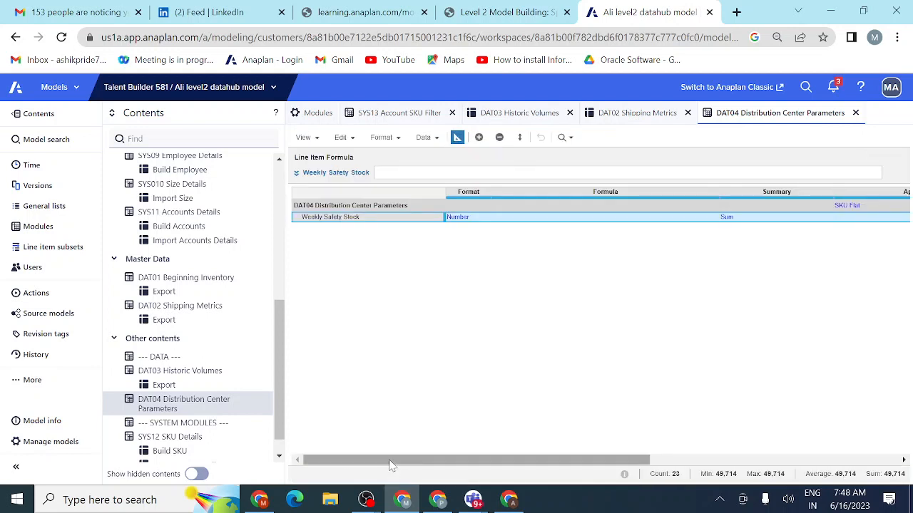
drag(396, 464, 427, 455)
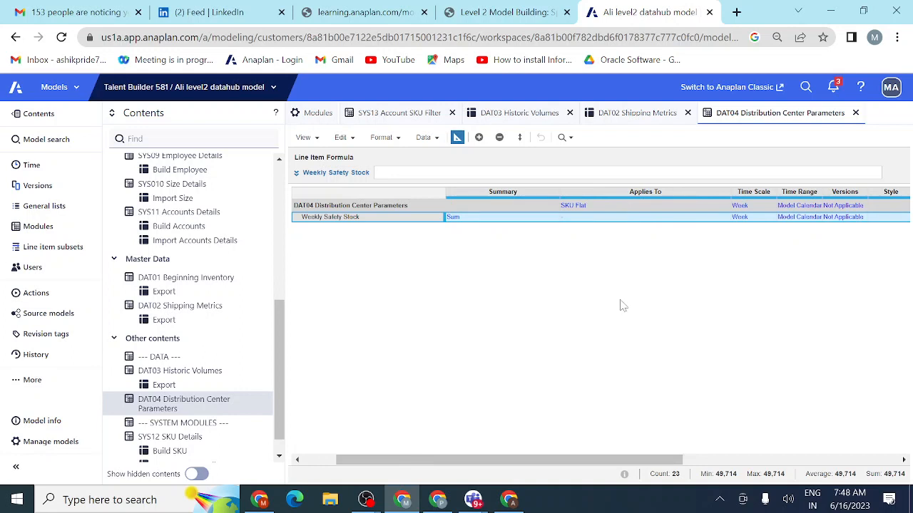
click(771, 206)
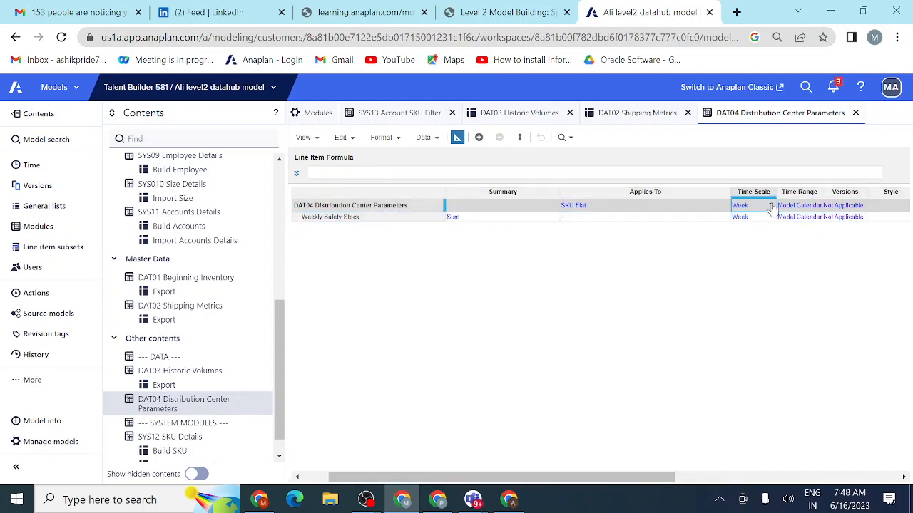
click(770, 205)
click(770, 205)
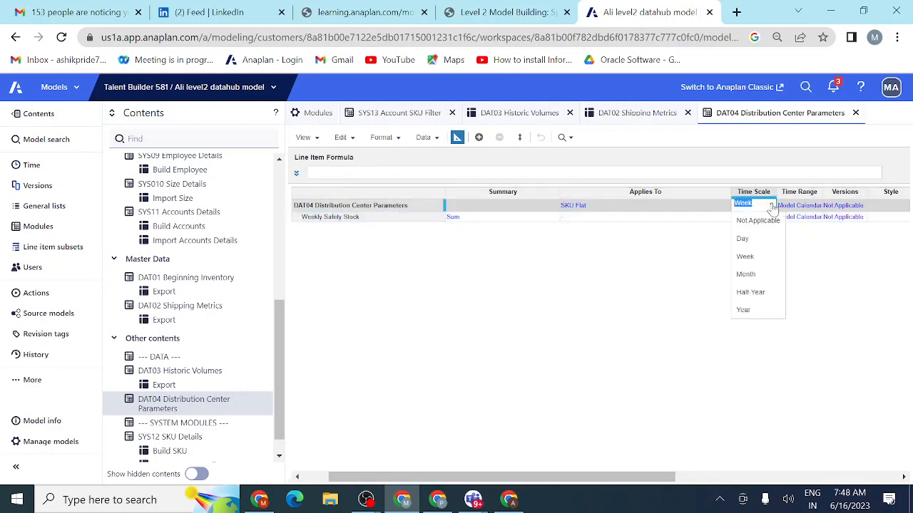
click(769, 293)
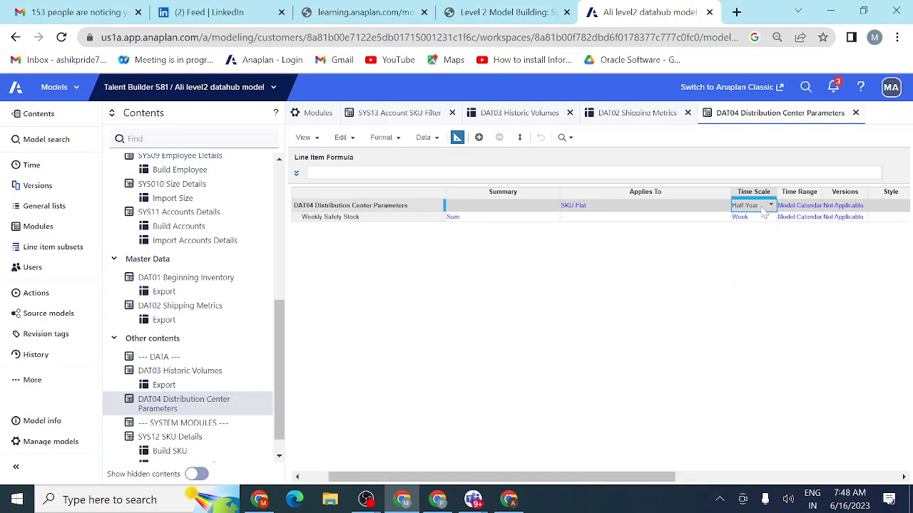
Apply the same Half-Year time scale to the Weekly Safety Stock line item
key(ctrl+c)
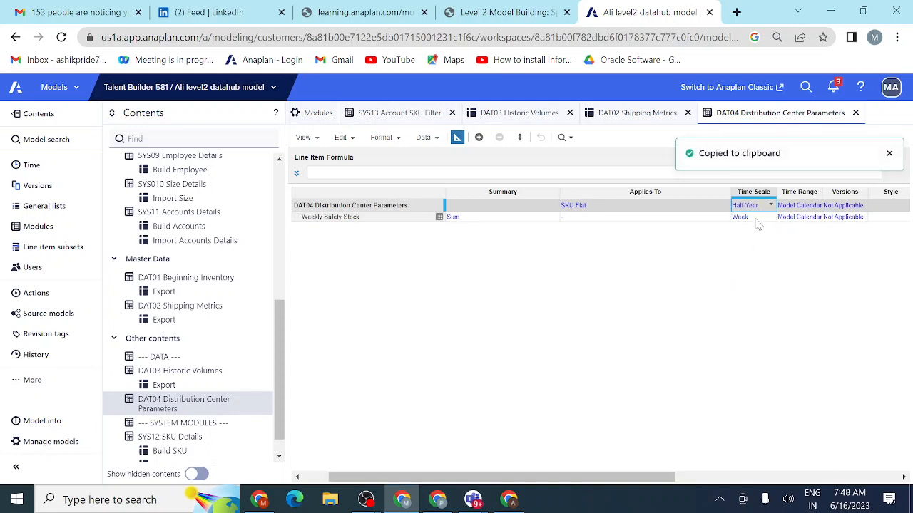
click(755, 218)
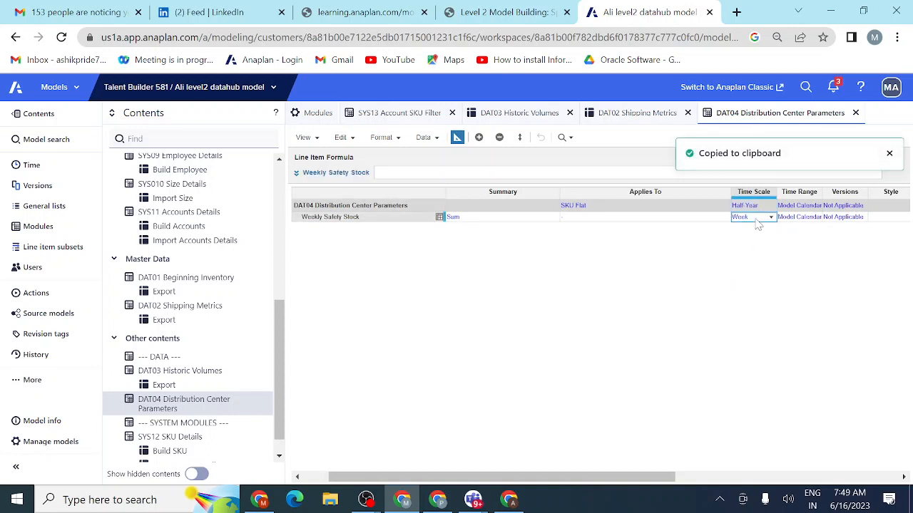
key(ctrl+v)
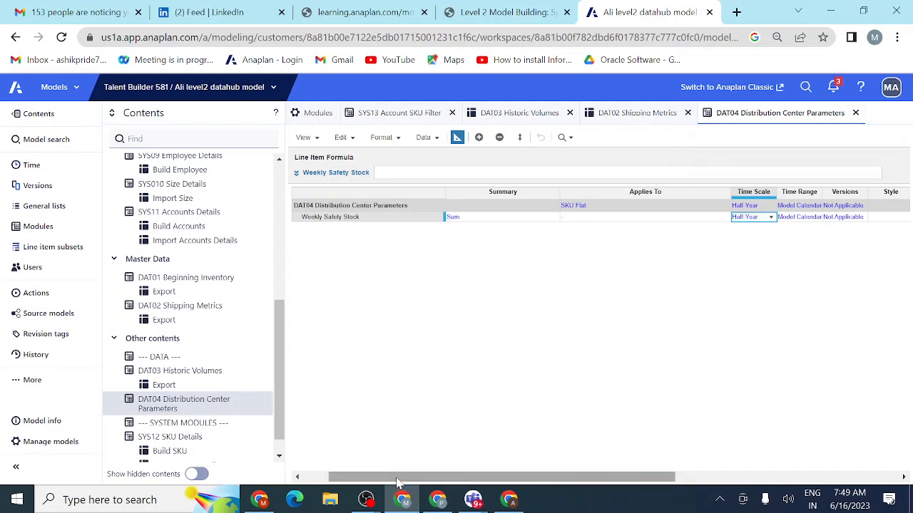
Set the Weekly Safety Stock line item's summary method to None
drag(398, 484, 373, 483)
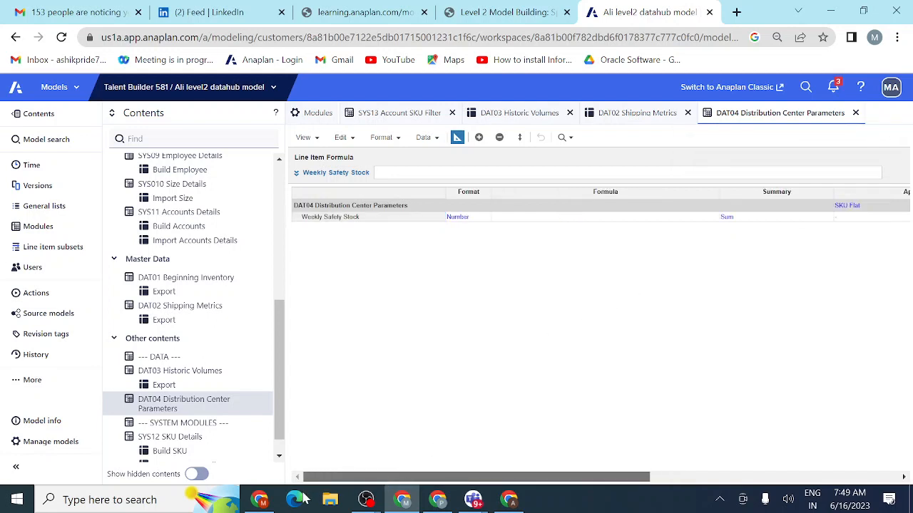
click(802, 221)
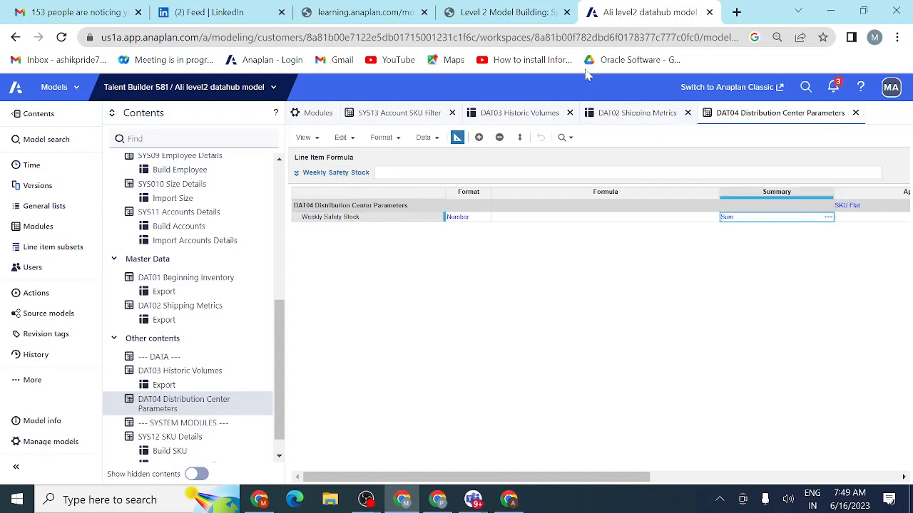
click(531, 14)
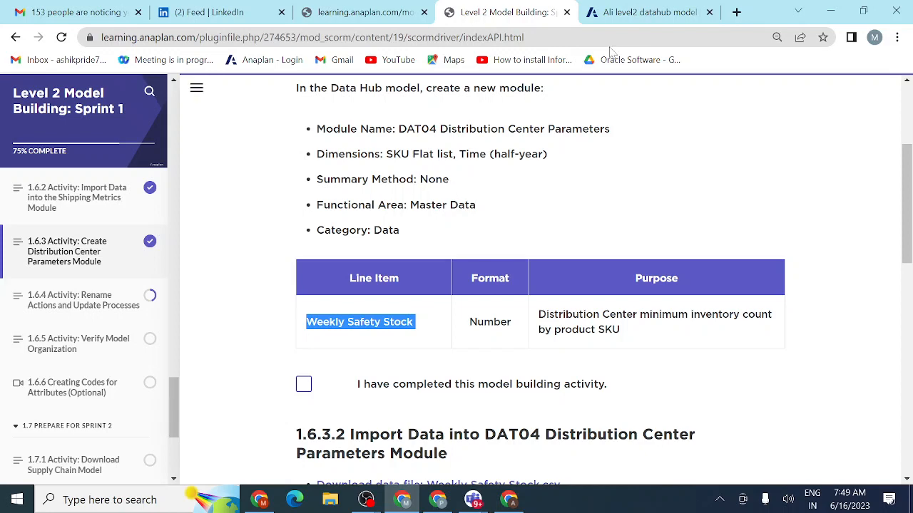
click(642, 15)
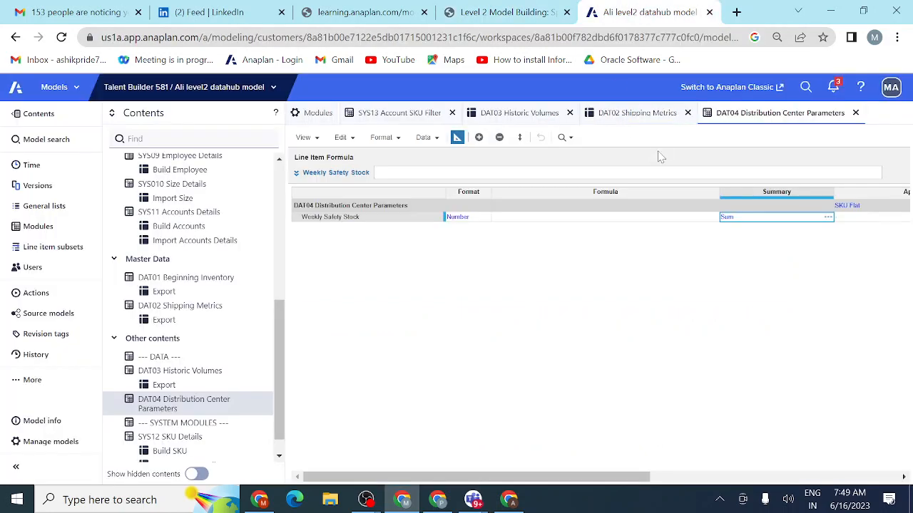
click(827, 217)
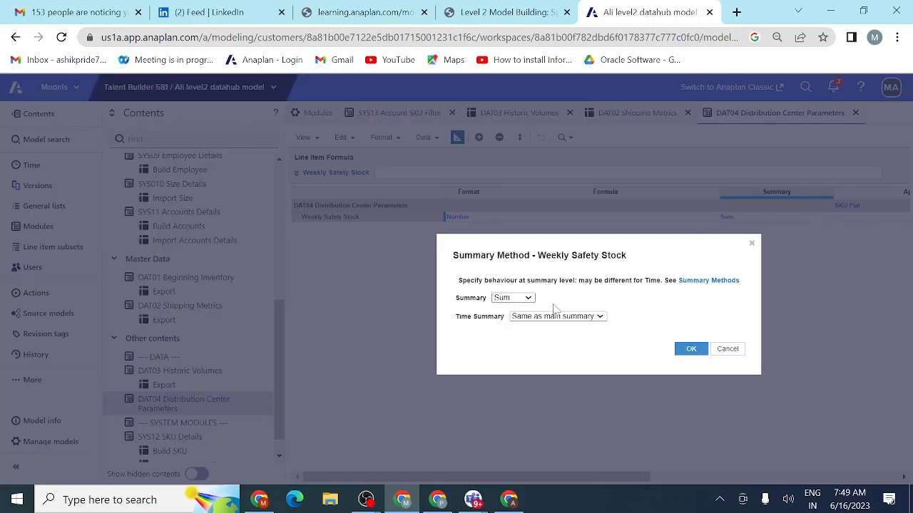
click(530, 300)
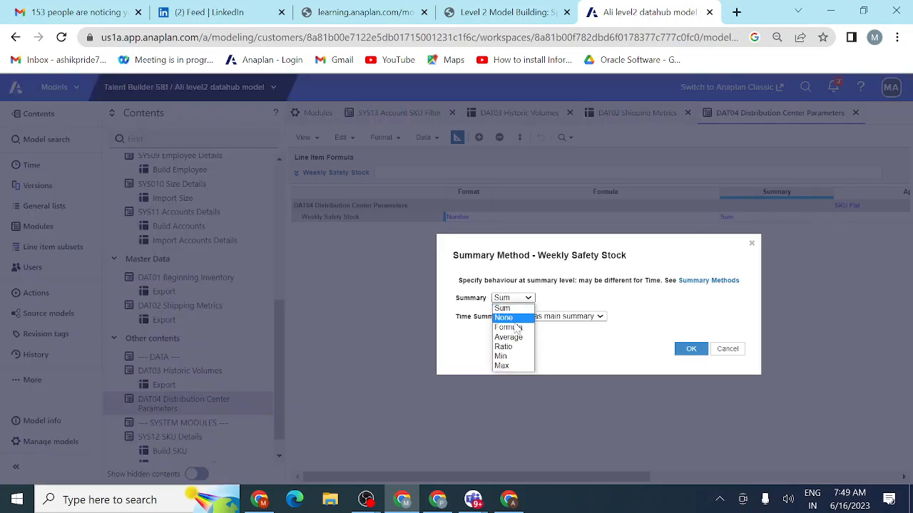
click(513, 319)
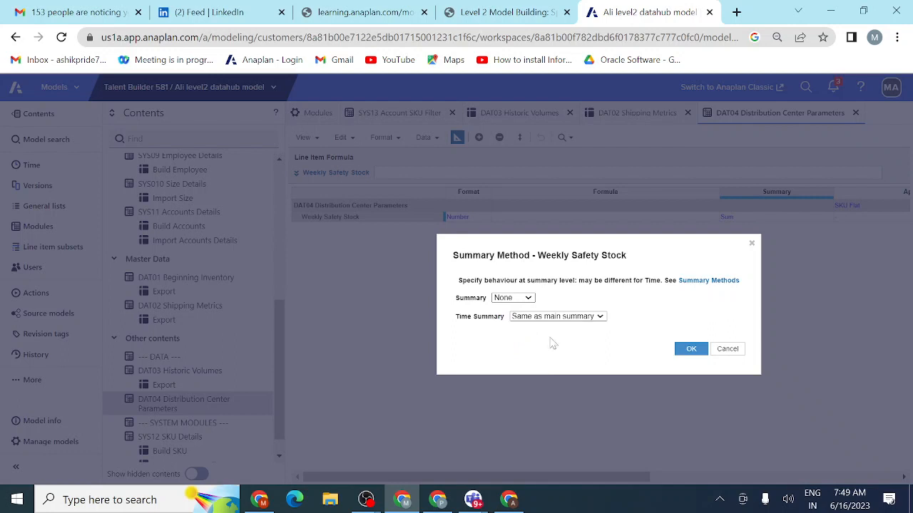
click(691, 350)
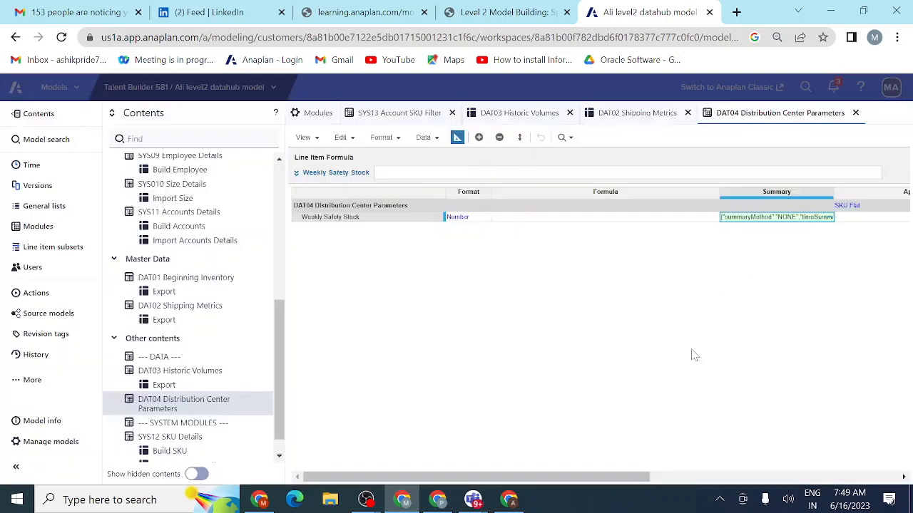
In the modules list, set the functional area of DAT03 Historic Volumes and DAT04 Distribution Center Parameters to Master Data
click(456, 137)
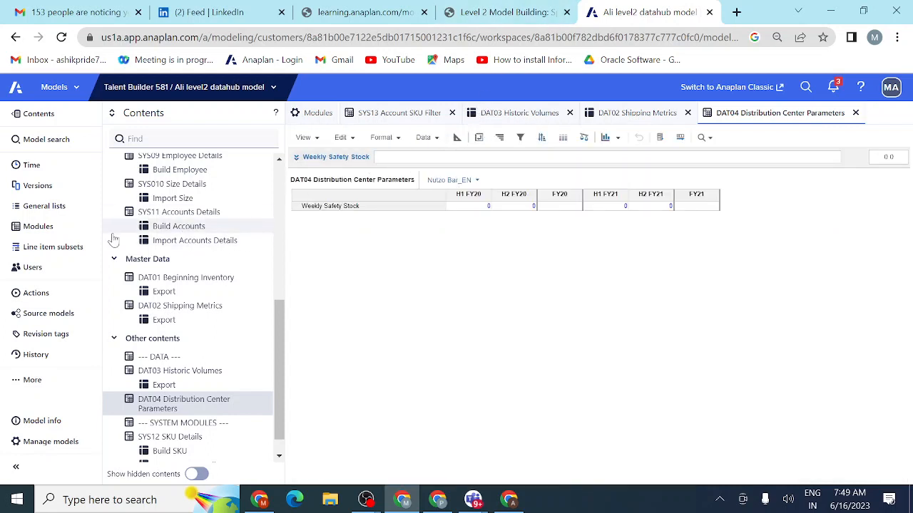
click(60, 231)
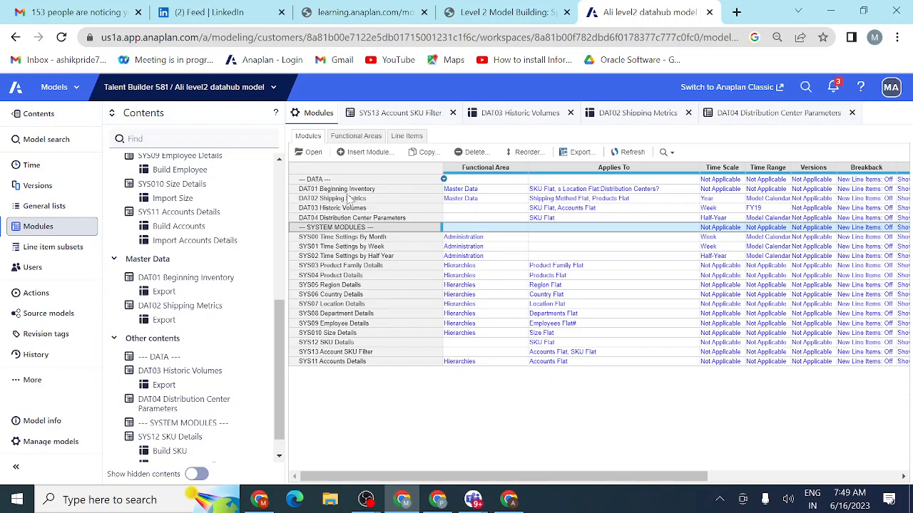
click(464, 201)
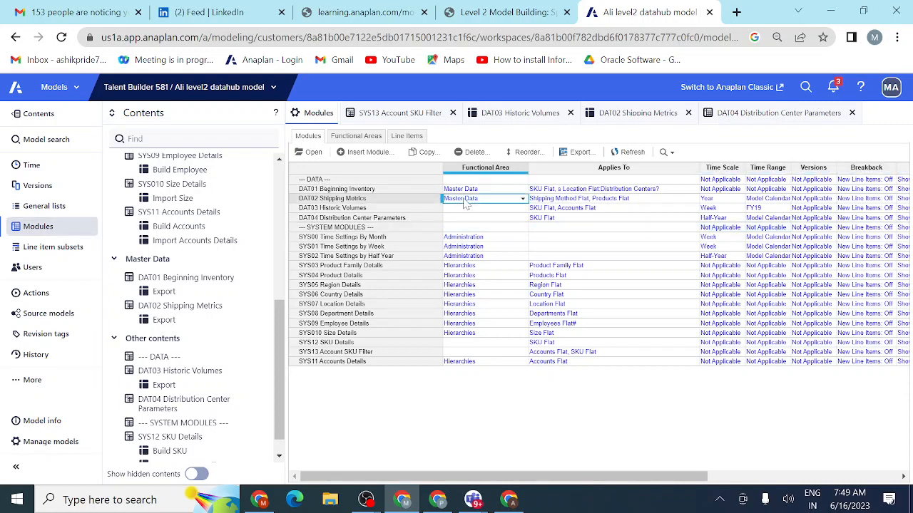
click(521, 212)
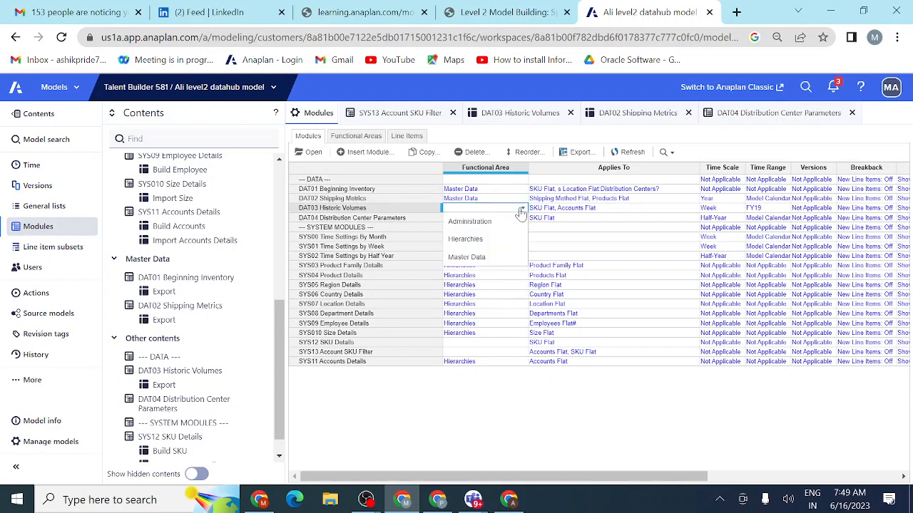
click(502, 258)
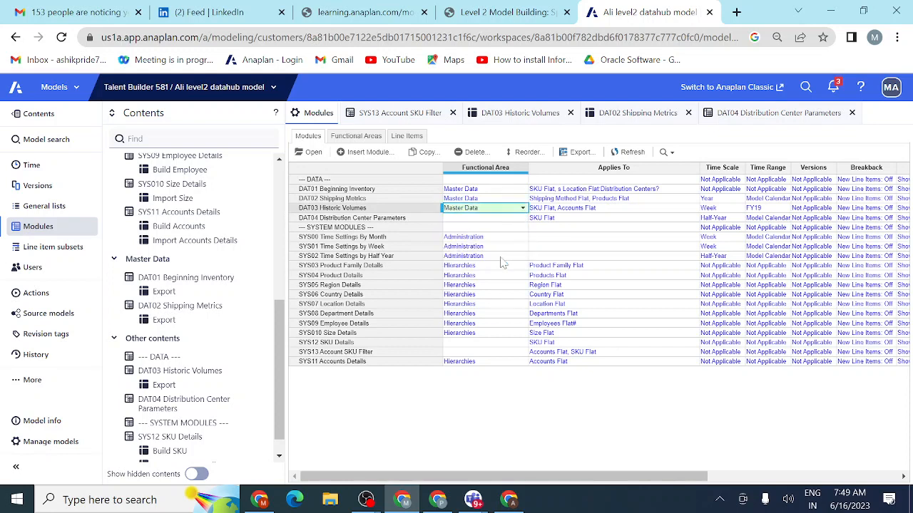
click(521, 218)
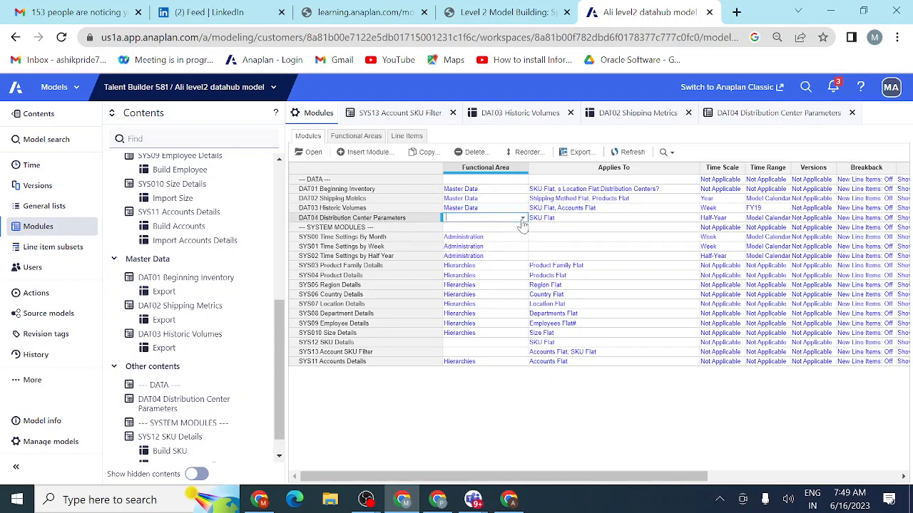
click(522, 219)
click(500, 269)
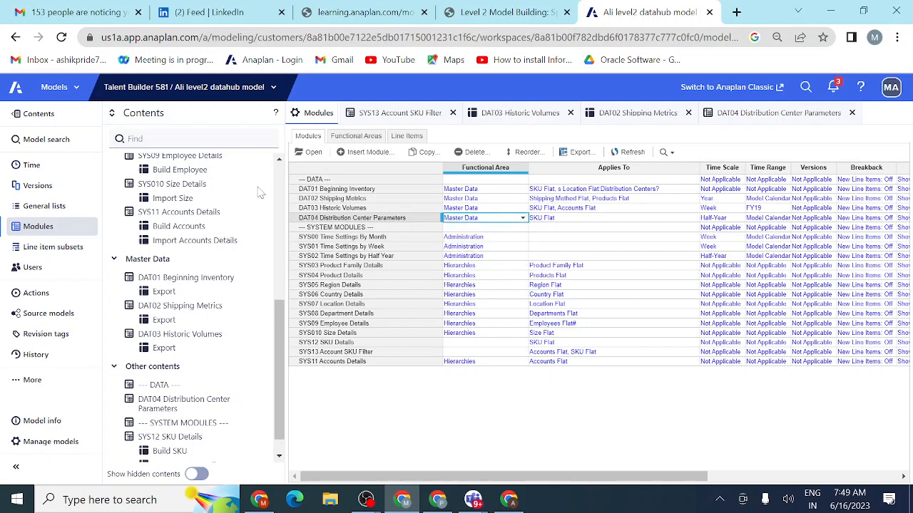
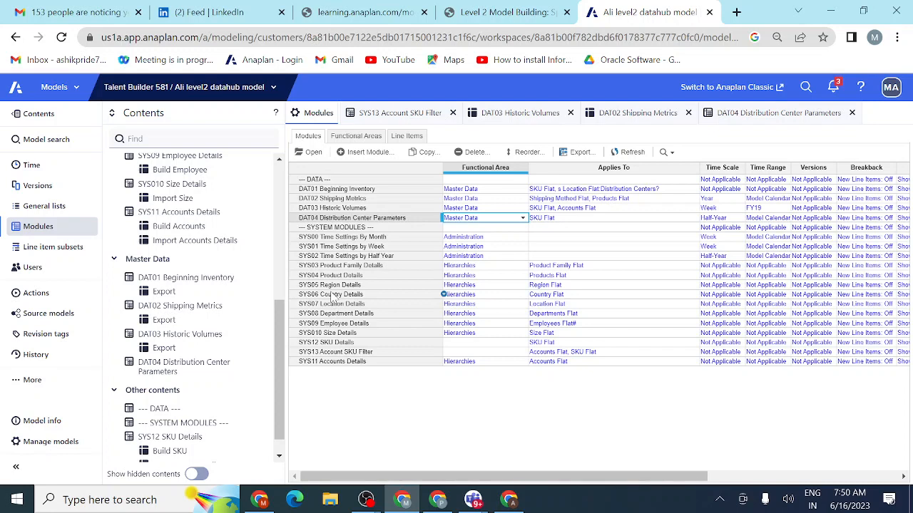
Review the course instructions for creating the DAT04 Distribution Center Parameters module and importing its data
click(522, 12)
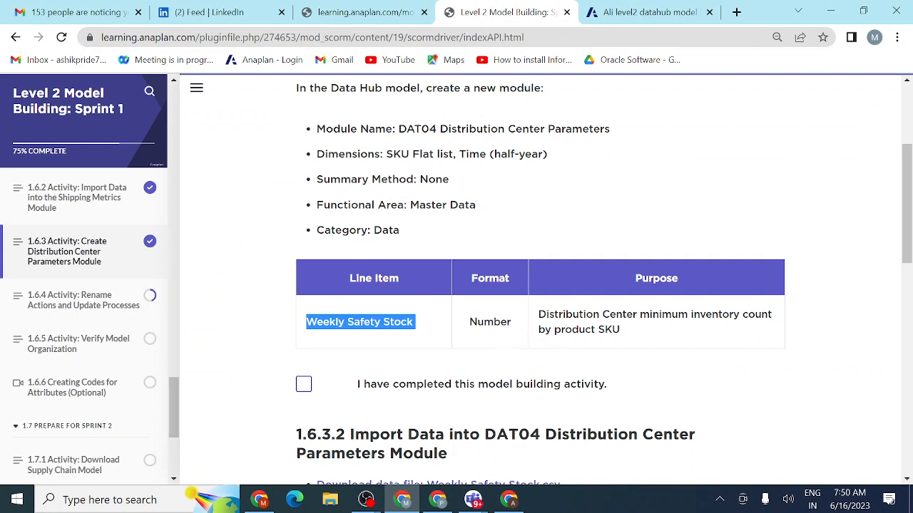
click(557, 226)
scroll(521, 265, up, 1)
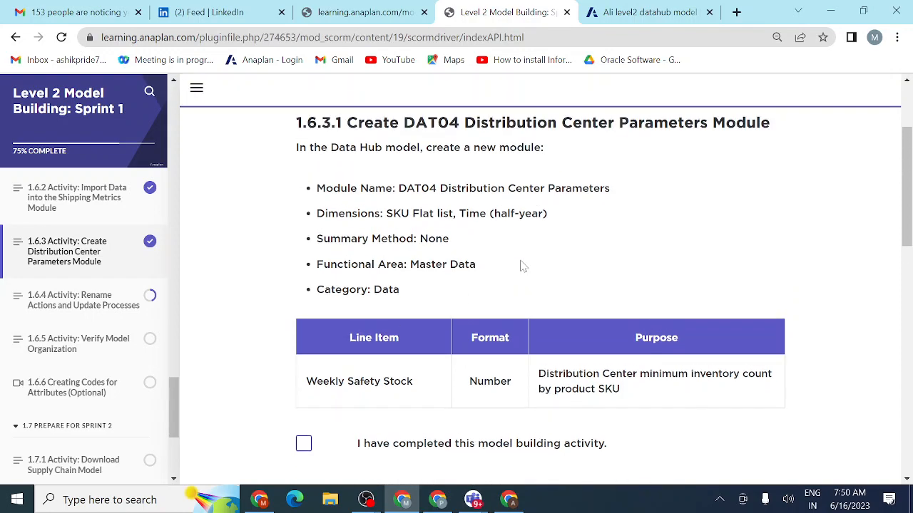
scroll(521, 266, down, 4)
scroll(521, 266, up, 6)
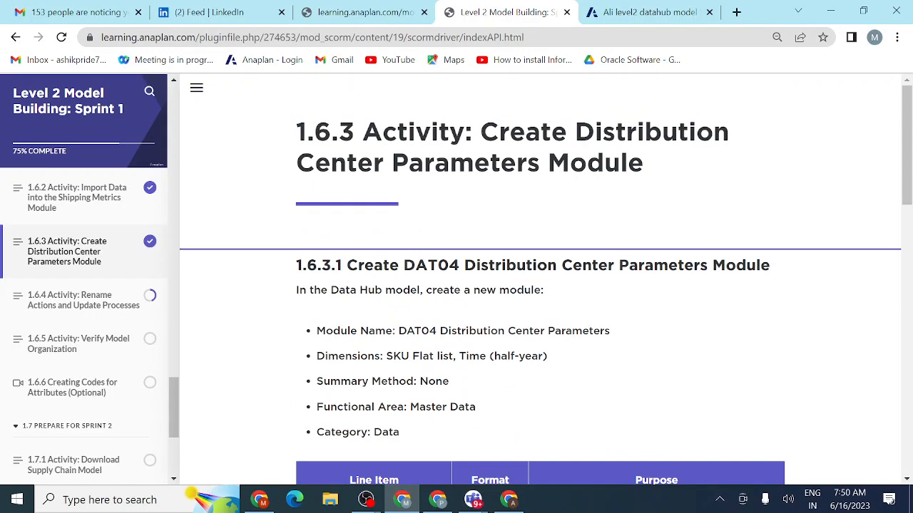
scroll(524, 273, down, 6)
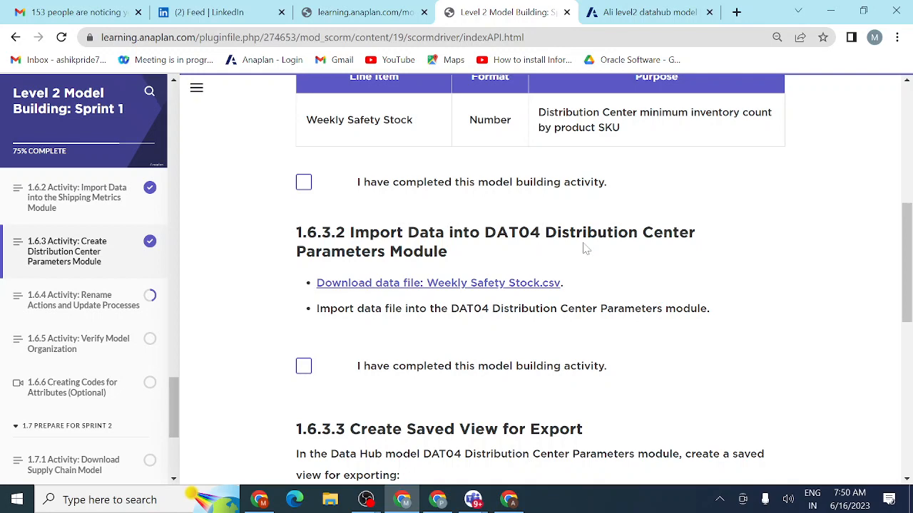
Download the Weekly Safety Stock.csv data file from the course page
click(410, 284)
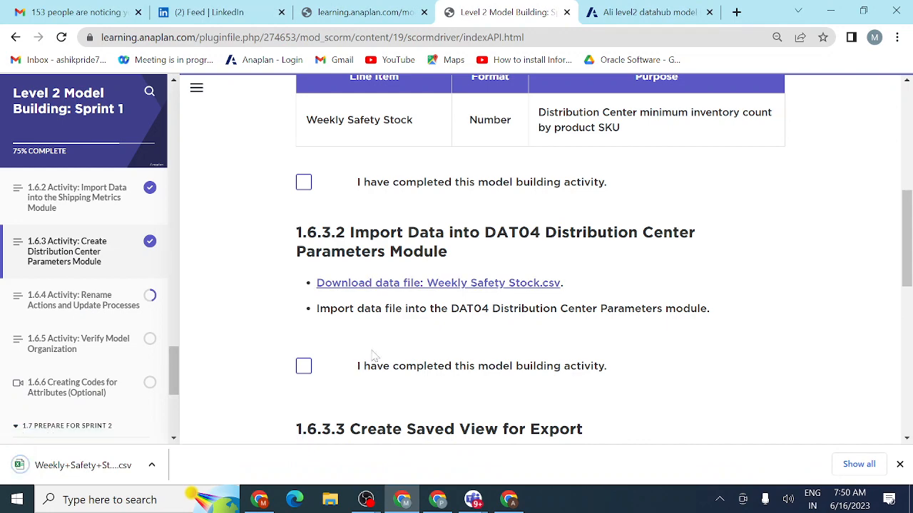
scroll(548, 322, down, 5)
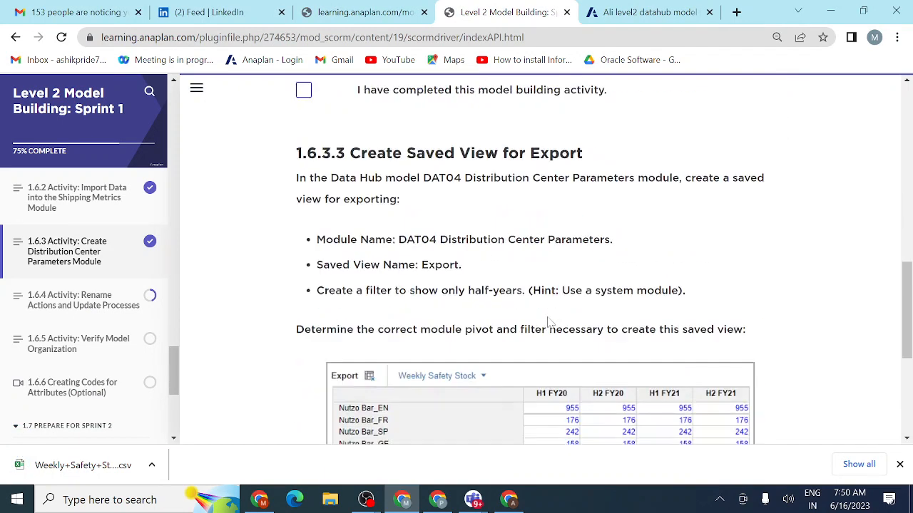
scroll(549, 322, up, 5)
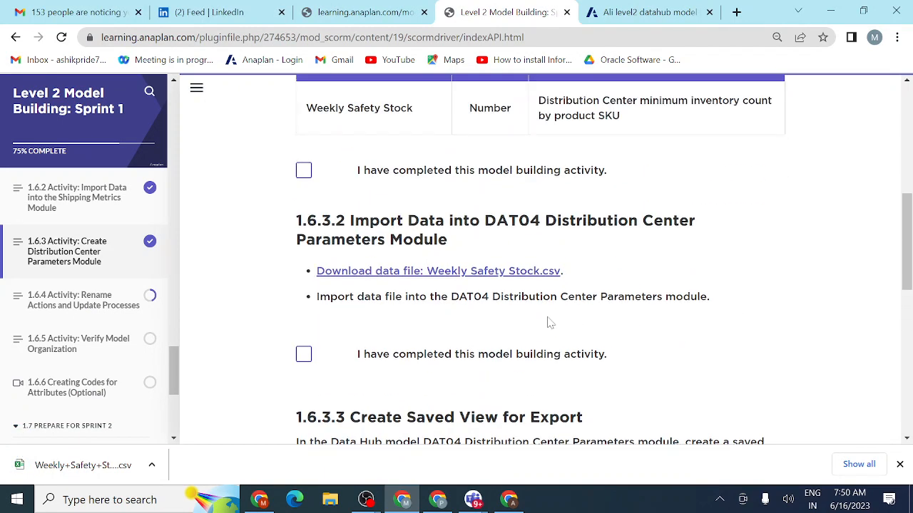
Open the DAT04 Distribution Center Parameters module and start an import by uploading the downloaded Weekly+Safety+Stock (1) file
click(640, 13)
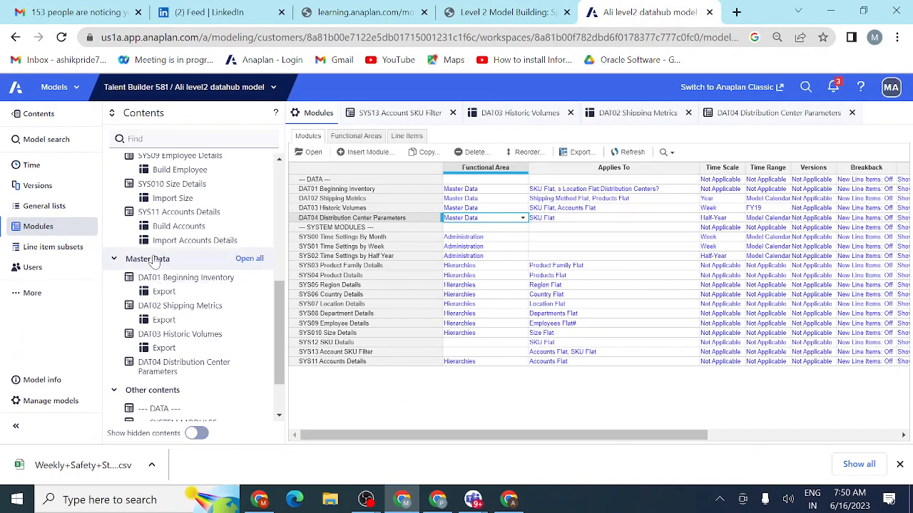
click(318, 153)
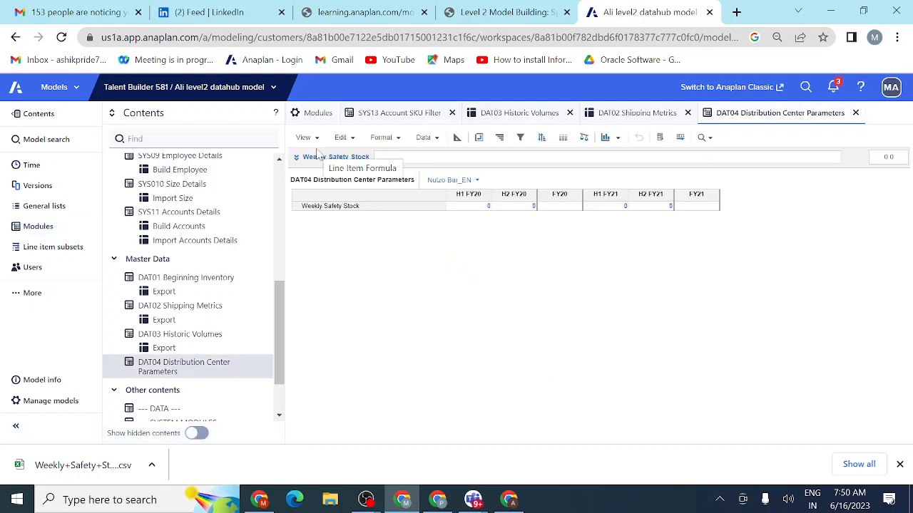
click(436, 139)
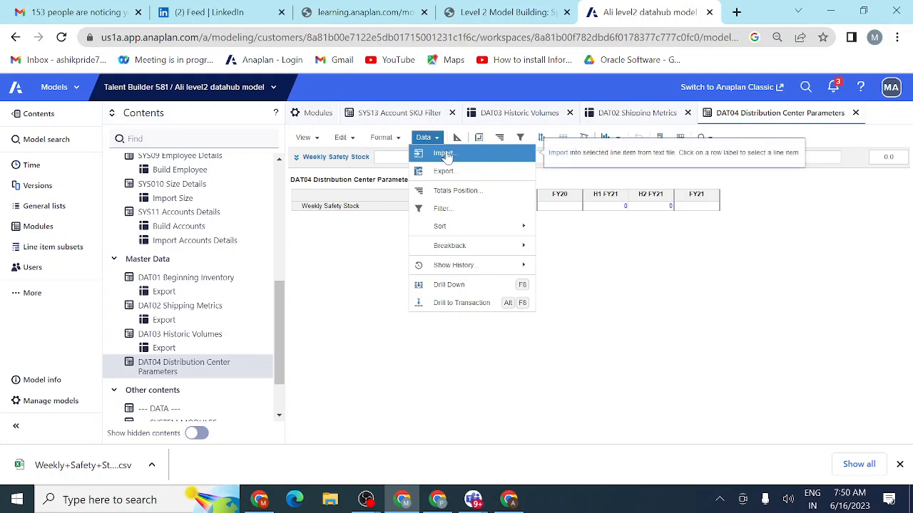
click(443, 155)
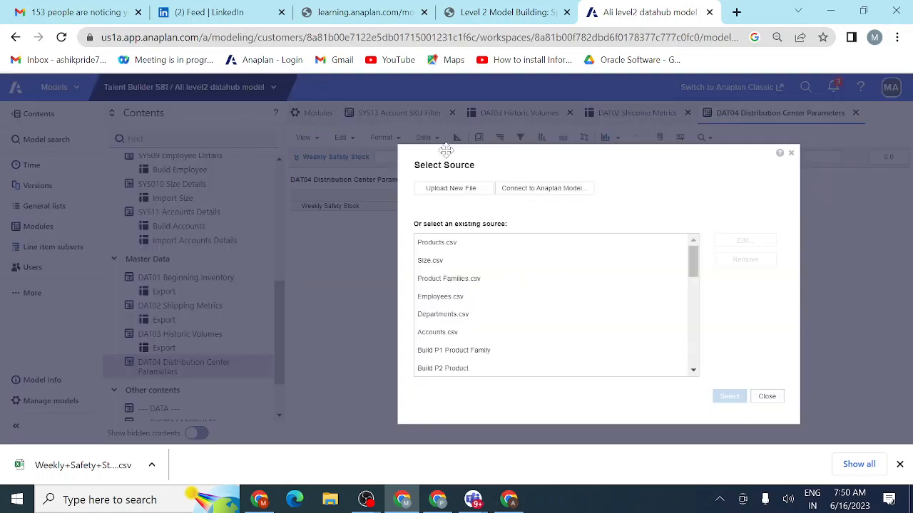
click(455, 189)
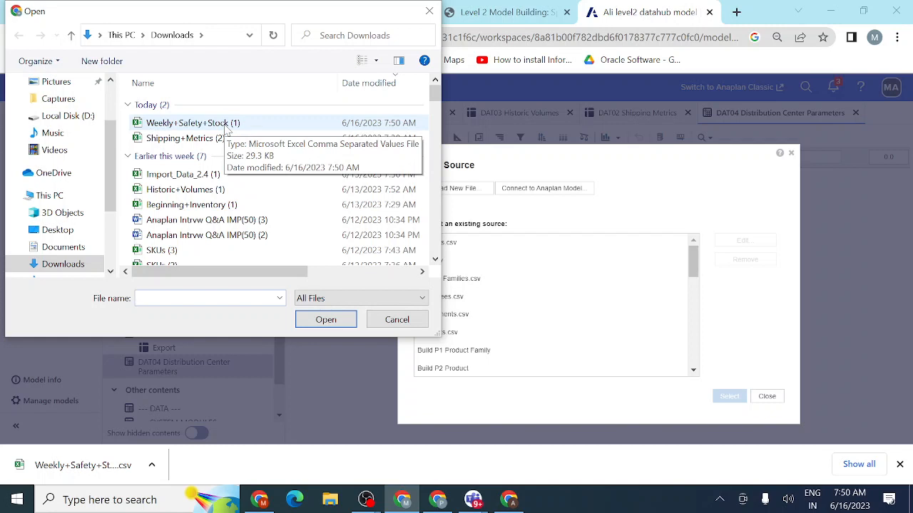
double_click(226, 126)
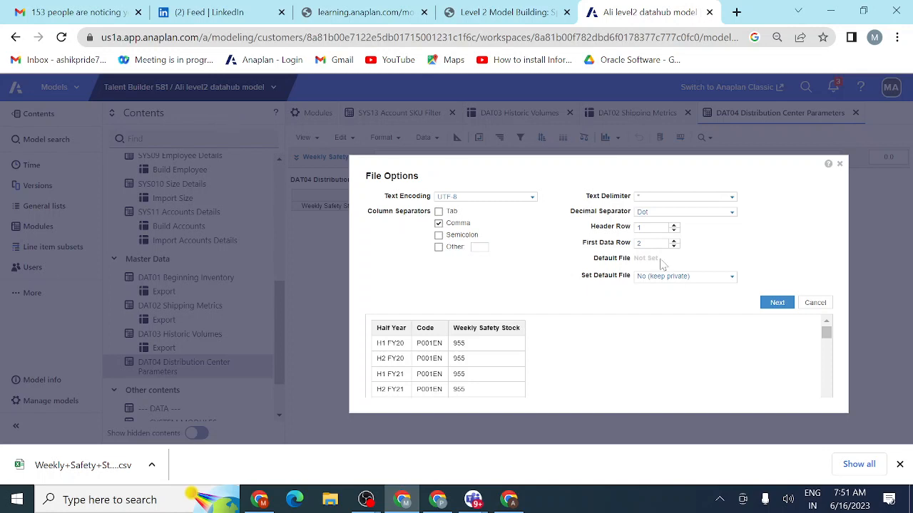
Set the uploaded file as the default file for Everyone and confirm the file options
click(732, 280)
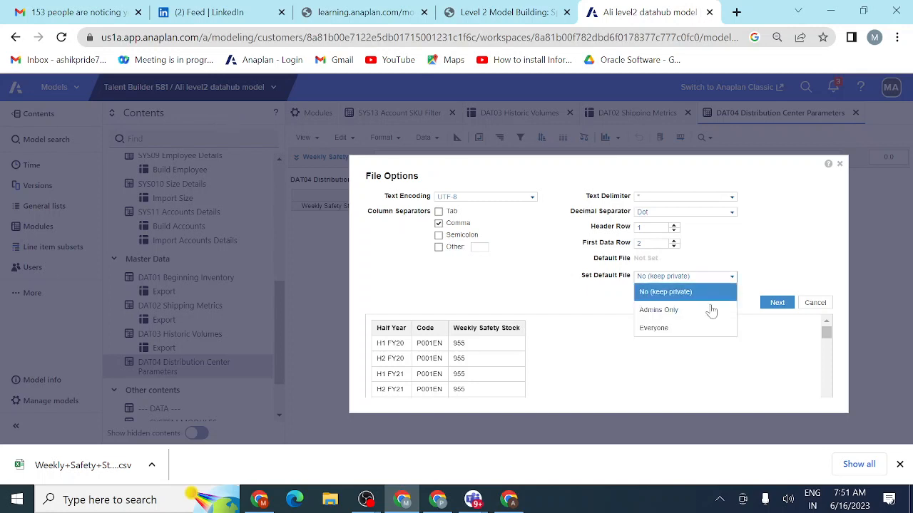
click(693, 329)
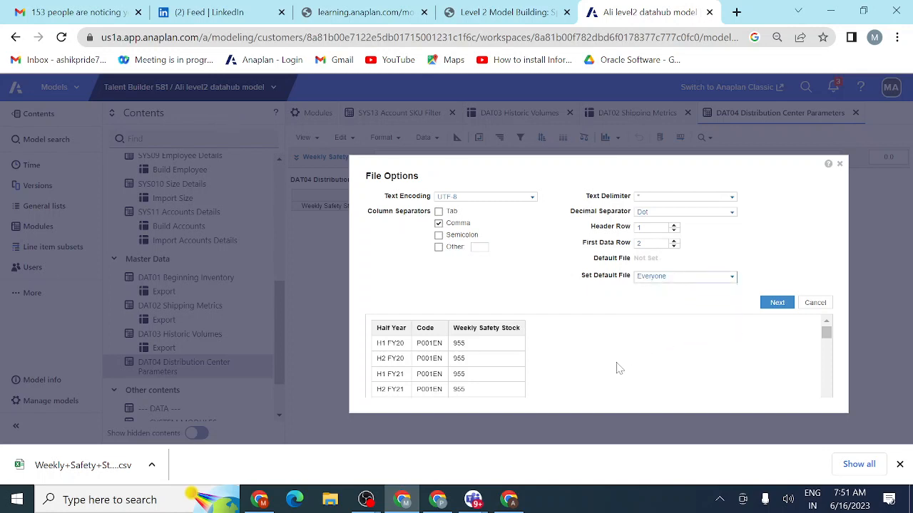
click(782, 303)
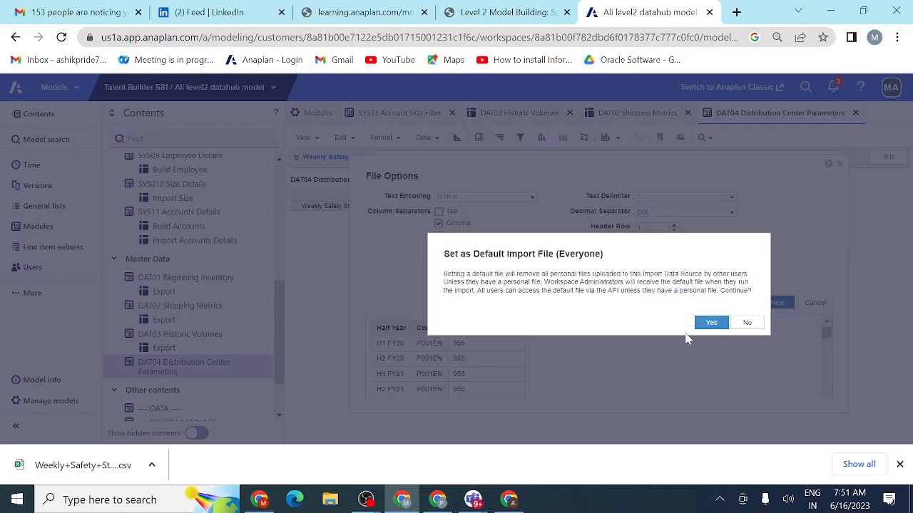
click(710, 325)
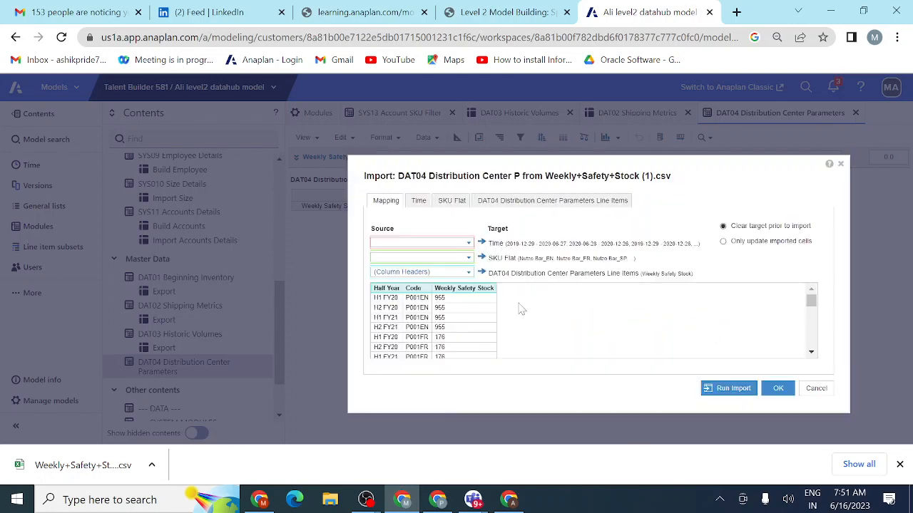
Map the Time target to Column 1: Half Year and SKU Flat to Column 2: Code
click(468, 246)
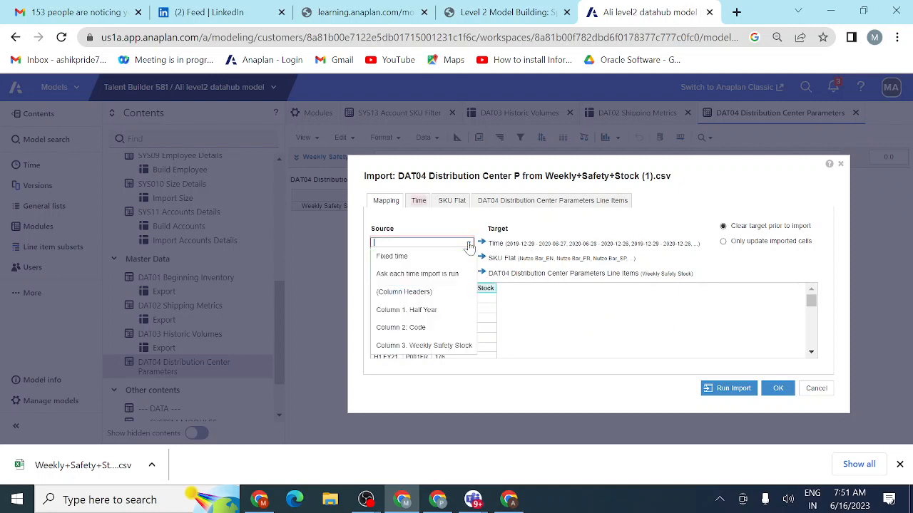
click(432, 310)
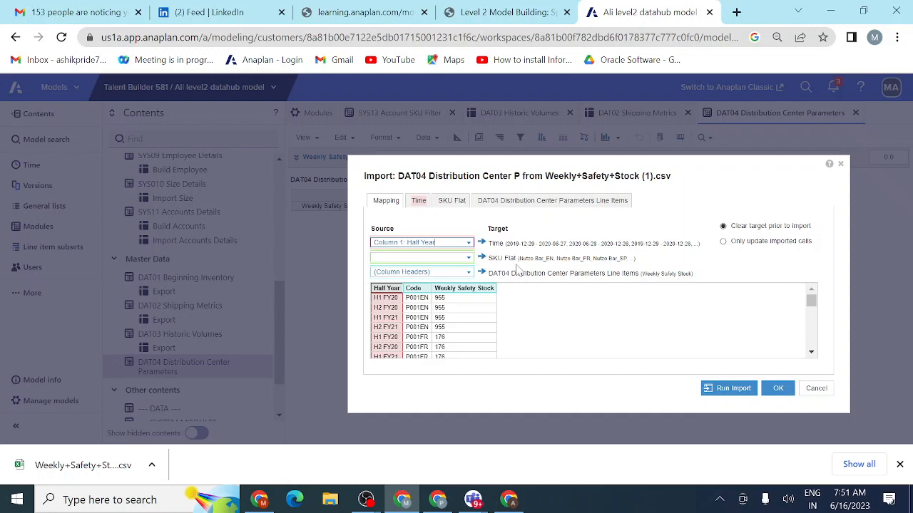
click(469, 261)
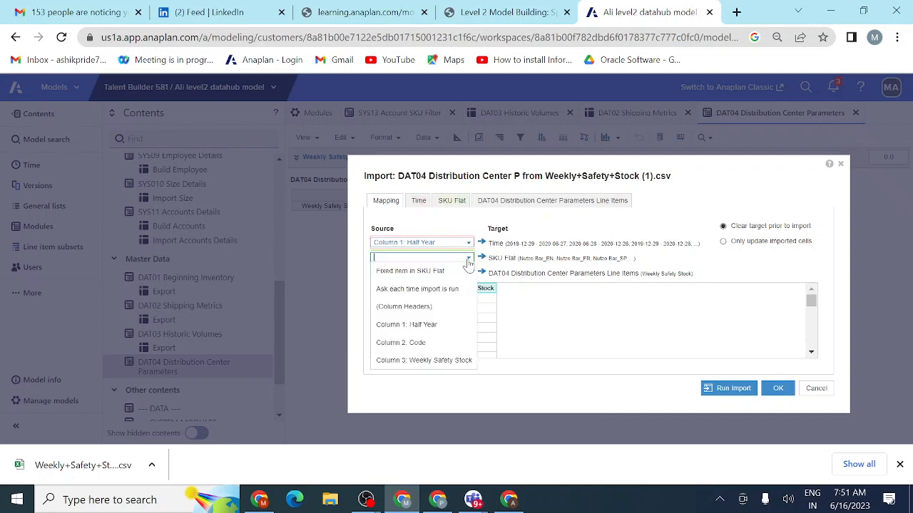
click(431, 343)
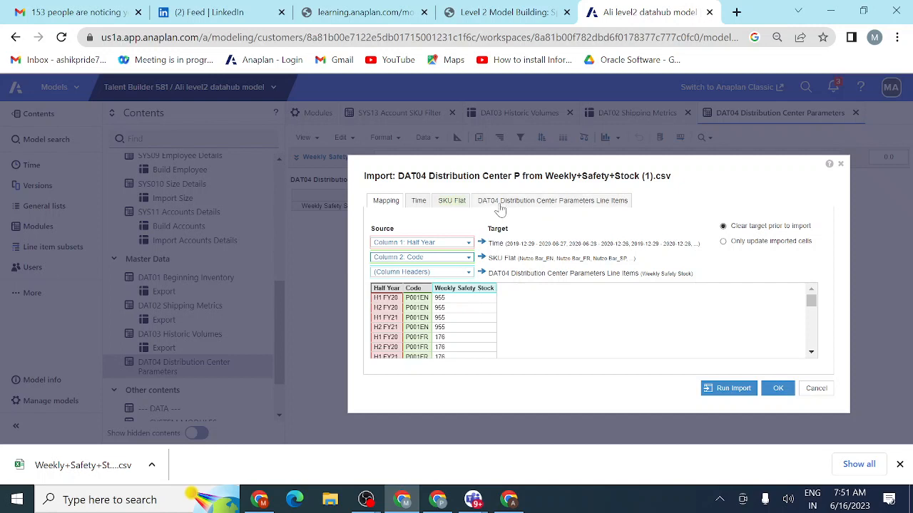
Review the Time, SKU Flat and line item mapping tabs of the import
click(417, 203)
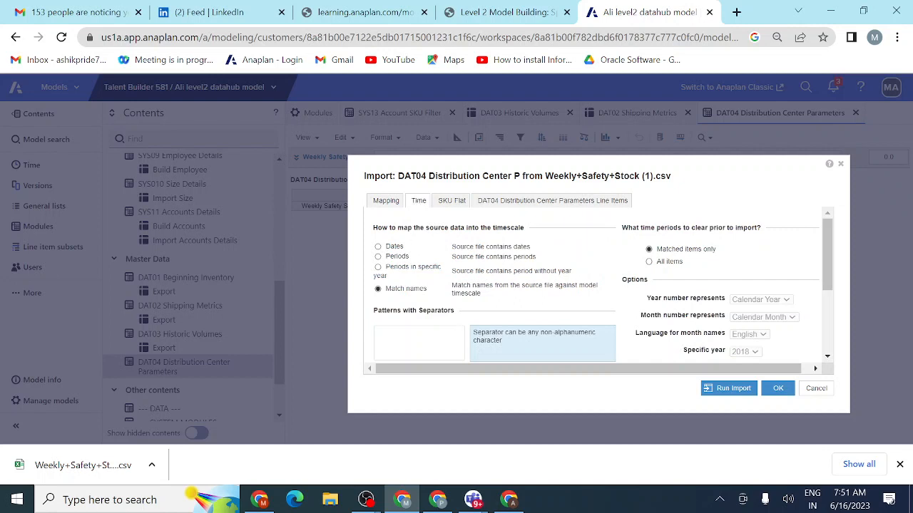
click(449, 204)
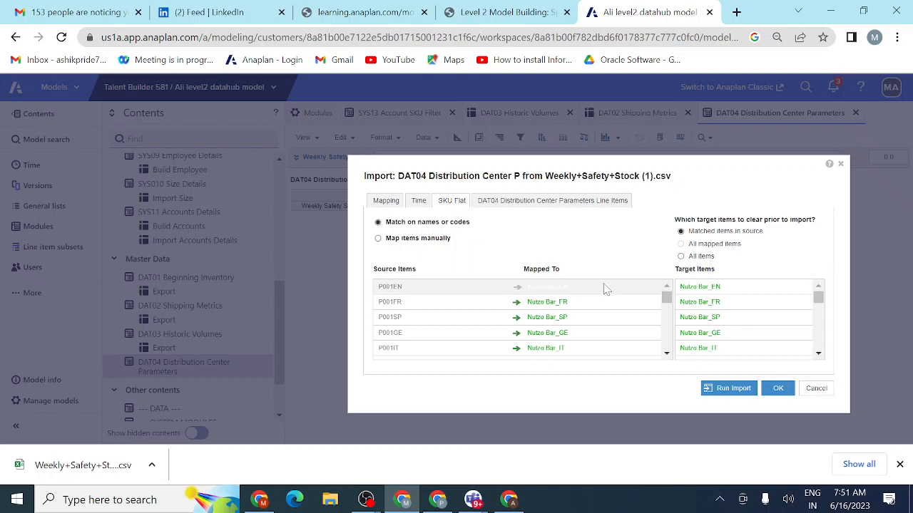
click(559, 202)
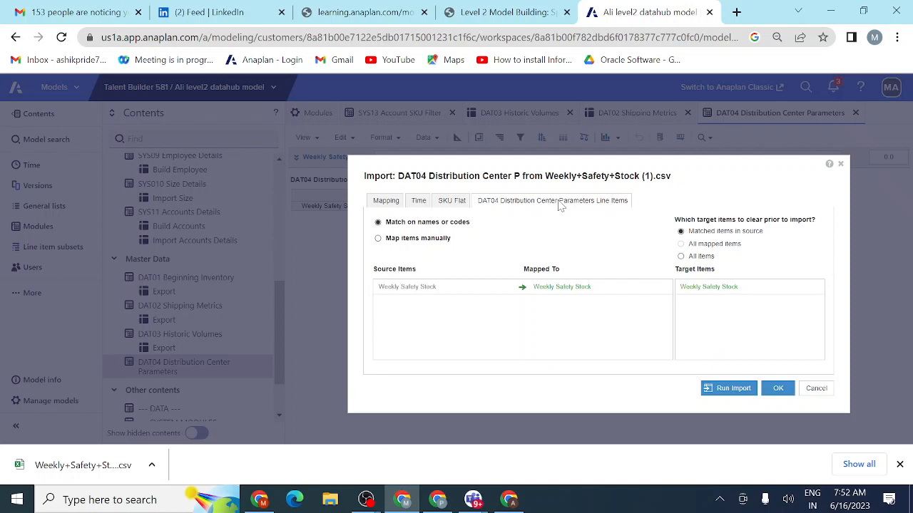
click(386, 202)
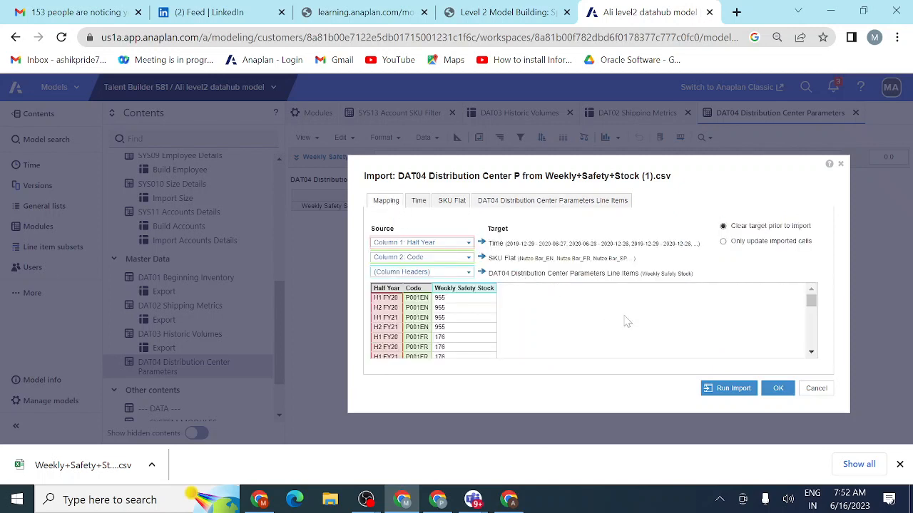
Run the import into the DAT04 module and close the import results
click(729, 394)
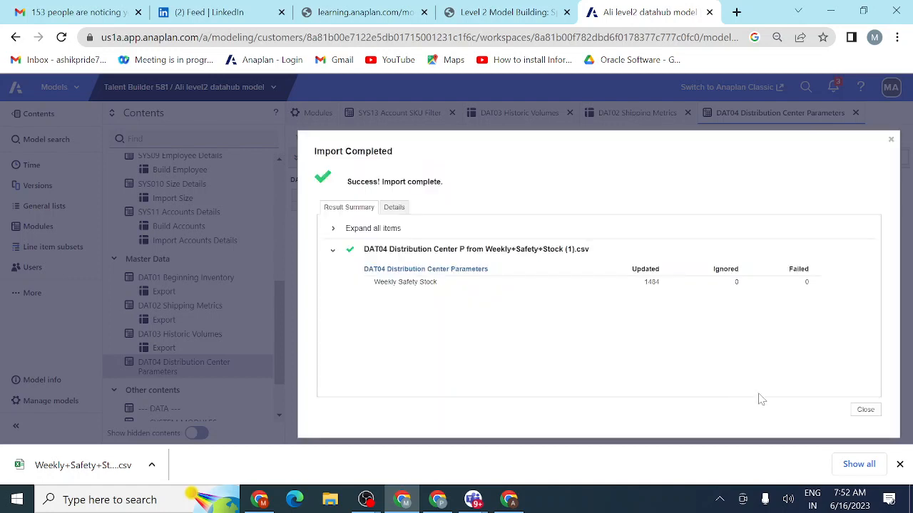
click(867, 409)
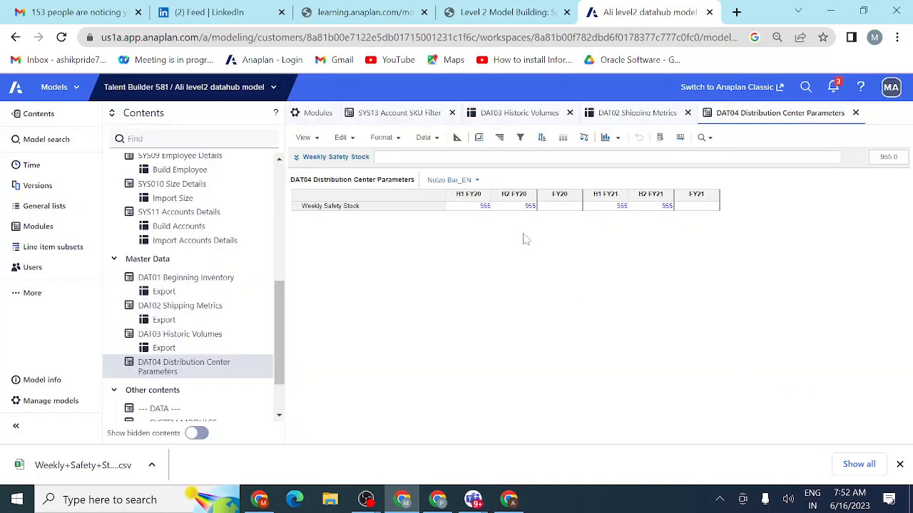
Mark the DAT04 data import activity as completed on the course page
click(507, 12)
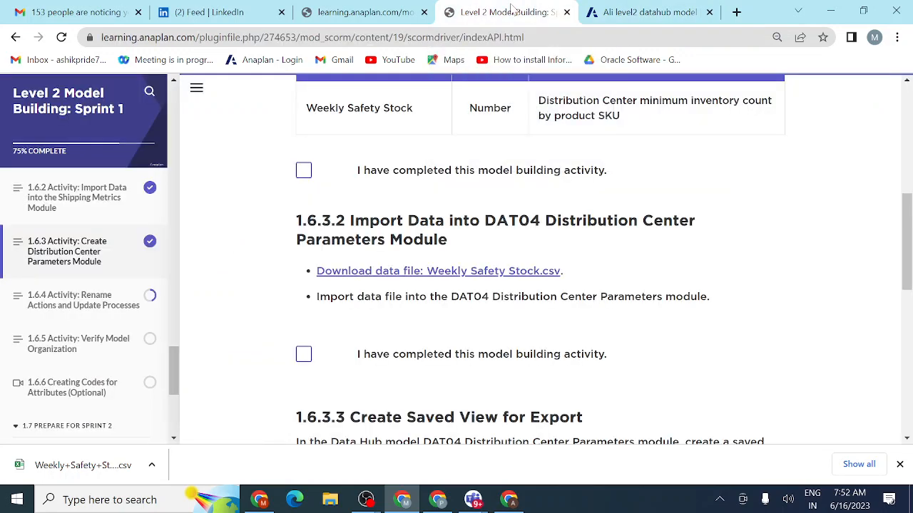
scroll(381, 348, down, 5)
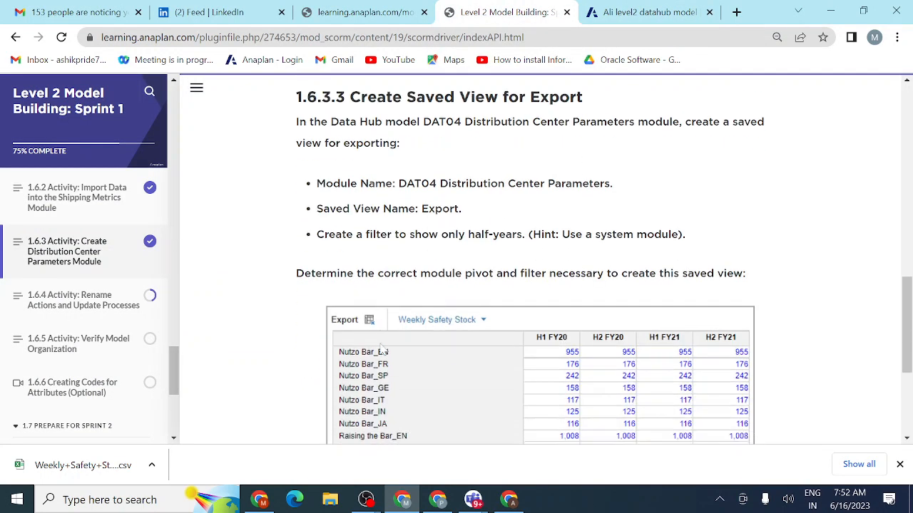
scroll(381, 349, up, 3)
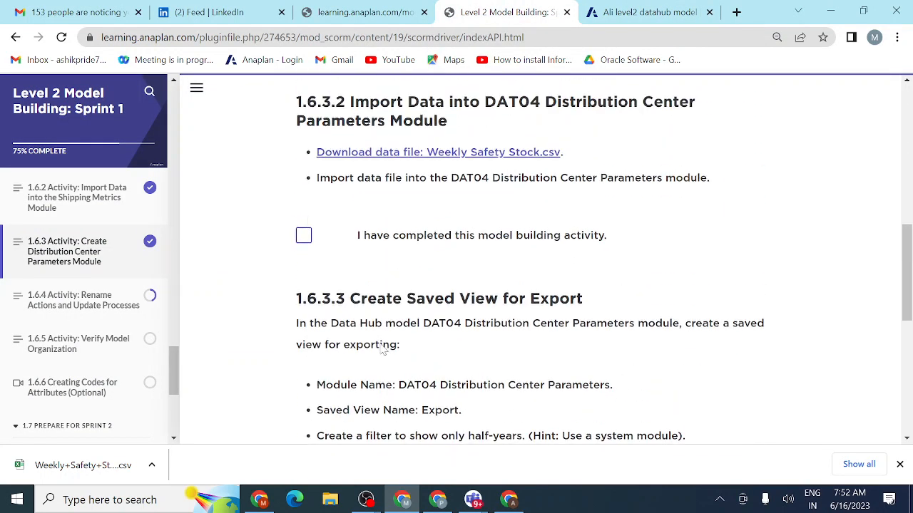
click(303, 237)
scroll(540, 344, down, 2)
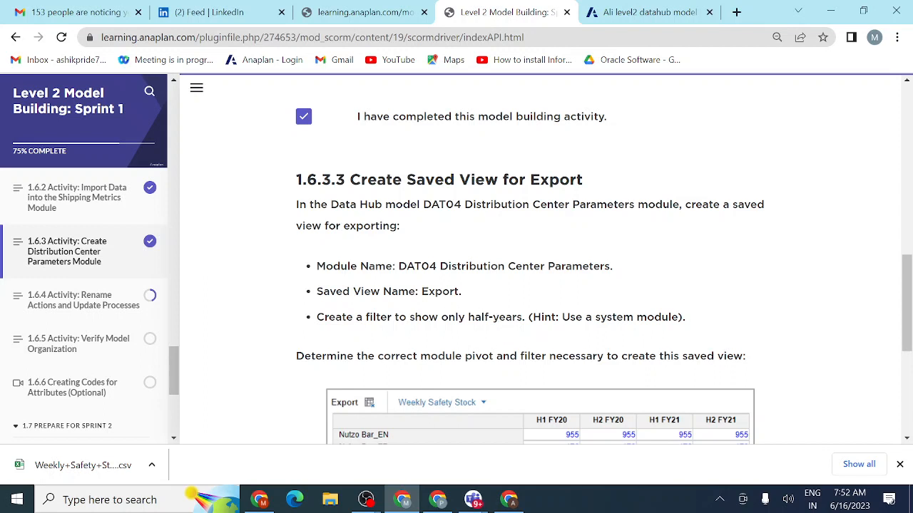
Save the DAT04 Distribution Center Parameters module view as a saved view named Export and open it
drag(422, 291, 480, 292)
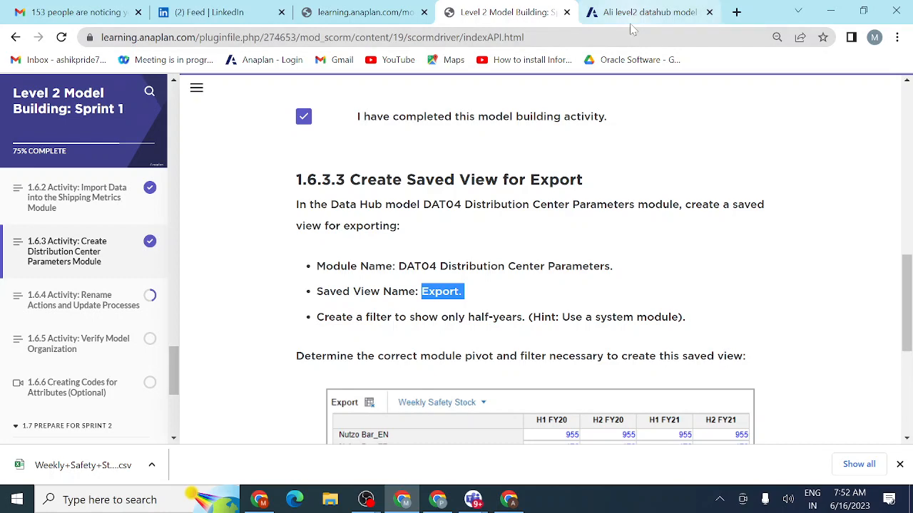
click(649, 14)
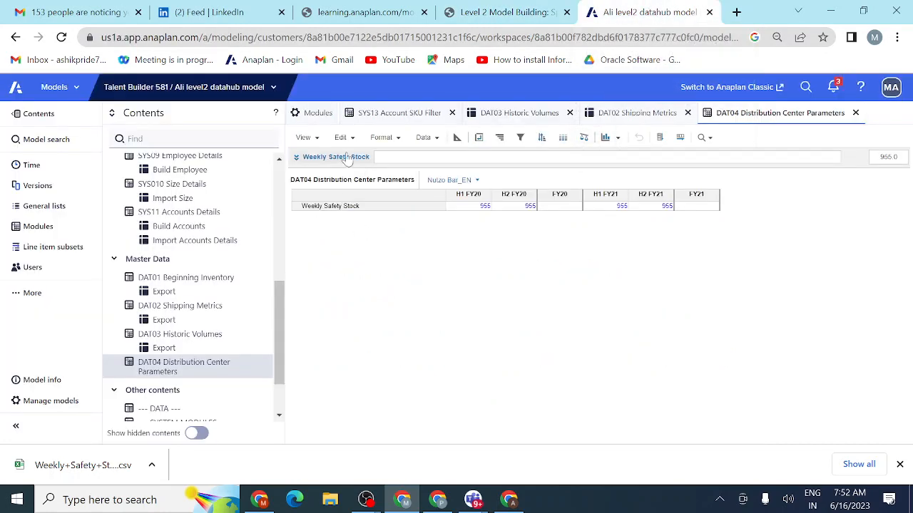
click(317, 139)
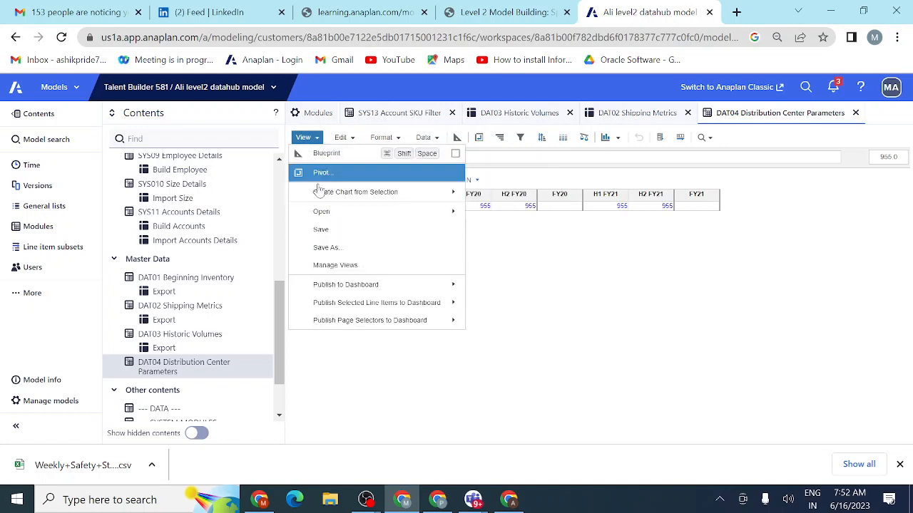
click(336, 249)
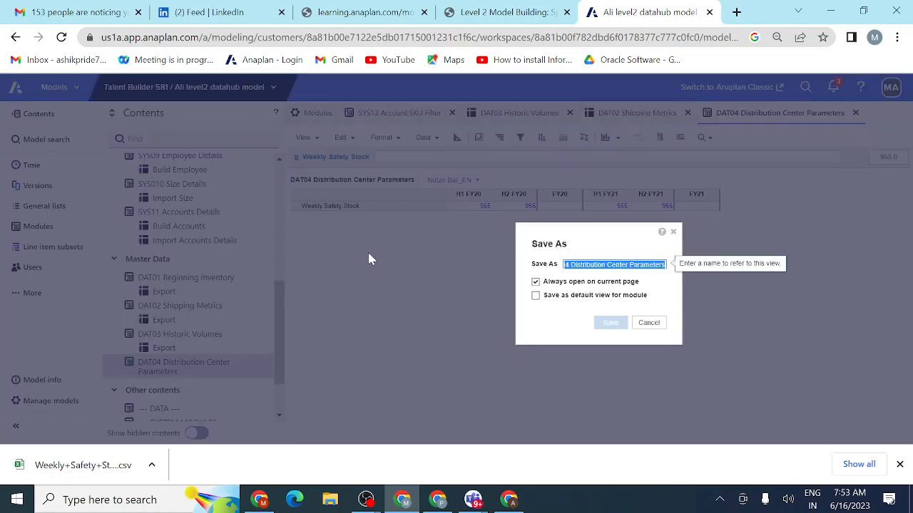
text(Export)
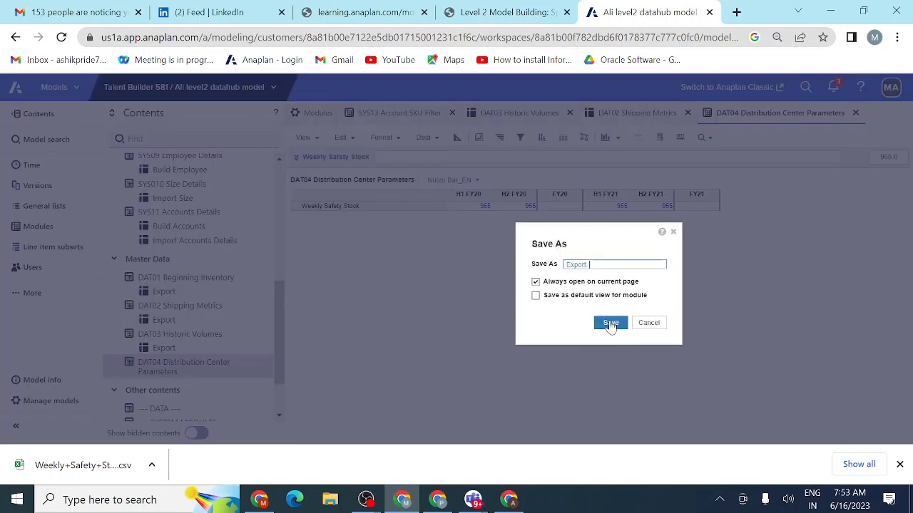
click(610, 323)
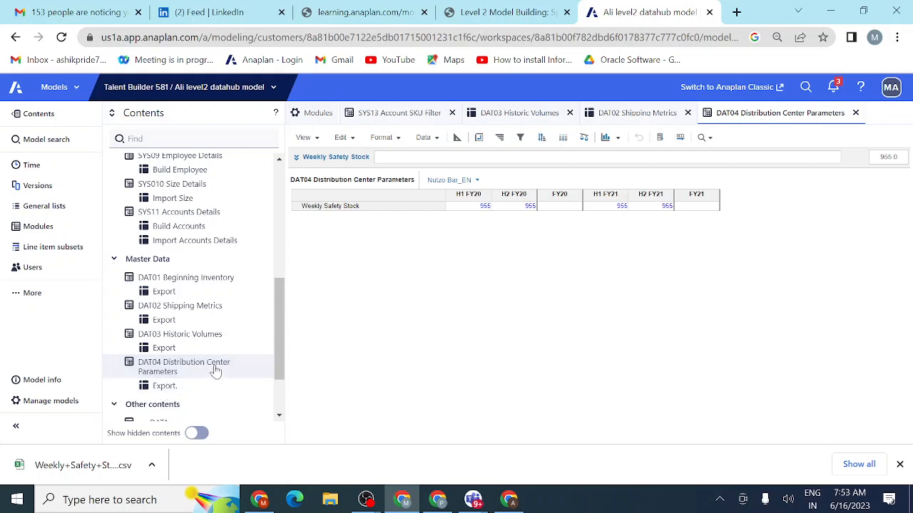
click(162, 390)
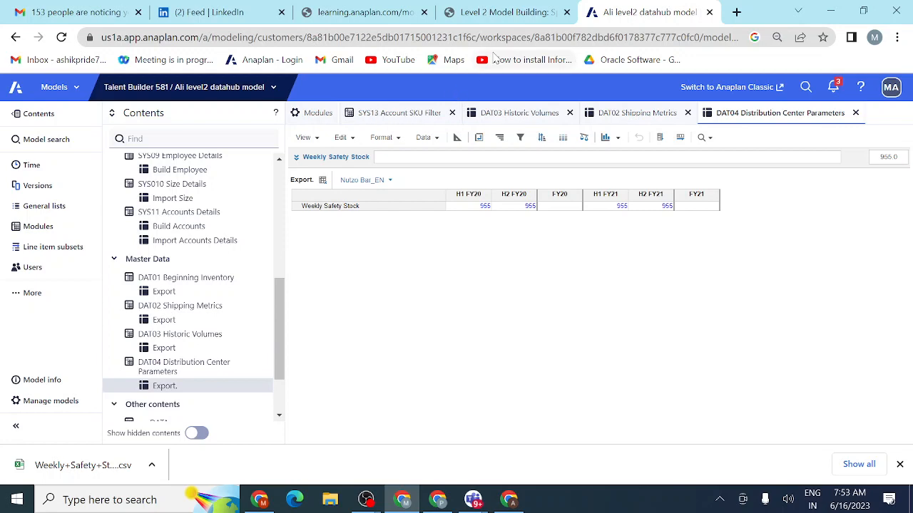
Review the course's filter and pivot requirements for the Export saved view
click(520, 18)
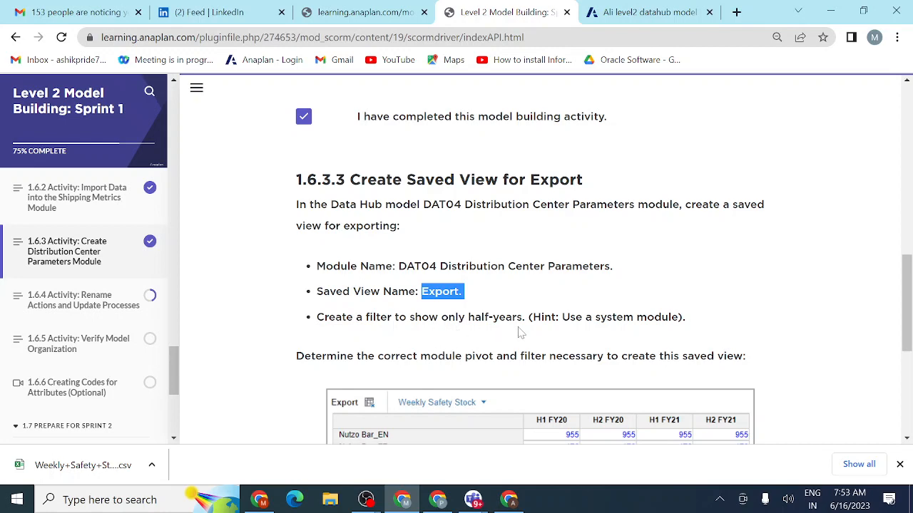
scroll(596, 334, down, 3)
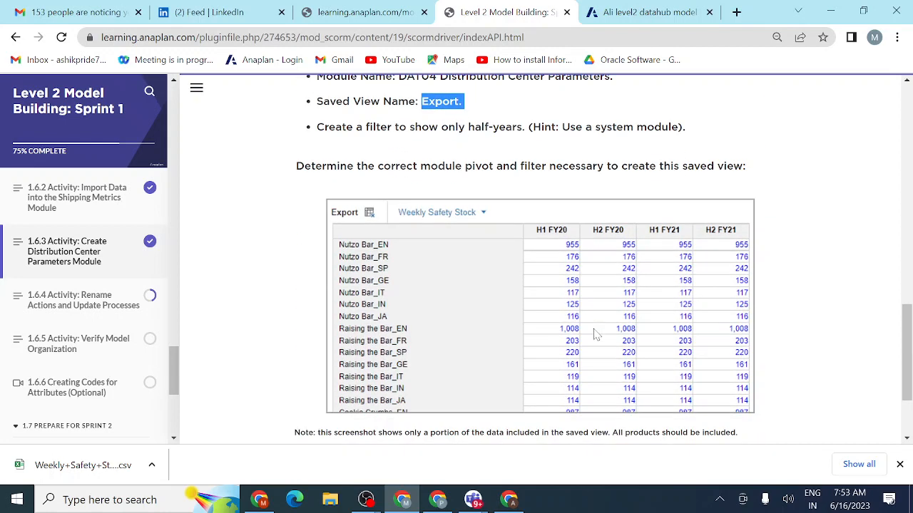
scroll(595, 334, up, 3)
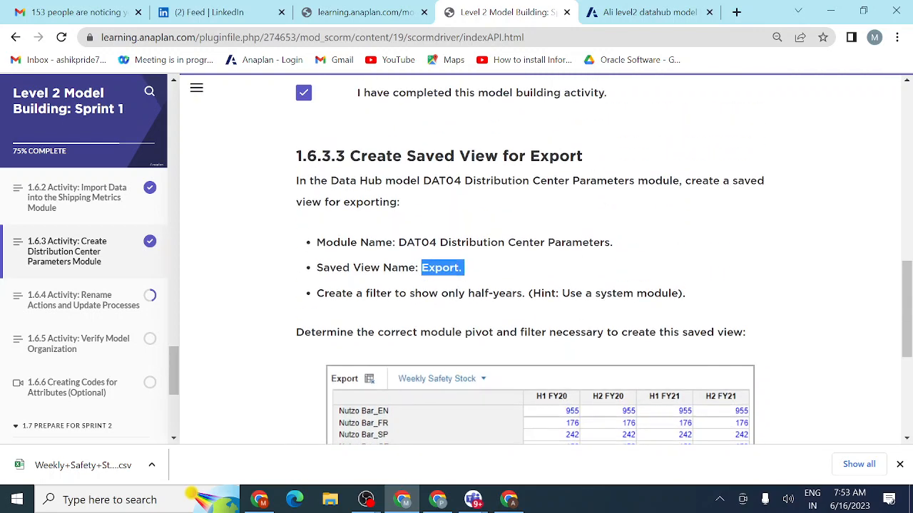
click(626, 13)
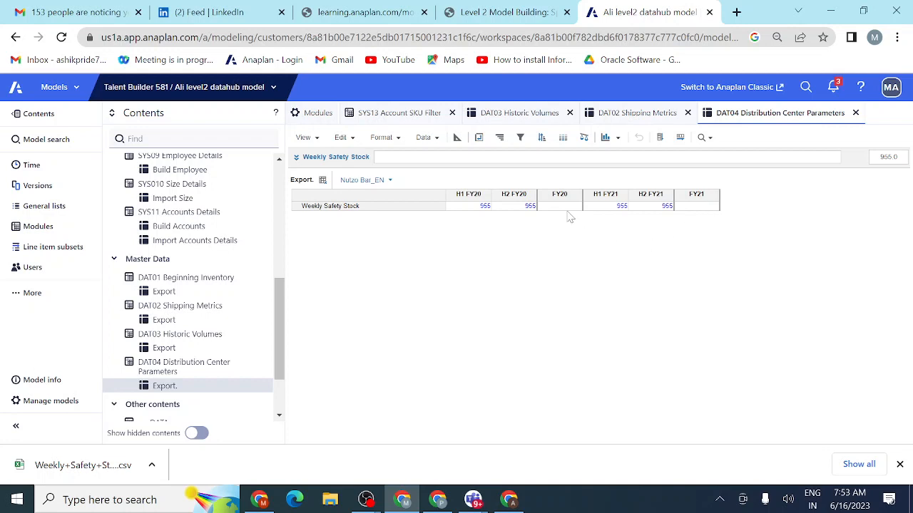
Set the Weekly Safety Stock line item's summary method to Sum
mouse_move(563, 200)
click(457, 139)
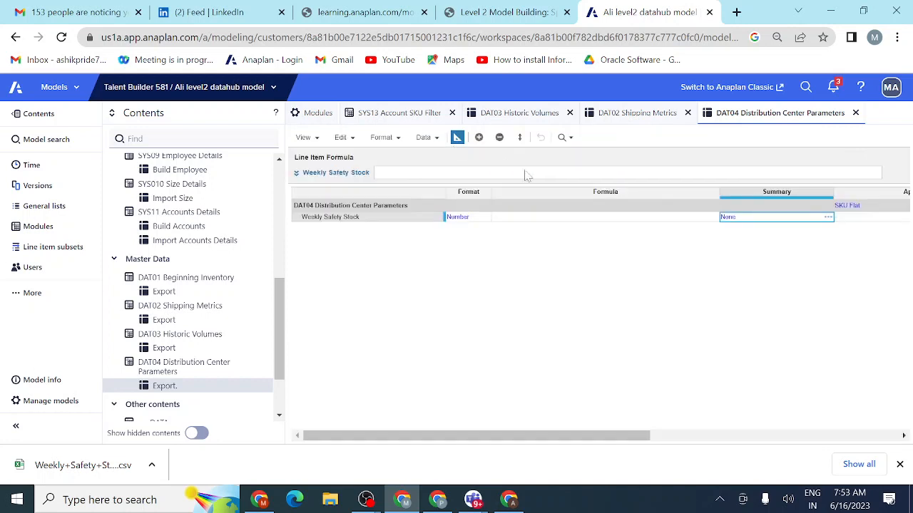
click(827, 218)
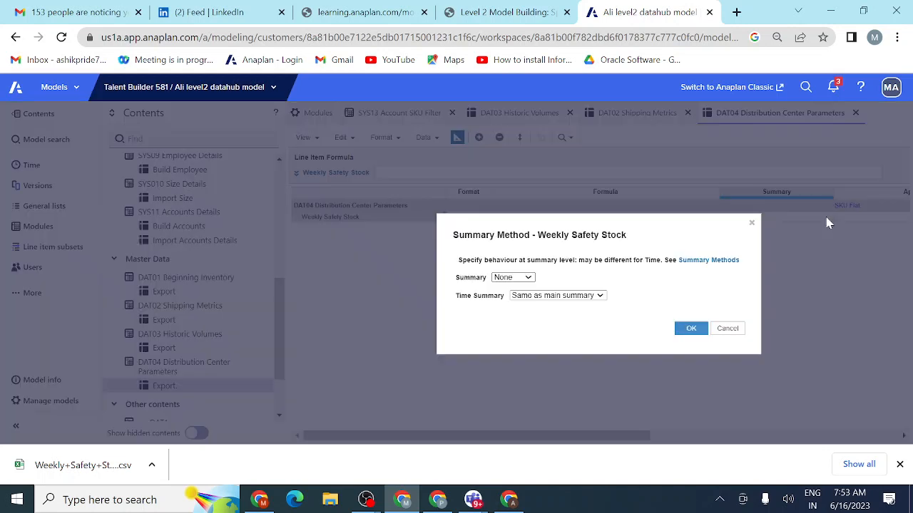
click(529, 279)
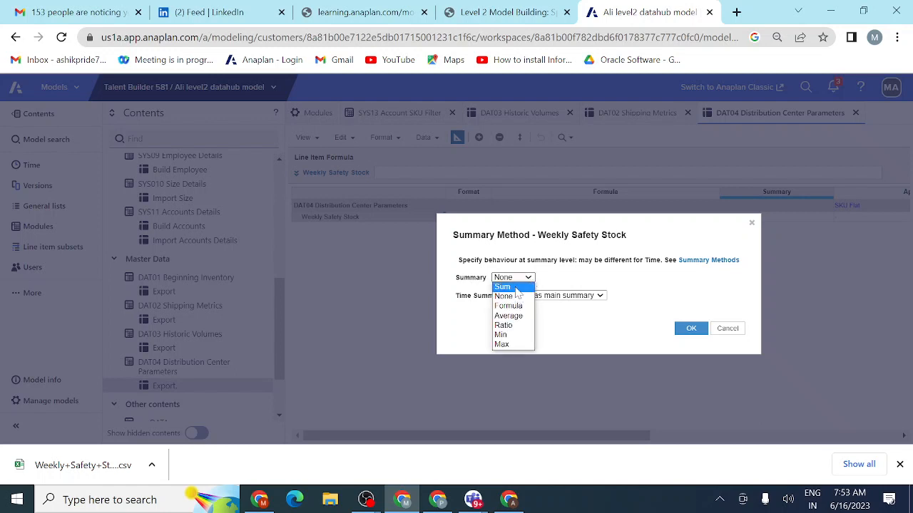
click(516, 291)
click(689, 330)
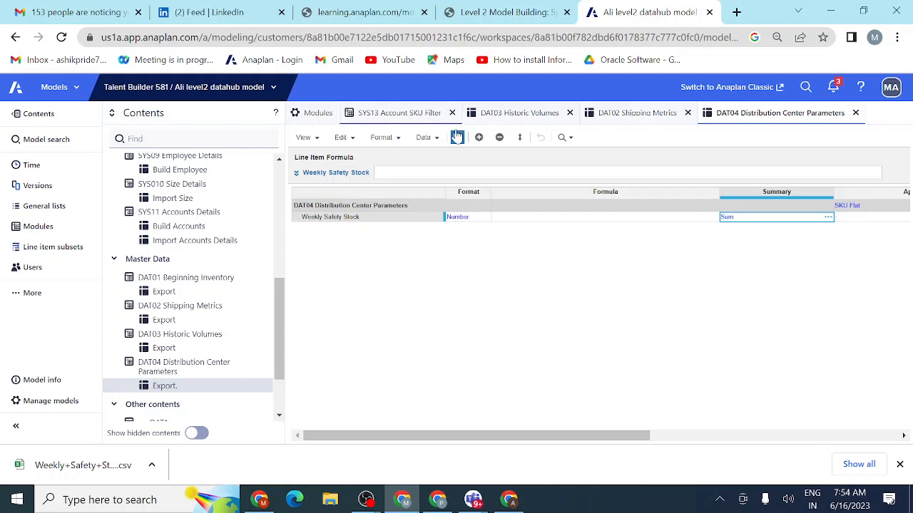
click(457, 137)
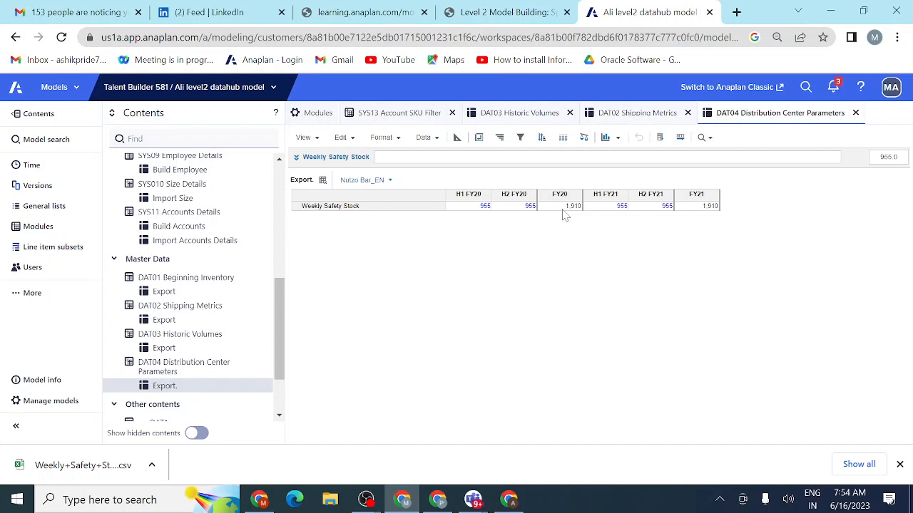
Set the Weekly Safety Stock summary method back to None
click(457, 139)
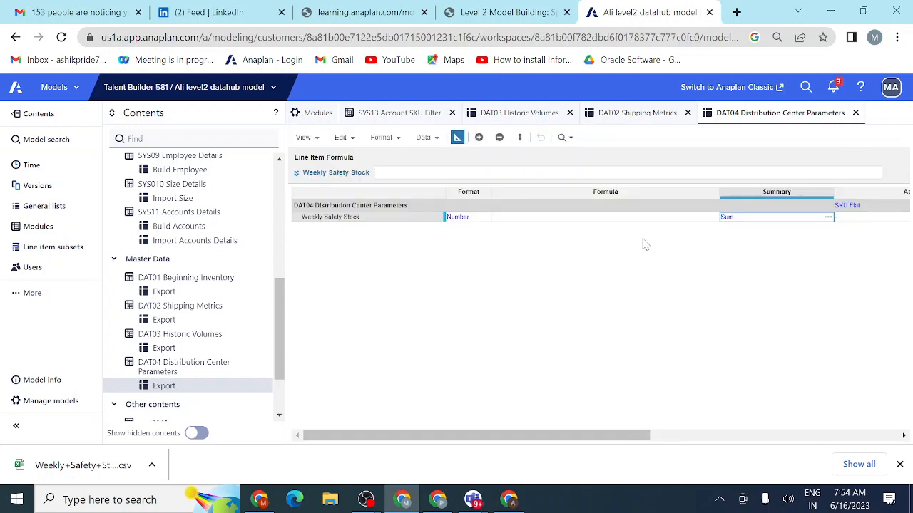
click(828, 218)
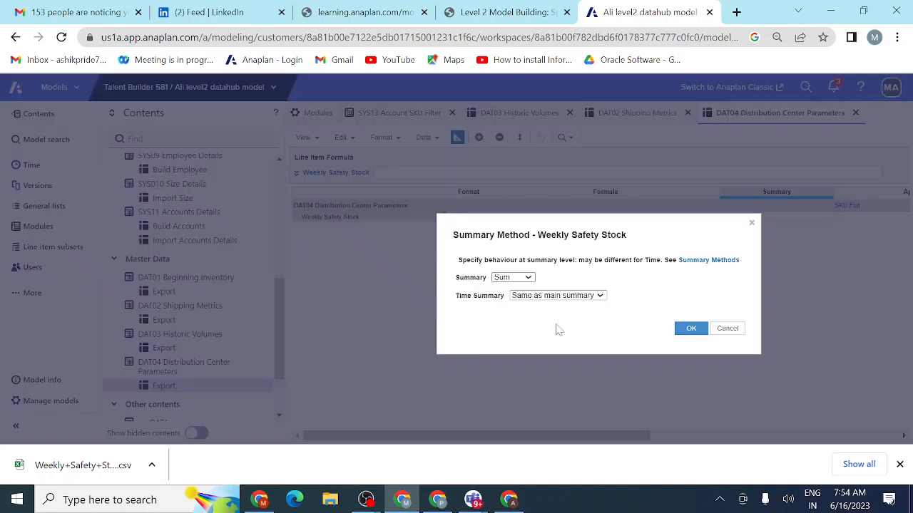
click(529, 280)
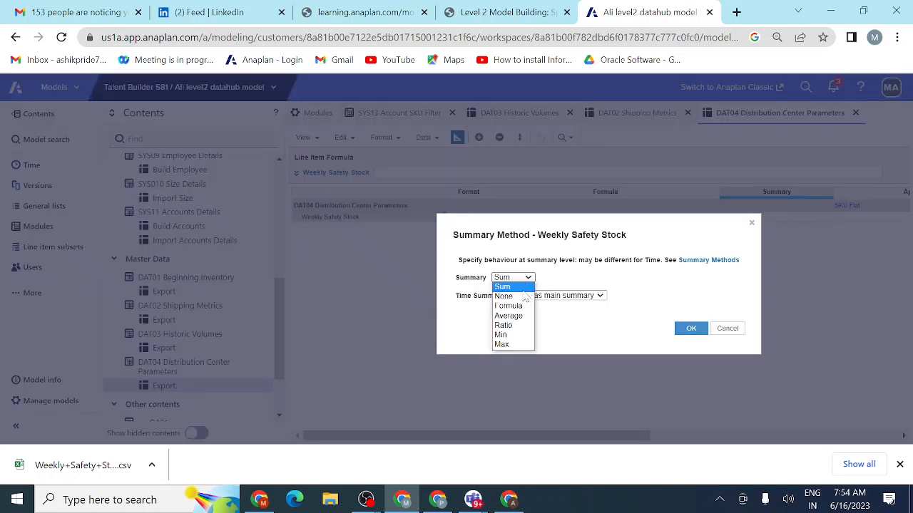
click(519, 298)
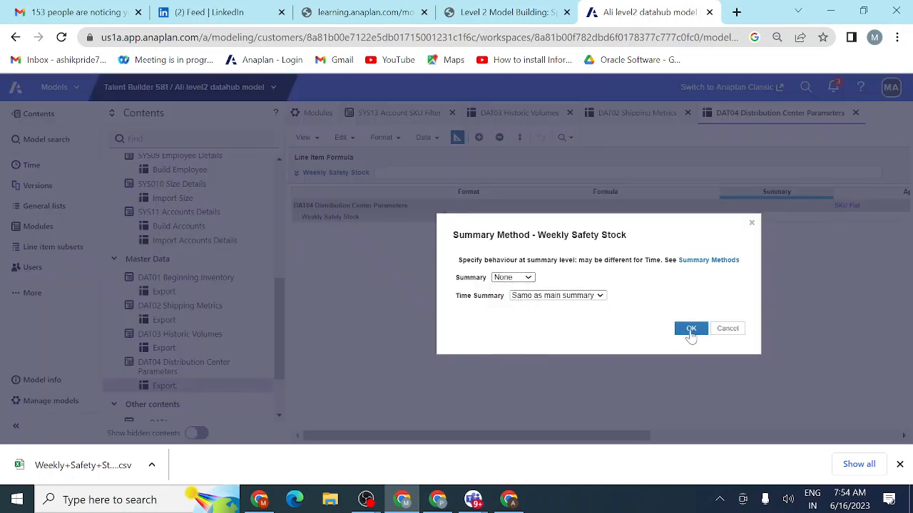
click(691, 330)
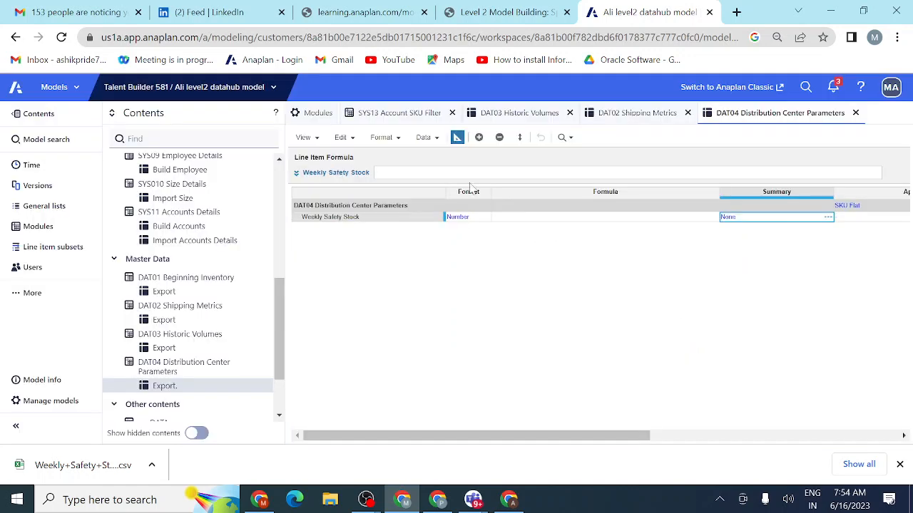
click(457, 139)
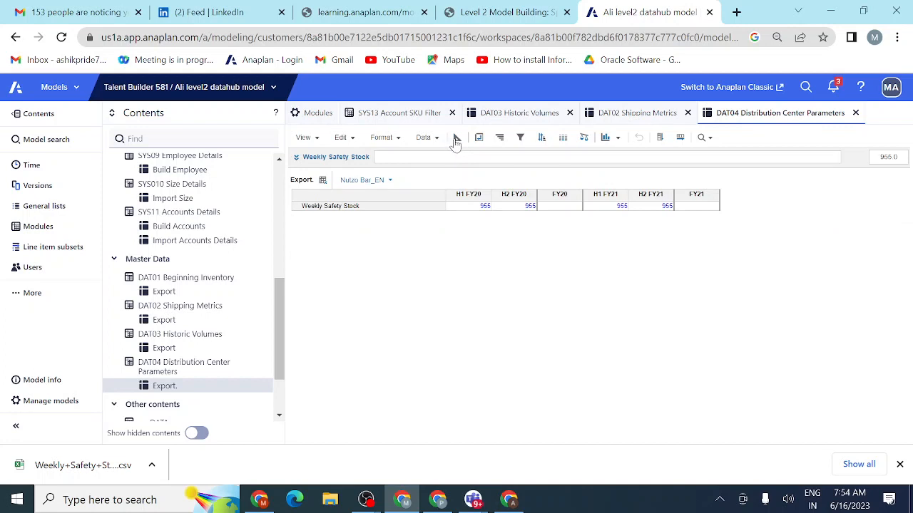
Add a Time filter using the SYS02 Time Settings by Half Year HY only? line item and apply it
click(522, 139)
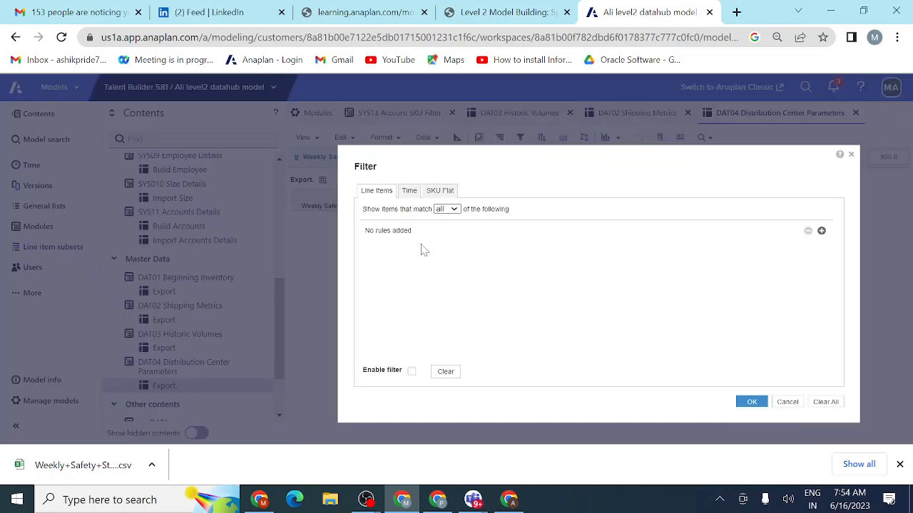
click(410, 193)
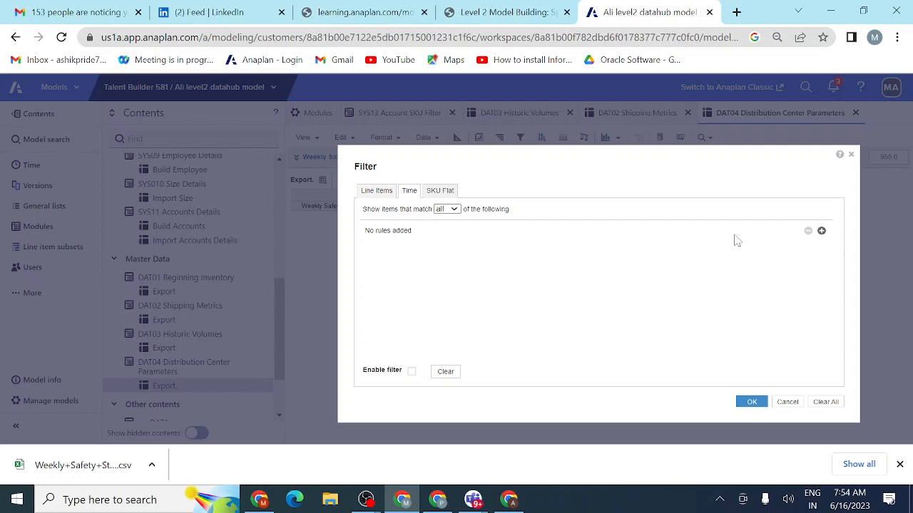
click(821, 232)
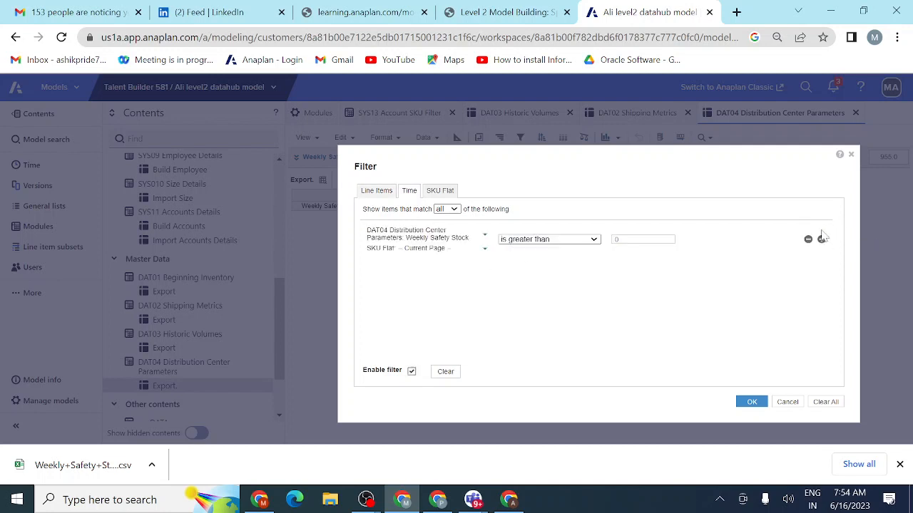
click(485, 236)
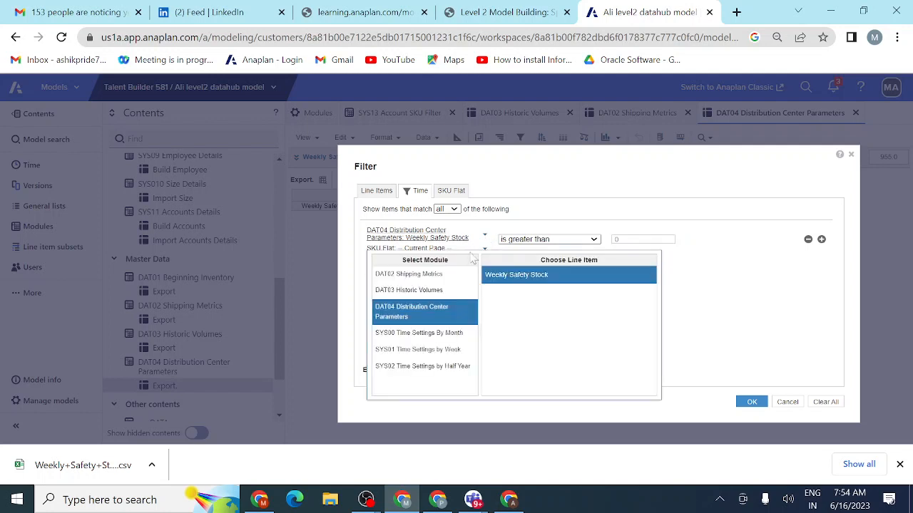
click(426, 369)
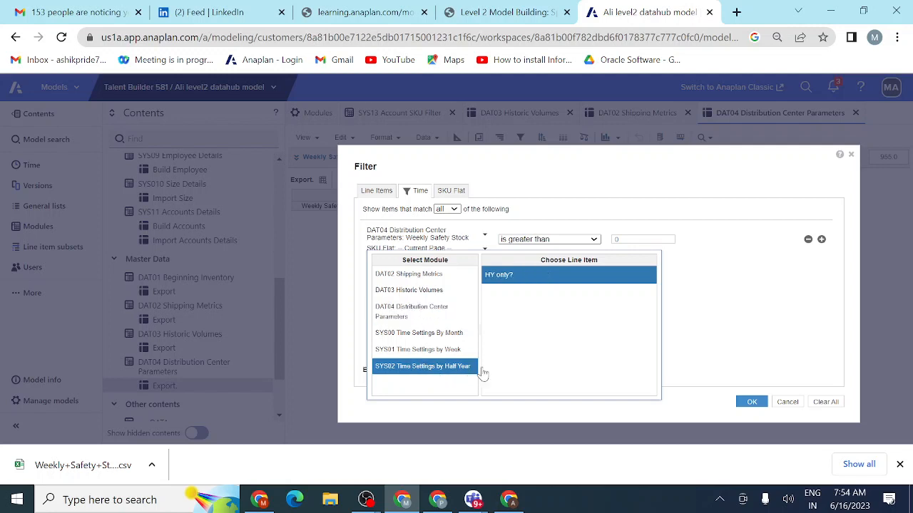
click(722, 333)
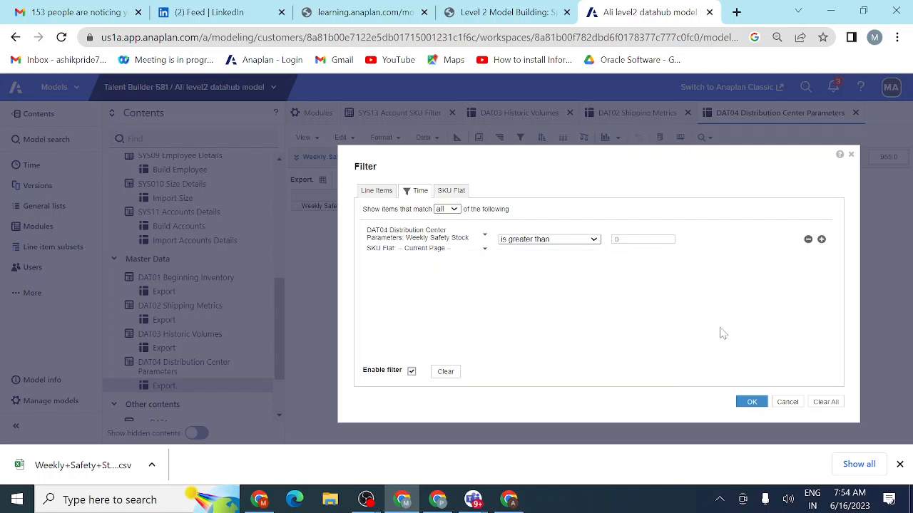
click(751, 403)
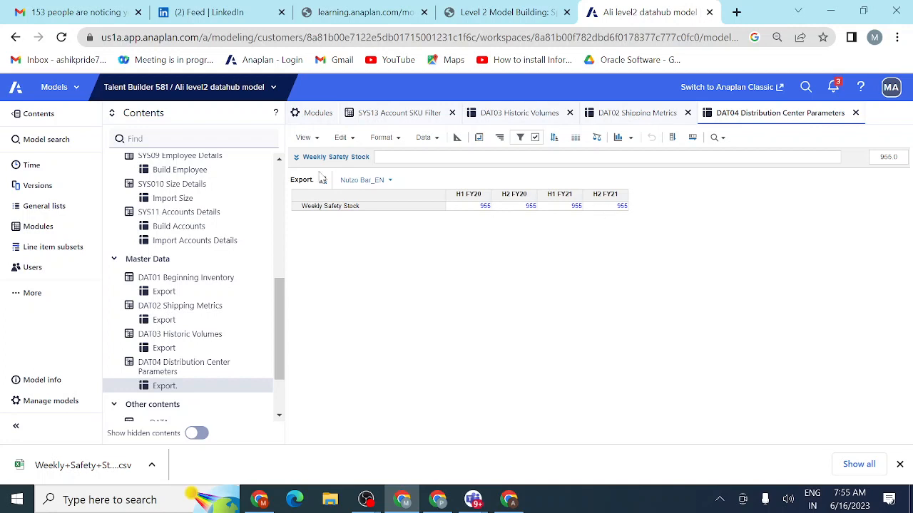
Save the filtered view again, marking it as the default view for the module
click(318, 141)
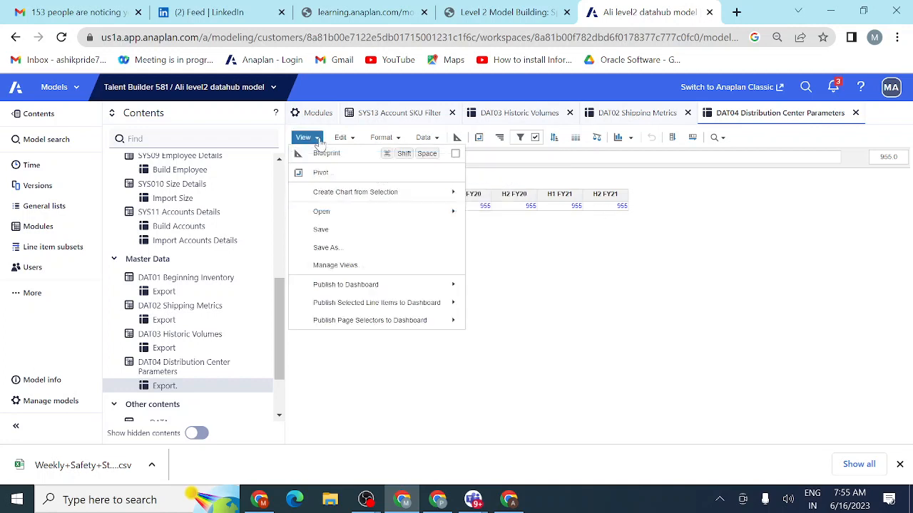
click(327, 247)
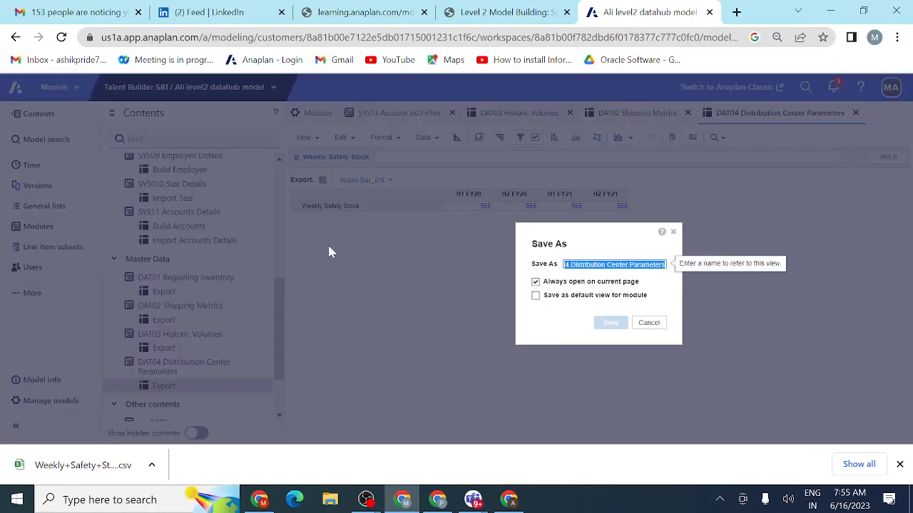
click(536, 297)
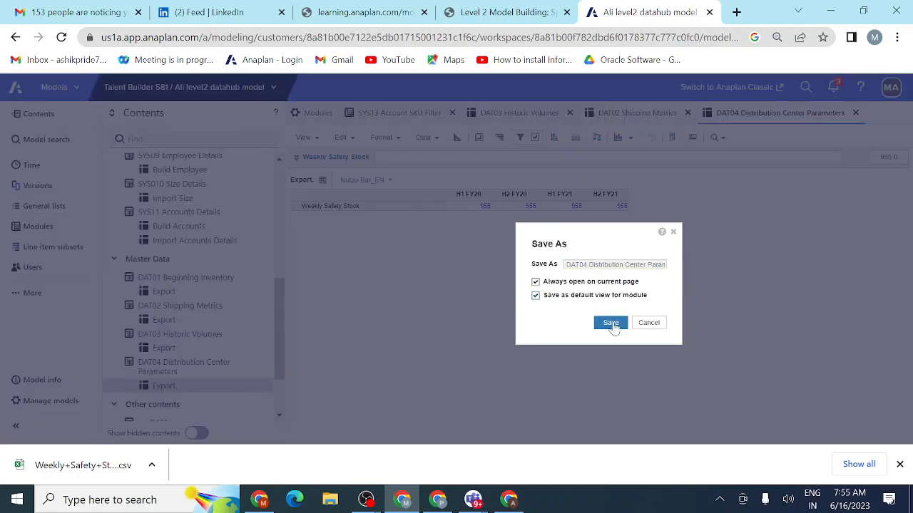
click(611, 323)
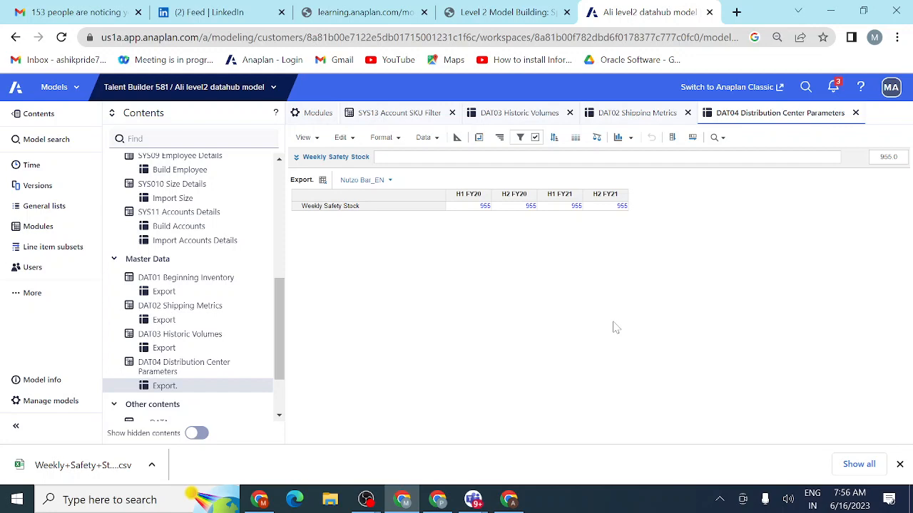
Compare the filtered view with the expected Export screenshot on the course page
click(513, 12)
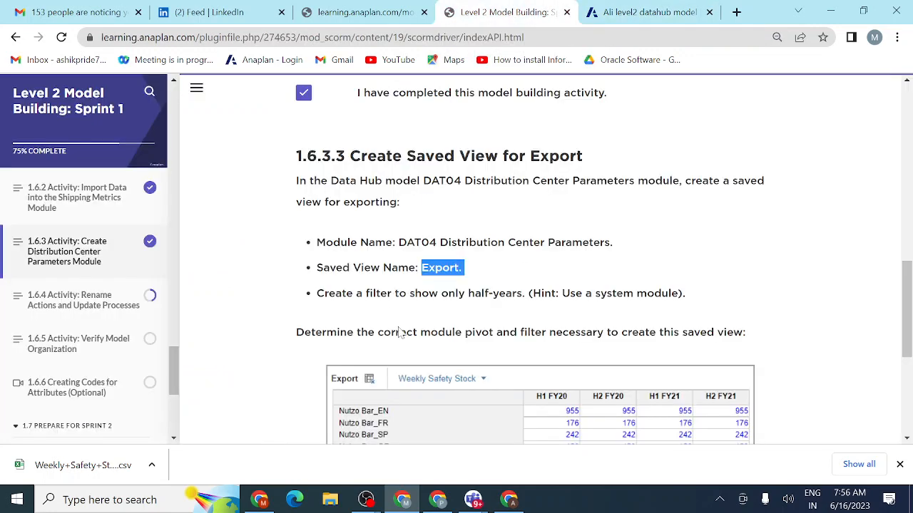
scroll(479, 357, down, 4)
scroll(491, 360, up, 2)
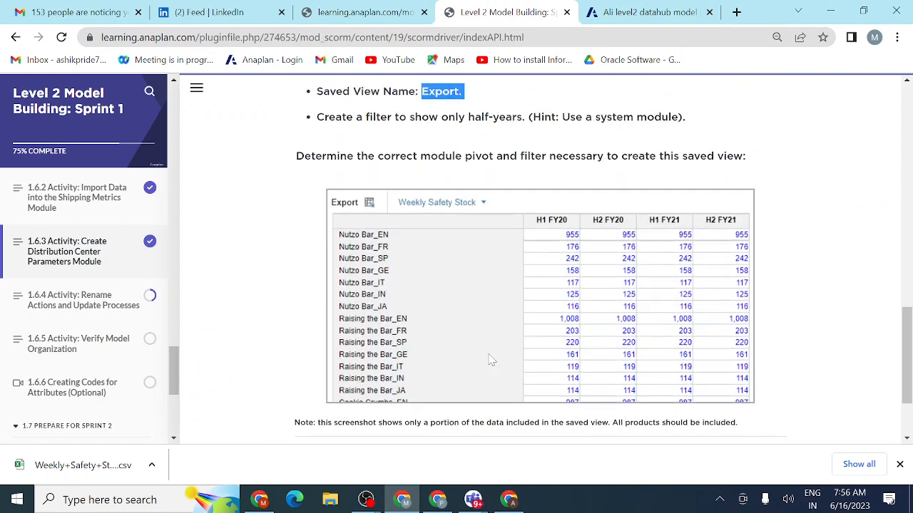
Pivot the Export view so SKU Flat is on rows, Time on columns and Line Items on pages
click(662, 14)
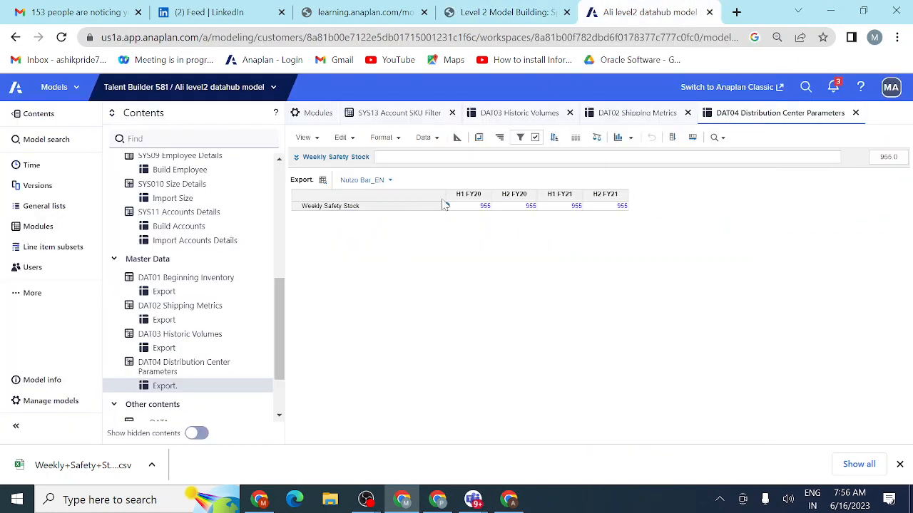
click(478, 137)
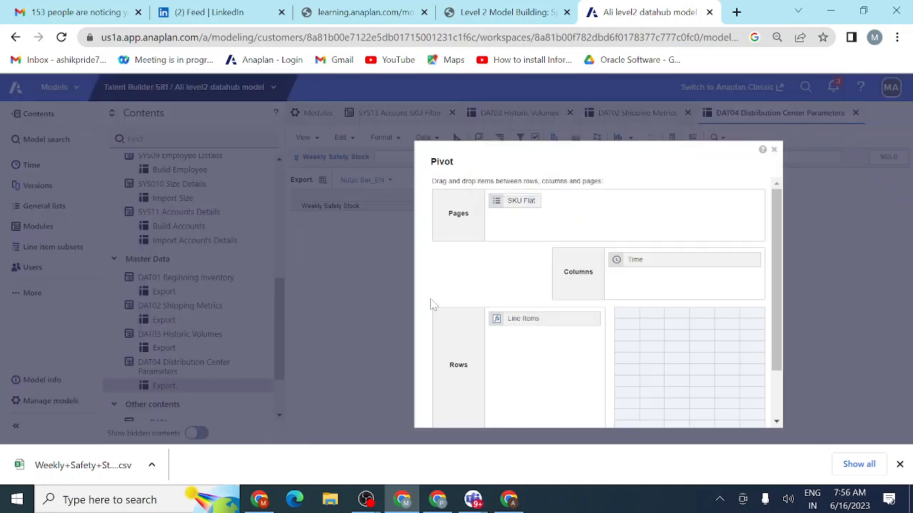
click(518, 325)
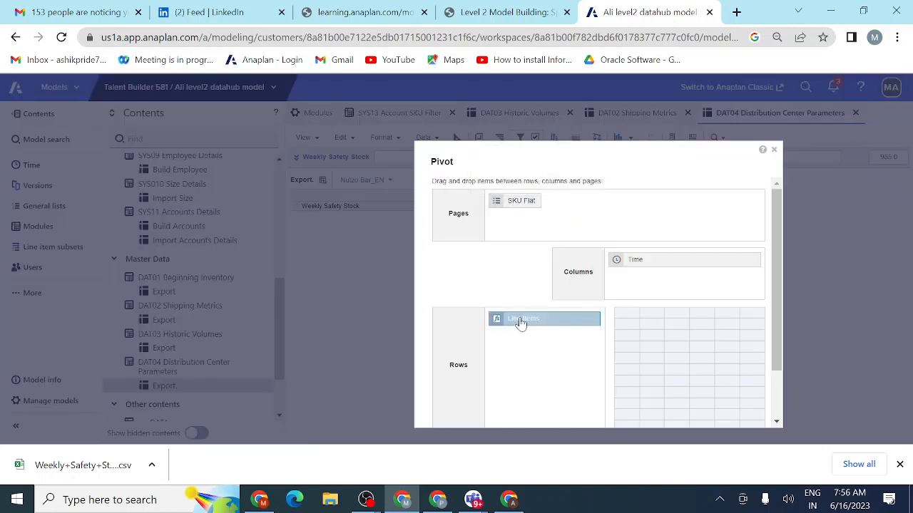
drag(521, 324, 524, 278)
drag(523, 236, 524, 233)
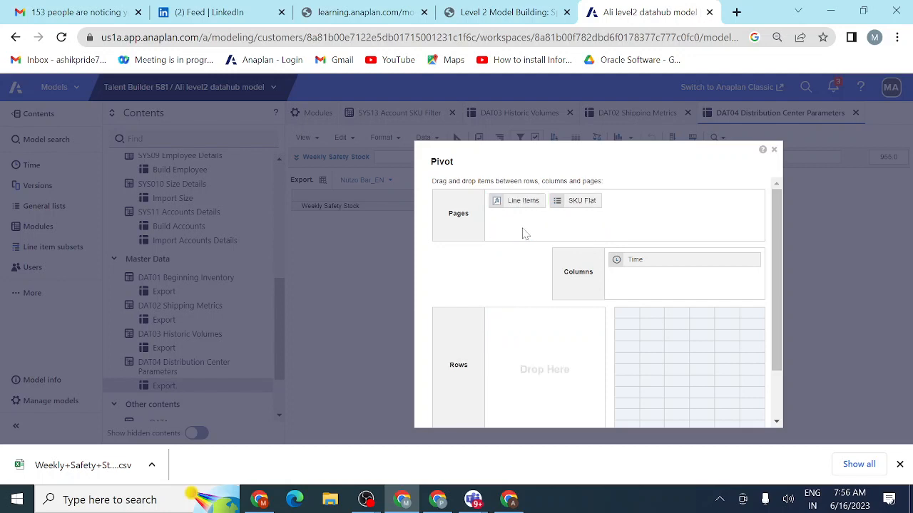
drag(576, 207, 516, 340)
drag(781, 308, 780, 418)
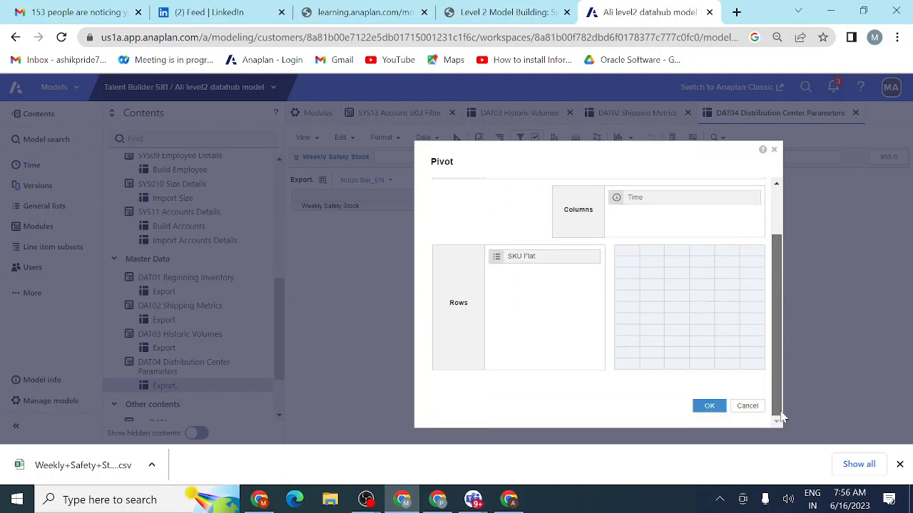
click(709, 406)
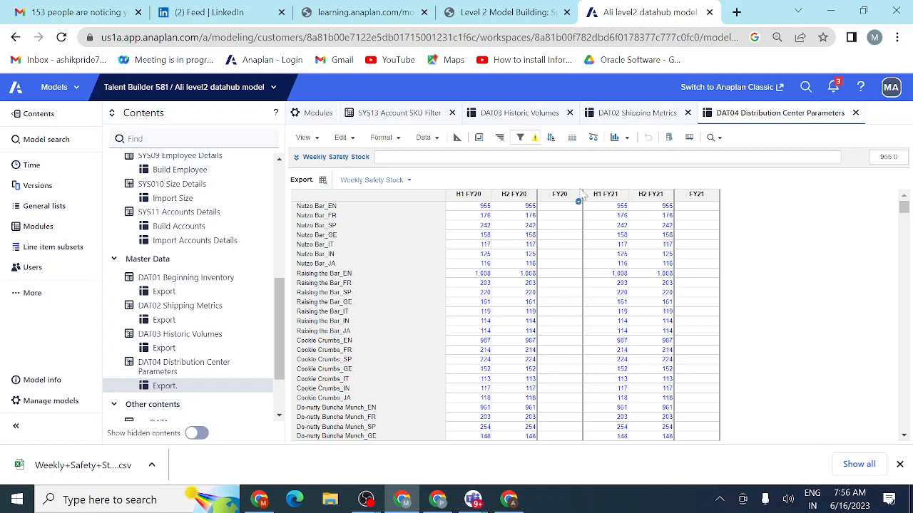
Clear the existing Time filter and add a new rule using SYS02 Time Settings by Half Year HY only?, then apply it
click(520, 138)
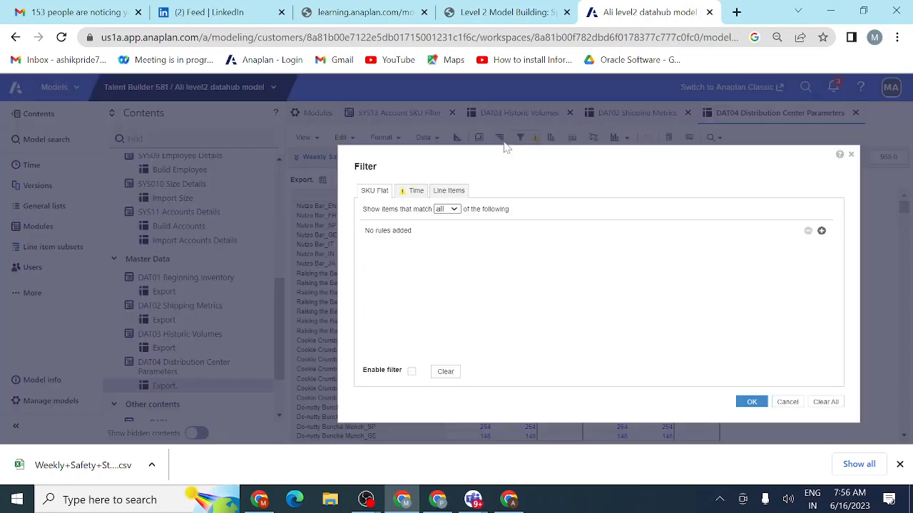
click(416, 192)
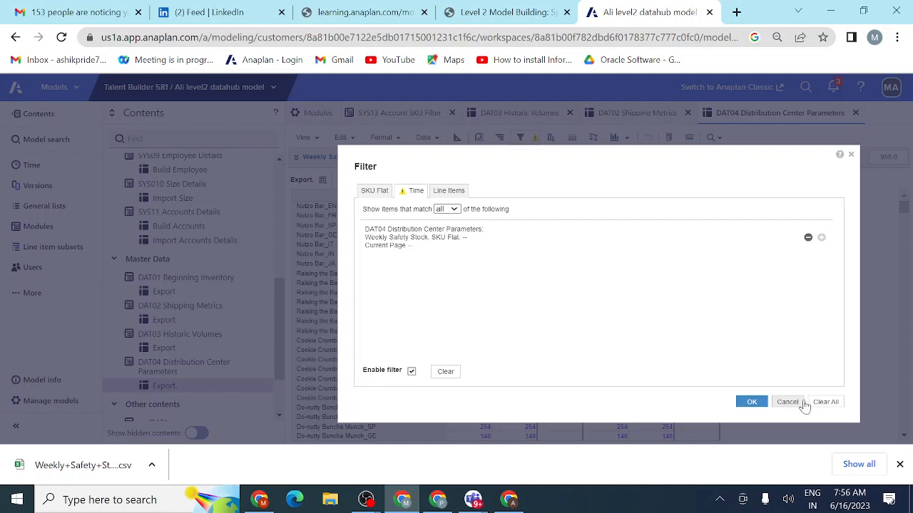
click(826, 402)
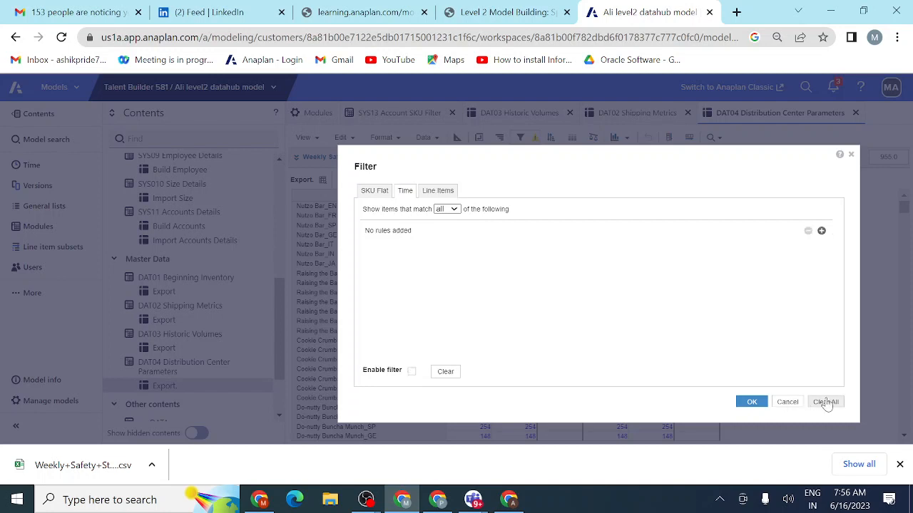
click(821, 233)
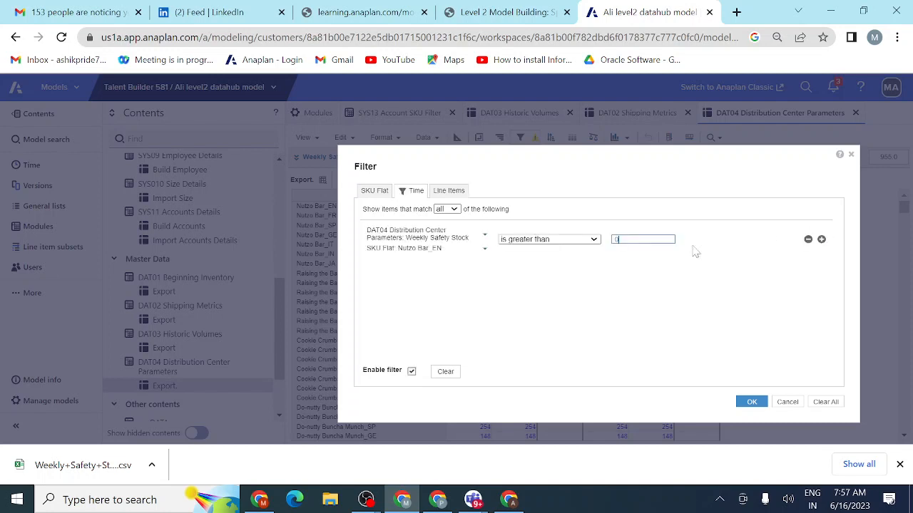
click(485, 237)
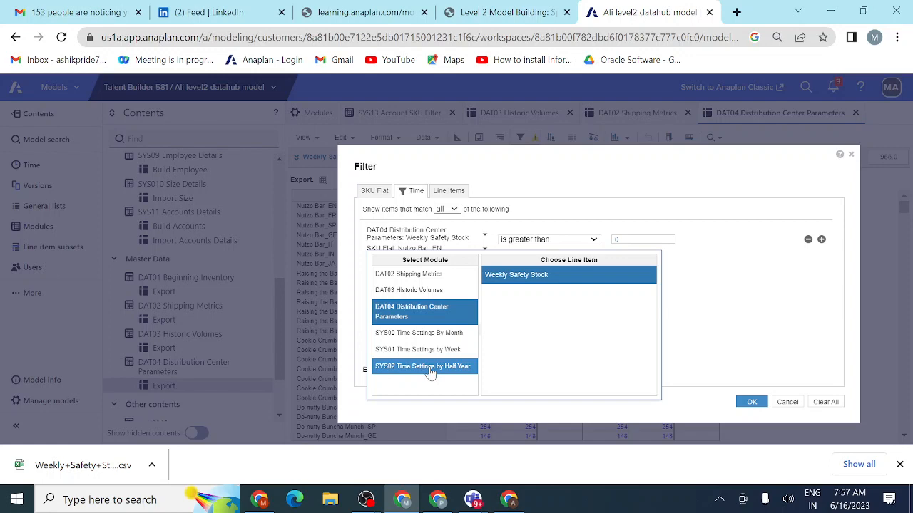
click(430, 368)
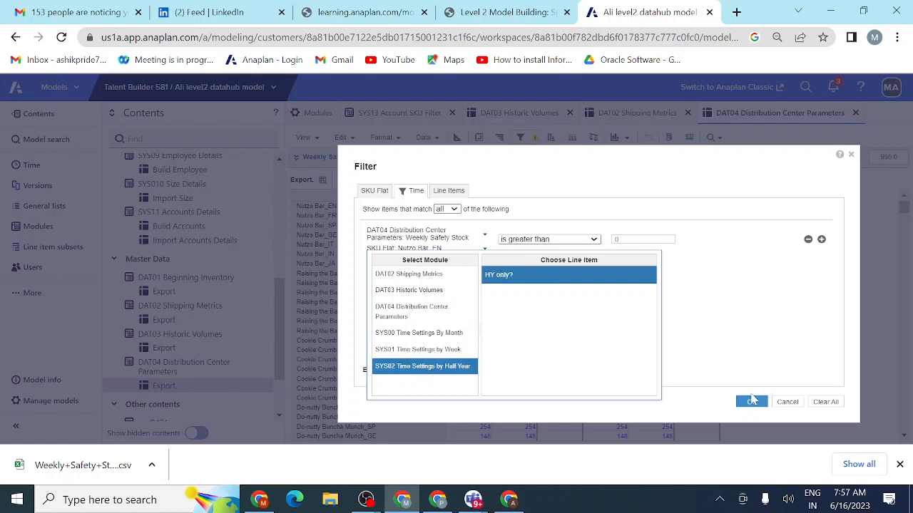
click(751, 402)
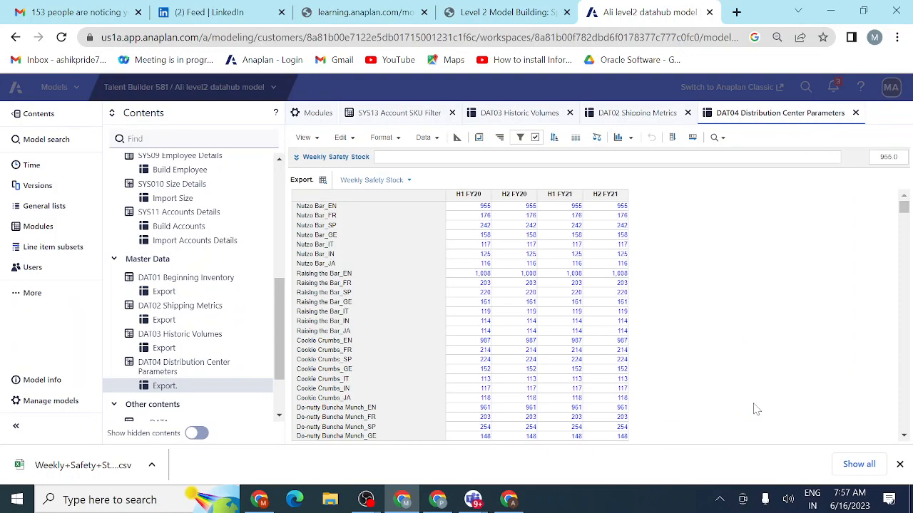
Save the Export view, overwriting the current saved view
click(319, 138)
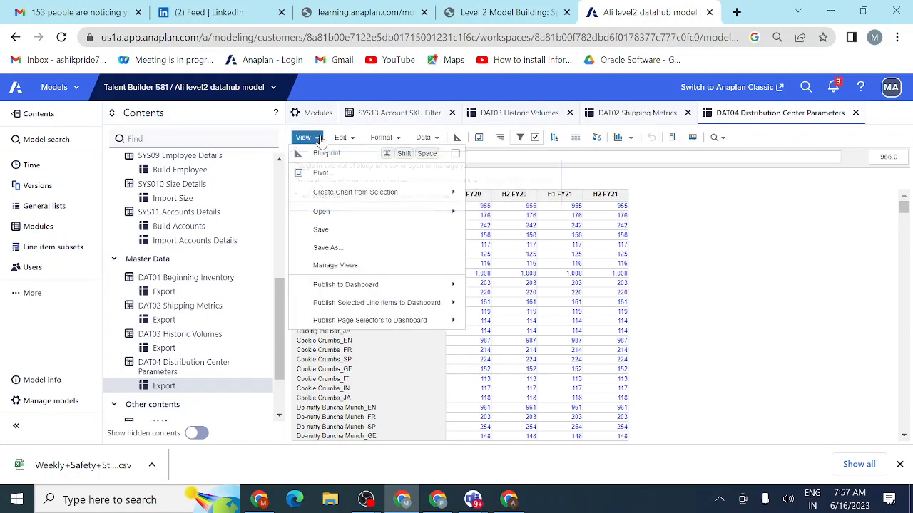
click(343, 230)
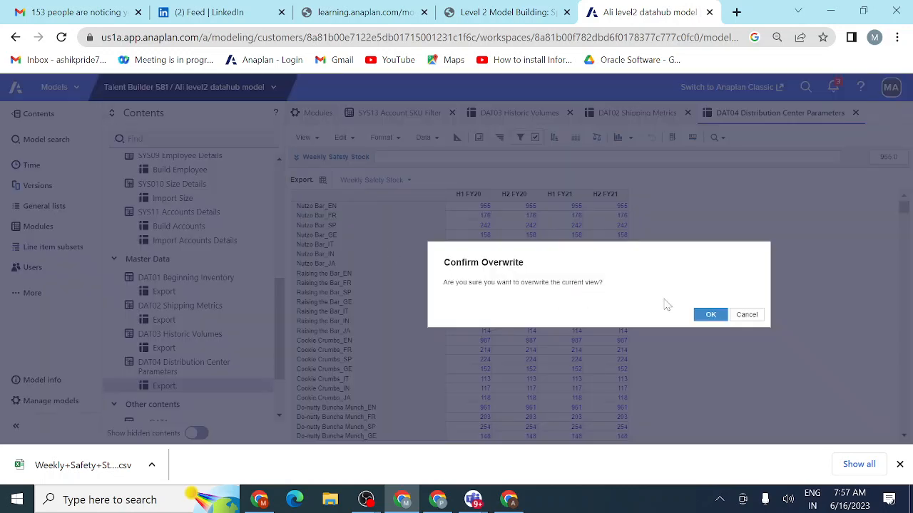
click(709, 316)
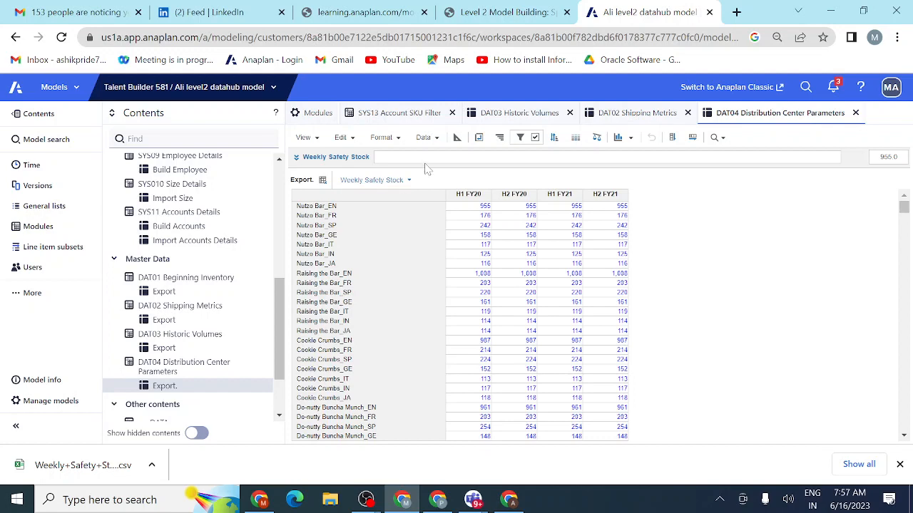
Compare the saved Export view's layout with the expected screenshot on the course page
click(479, 138)
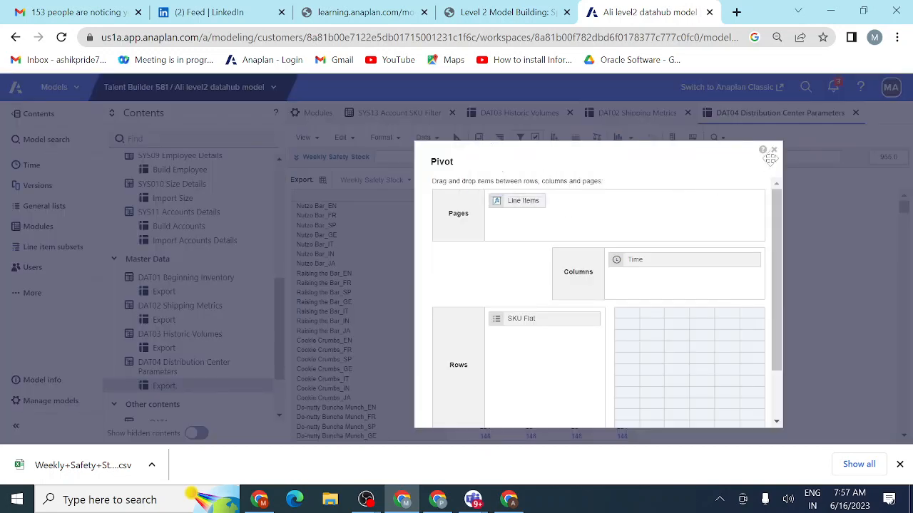
click(773, 150)
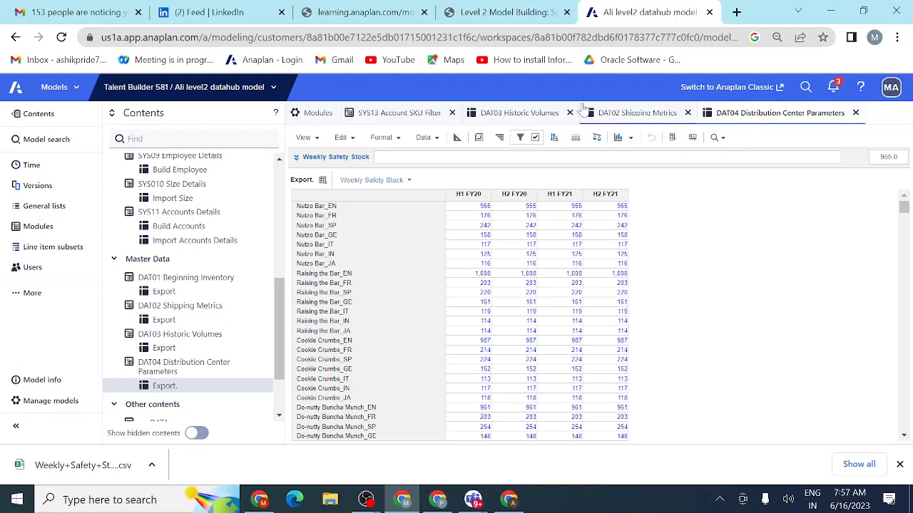
click(519, 9)
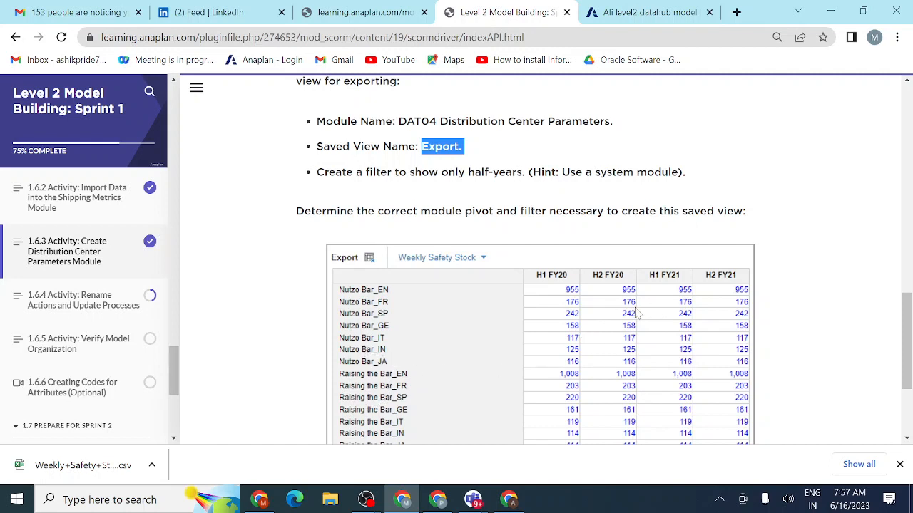
click(651, 10)
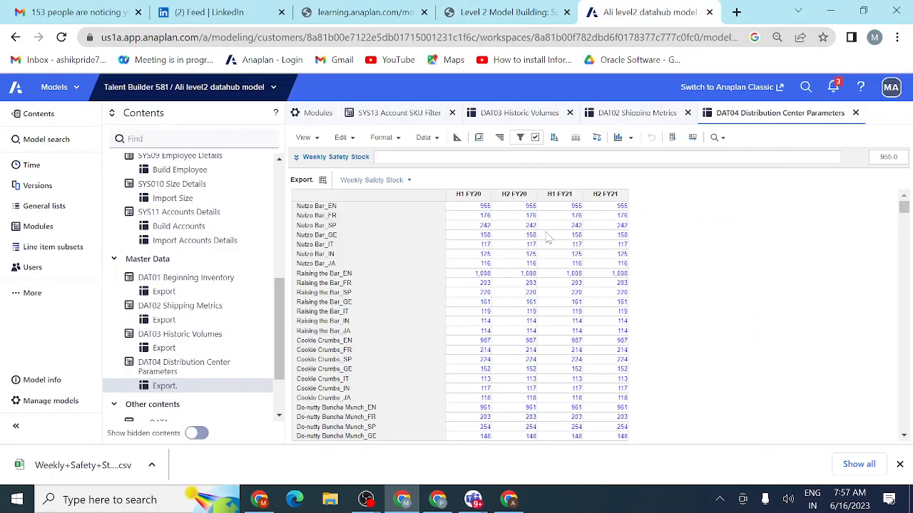
click(531, 13)
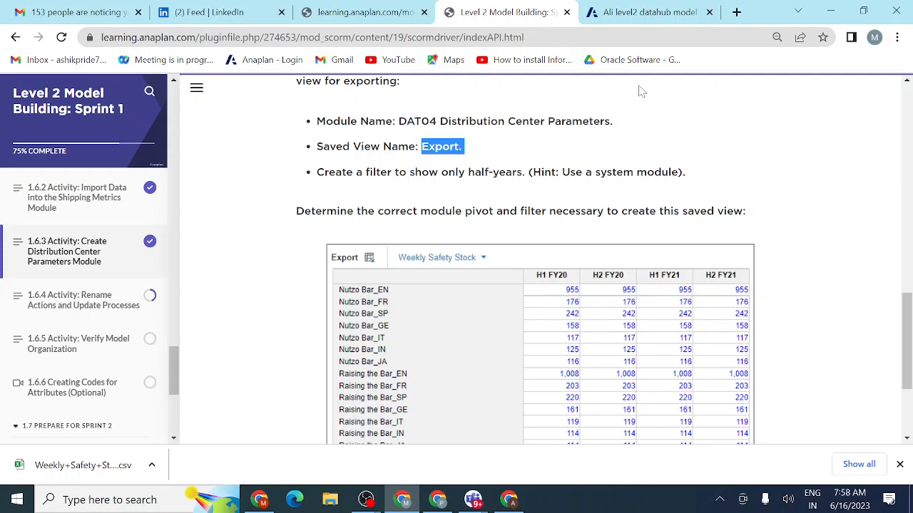
click(665, 20)
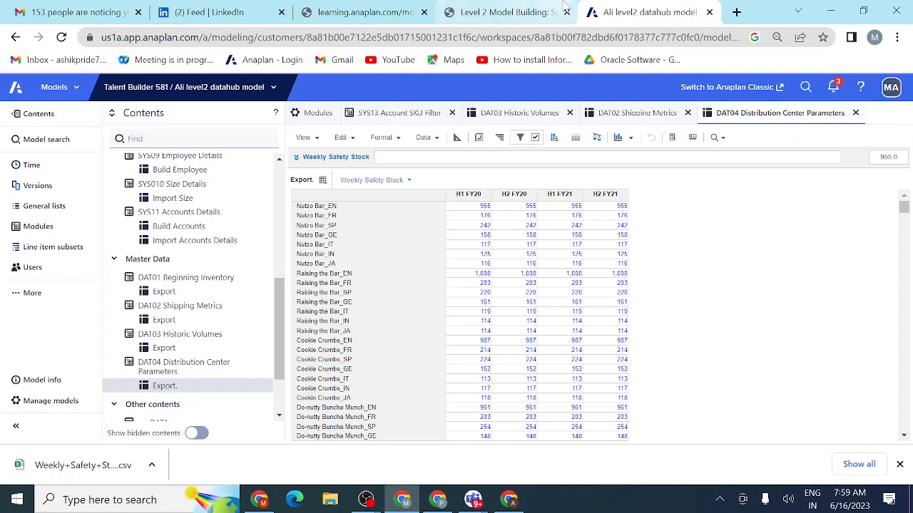
click(522, 15)
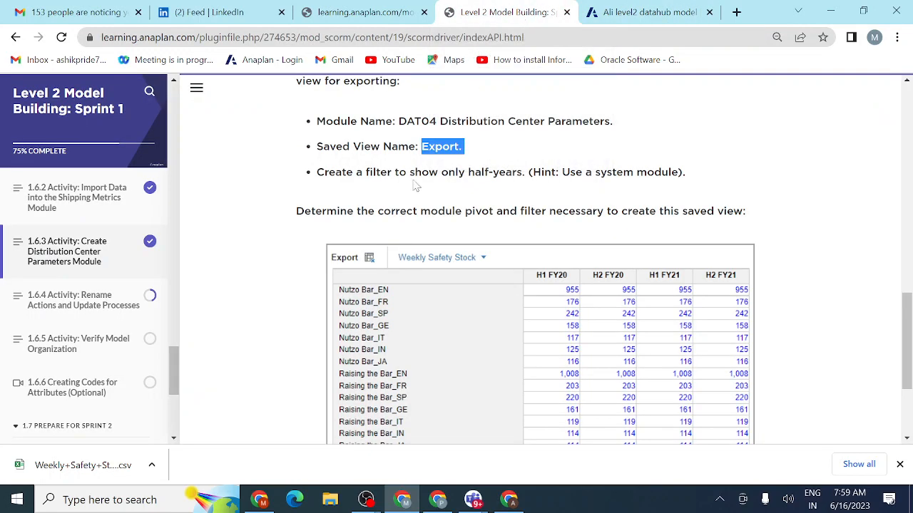
Mark the course's model building activity as completed
scroll(385, 339, down, 2)
scroll(385, 339, down, 1)
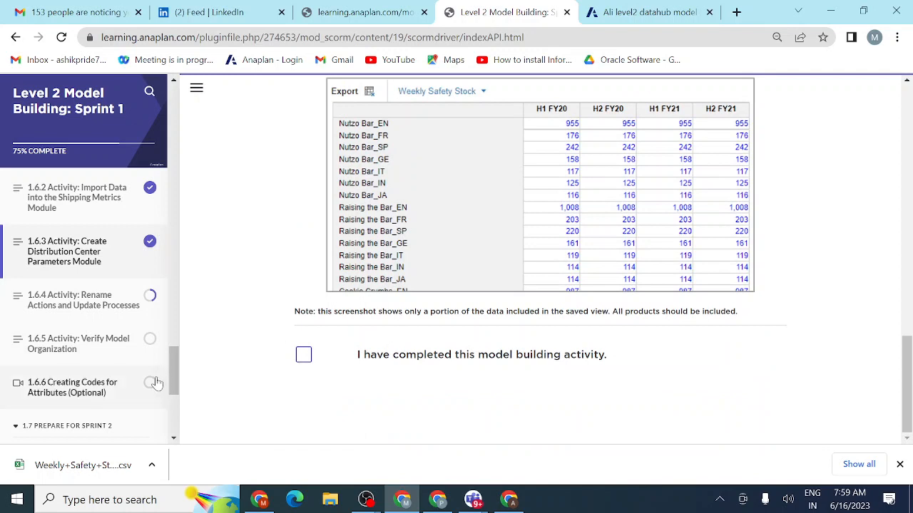
click(303, 356)
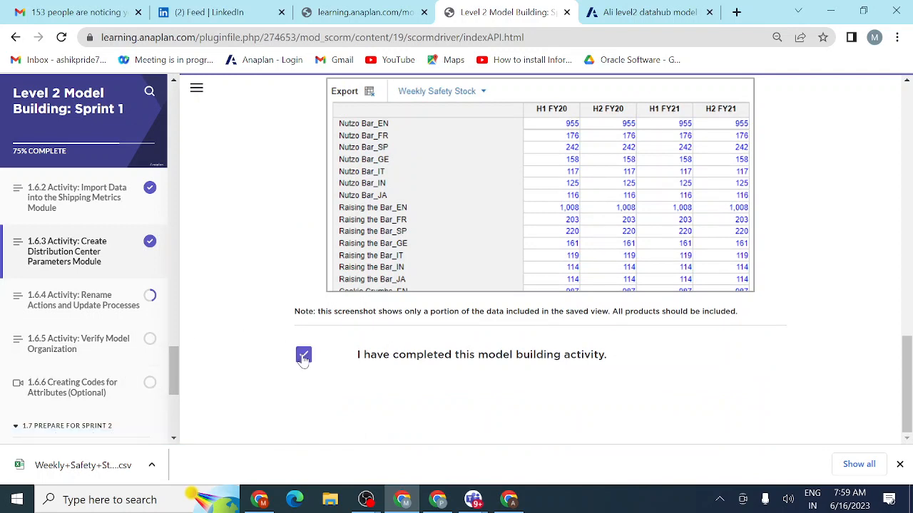
Open the 1.6.4 Rename Actions and Update Processes activity and read its instructions
click(97, 305)
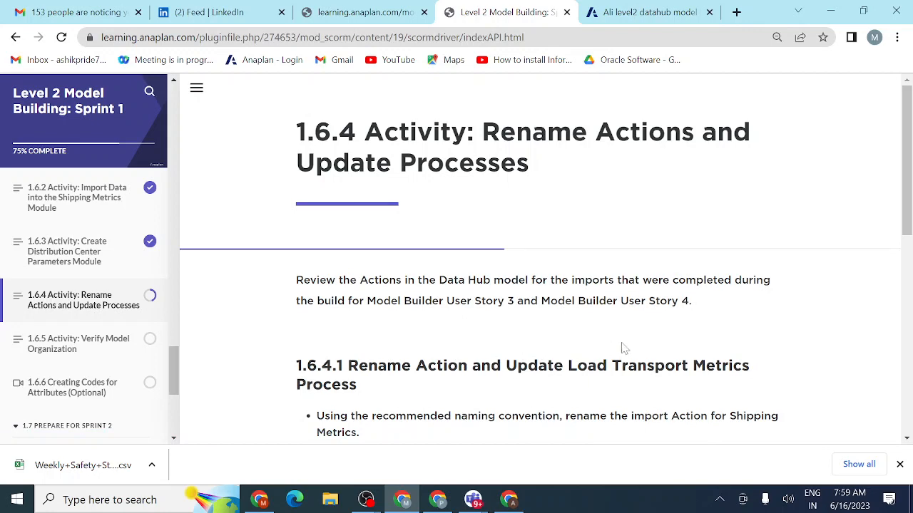
scroll(657, 345, down, 2)
scroll(661, 345, down, 1)
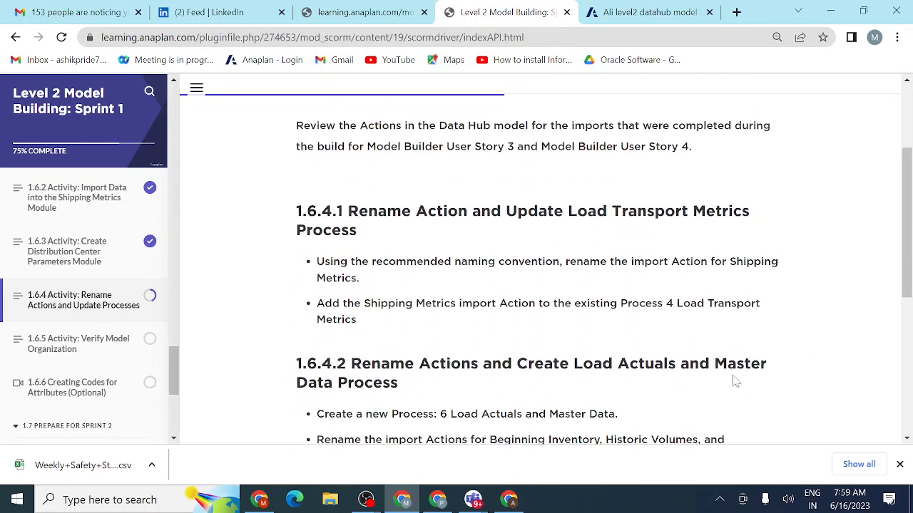
click(900, 464)
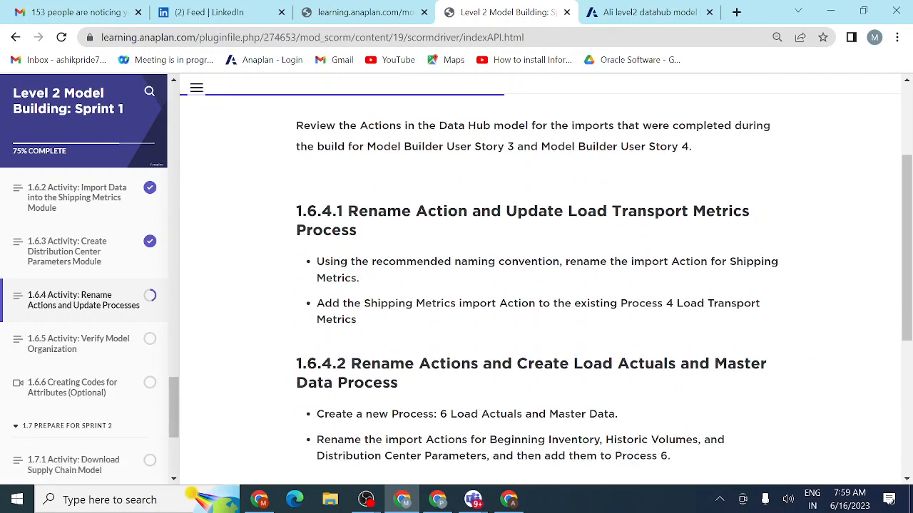
scroll(811, 419, up, 2)
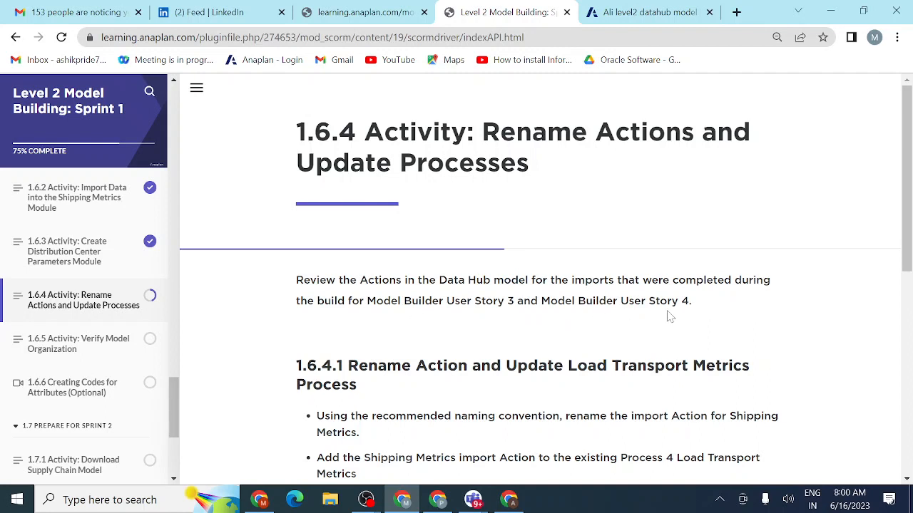
Open the model's Actions list and review the existing processes and imports
click(649, 15)
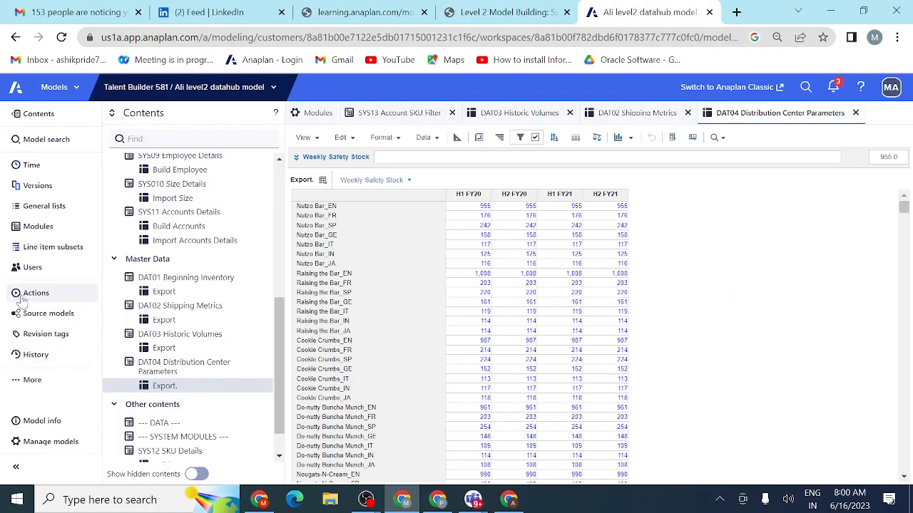
click(21, 300)
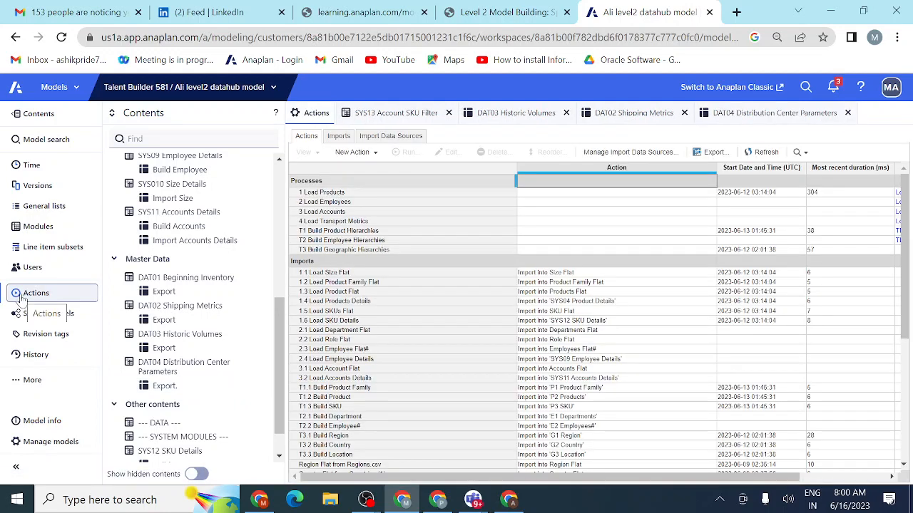
scroll(385, 397, down, 3)
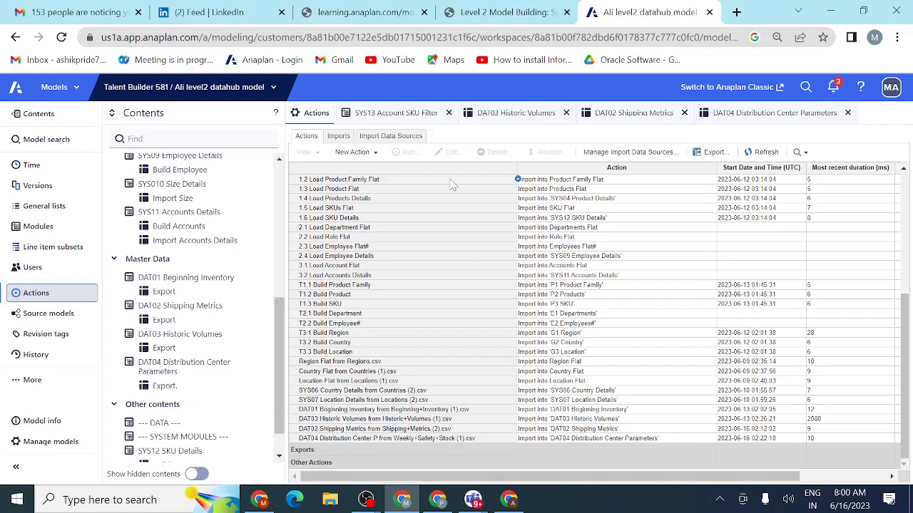
Return to the course page and read the 1.6.4.1 and 1.6.4.2 instructions
click(517, 20)
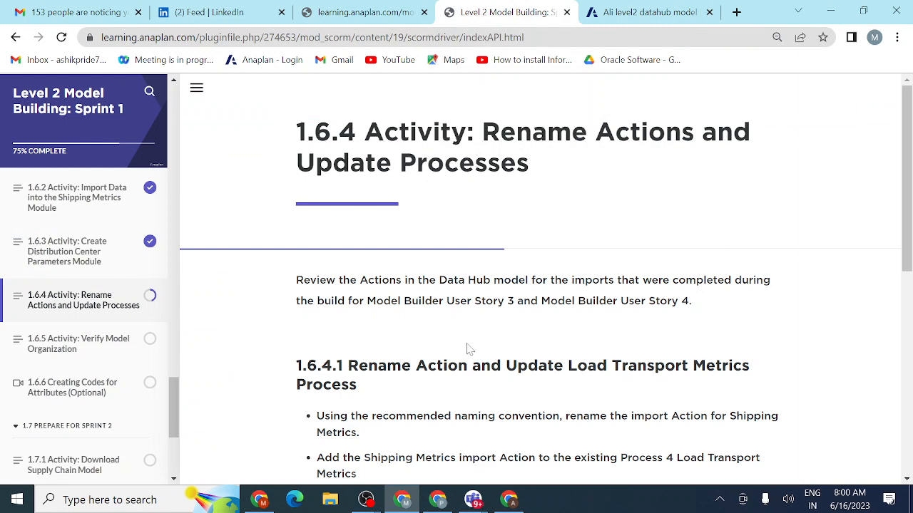
scroll(466, 349, down, 3)
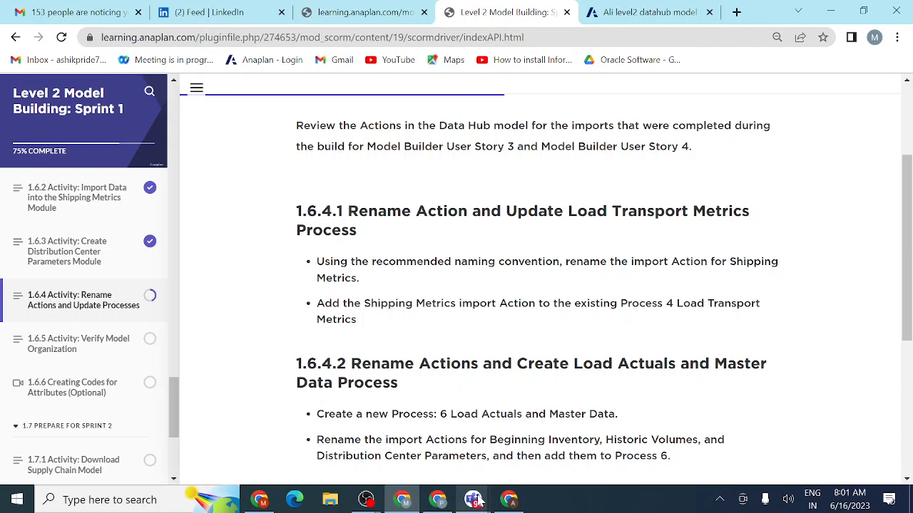
mouse_move(473, 499)
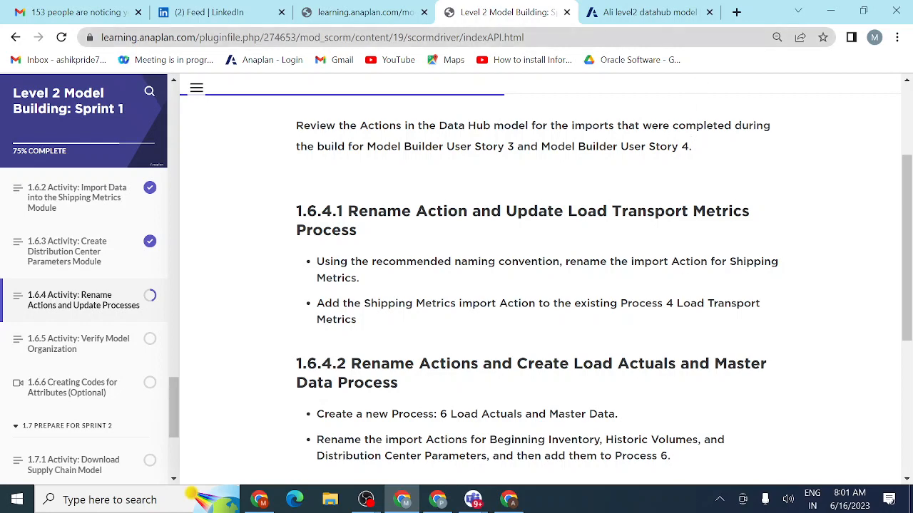
Open the 4 Load Transport Metrics process to inspect its selected actions, then close it without changes
click(667, 13)
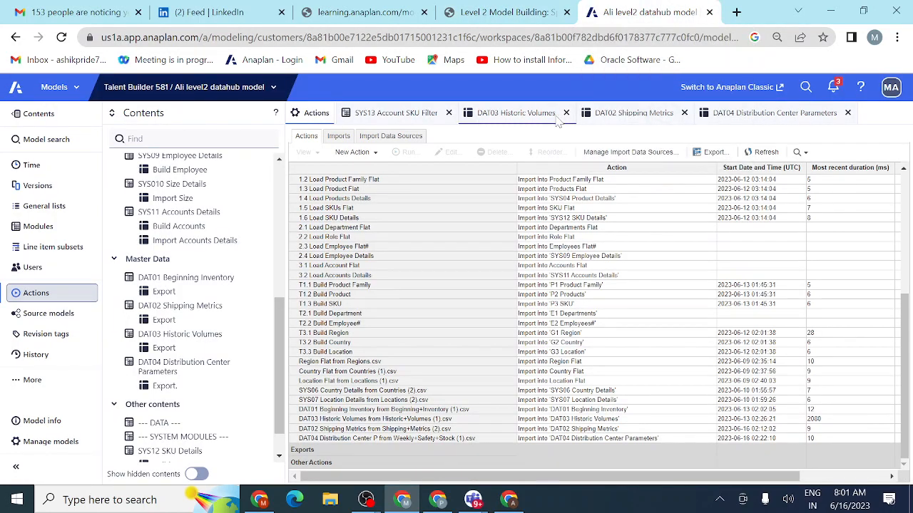
scroll(372, 230, up, 3)
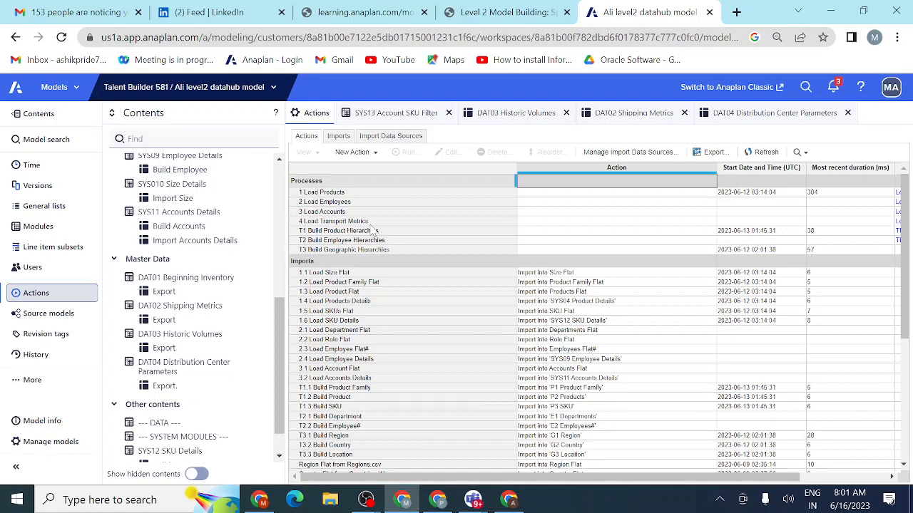
click(341, 223)
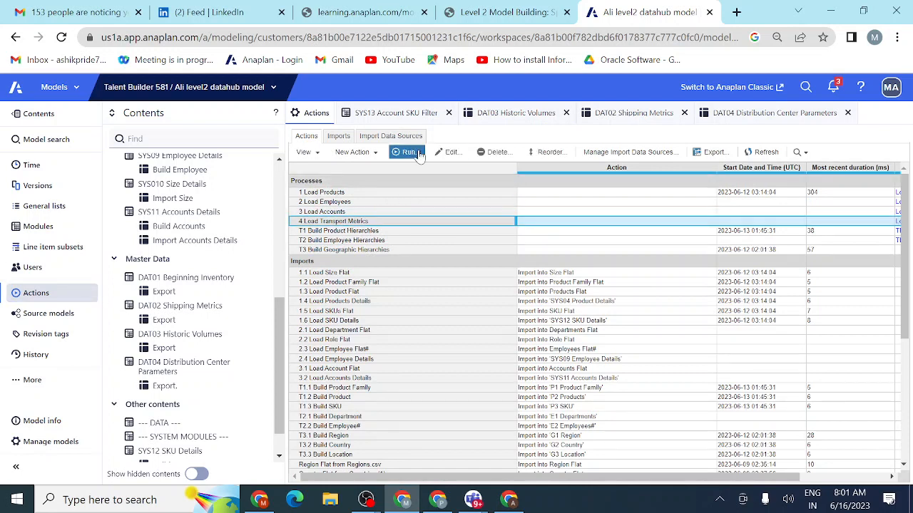
click(448, 154)
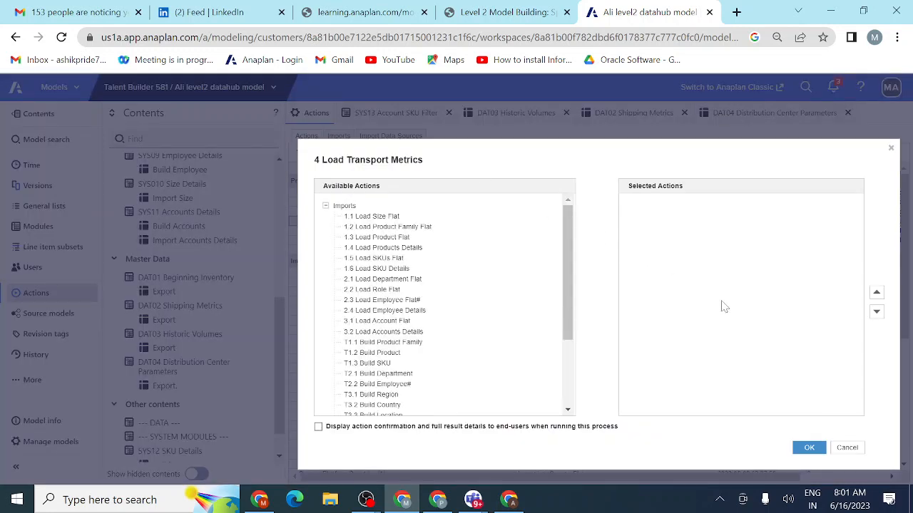
click(847, 447)
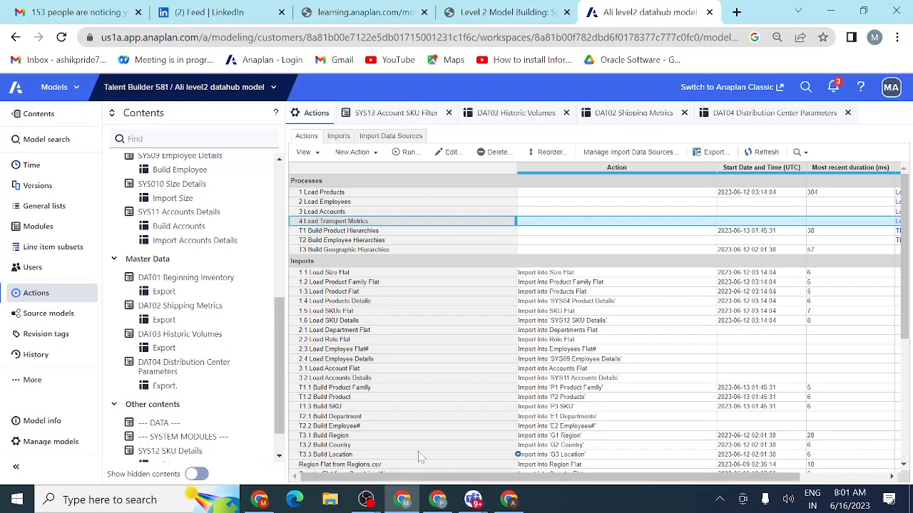
Locate the DAT02 Shipping Metrics import action and recheck the 1.6.4.1 course instructions
scroll(424, 450, down, 5)
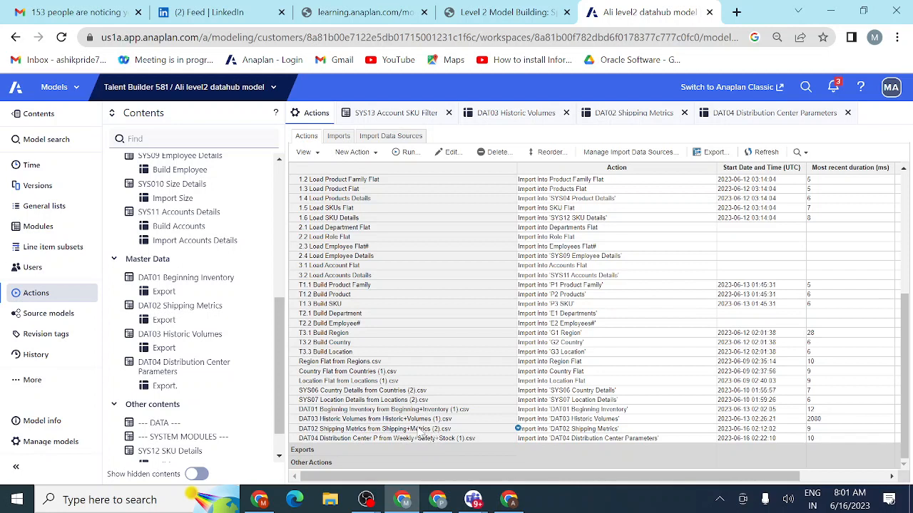
click(416, 430)
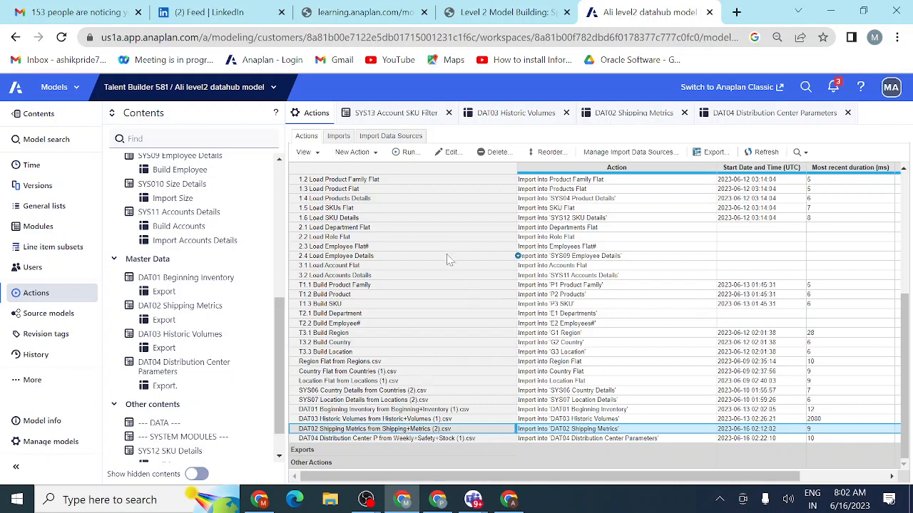
scroll(392, 290, up, 3)
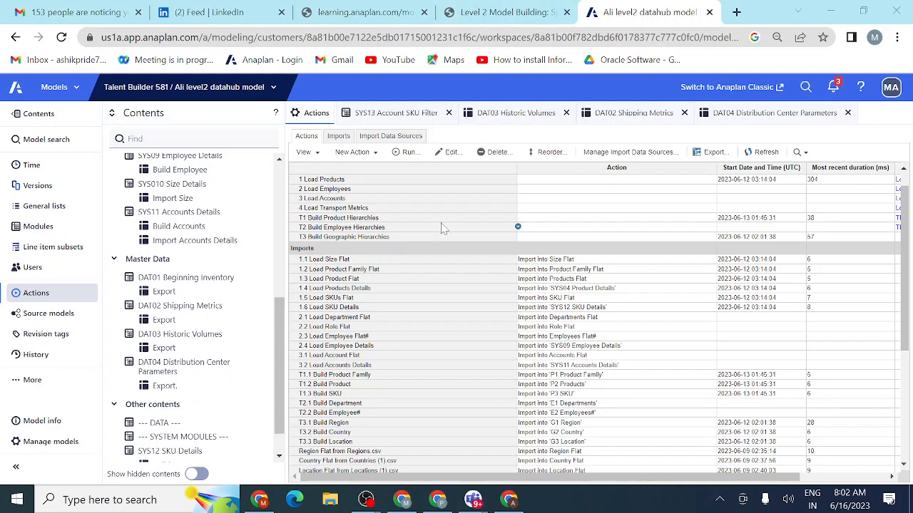
click(524, 15)
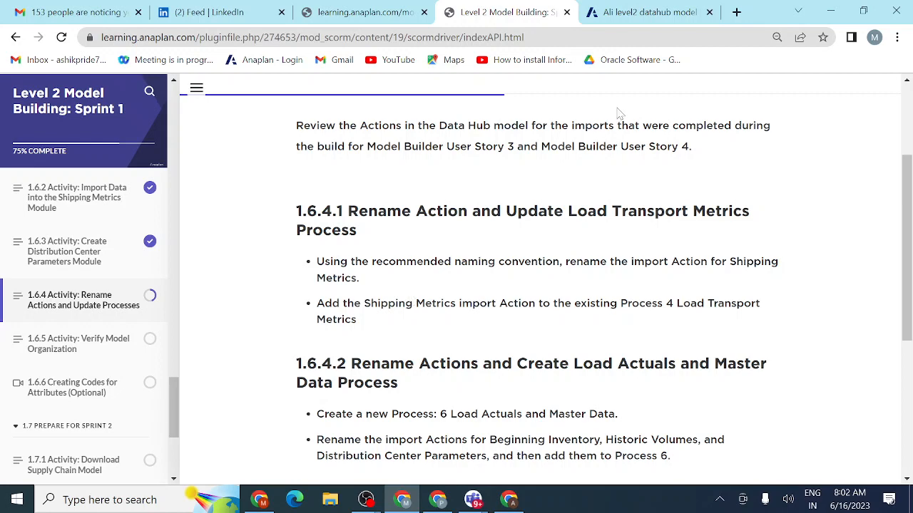
click(644, 13)
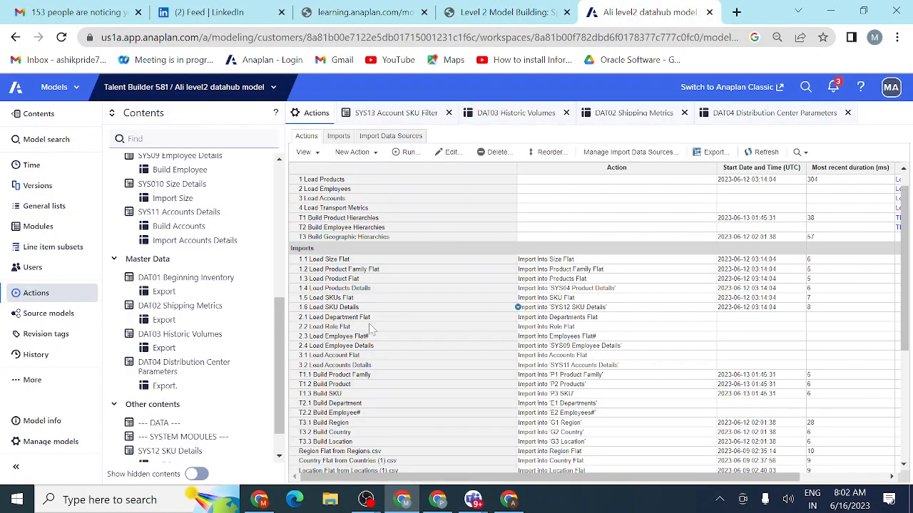
scroll(315, 410, down, 3)
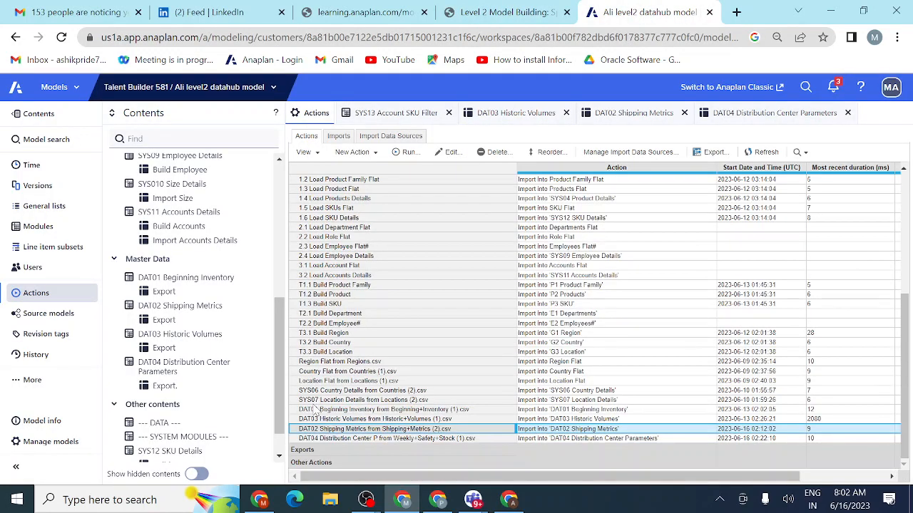
Rename the DAT02 Shipping Metrics import action to "4.1 Load Shipping metrics details"
double_click(462, 430)
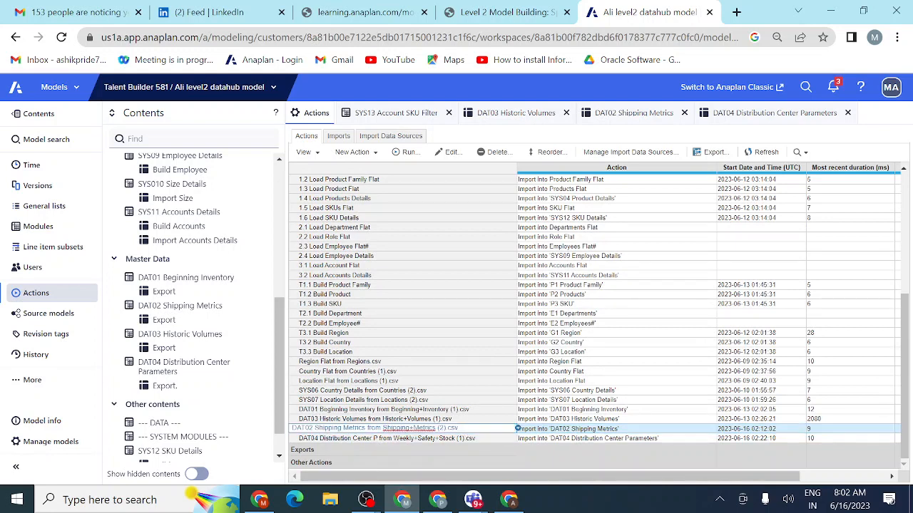
mouse_move(430, 492)
scroll(460, 316, up, 3)
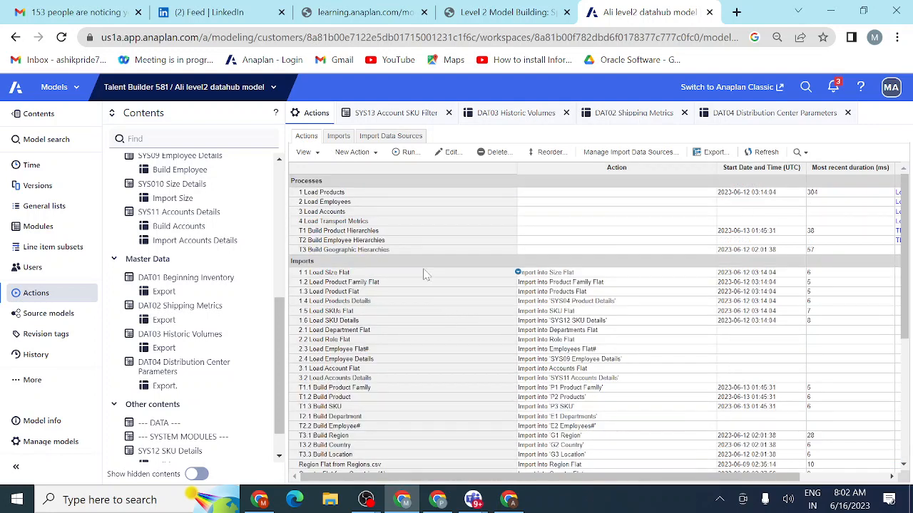
scroll(428, 391, down, 5)
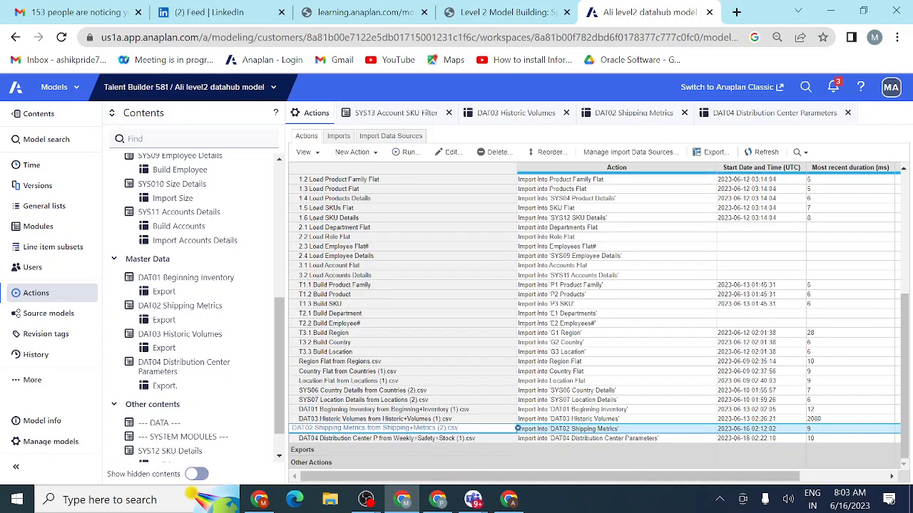
key(Delete)
key(Delete)
key(Delete)
key(Delete)
key(Delete)
key(Delete)
key(Delete)
key(Delete)
key(Delete)
key(Delete)
key(Delete)
key(Delete)
key(Delete)
key(Delete)
key(Delete)
key(Delete)
key(Delete)
key(Delete)
key(Delete)
key(Delete)
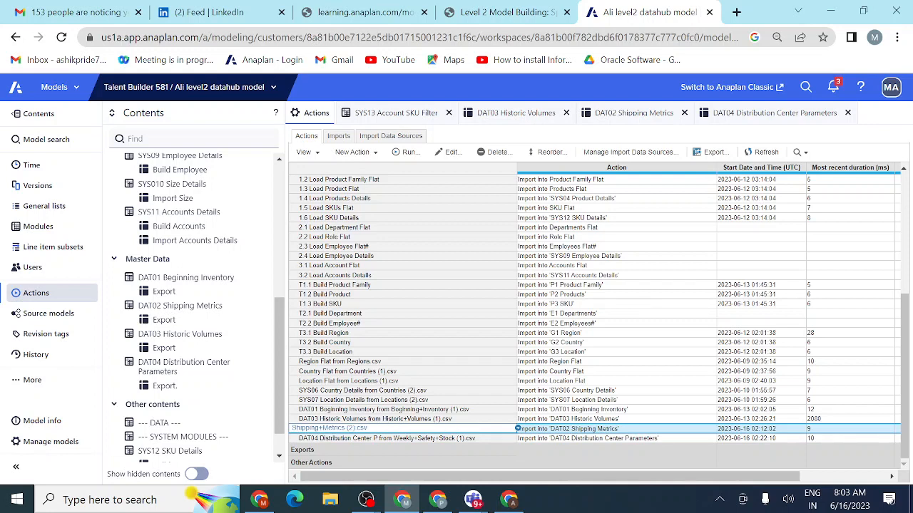
text(4.1)
text( 1)
text(oad)
key(BackSpace)
key(BackSpace)
key(BackSpace)
key(BackSpace)
key(BackSpace)
key(BackSpace)
key(BackSpace)
key(BackSpace)
key(BackSpace)
key(BackSpace)
text(metri)
text(i)
text(cs)
text( de)
text(tails)
click(462, 442)
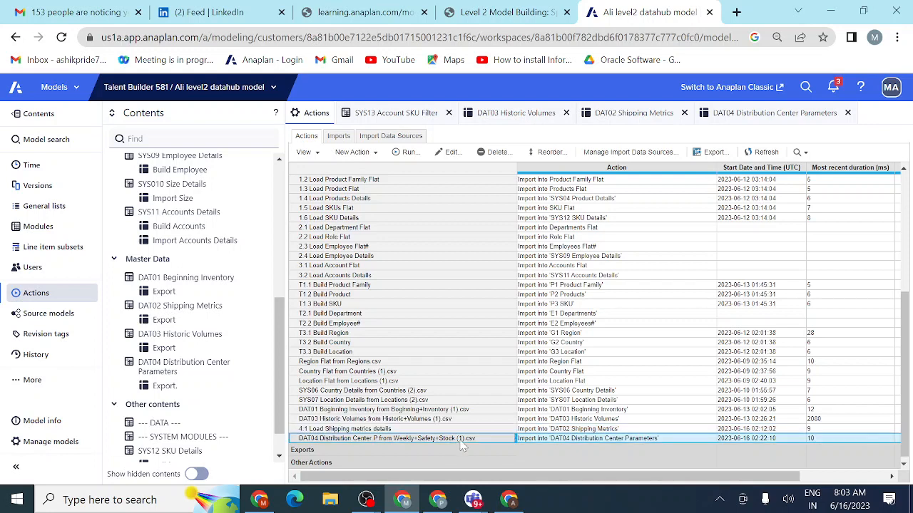
click(417, 430)
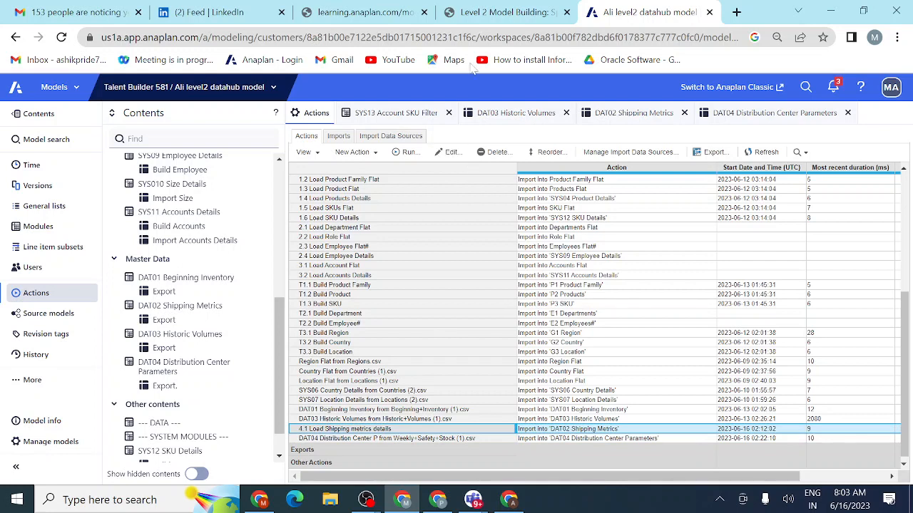
Recheck the course instructions and open the 4 Load Transport Metrics process for editing
click(509, 13)
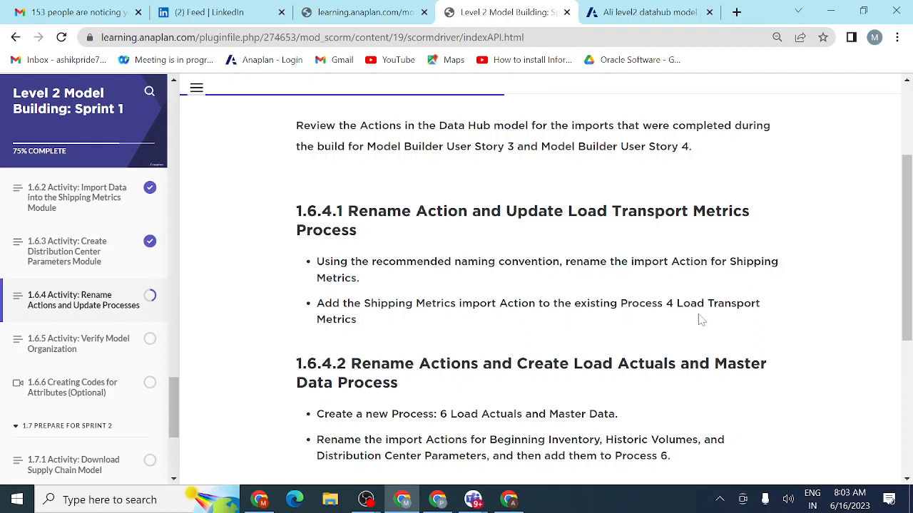
click(633, 12)
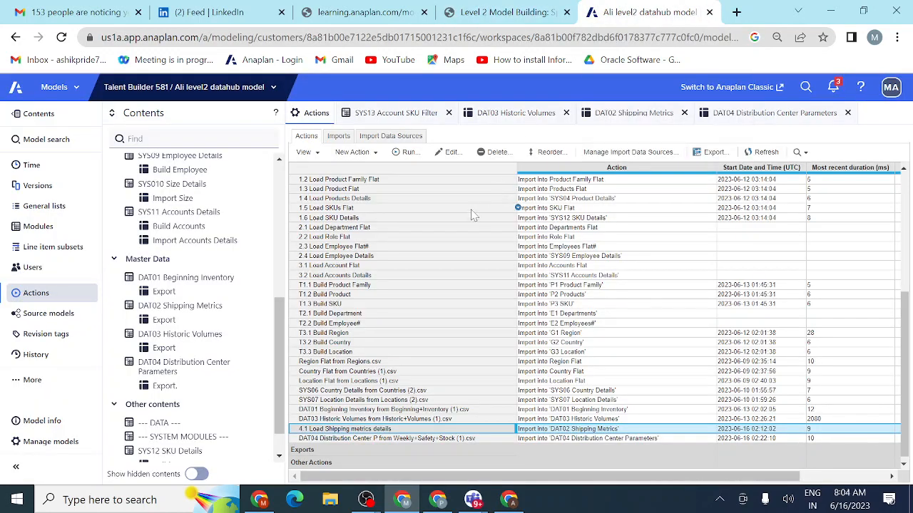
scroll(473, 211, up, 3)
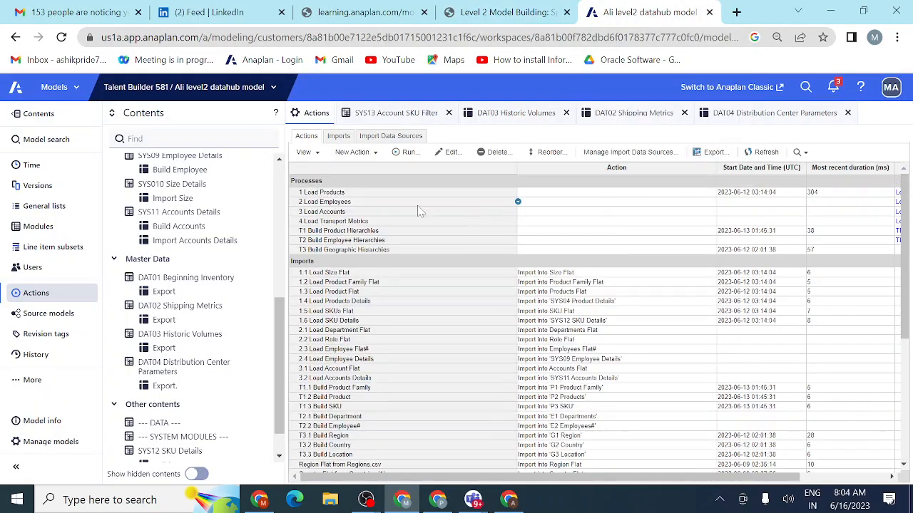
click(367, 222)
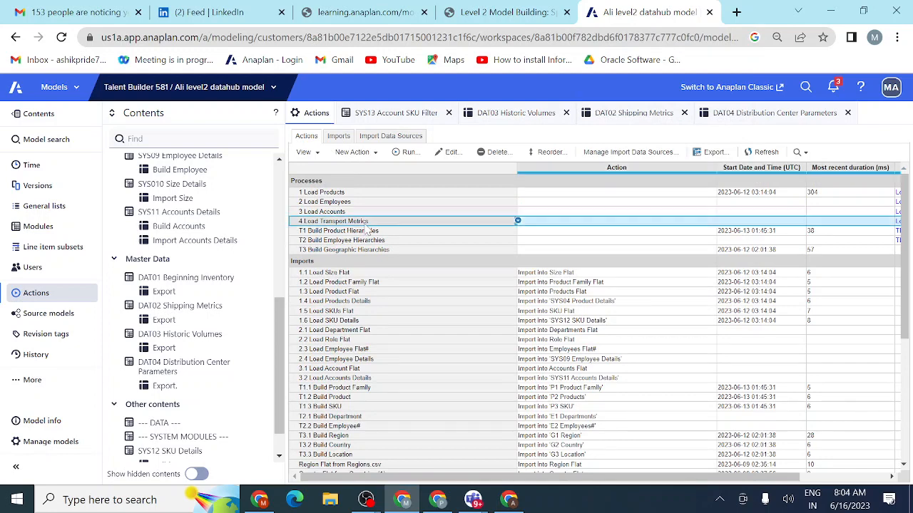
click(448, 154)
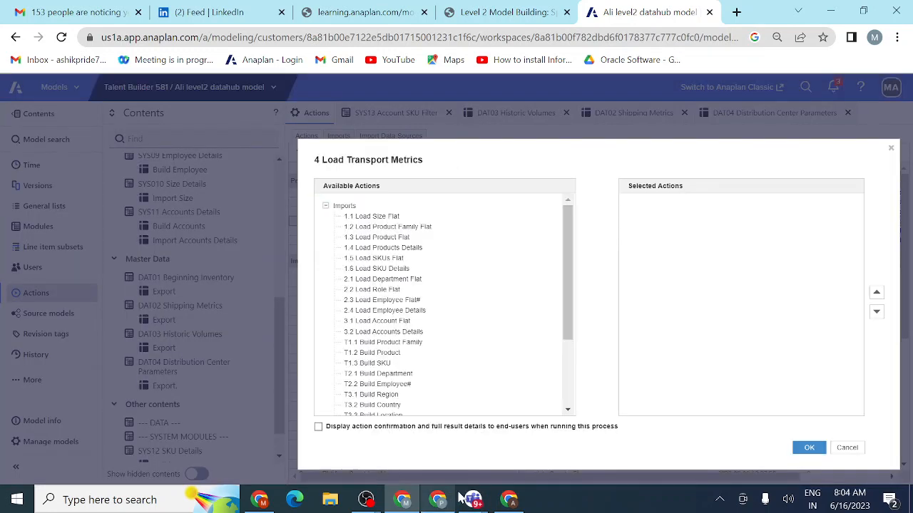
Switch to Teams, join the Anaplan evening class meeting, and share the screen with computer sound included
mouse_move(477, 503)
click(432, 432)
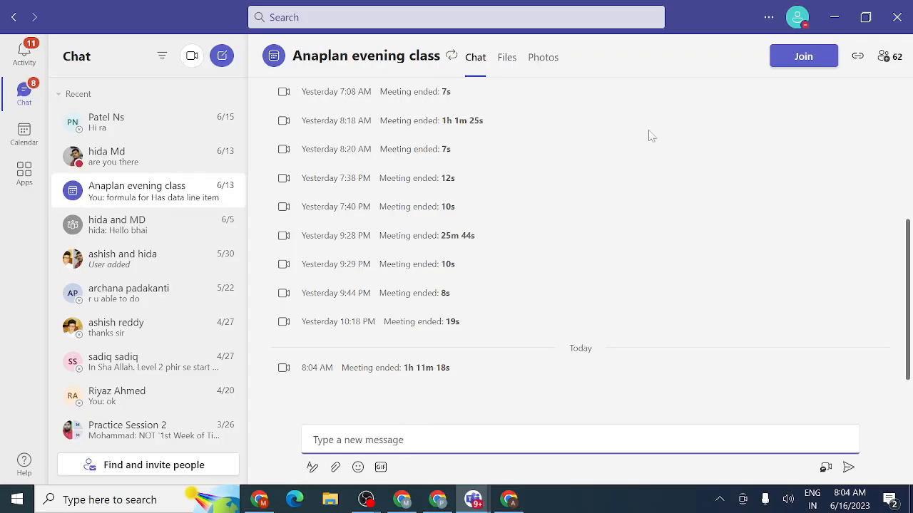
click(803, 56)
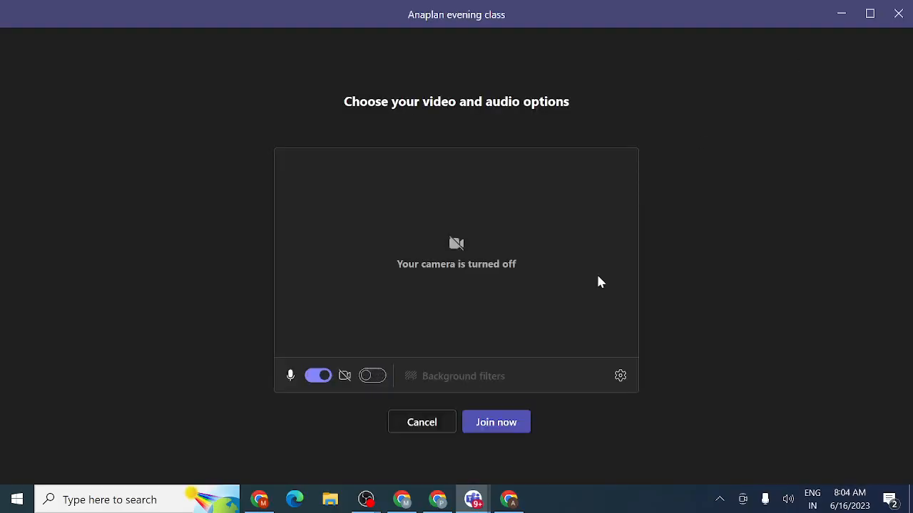
click(497, 432)
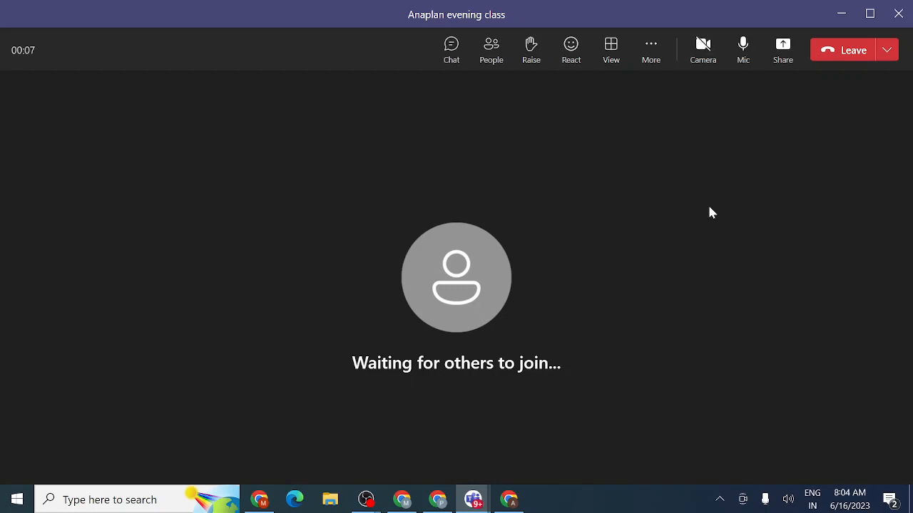
click(783, 47)
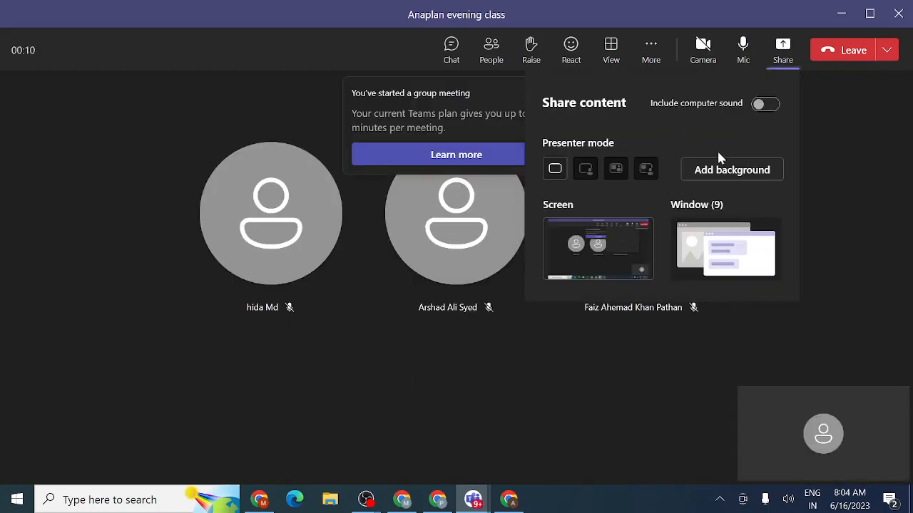
click(769, 105)
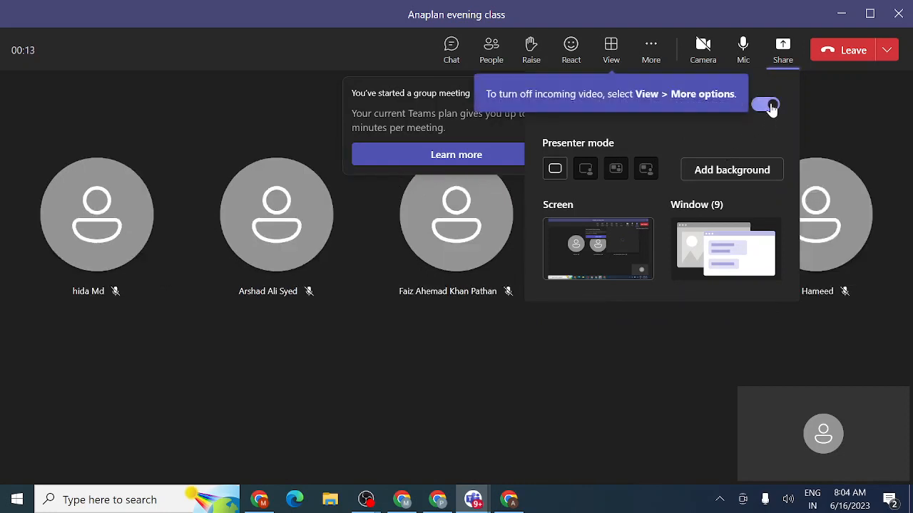
click(616, 245)
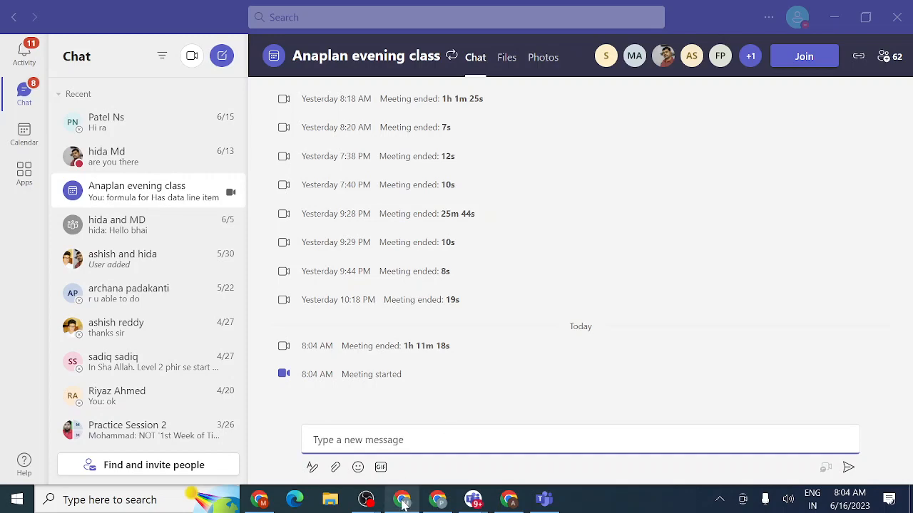
mouse_move(404, 505)
click(406, 467)
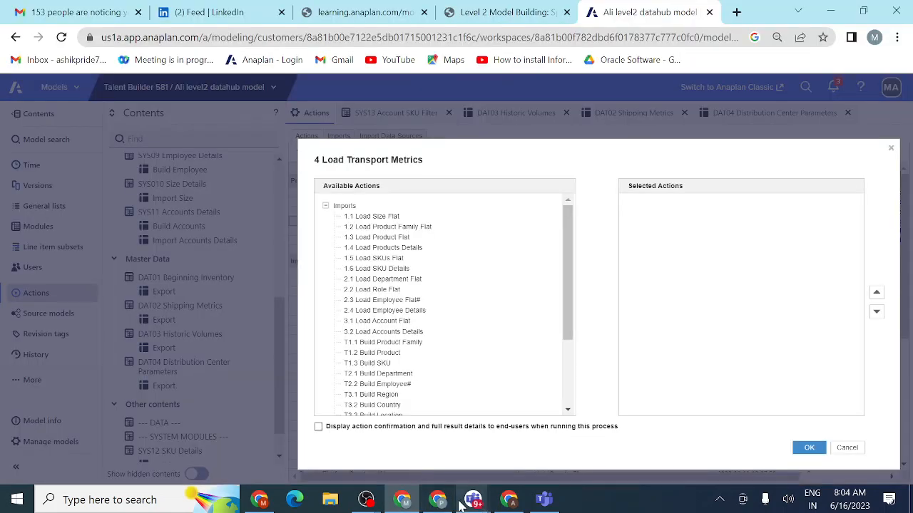
mouse_move(479, 503)
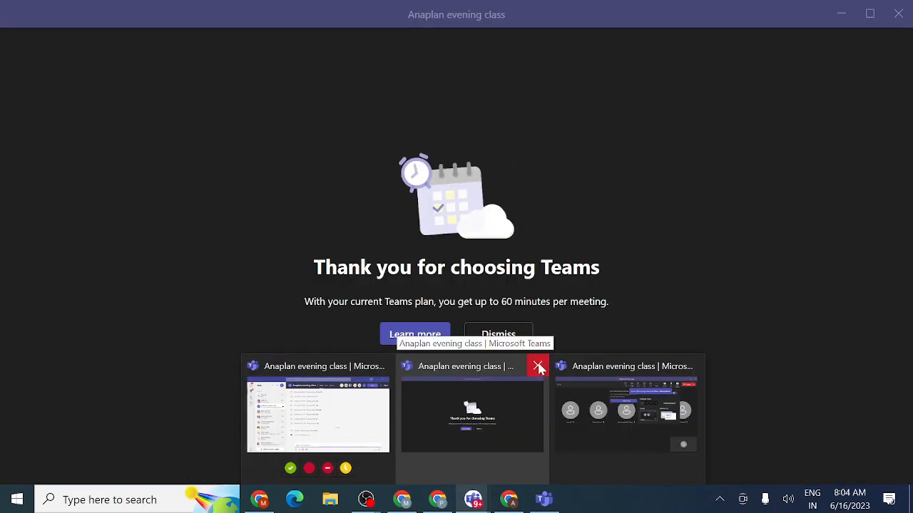
click(538, 366)
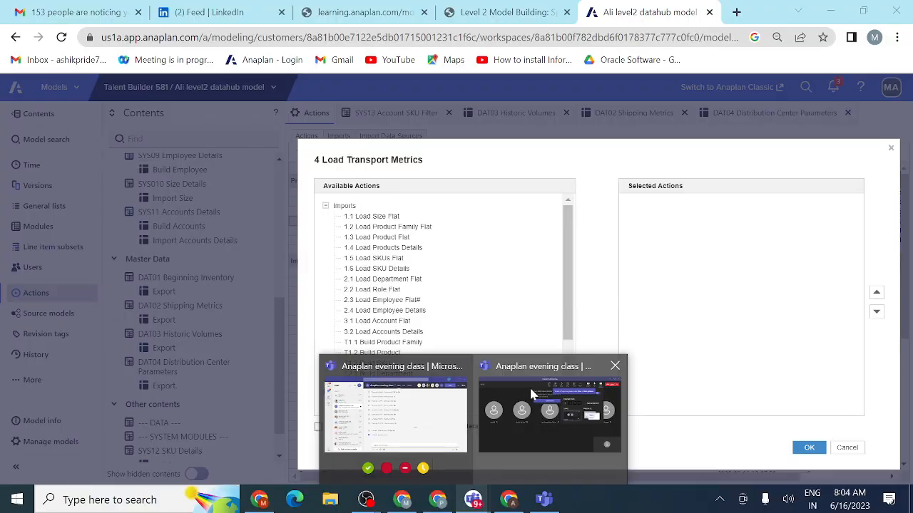
click(531, 394)
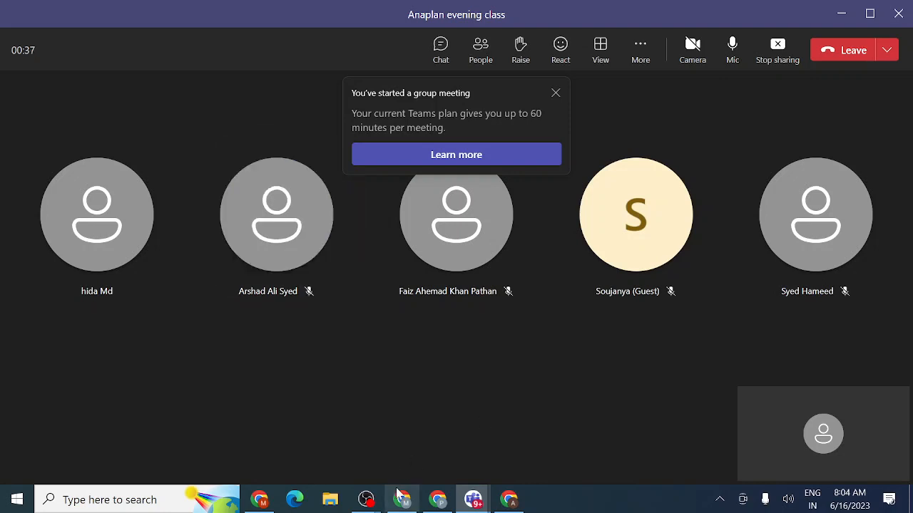
Add the 4.1 Load Shipping metrics details import to the 4 Load Transport Metrics process and save it
mouse_move(406, 503)
click(405, 460)
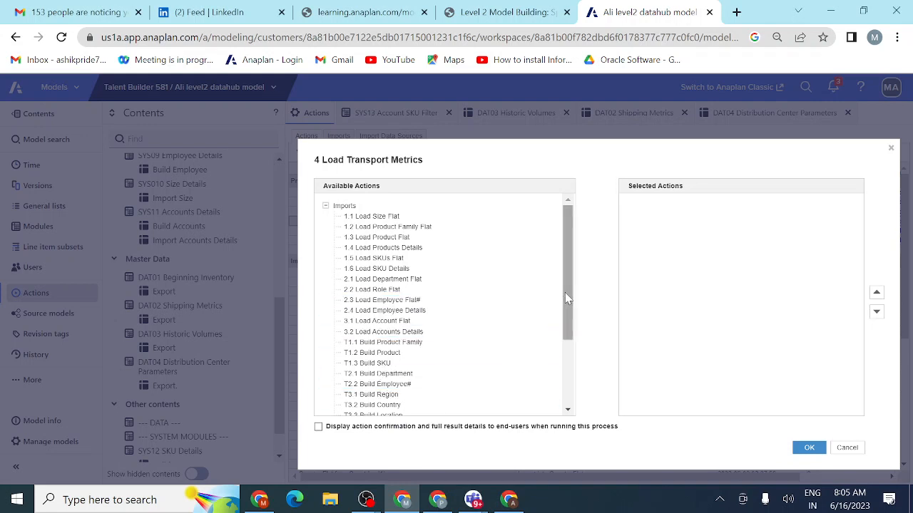
drag(565, 292, 562, 385)
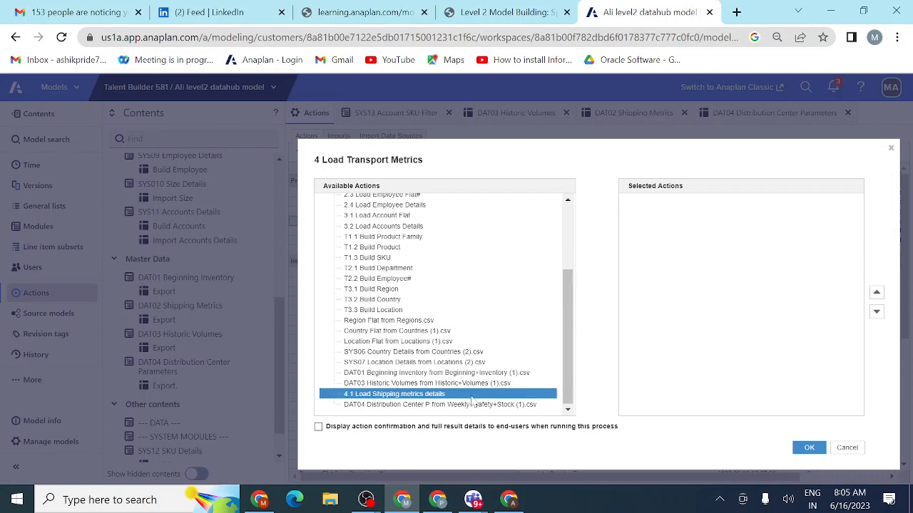
click(421, 394)
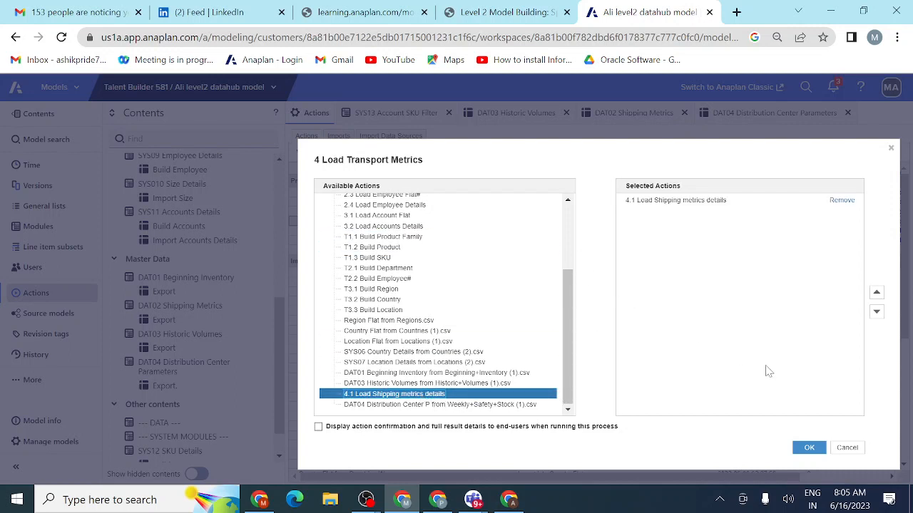
click(807, 452)
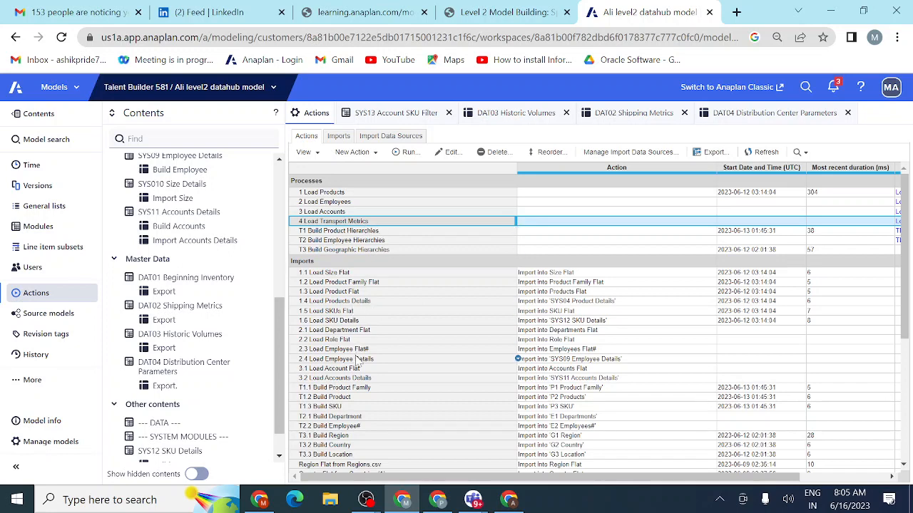
Run the 4 Load Transport Metrics process and close the results summary
click(409, 153)
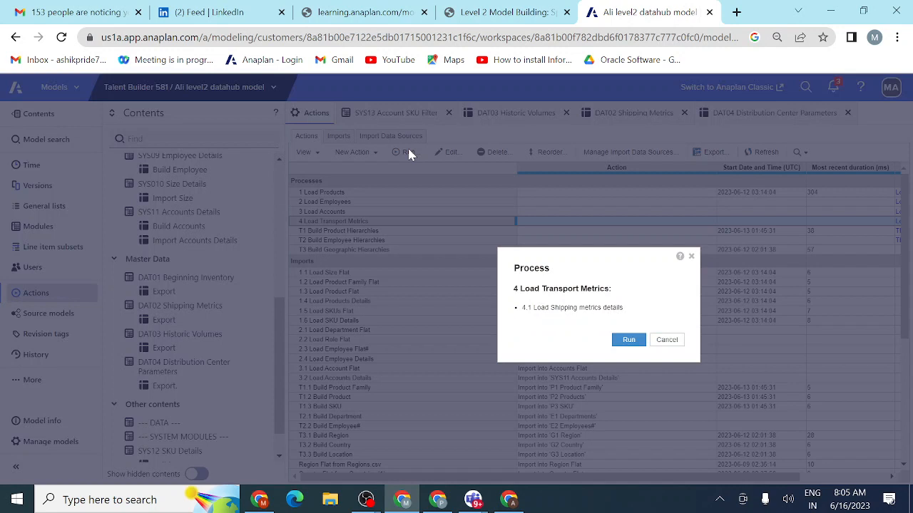
click(627, 342)
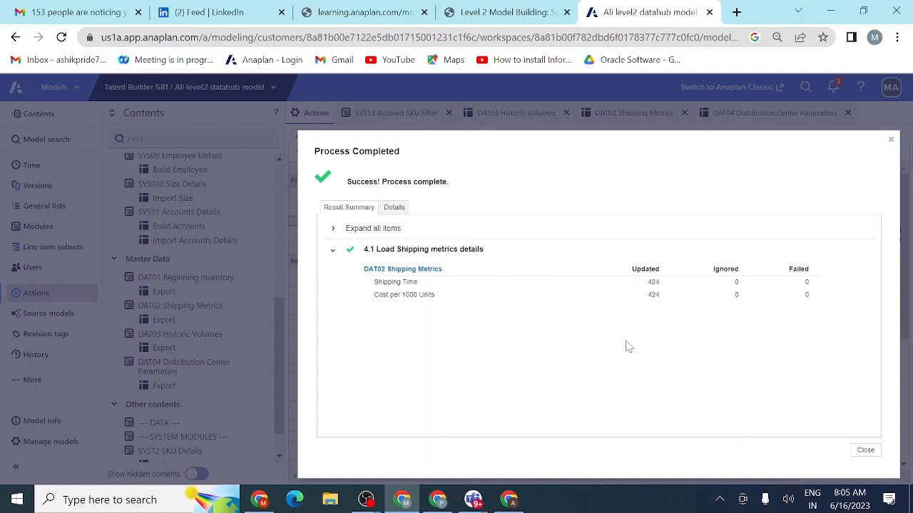
click(865, 451)
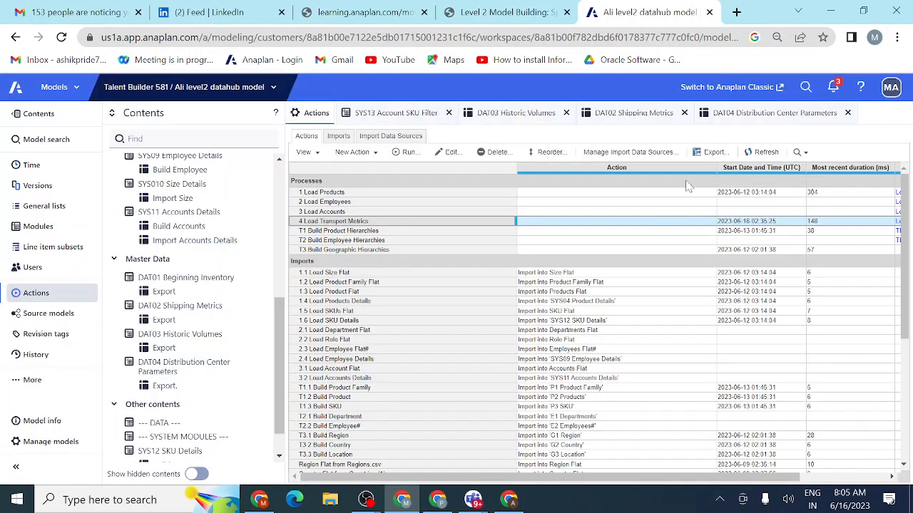
Copy the process name "6 Load Actuals and Master Data." from the 1.6.4.2 course instructions
click(514, 12)
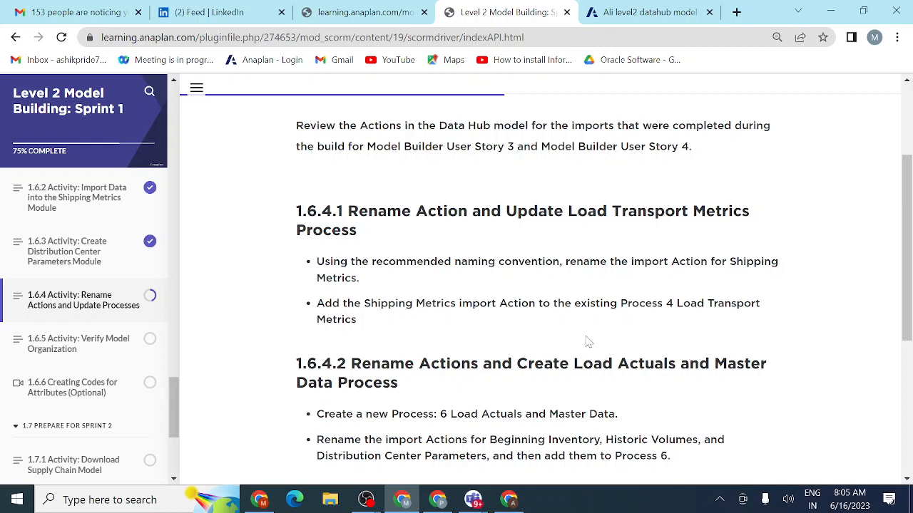
scroll(586, 342, down, 1)
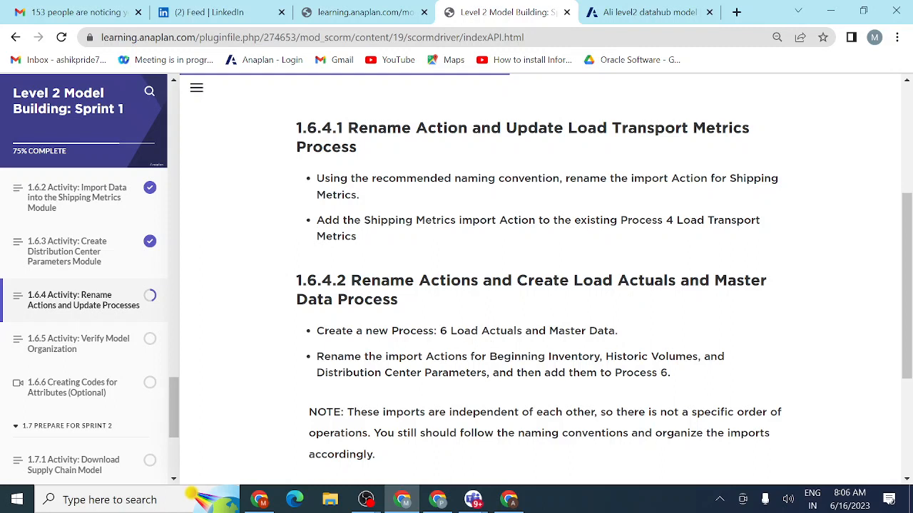
drag(440, 331, 639, 329)
key(ctrl+c)
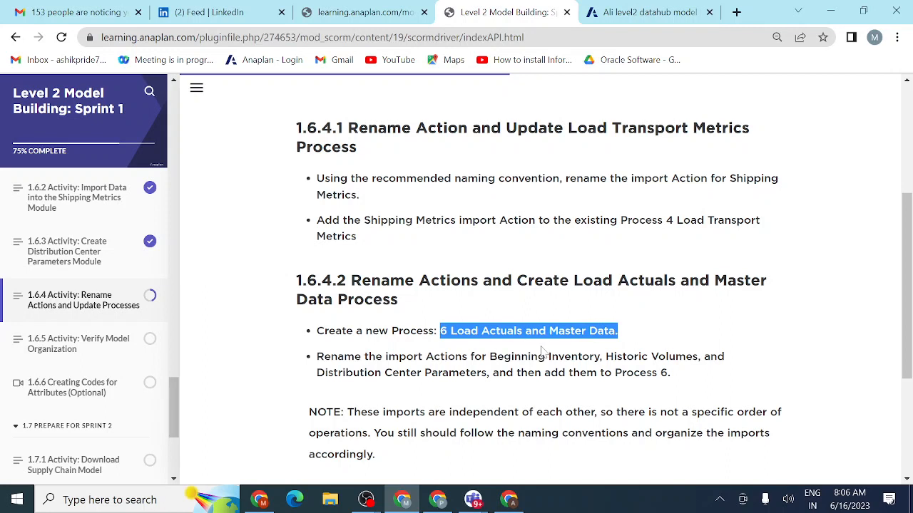
click(641, 14)
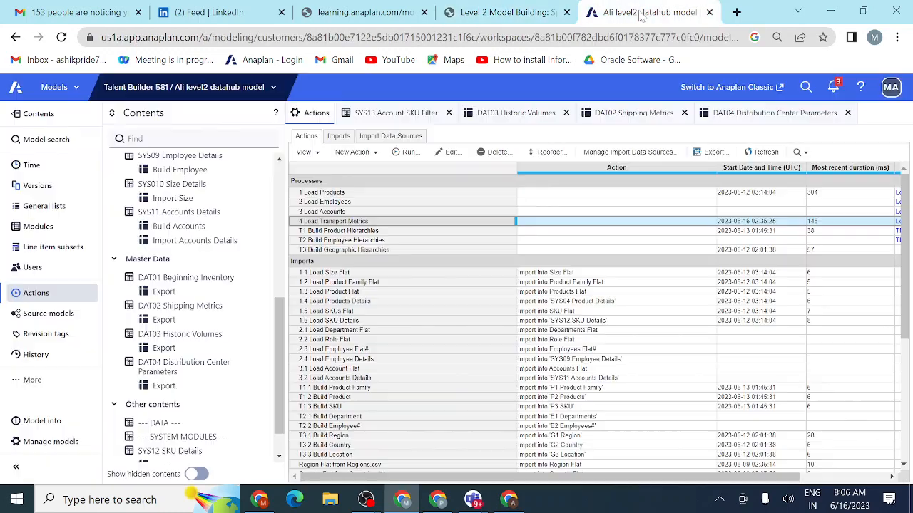
Create a new process named "6 Load Actuals and Master Data." positioned at the end of the processes list
click(68, 228)
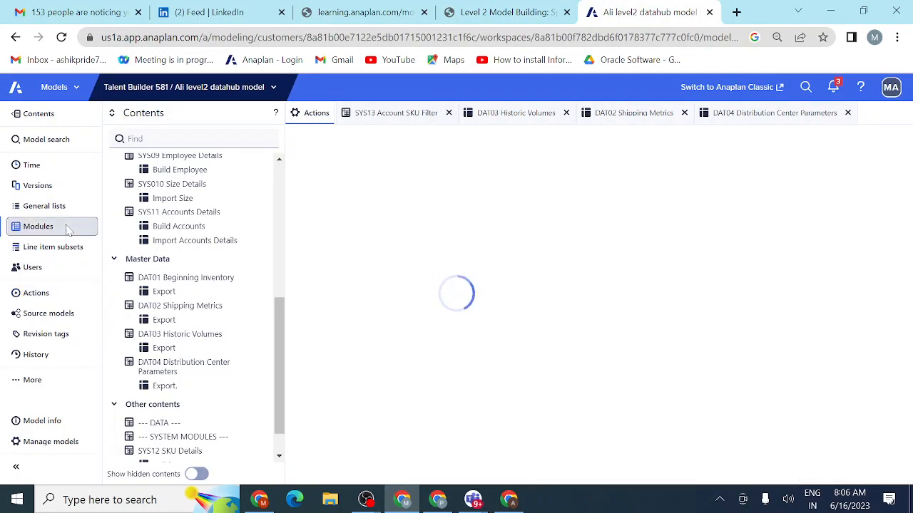
click(32, 296)
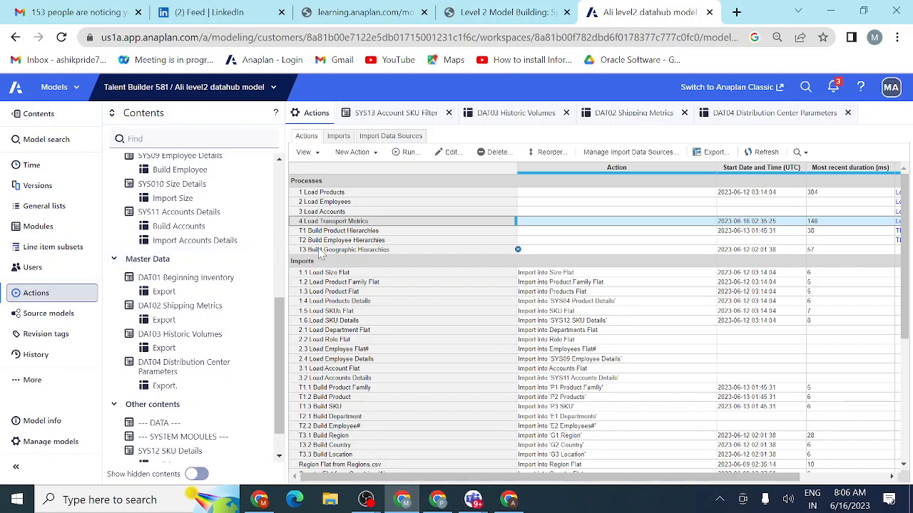
click(320, 250)
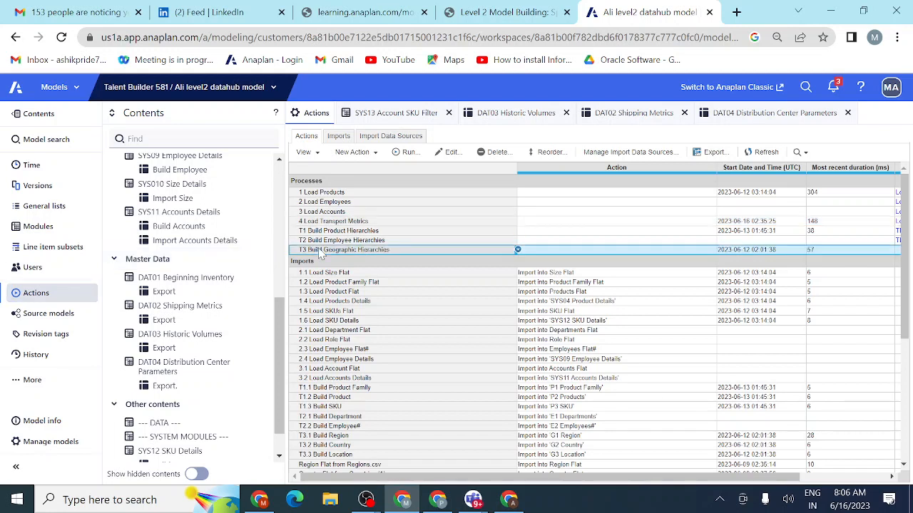
click(376, 156)
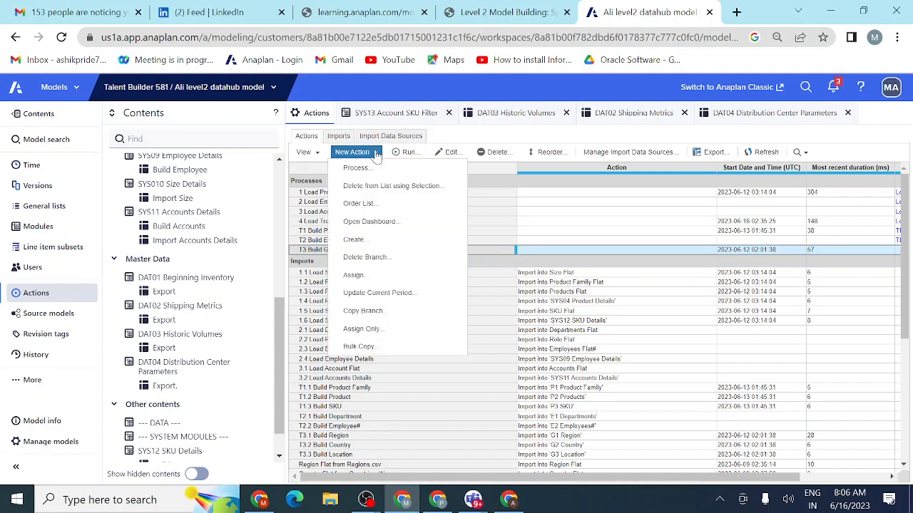
click(370, 169)
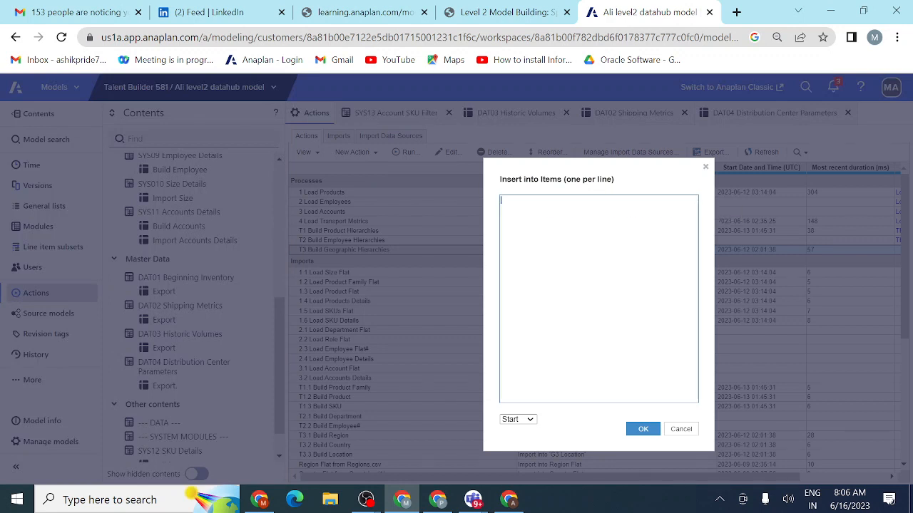
key(ctrl+v)
click(531, 419)
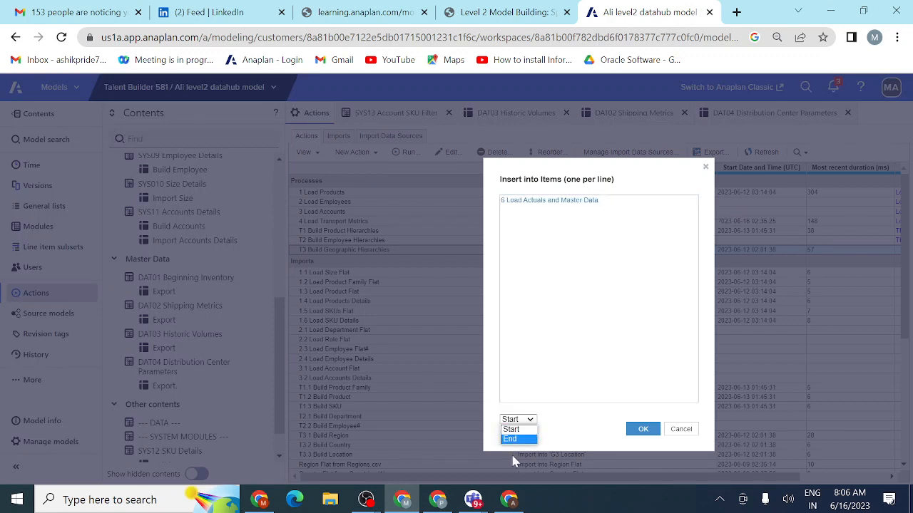
click(517, 440)
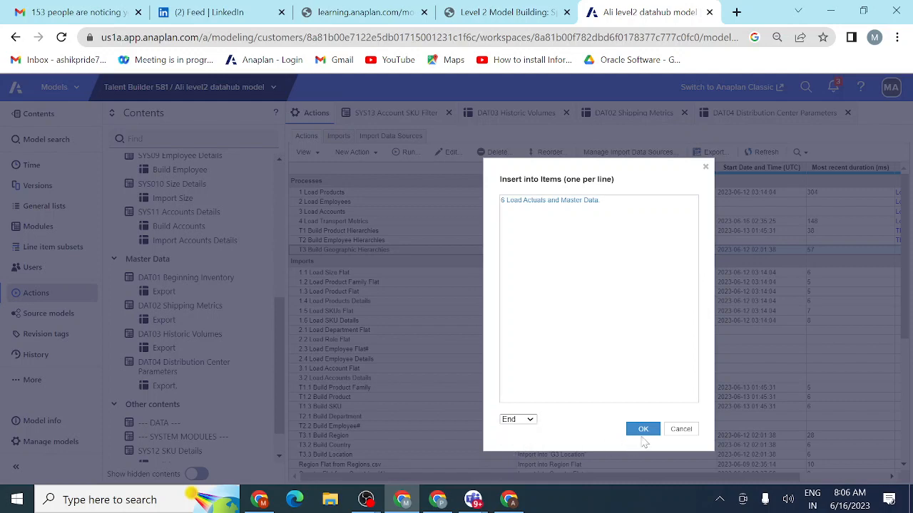
click(645, 434)
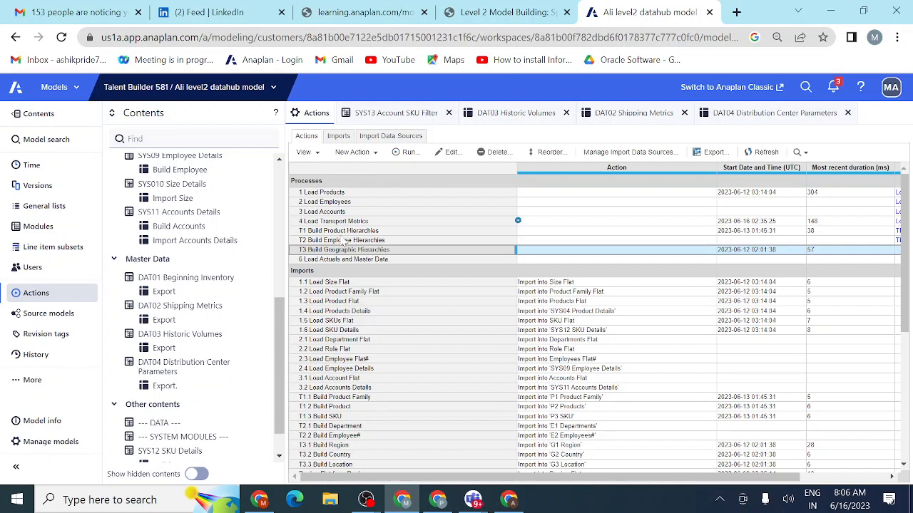
Review the course instructions and the DAT01, DAT03 and DAT04 import actions at the bottom of the list
click(334, 260)
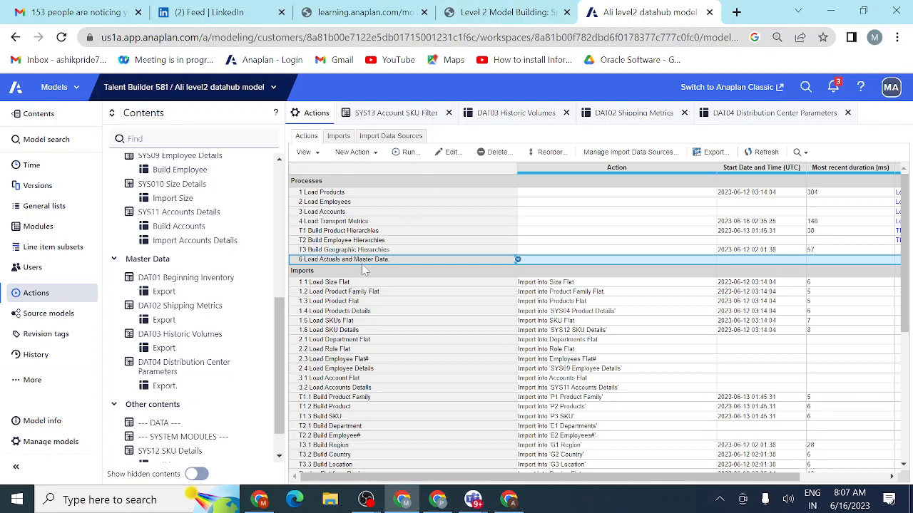
click(531, 10)
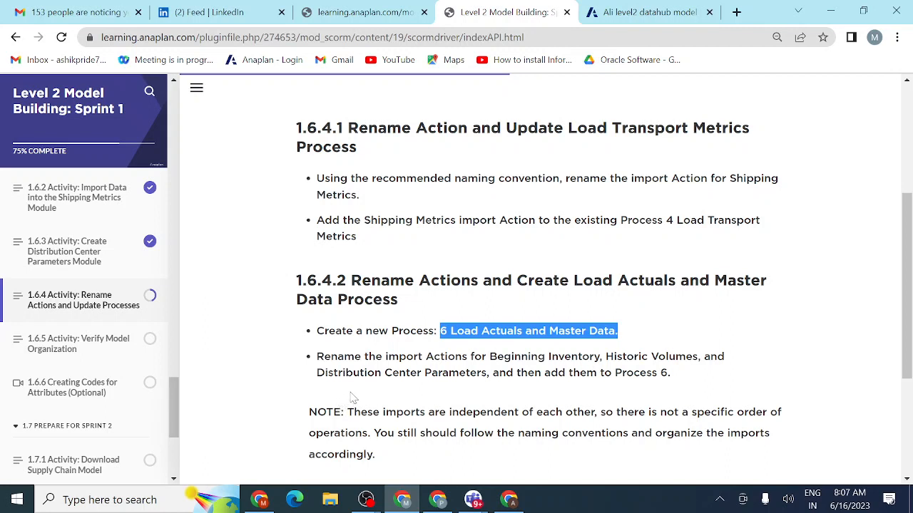
click(647, 15)
scroll(370, 420, down, 3)
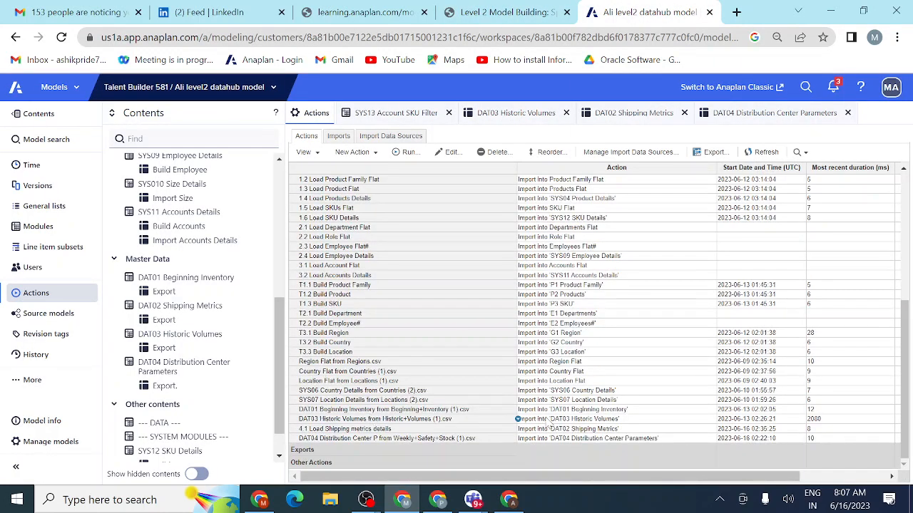
click(584, 410)
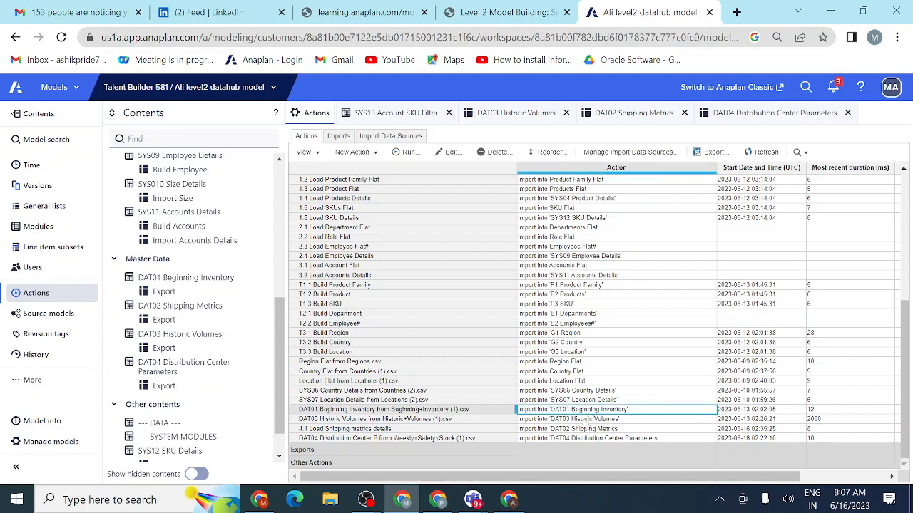
click(585, 420)
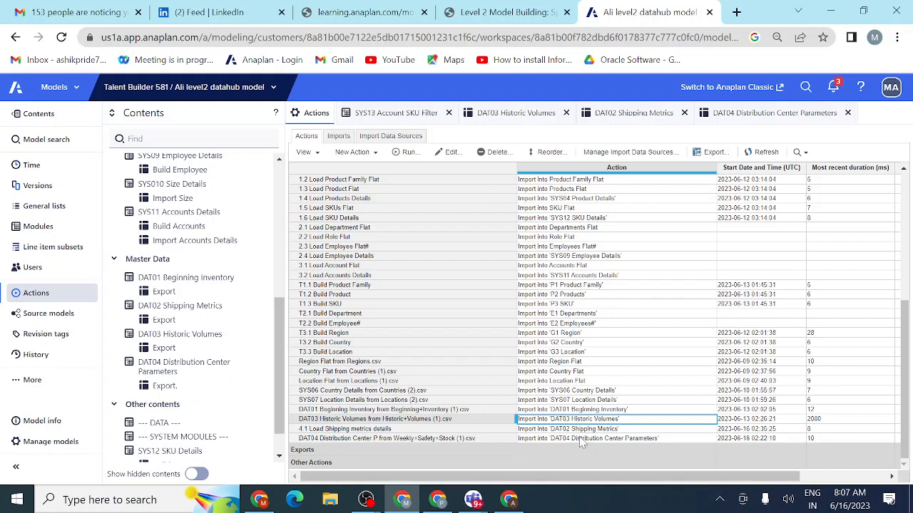
click(581, 440)
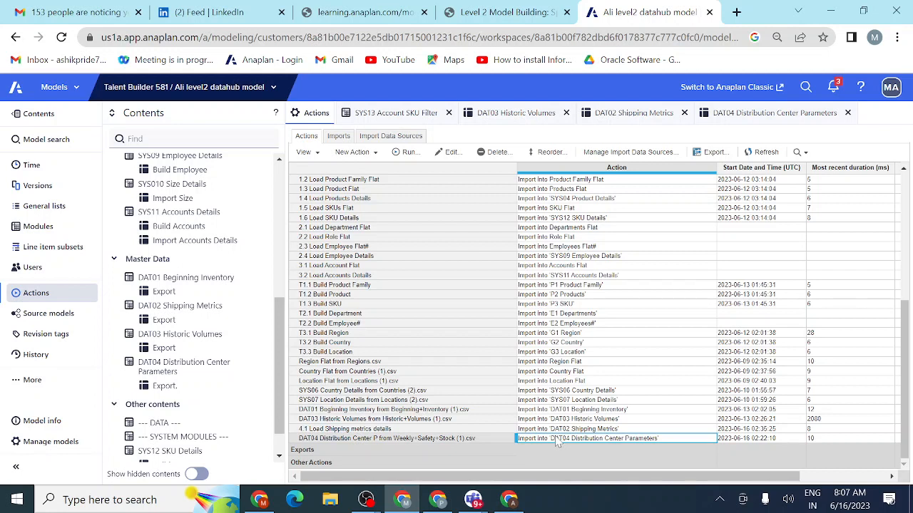
Rename the DAT01 Beginning Inventory import action to "6.1 Beginning Inventory"
double_click(480, 411)
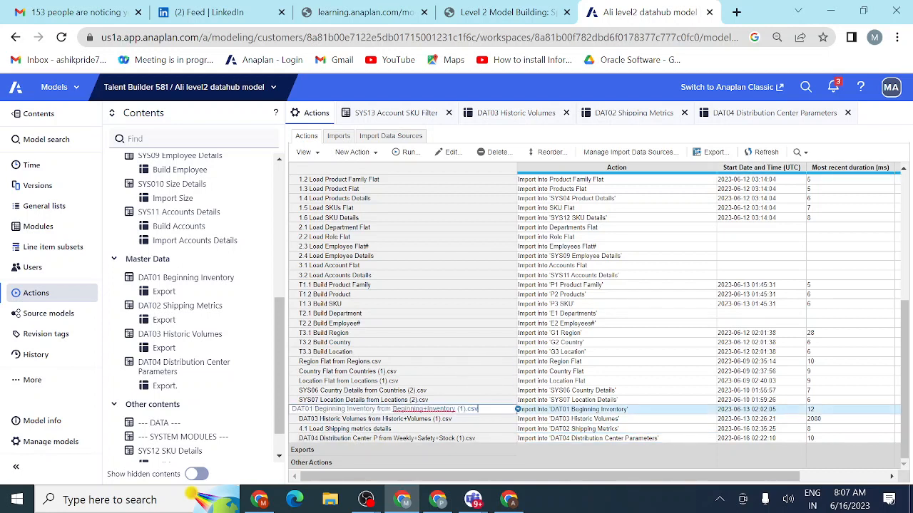
key(BackSpace)
key(BackSpace)
key(BackSpace)
key(BackSpace)
key(BackSpace)
key(BackSpace)
key(BackSpace)
key(BackSpace)
key(BackSpace)
key(BackSpace)
key(BackSpace)
key(BackSpace)
key(BackSpace)
key(BackSpace)
key(BackSpace)
key(BackSpace)
key(BackSpace)
key(BackSpace)
key(BackSpace)
key(BackSpace)
key(BackSpace)
key(BackSpace)
key(BackSpace)
key(BackSpace)
key(BackSpace)
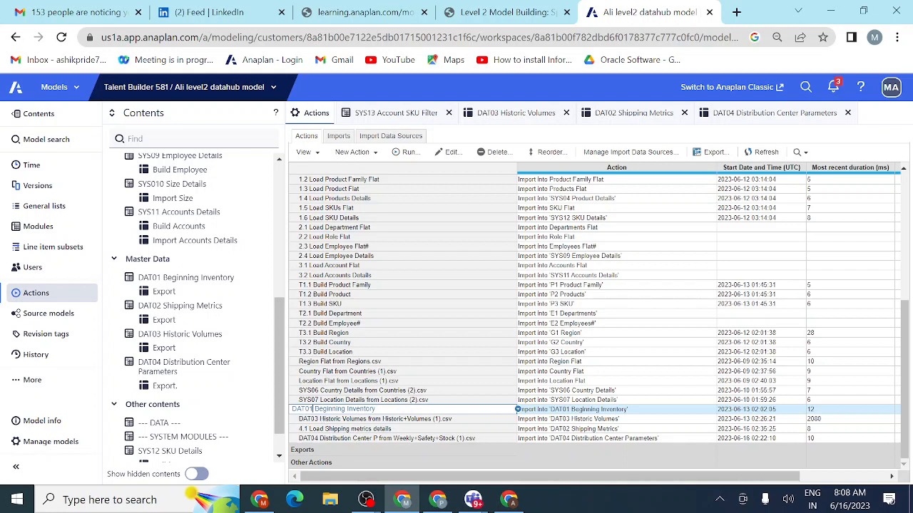
key(BackSpace)
key(BackSpace)
key(BackSpace)
key(BackSpace)
key(BackSpace)
text(6.1)
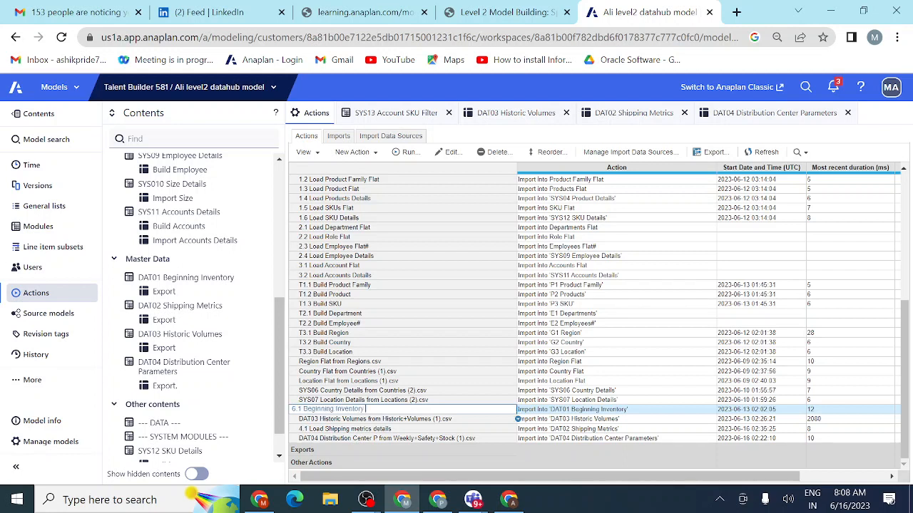
Rename the DAT03 Historic Volumes import action to "6.2 Historic Volumes"
click(417, 422)
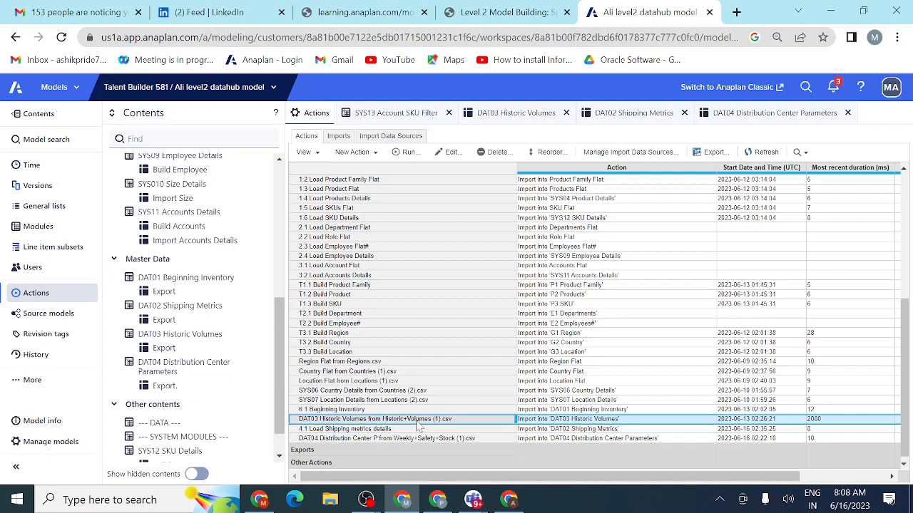
click(468, 421)
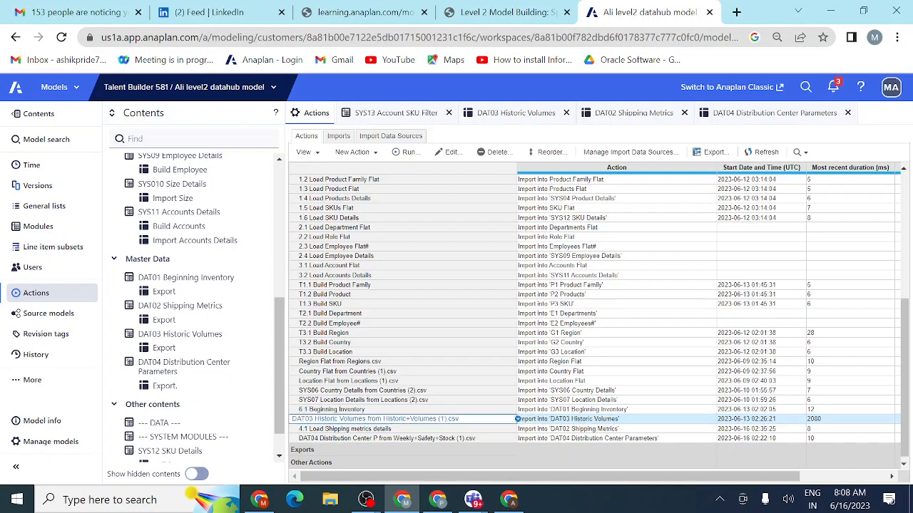
key(BackSpace)
key(BackSpace)
key(BackSpace)
key(BackSpace)
key(BackSpace)
key(BackSpace)
key(BackSpace)
key(BackSpace)
key(BackSpace)
key(BackSpace)
key(BackSpace)
key(BackSpace)
key(BackSpace)
key(BackSpace)
key(BackSpace)
key(BackSpace)
key(BackSpace)
key(BackSpace)
key(BackSpace)
key(BackSpace)
key(BackSpace)
key(BackSpace)
key(BackSpace)
key(BackSpace)
key(BackSpace)
key(BackSpace)
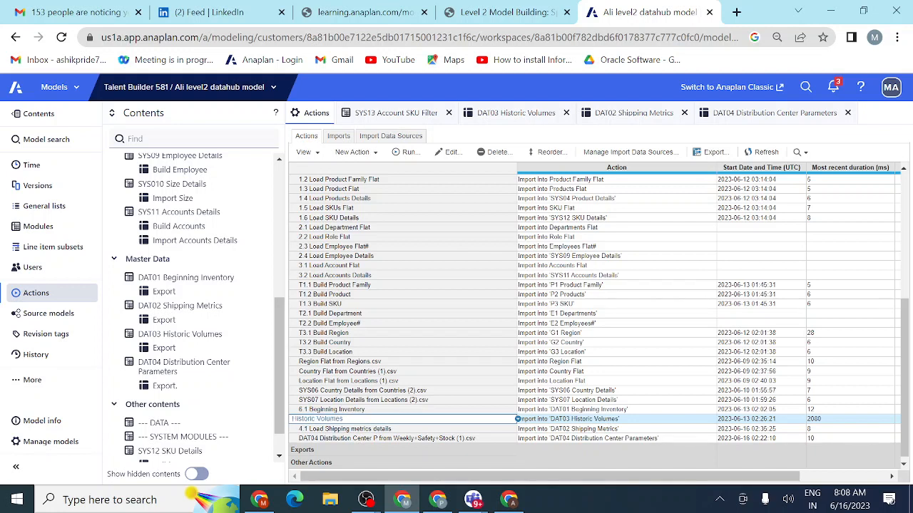
text(6.2)
Rename the DAT04 Distribution Center import action to "6.3 Distribution Center"
click(389, 439)
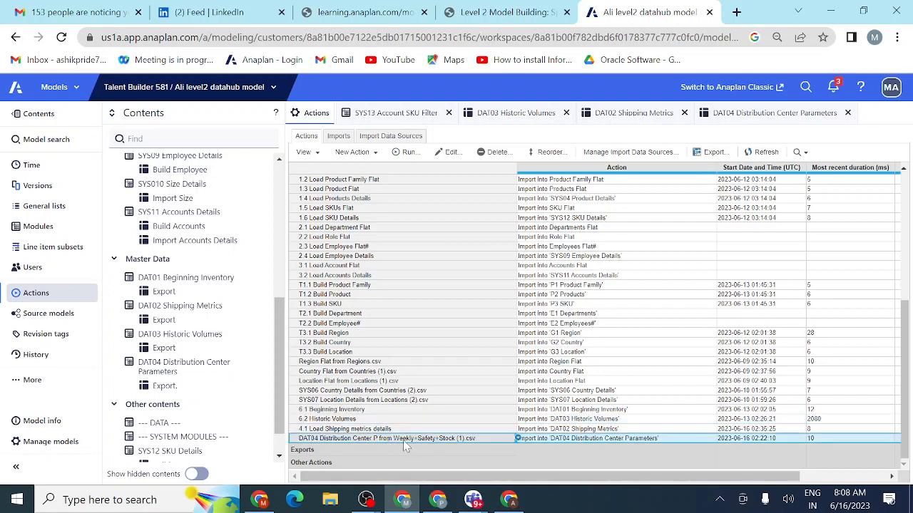
click(491, 440)
key(BackSpace)
key(BackSpace)
key(BackSpace)
key(BackSpace)
key(BackSpace)
key(BackSpace)
key(BackSpace)
key(BackSpace)
key(BackSpace)
key(BackSpace)
key(BackSpace)
key(BackSpace)
key(BackSpace)
key(BackSpace)
key(BackSpace)
key(BackSpace)
key(BackSpace)
key(BackSpace)
key(BackSpace)
key(BackSpace)
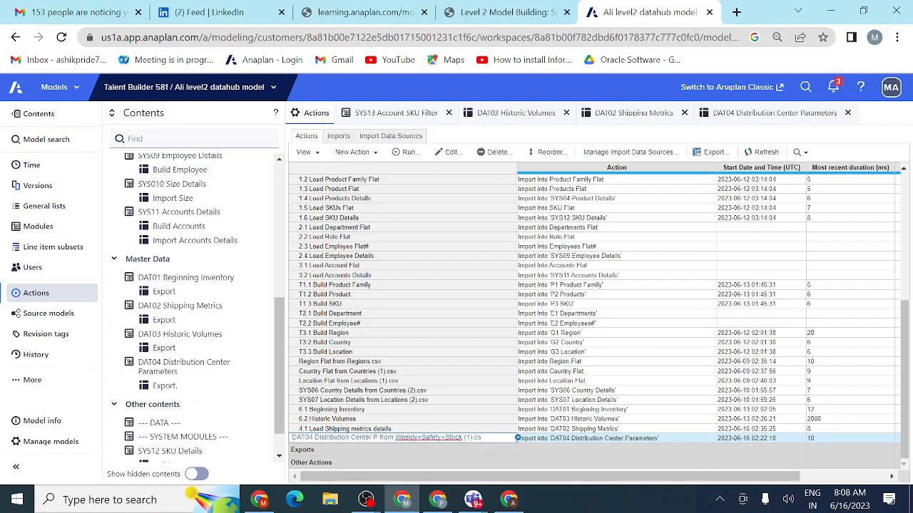
key(BackSpace)
key(BackSpace)
key(BackSpace)
key(BackSpace)
key(BackSpace)
key(BackSpace)
key(BackSpace)
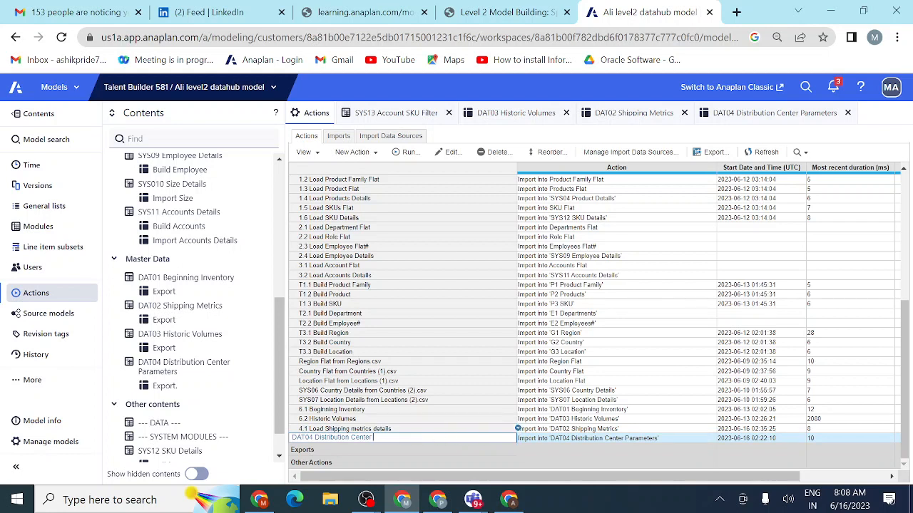
key(Home)
key(Delete)
key(Delete)
key(Delete)
key(Delete)
key(Delete)
key(Delete)
text(6.3)
click(430, 430)
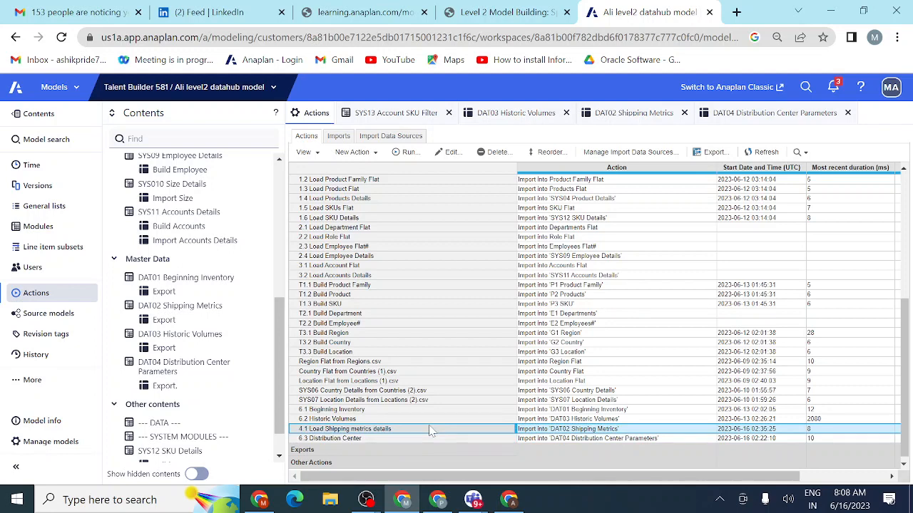
Add the 6.1 Beginning Inventory, 6.2 Historic Volumes and 6.3 Distribution Center imports to process 6 Load Actuals and Master Data
scroll(447, 308, up, 3)
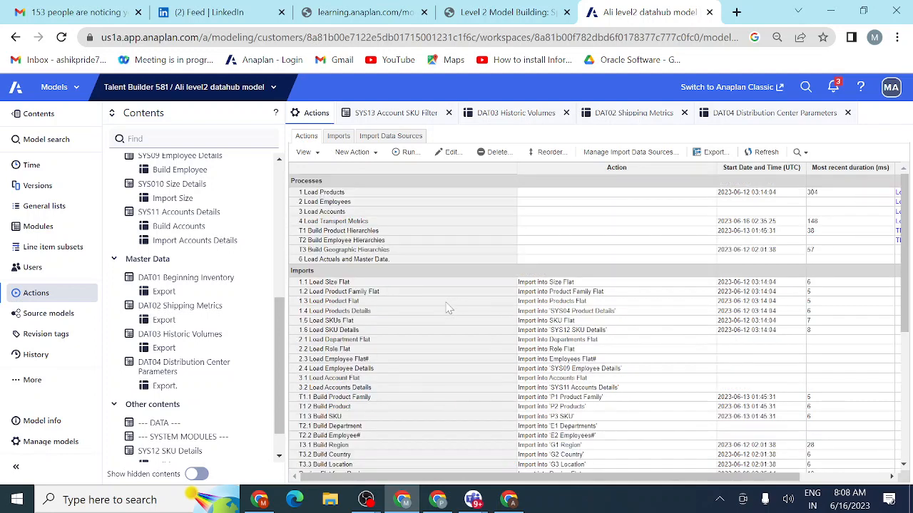
click(364, 262)
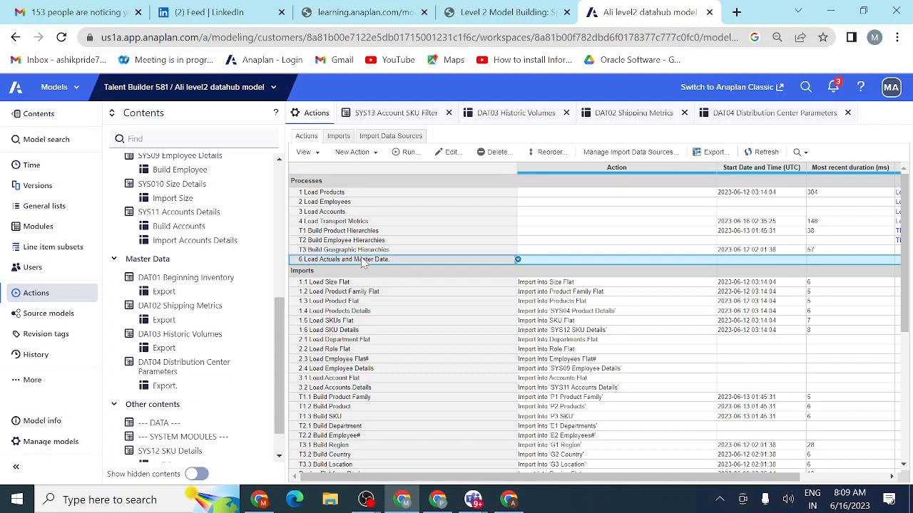
click(452, 153)
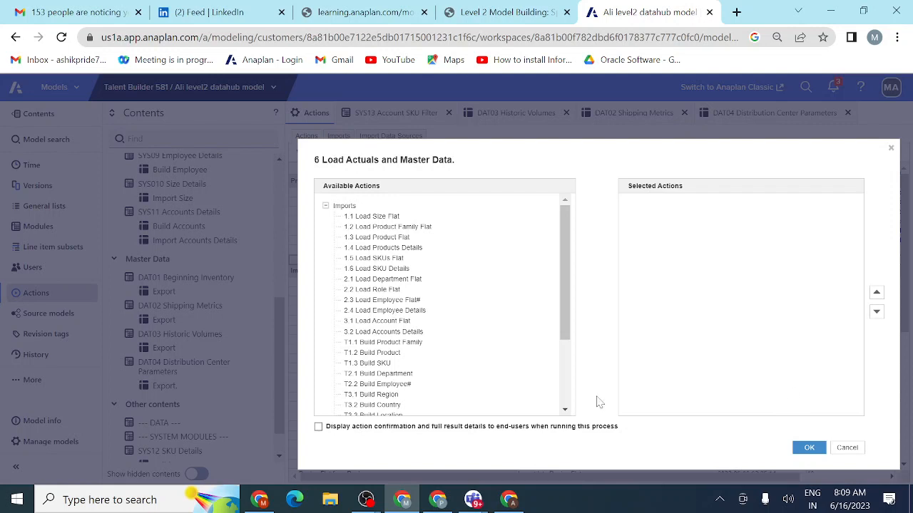
click(568, 308)
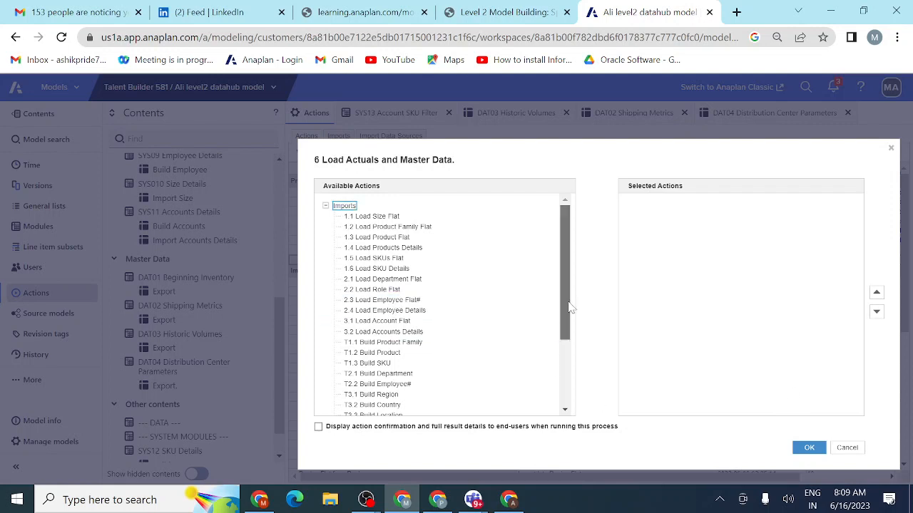
drag(568, 308, 574, 417)
click(461, 385)
click(443, 376)
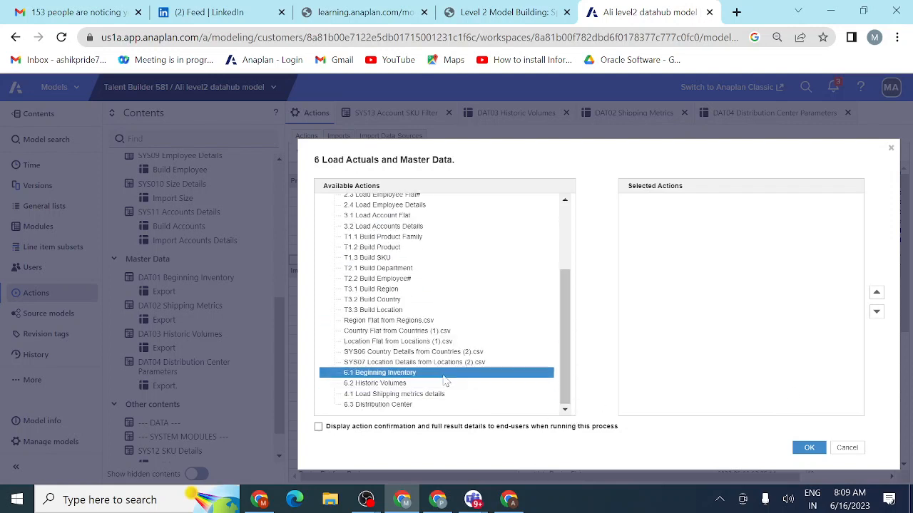
double_click(443, 376)
click(418, 385)
double_click(415, 386)
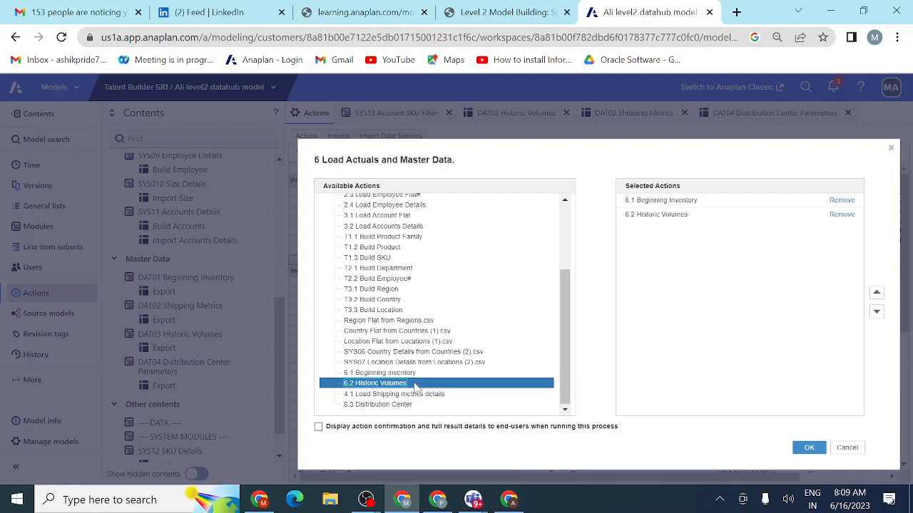
double_click(399, 405)
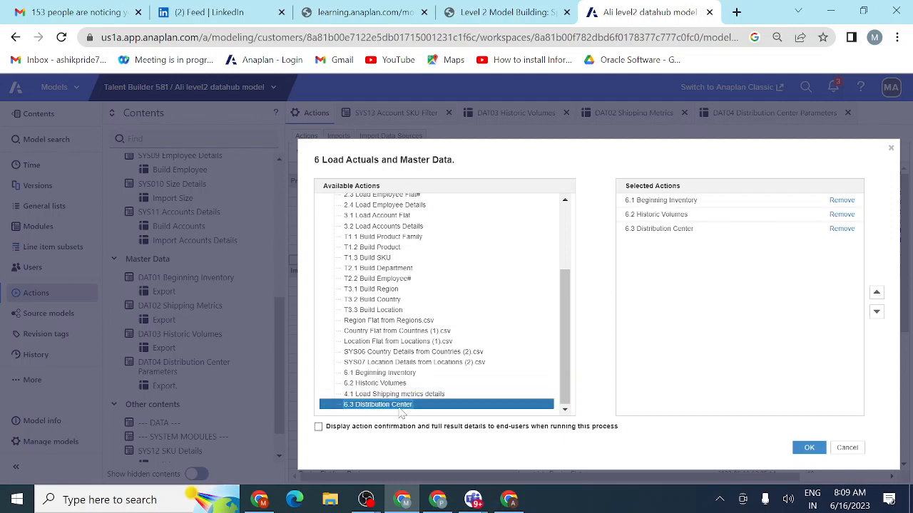
click(808, 448)
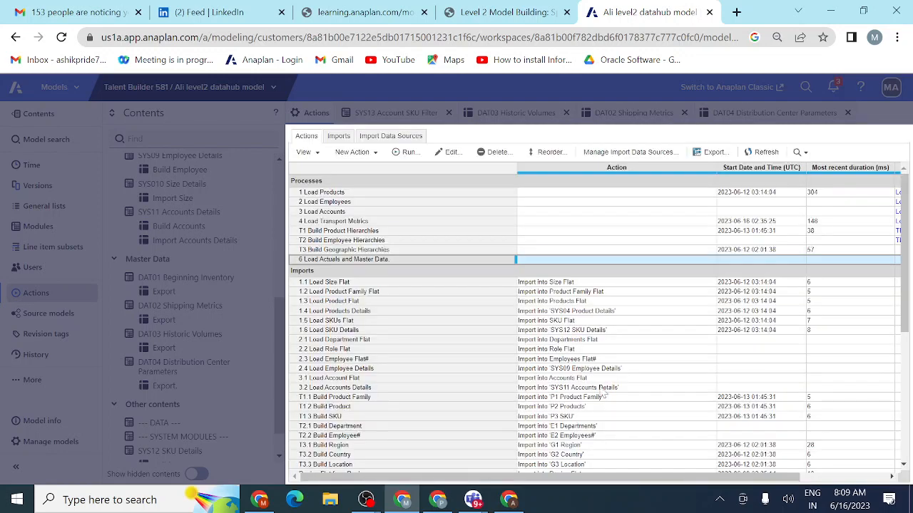
Run process 6 Load Actuals and Master Data
click(402, 154)
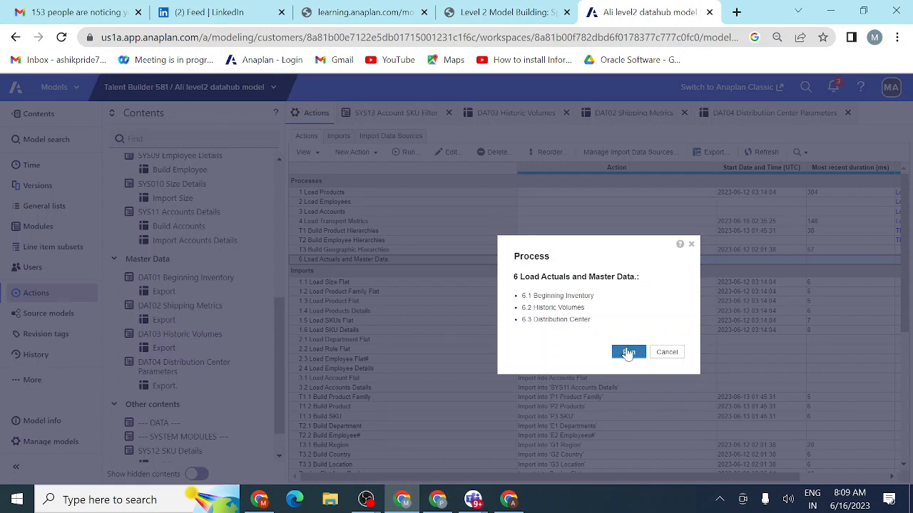
click(627, 352)
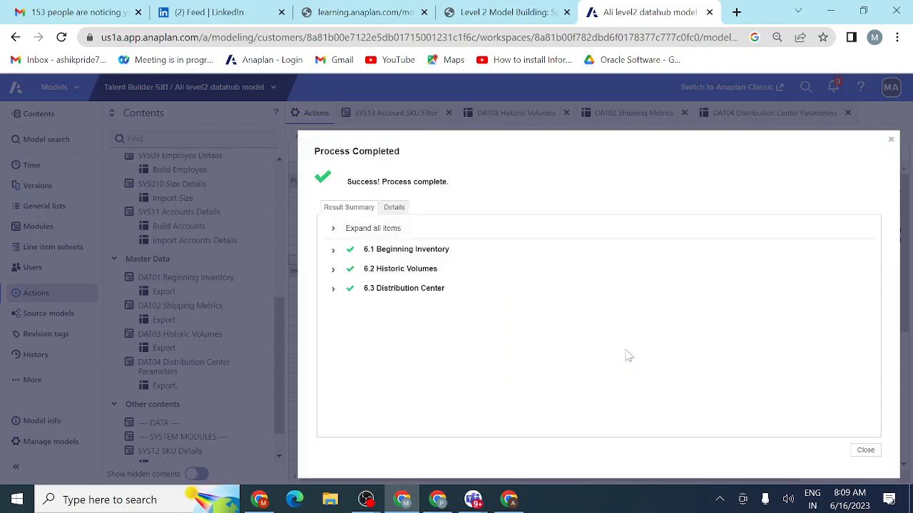
click(867, 452)
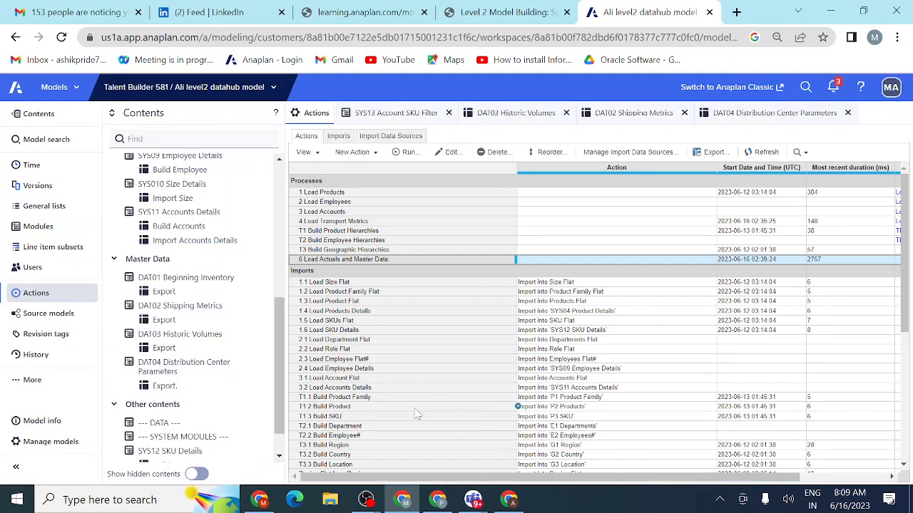
Reorder the actions, moving 4.1 Load Shipping metrics details up to sit directly after 3.2 Load Accounts Details
scroll(417, 413, down, 3)
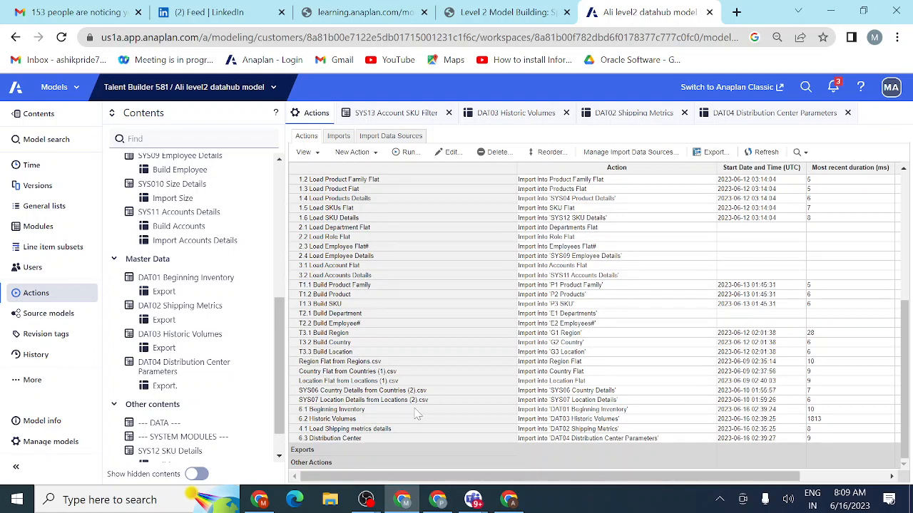
click(323, 429)
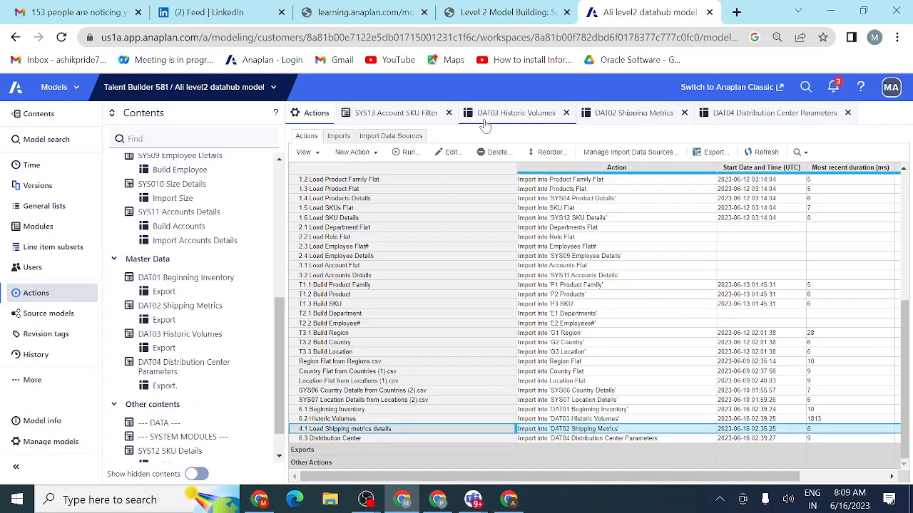
click(548, 152)
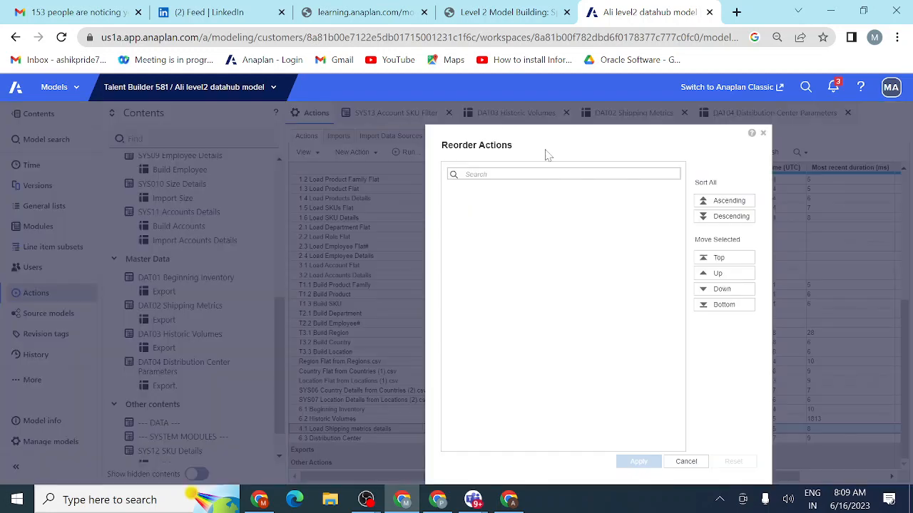
click(716, 273)
click(716, 273)
click(717, 273)
click(716, 273)
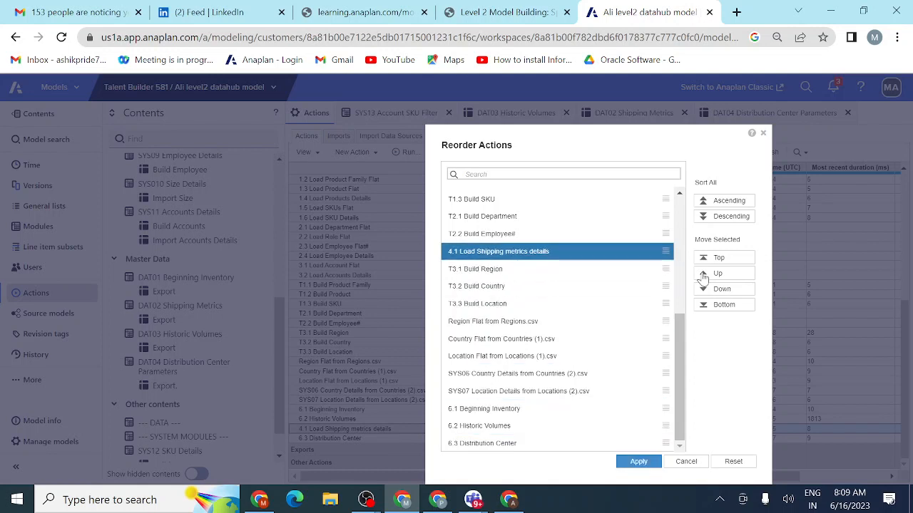
click(703, 274)
click(703, 274)
click(703, 275)
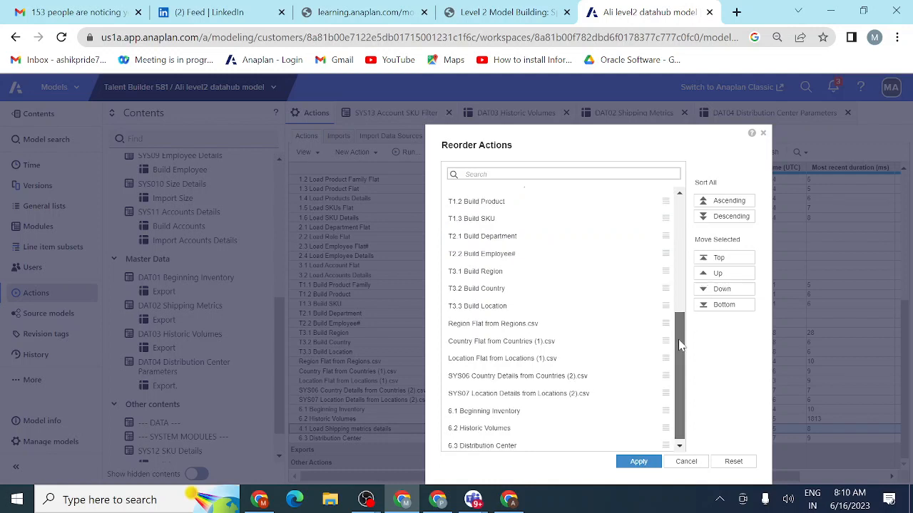
drag(680, 345, 678, 303)
ctrl+click(580, 306)
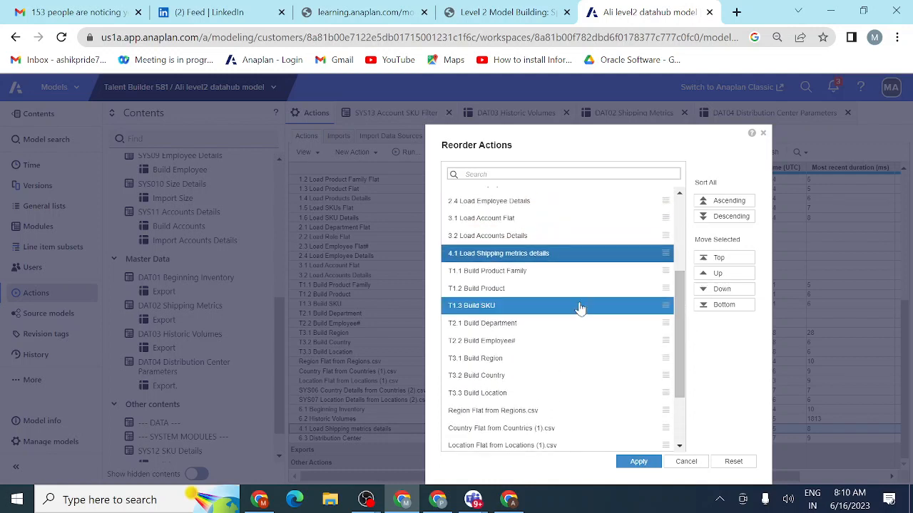
click(482, 253)
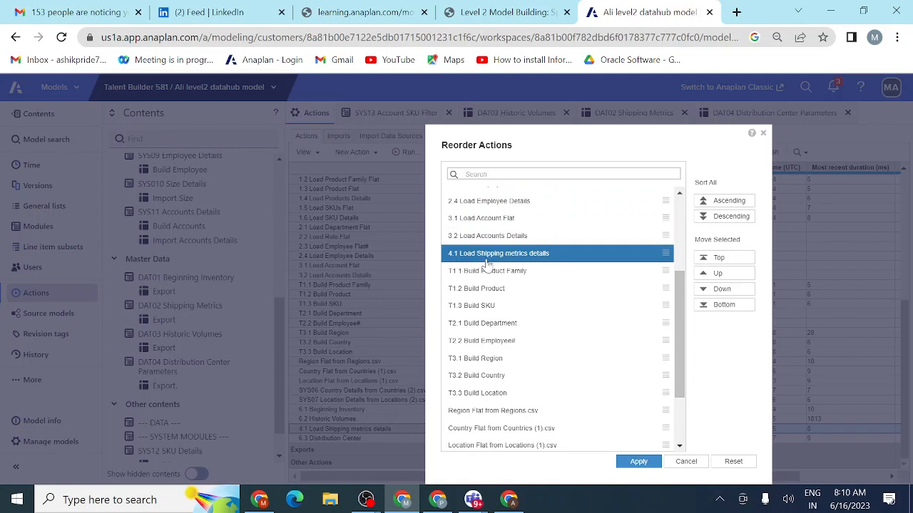
drag(681, 342, 686, 391)
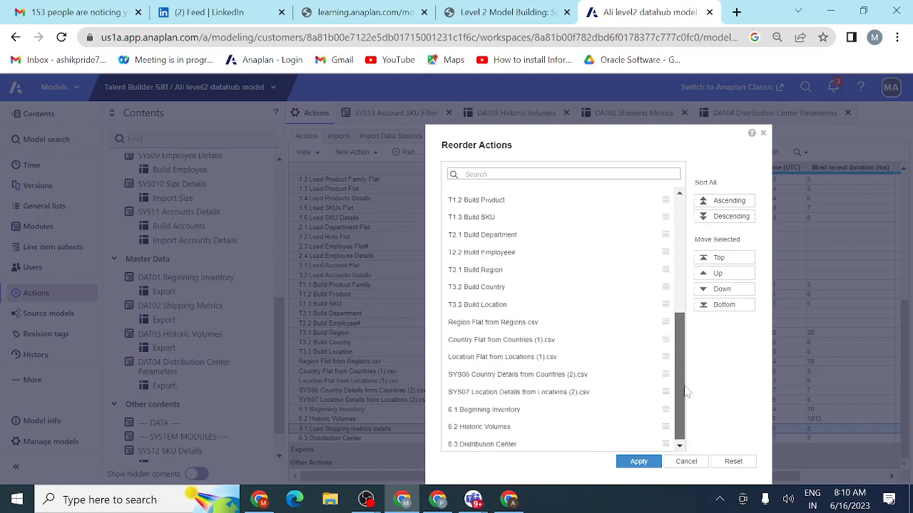
Move the 6.1, 6.2 and 6.3 imports up directly below 4.1 Load Shipping metrics details and apply the new order
click(552, 412)
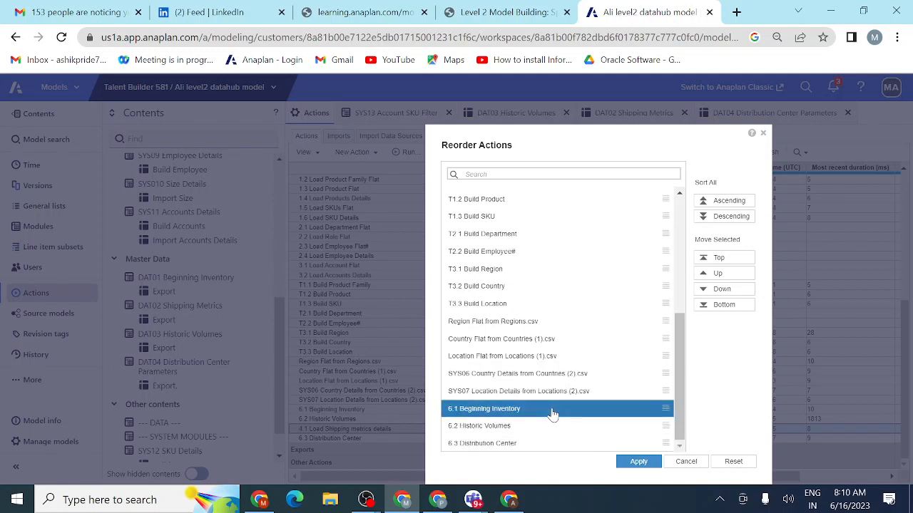
shift+click(535, 428)
shift+click(531, 444)
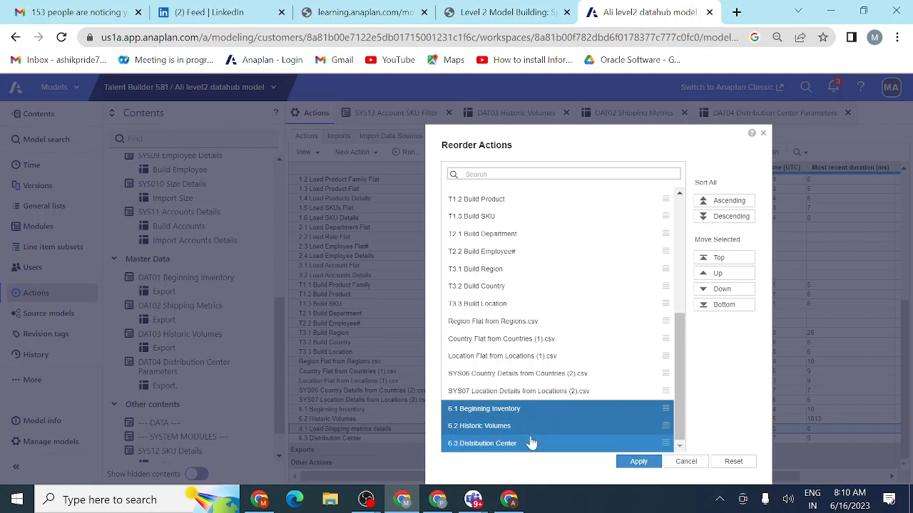
click(705, 278)
click(704, 278)
click(704, 278)
click(705, 278)
click(705, 278)
click(704, 278)
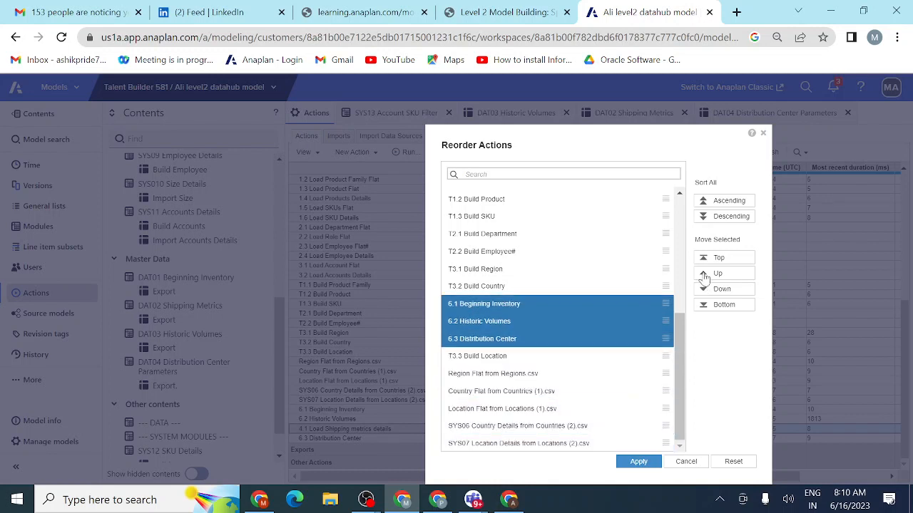
click(704, 278)
click(704, 278)
click(705, 278)
click(704, 279)
click(705, 278)
click(705, 278)
click(705, 278)
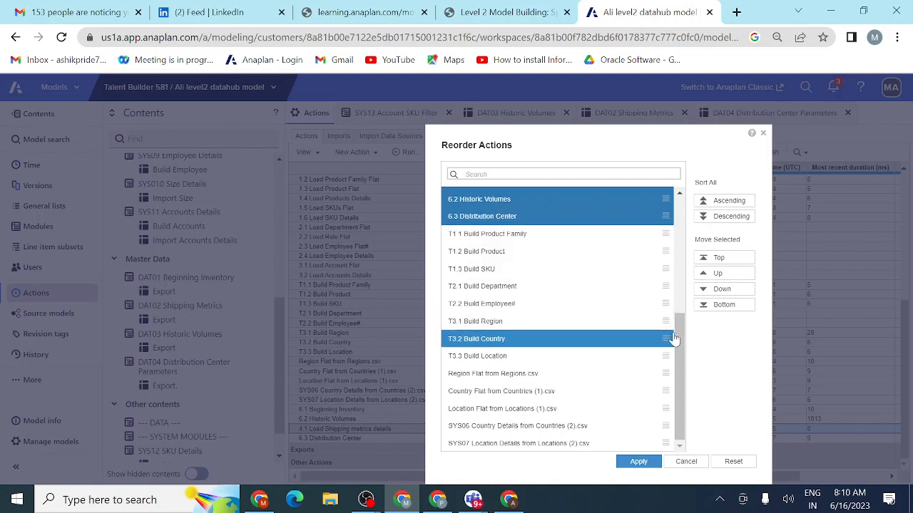
drag(678, 335, 678, 308)
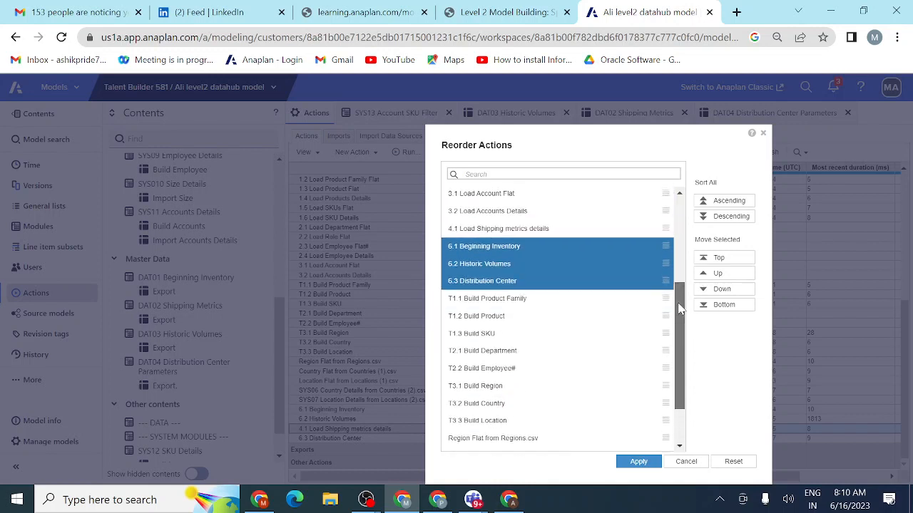
drag(678, 344, 678, 425)
click(638, 462)
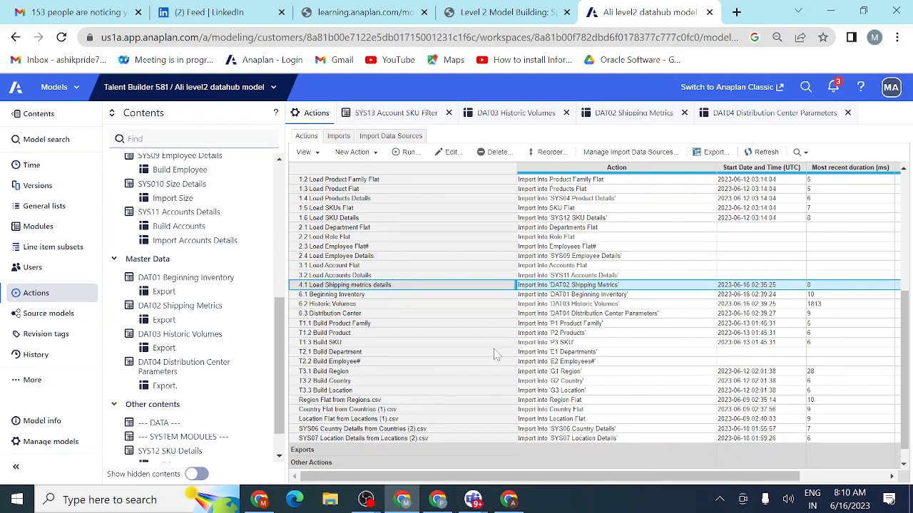
Check the reordered processes and imports list
scroll(496, 354, up, 3)
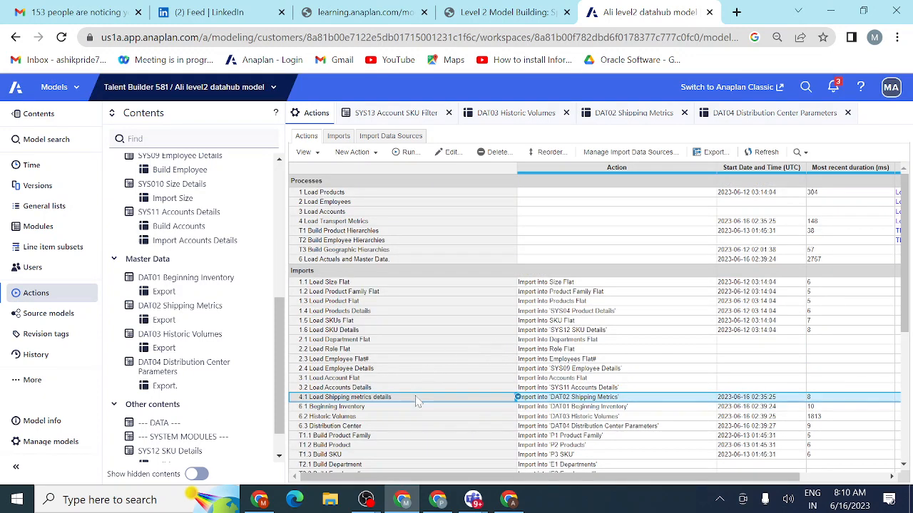
scroll(417, 402, down, 3)
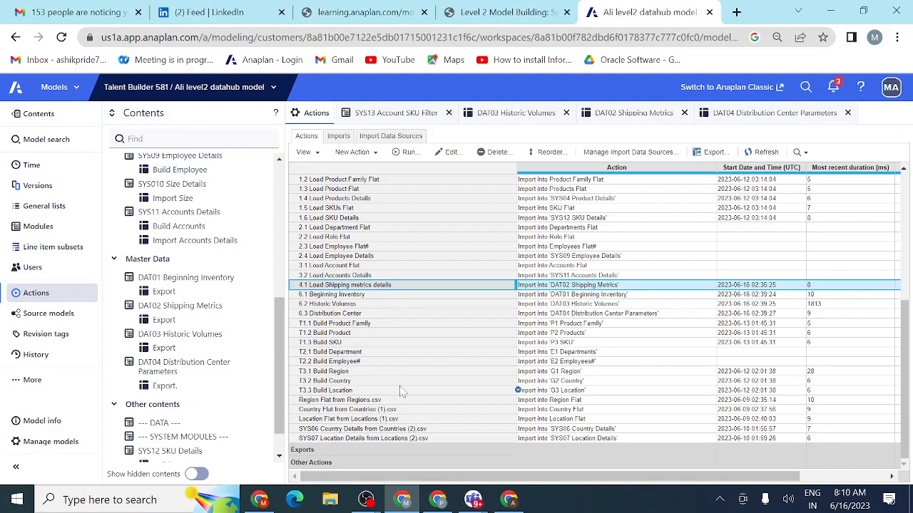
scroll(448, 324, up, 3)
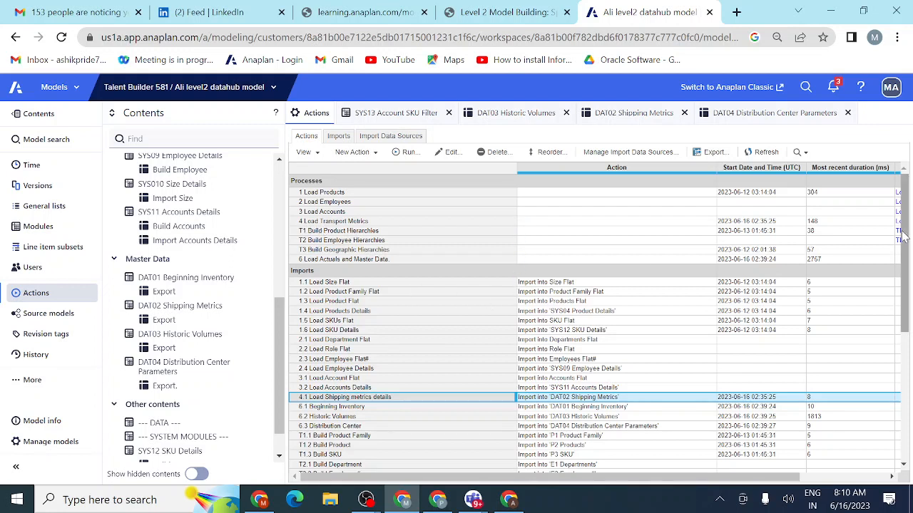
Return to the course tab, review the 1.6.4 instructions and open the earlier lessons 1.3.8 and 1.3.10
click(512, 13)
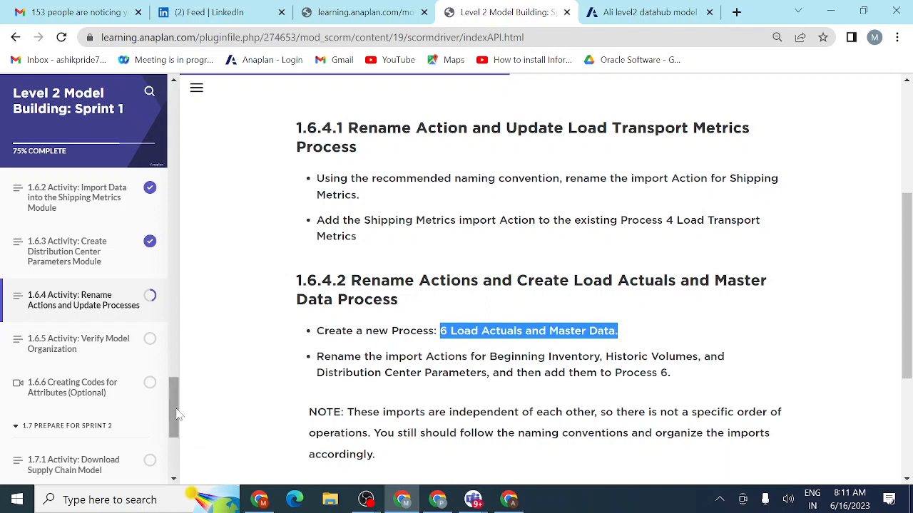
mouse_move(178, 414)
mouse_down()
mouse_move(176, 459)
mouse_move(173, 422)
mouse_up()
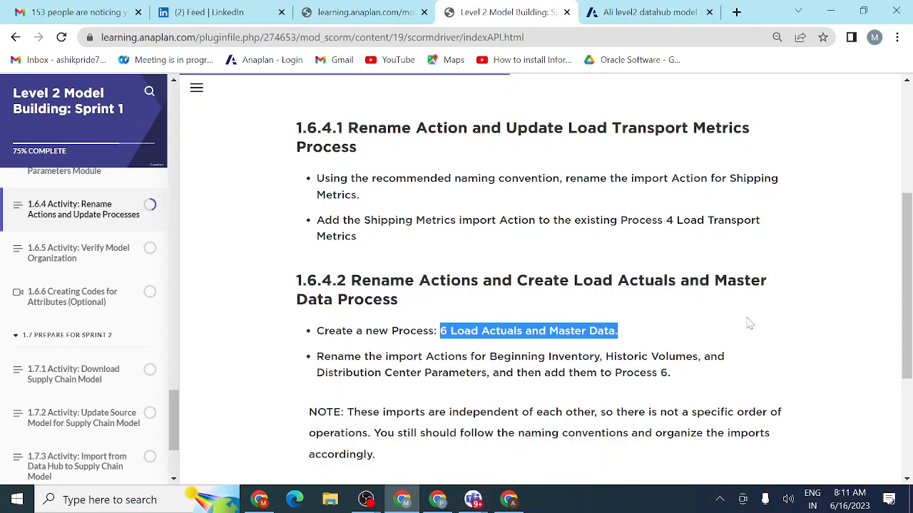
click(749, 323)
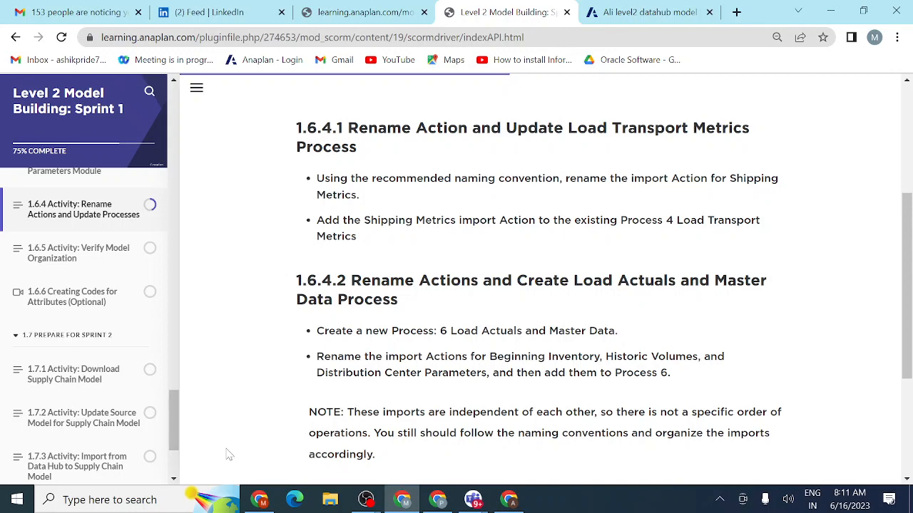
mouse_move(175, 436)
mouse_down()
mouse_move(182, 378)
mouse_move(177, 448)
mouse_up()
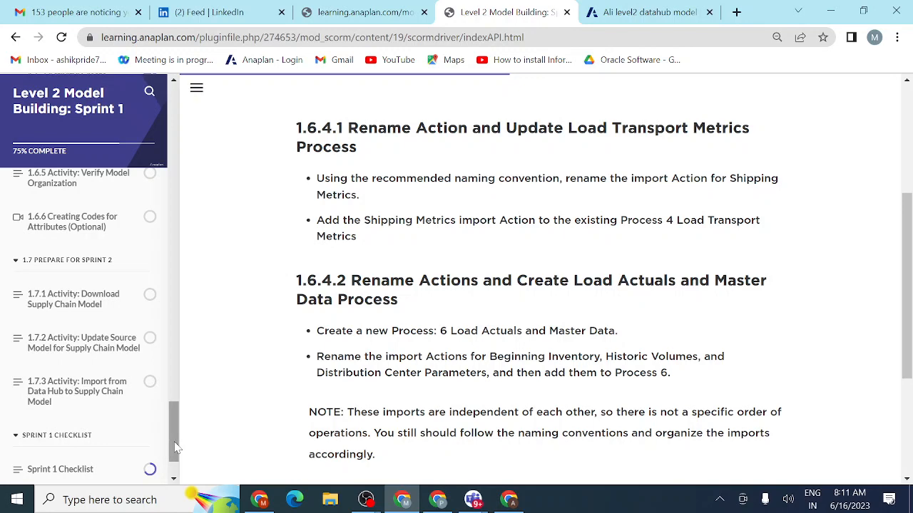
drag(176, 447, 212, 243)
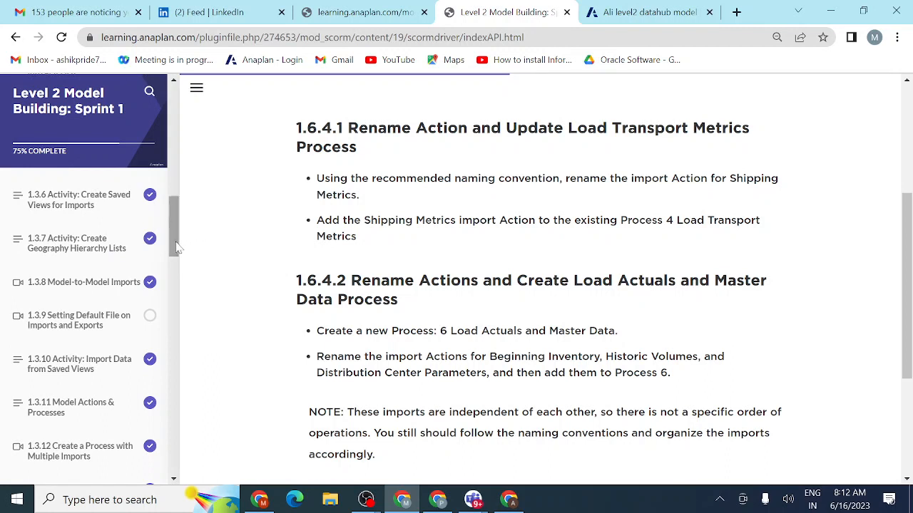
click(111, 283)
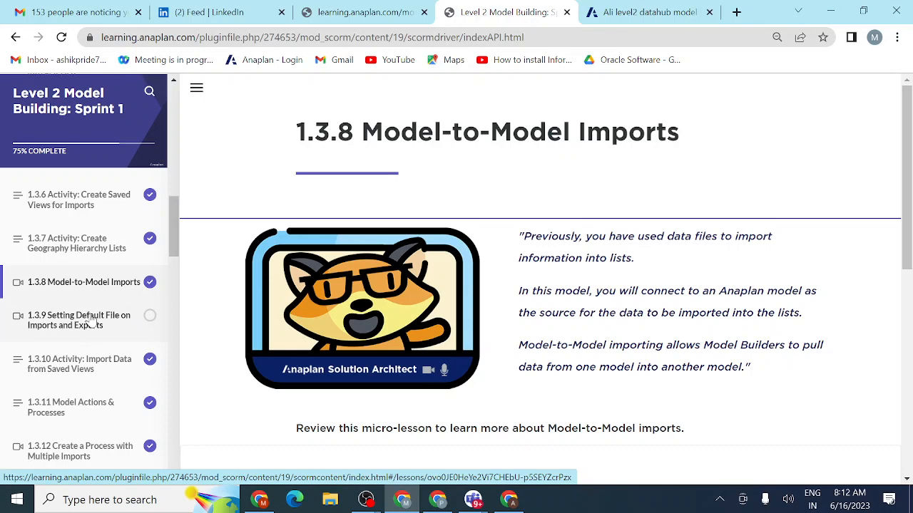
click(78, 363)
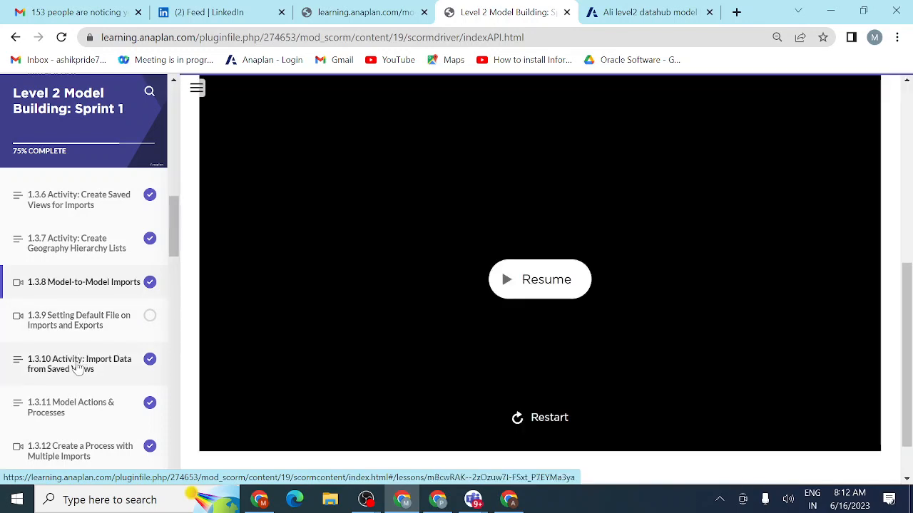
Open lesson 1.3.10 Activity: Import Data from Saved Views and browse the course outline
click(78, 366)
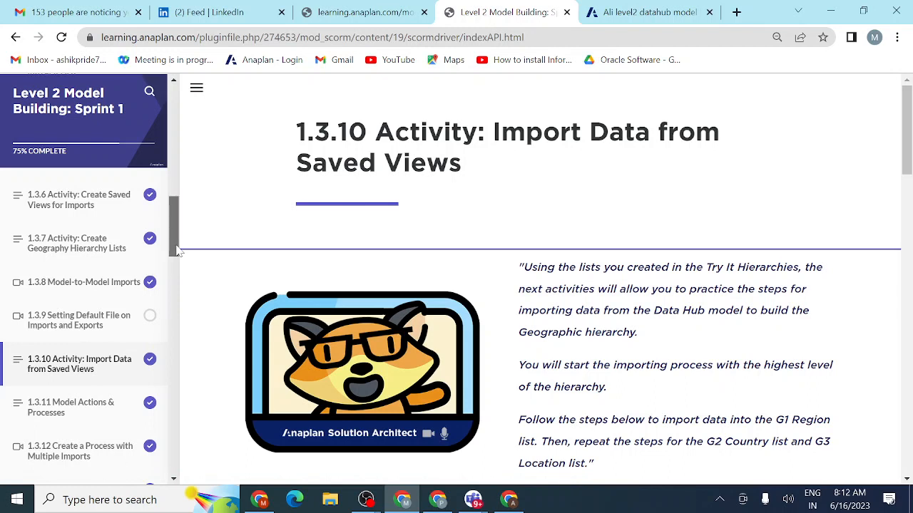
scroll(177, 260, down, 1)
drag(177, 261, 177, 277)
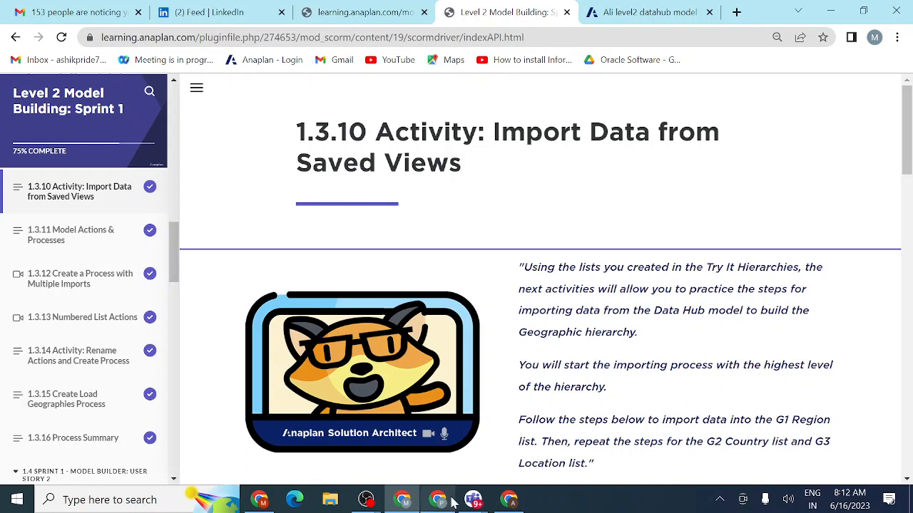
Switch to the data hub model and review the processes and imports in the Actions list
mouse_move(476, 503)
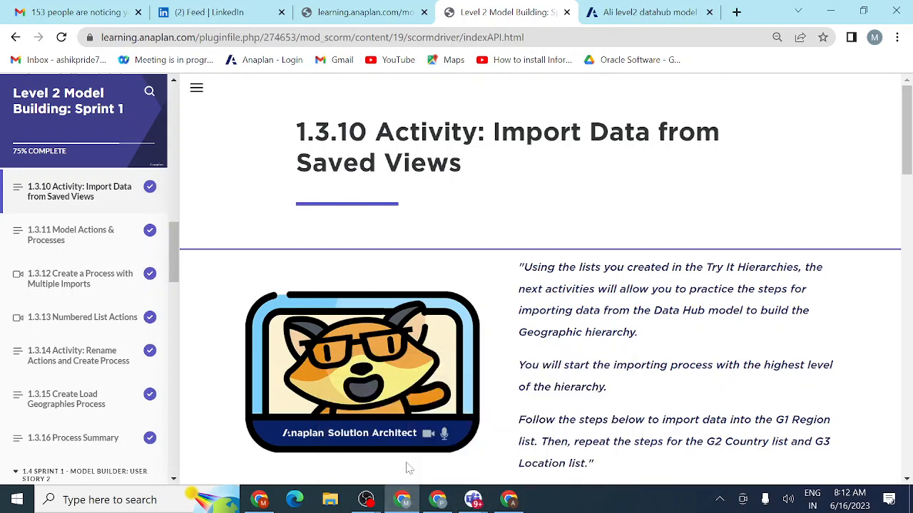
click(645, 17)
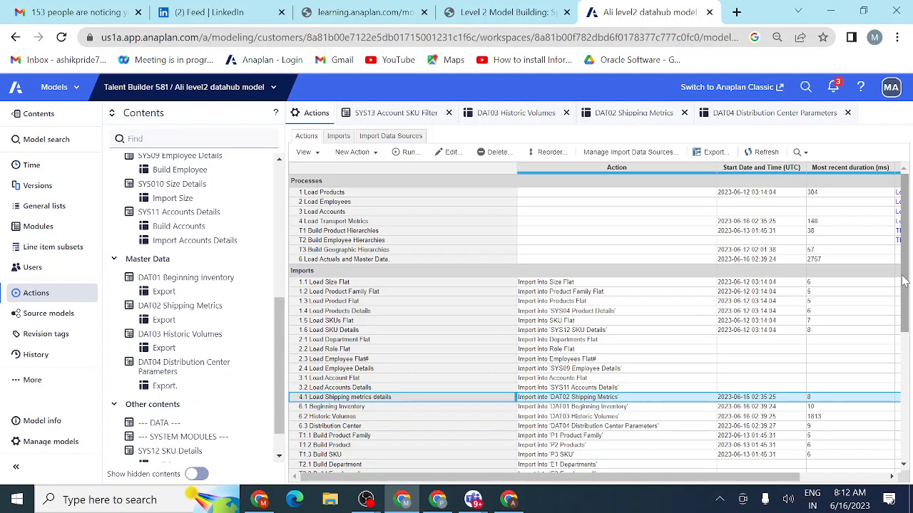
drag(903, 280, 904, 300)
scroll(904, 340, down, 4)
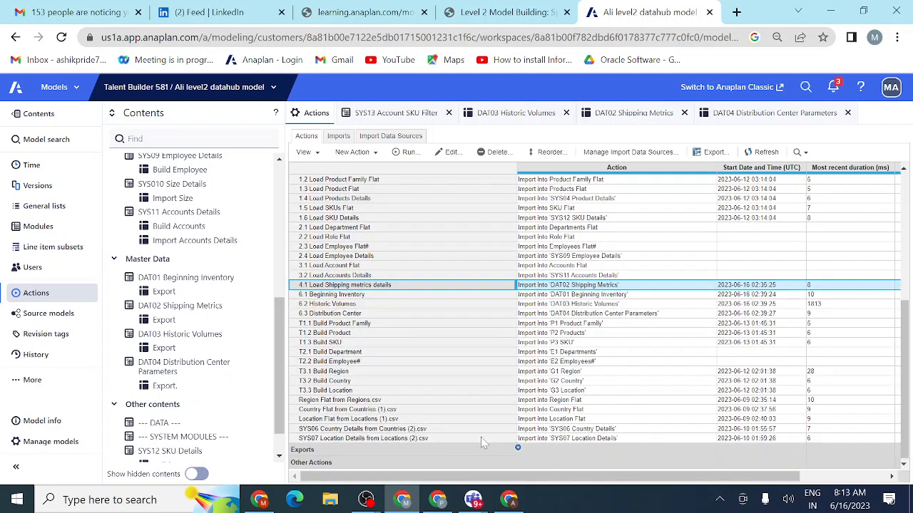
click(410, 402)
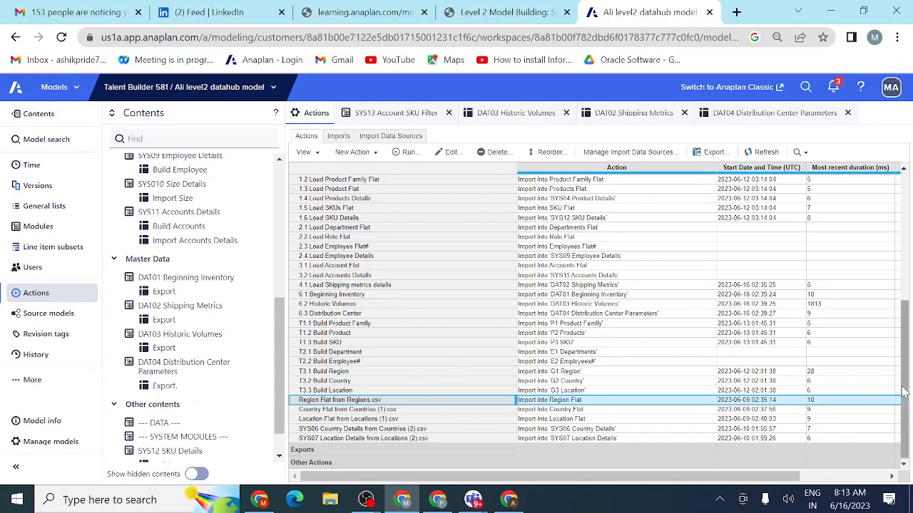
drag(904, 393, 904, 312)
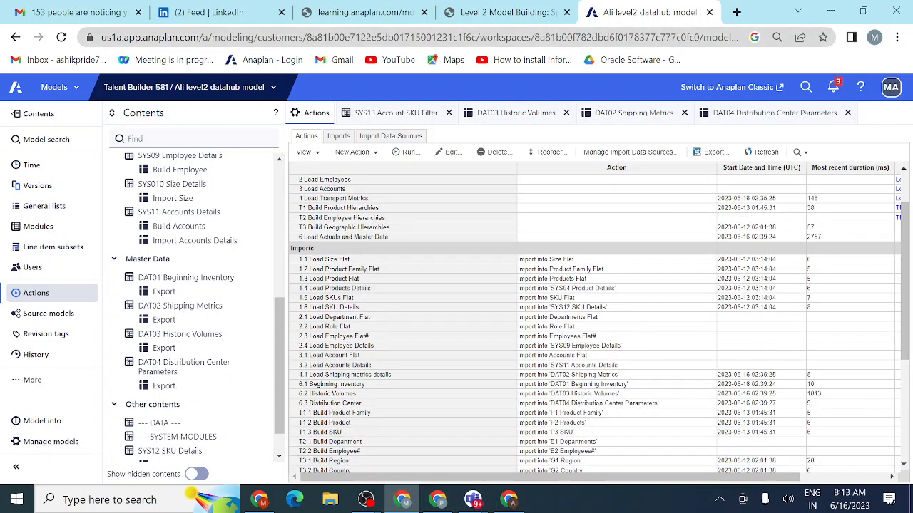
Return to the course, open activity 1.6.4, mark it as completed and continue
click(534, 14)
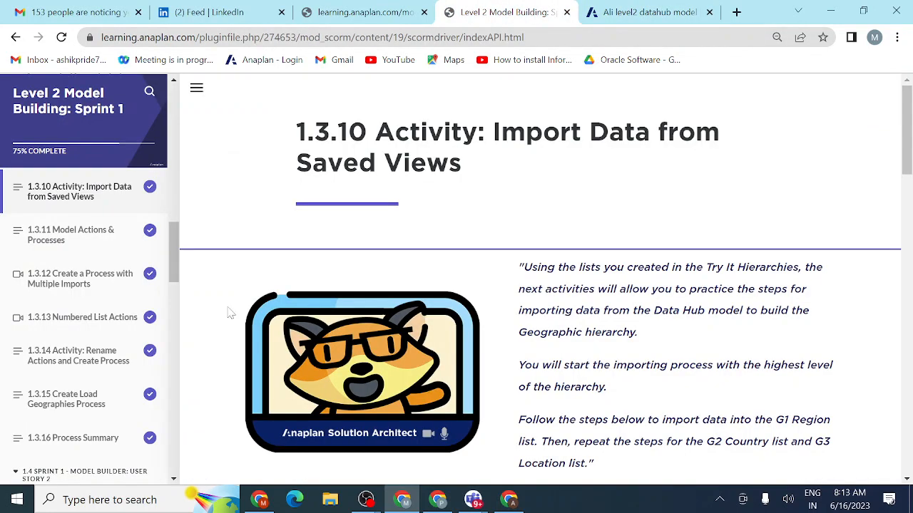
drag(174, 260, 171, 449)
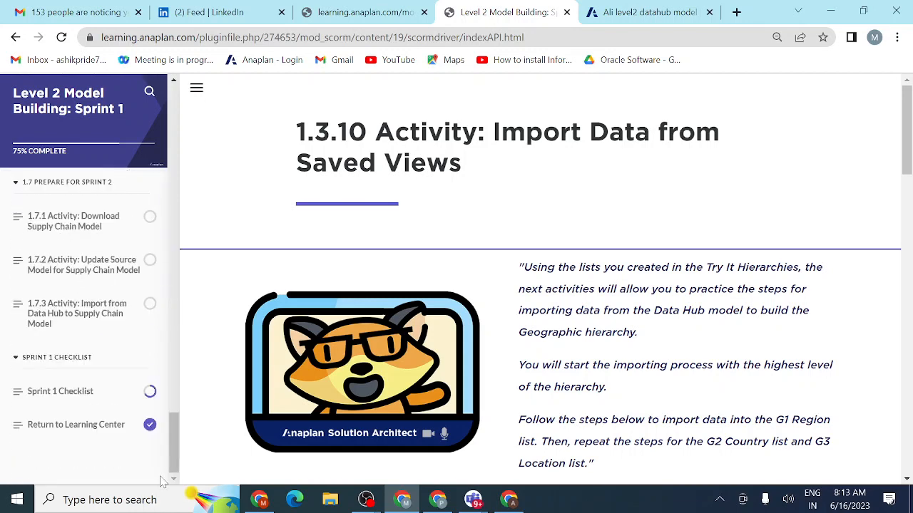
scroll(172, 446, up, 3)
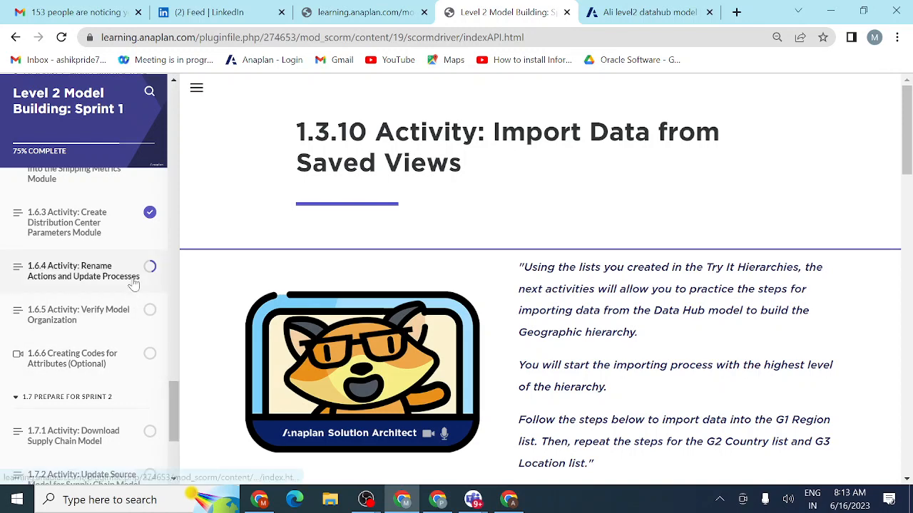
click(111, 275)
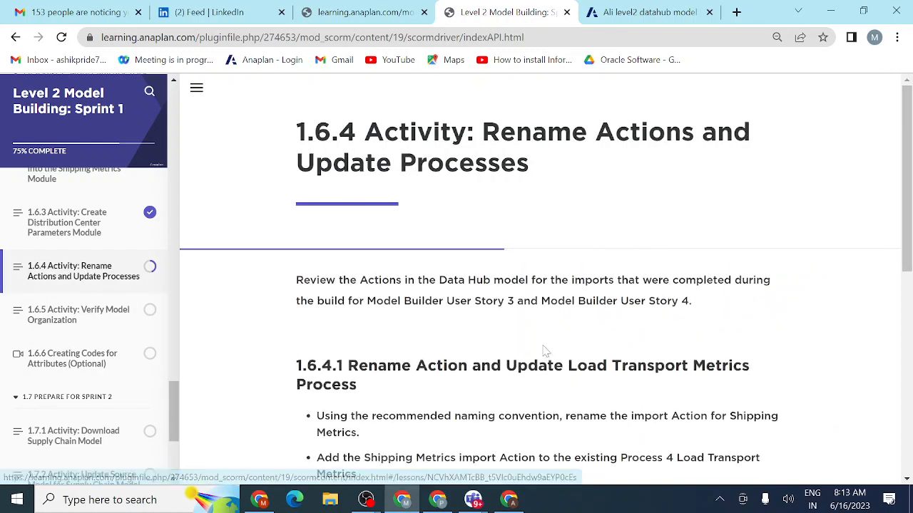
scroll(544, 350, down, 6)
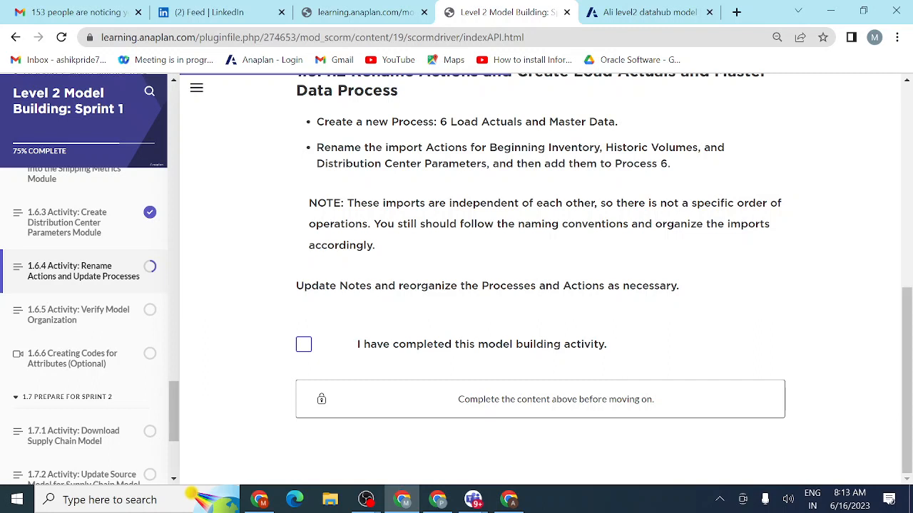
click(303, 350)
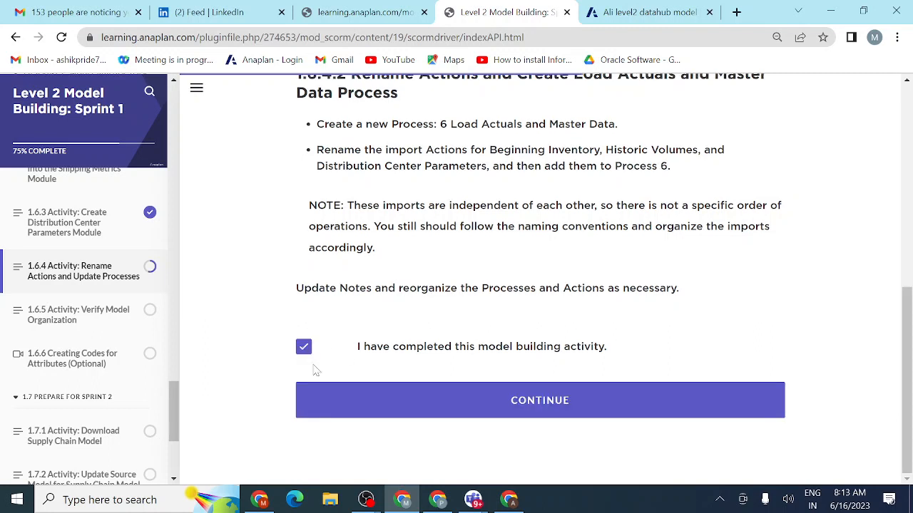
click(340, 404)
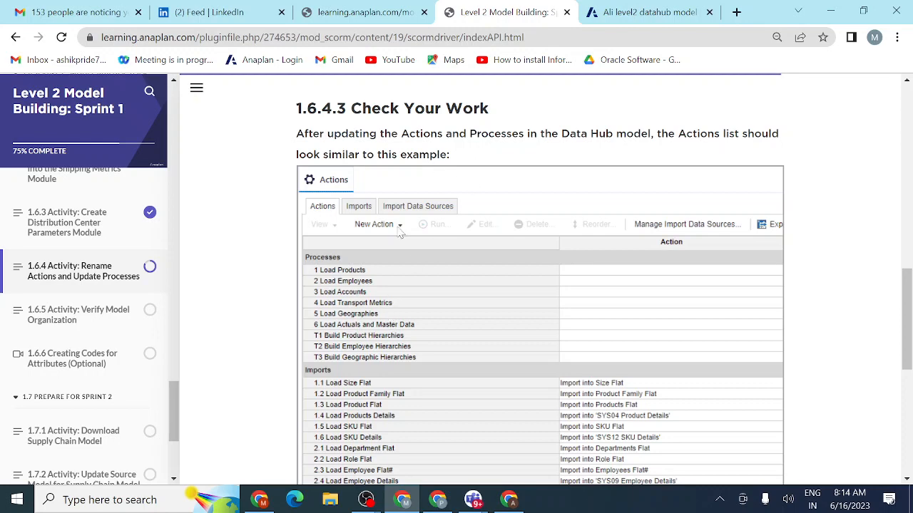
Compare the 1.6.4.3 Check Your Work example with the model's Actions list
scroll(391, 380, down, 4)
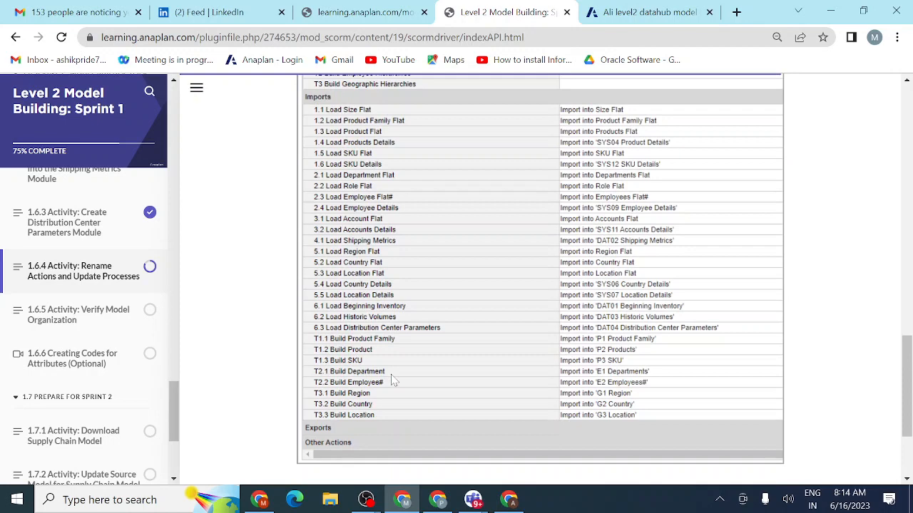
scroll(391, 380, up, 3)
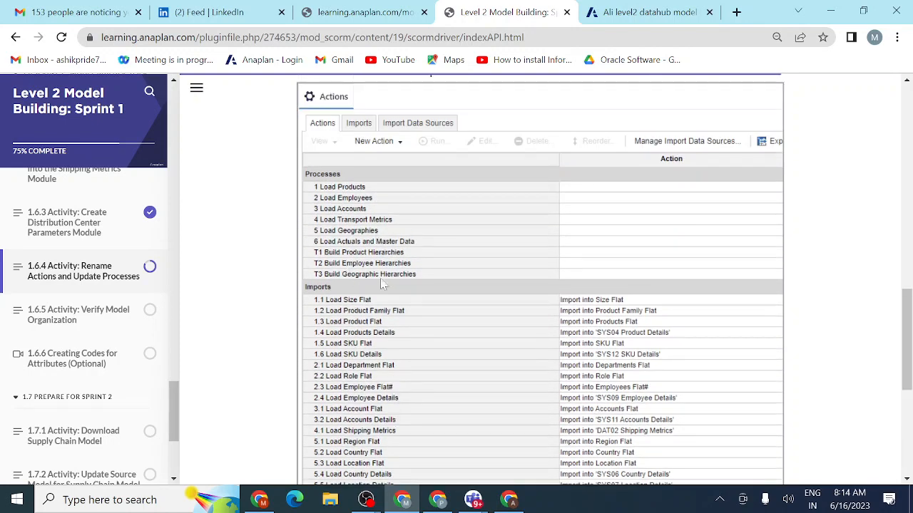
scroll(364, 380, down, 3)
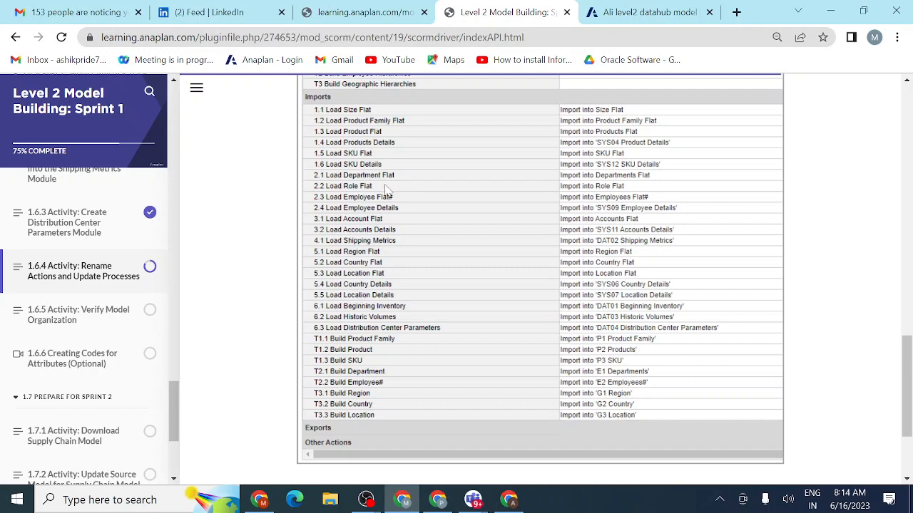
scroll(345, 154, up, 5)
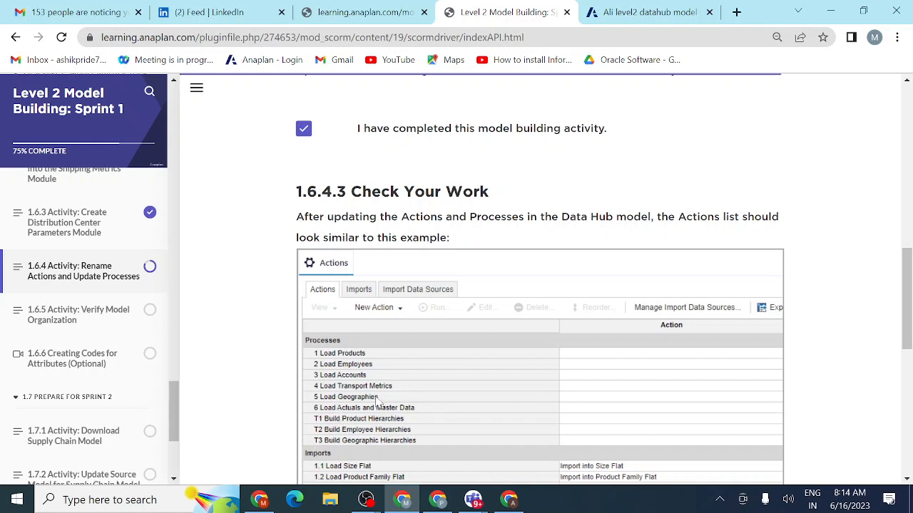
click(636, 13)
scroll(377, 424, down, 5)
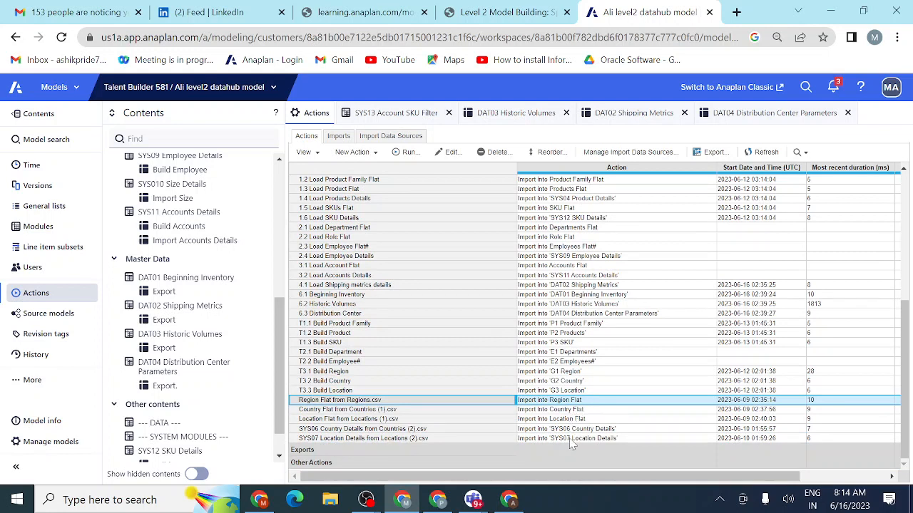
scroll(440, 345, up, 5)
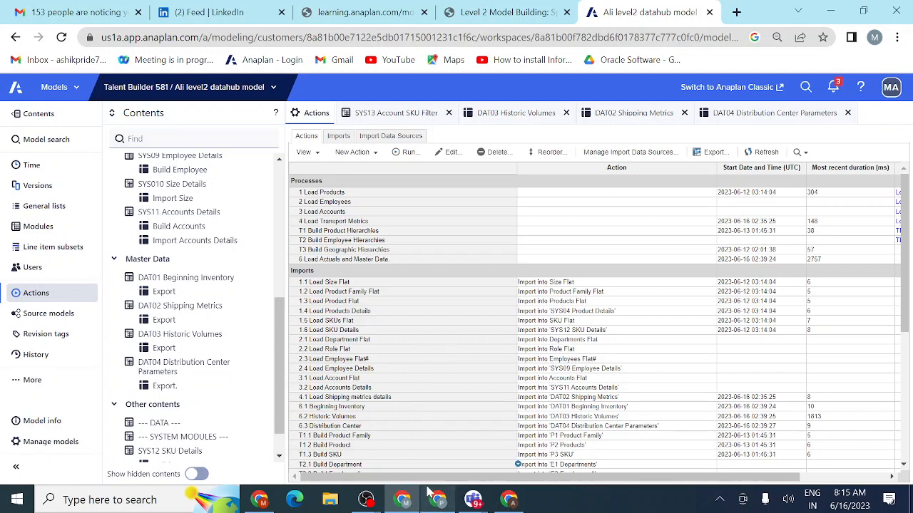
mouse_move(473, 499)
click(542, 440)
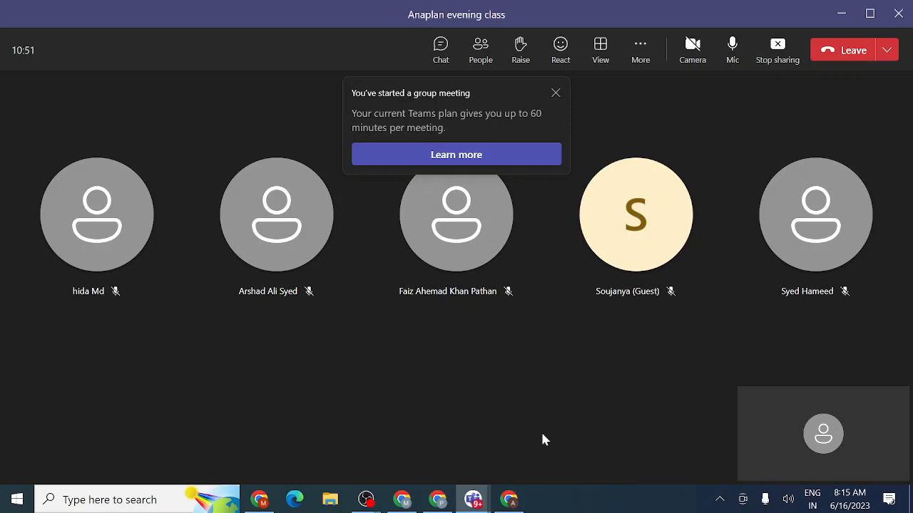
mouse_move(410, 504)
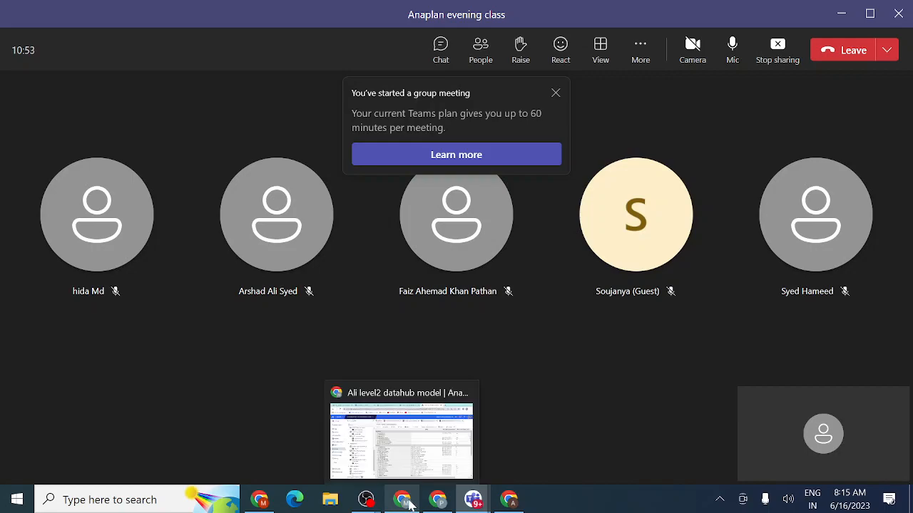
click(394, 452)
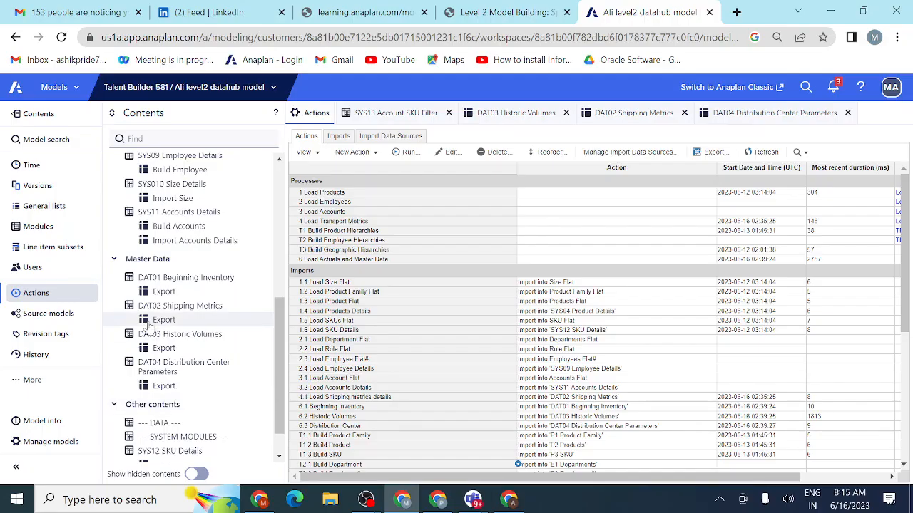
Open activity 1.6.5 Verify Model Organization, mark it as completed and continue
click(499, 13)
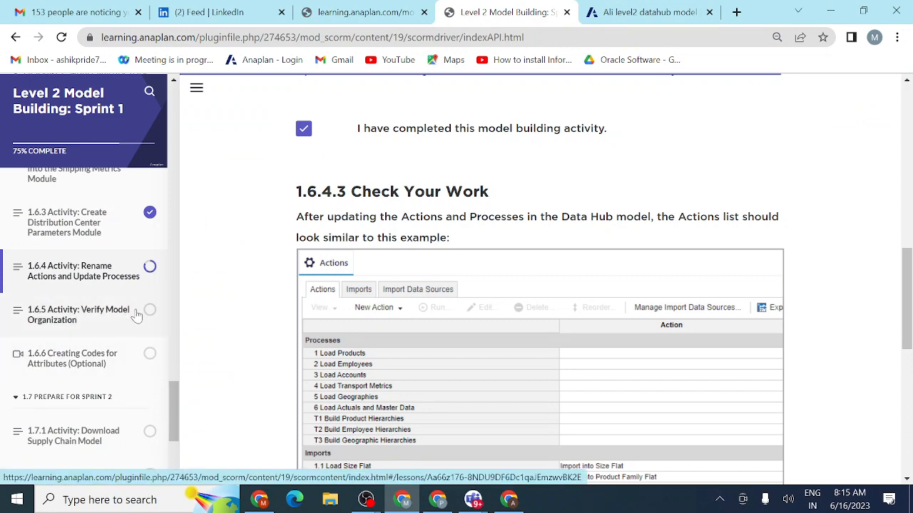
scroll(459, 352, down, 5)
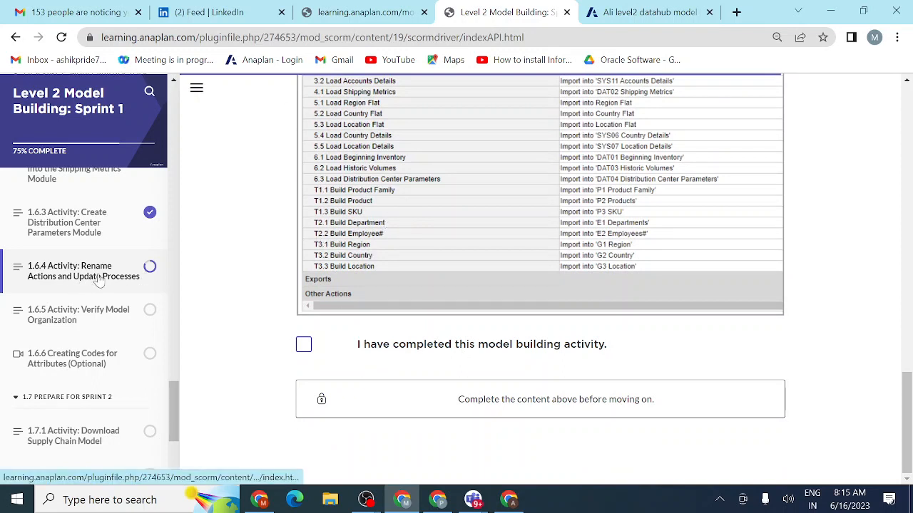
click(86, 314)
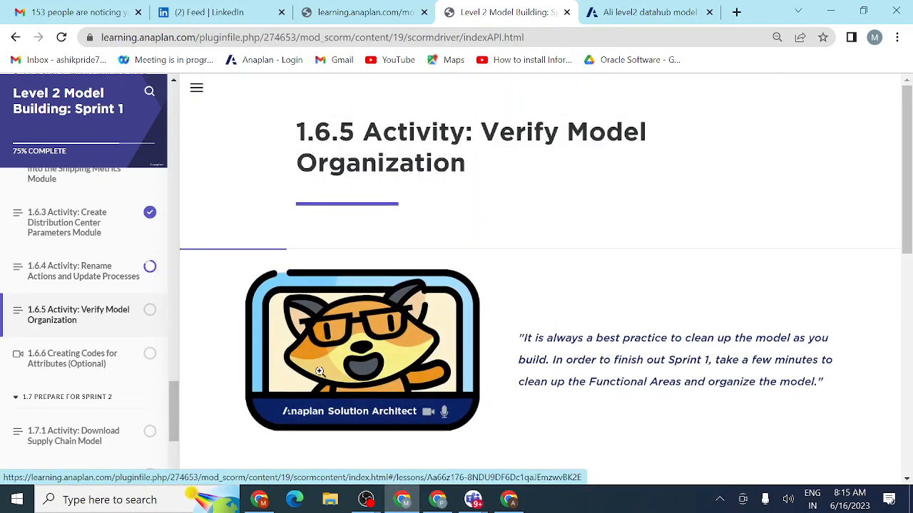
scroll(320, 372, down, 7)
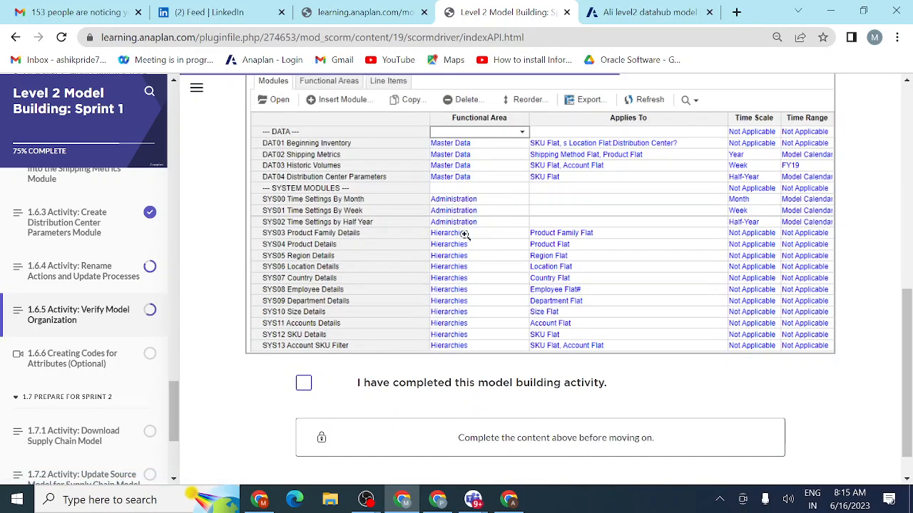
click(303, 386)
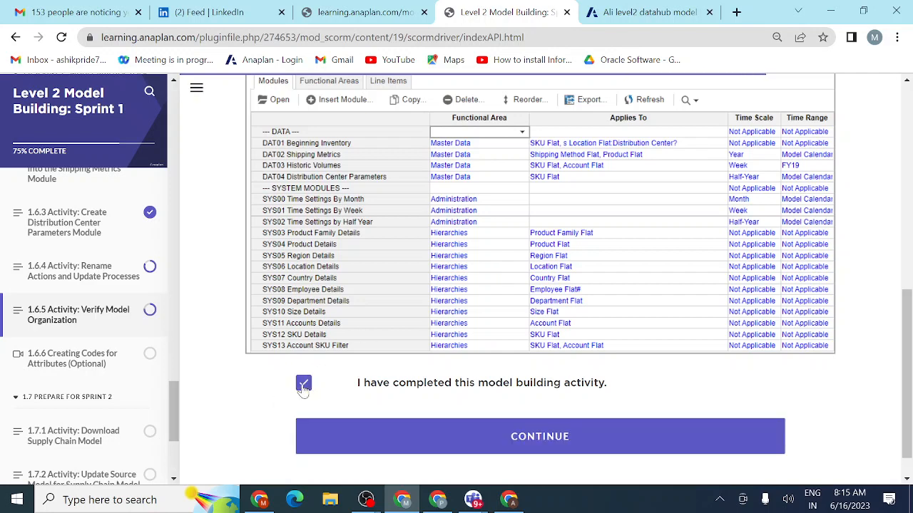
click(346, 434)
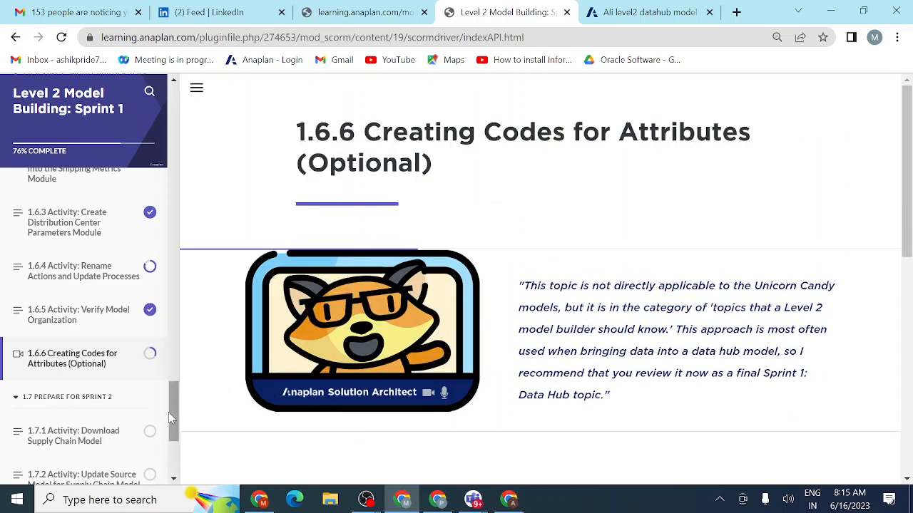
Switch to the Teams meeting and dismiss the group meeting notice
scroll(170, 417, down, 2)
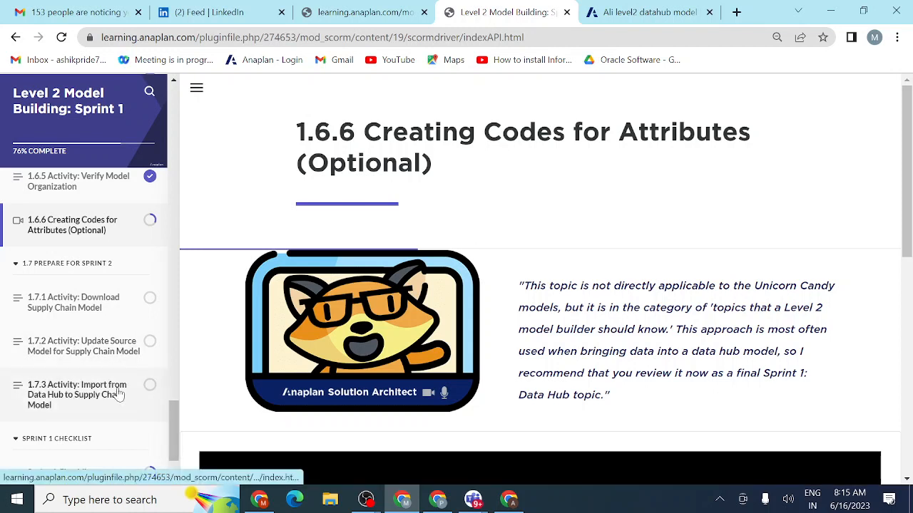
drag(176, 422, 174, 410)
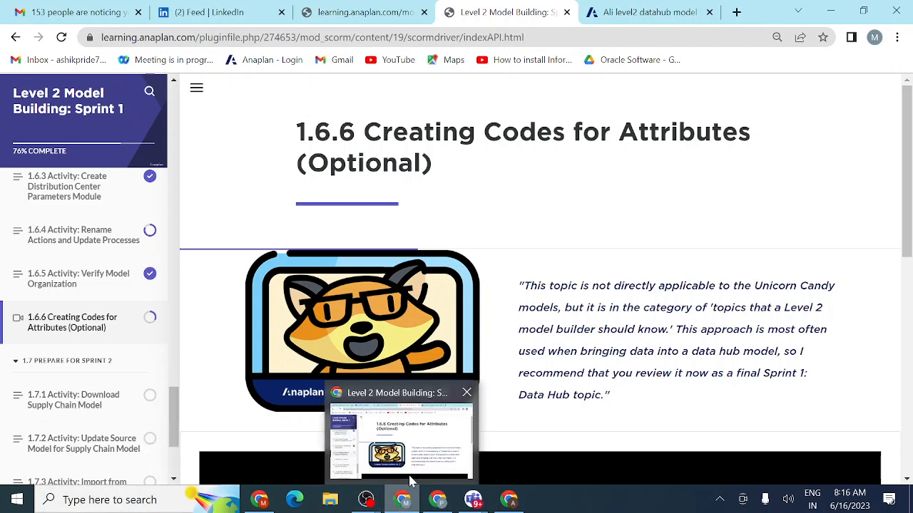
mouse_move(476, 504)
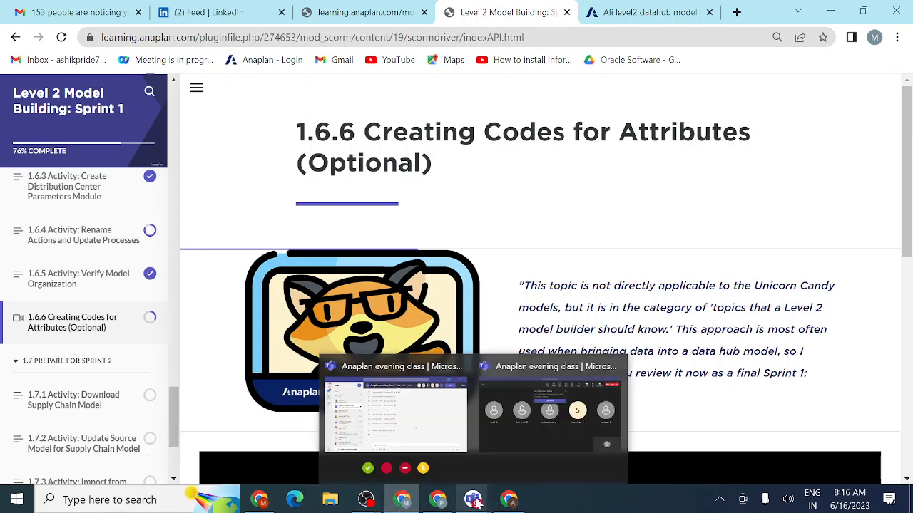
click(516, 451)
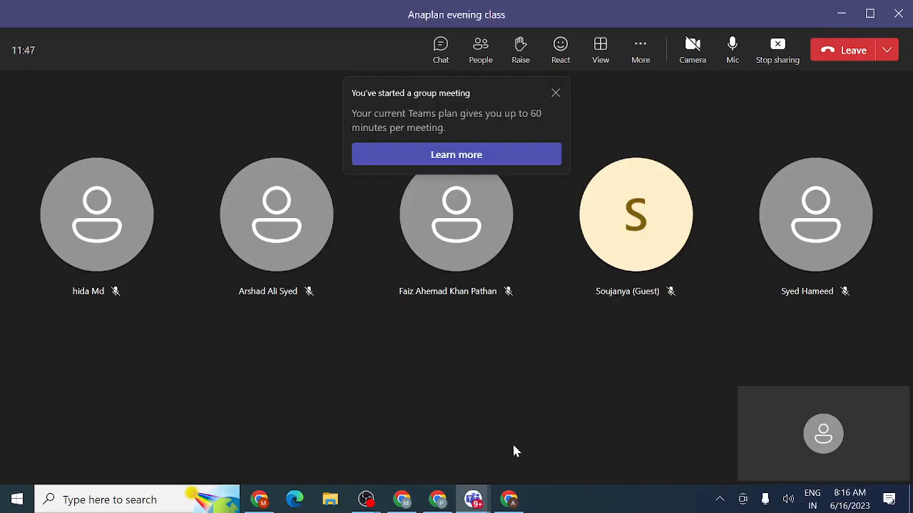
click(556, 94)
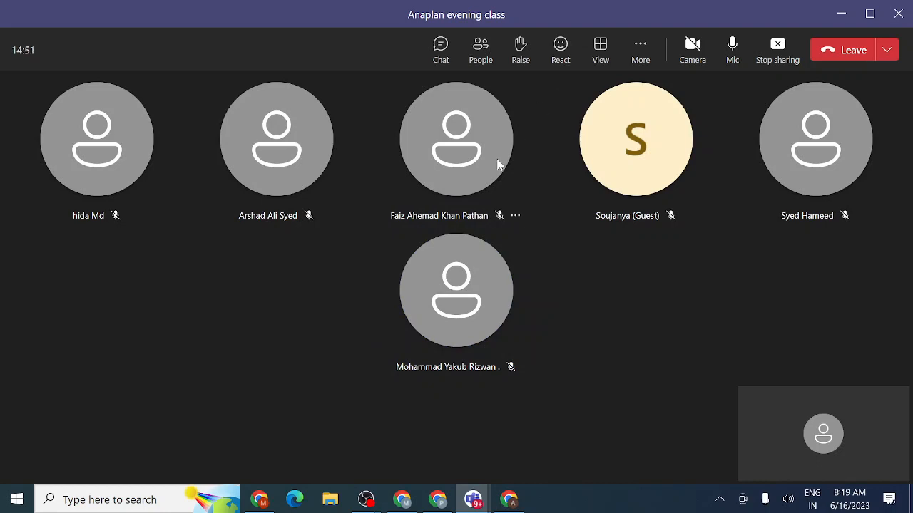
mouse_move(366, 504)
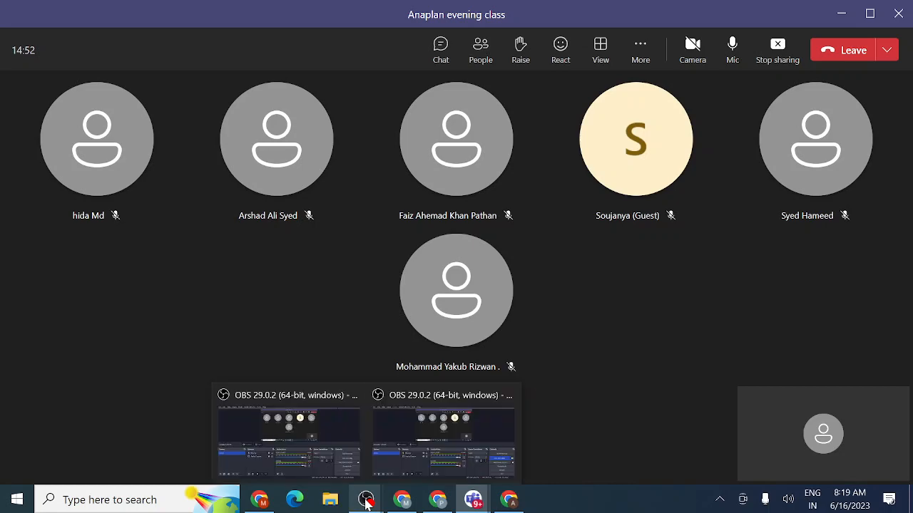
click(406, 443)
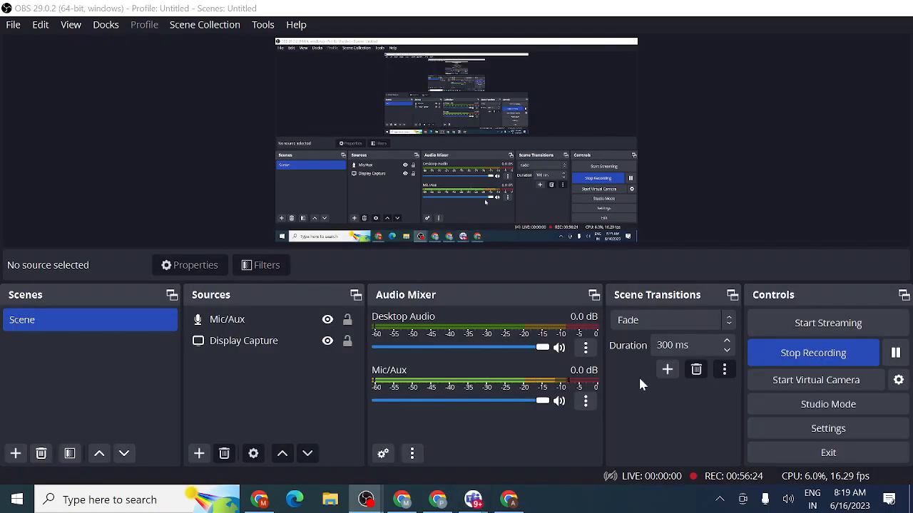
click(813, 357)
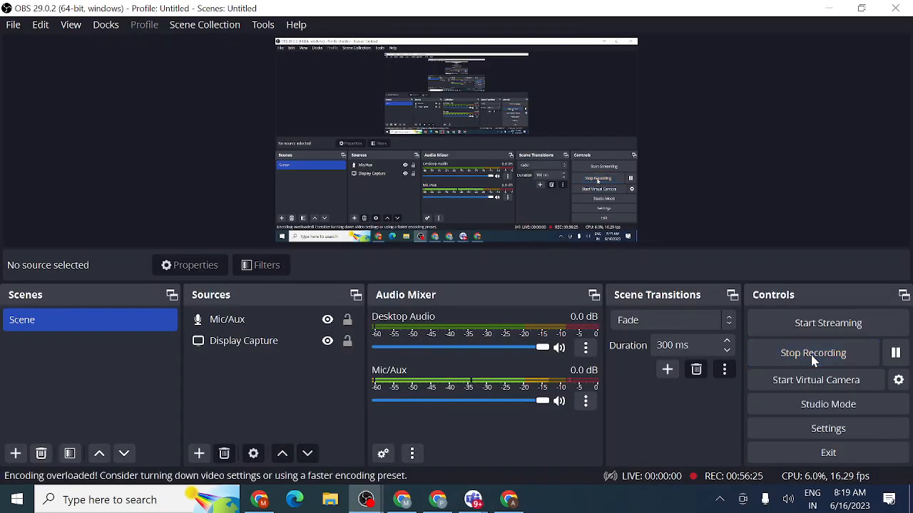